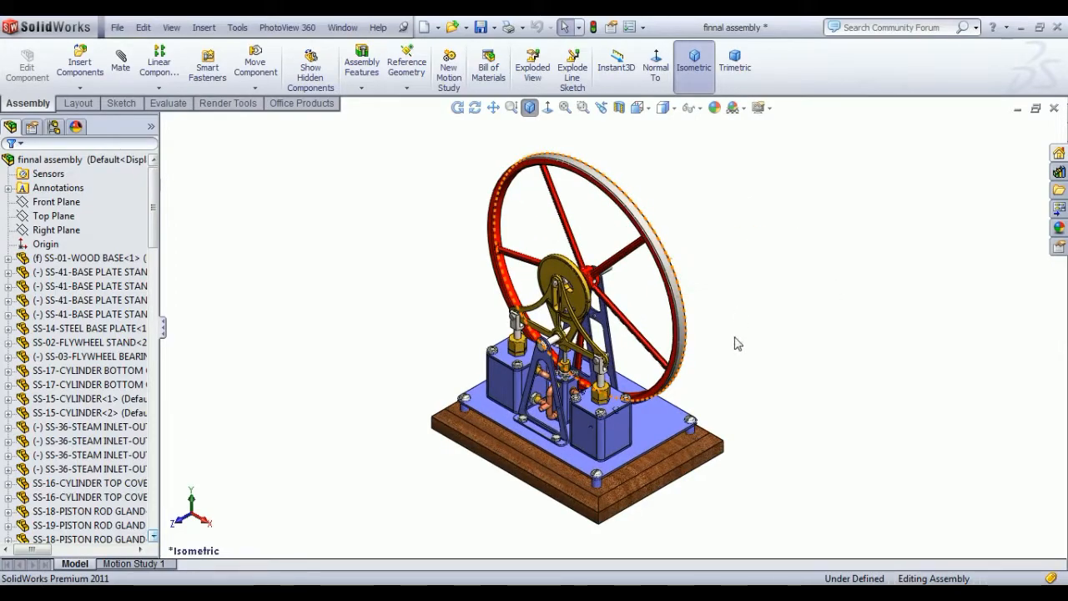
pyautogui.moveTo(716, 386)
pyautogui.mouseDown(button='middle')
pyautogui.moveTo(690, 372)
pyautogui.moveTo(670, 412)
pyautogui.moveTo(732, 391)
pyautogui.mouseUp(button='middle')
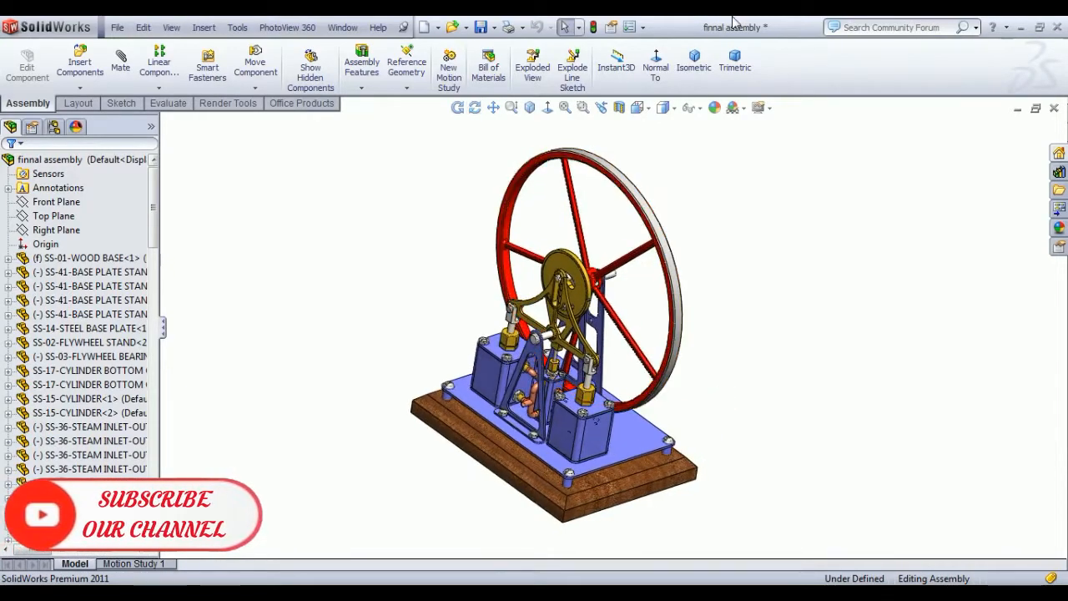
pyautogui.click(701, 67)
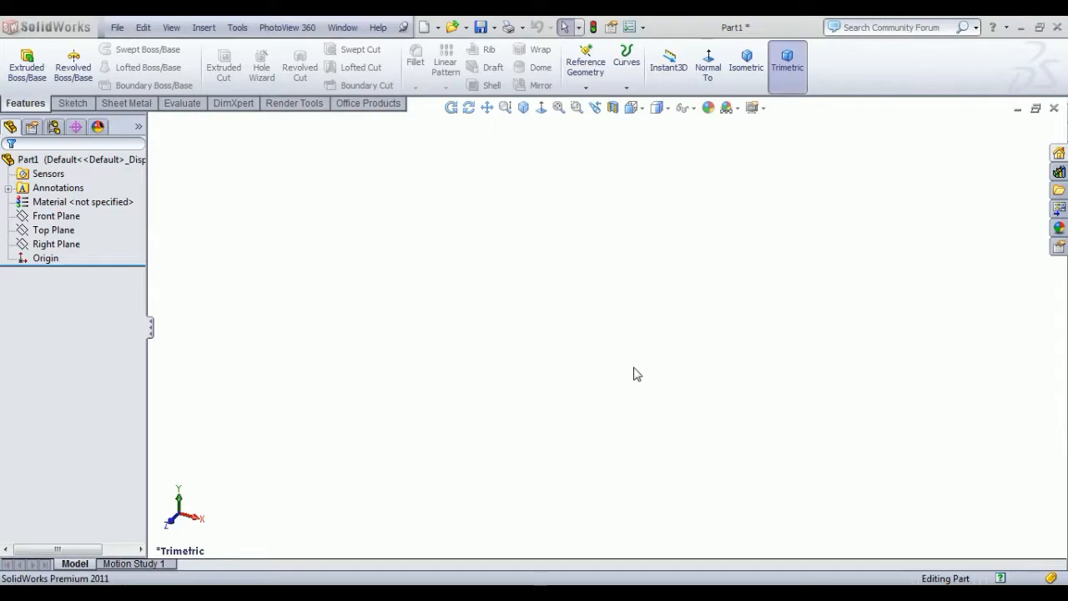
# - Sketch a center rectangle about 185 × 120 mm on the Top Plane, centred on the origin
pyautogui.click(53, 229)
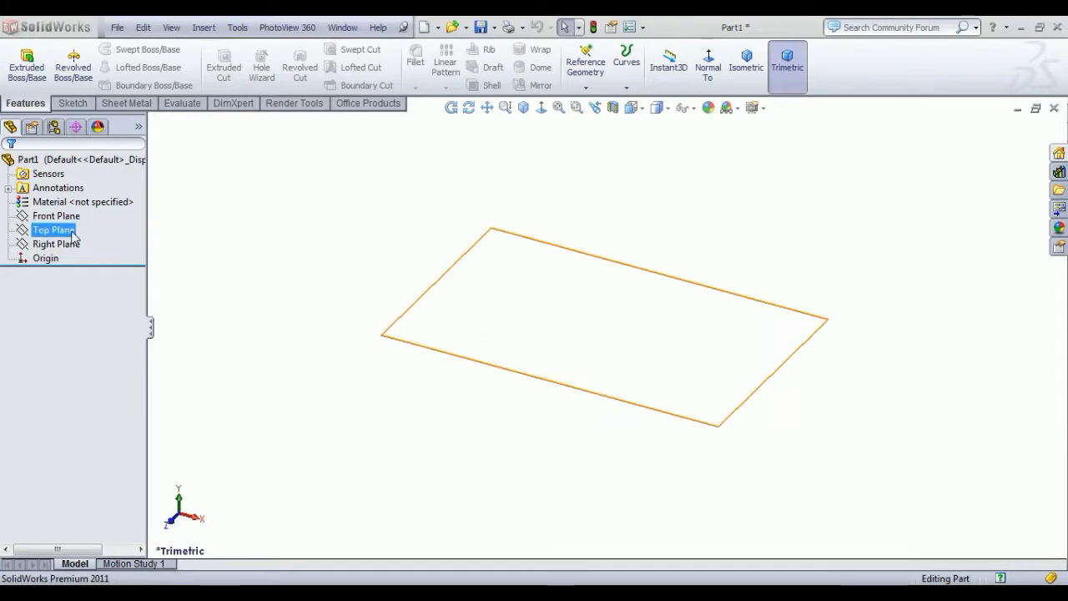
pyautogui.click(82, 209)
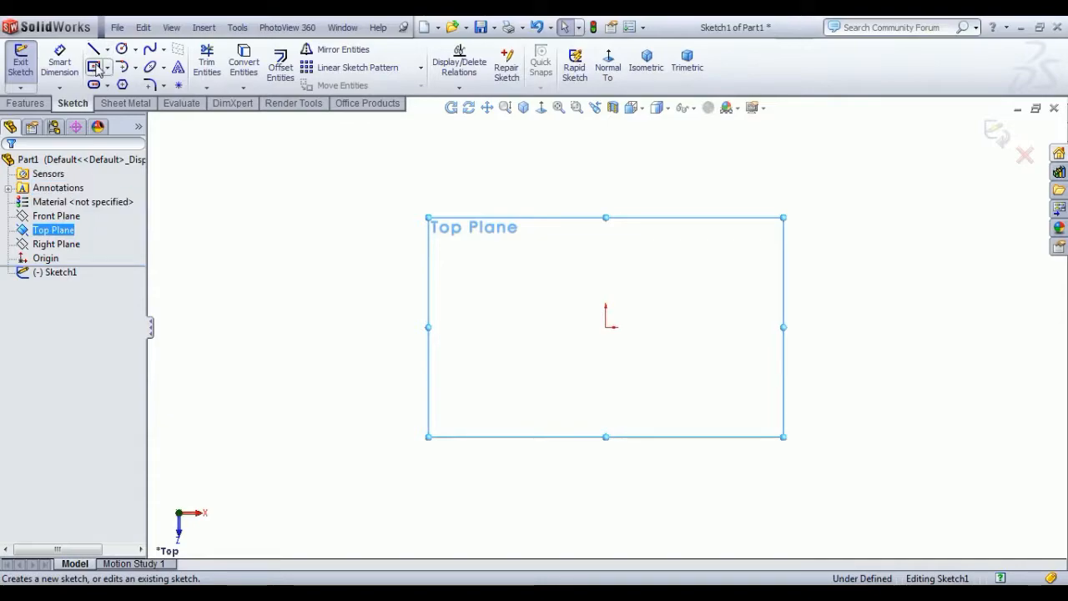
pyautogui.click(94, 67)
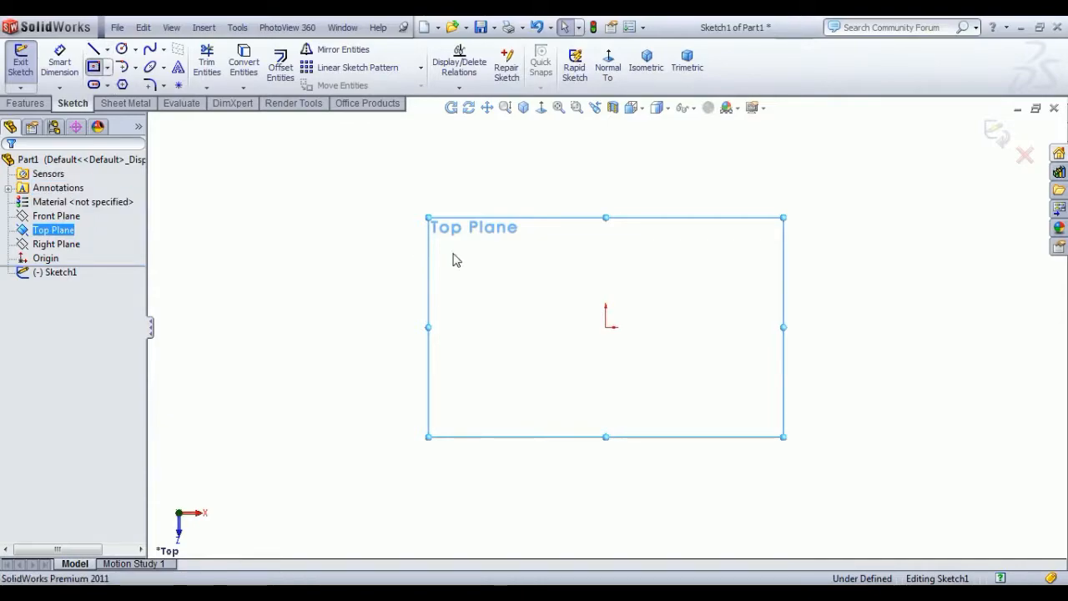
pyautogui.click(606, 327)
pyautogui.click(790, 446)
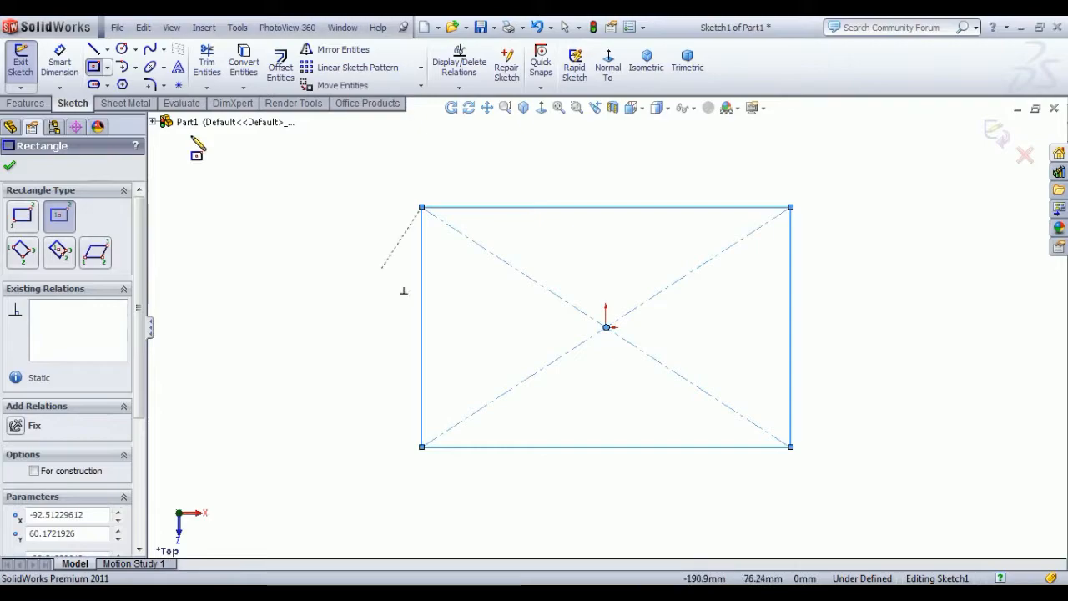
# - Dimension the rectangle to 150 mm high and 200 mm wide
pyautogui.click(59, 64)
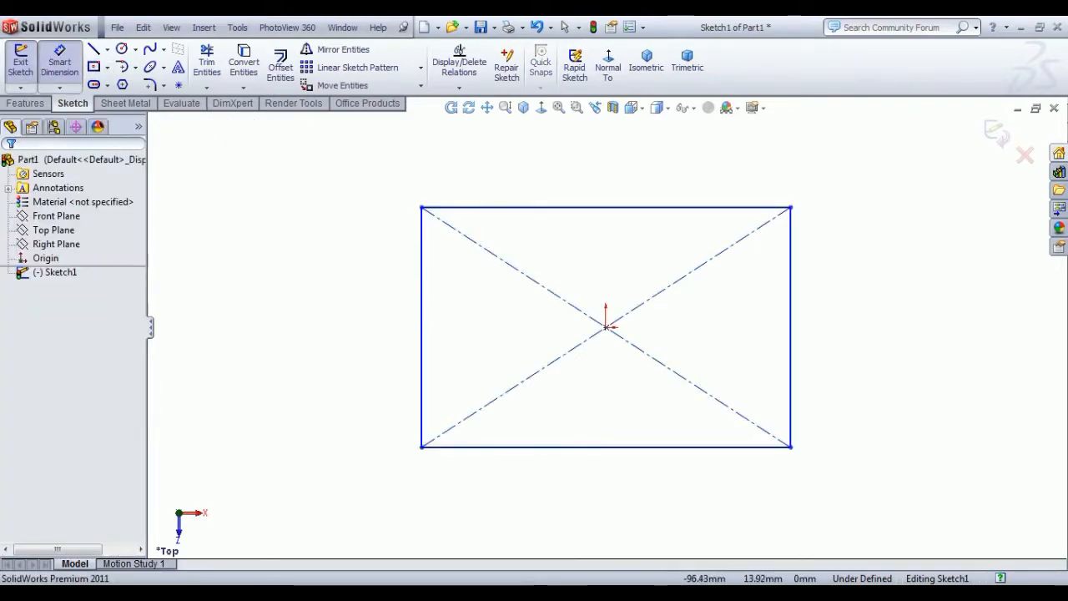
pyautogui.click(420, 309)
pyautogui.click(377, 311)
pyautogui.write('150')
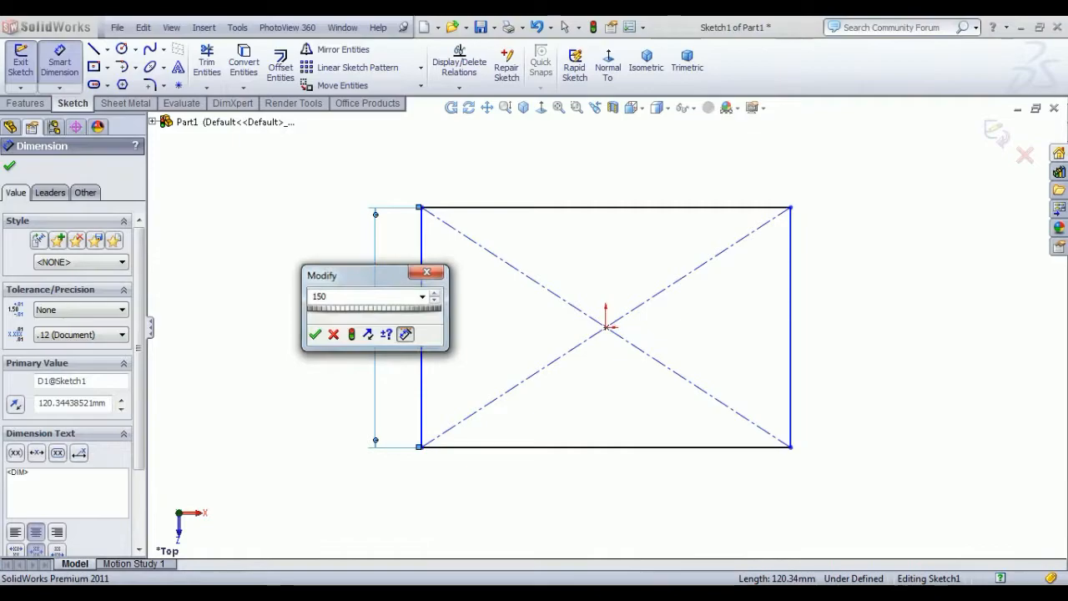
pyautogui.press('Return')
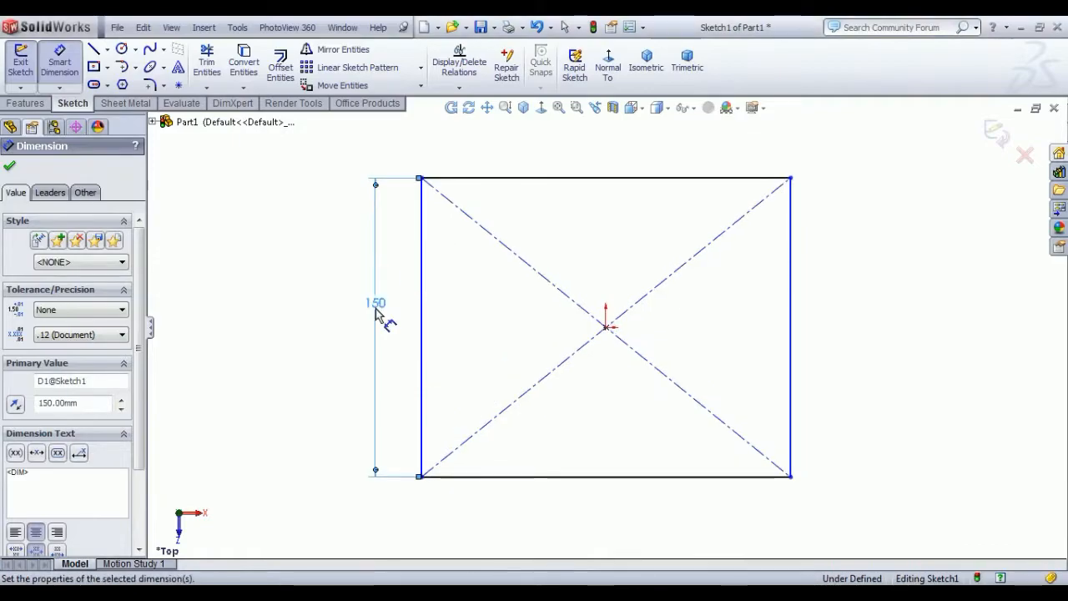
pyautogui.click(542, 180)
pyautogui.click(560, 150)
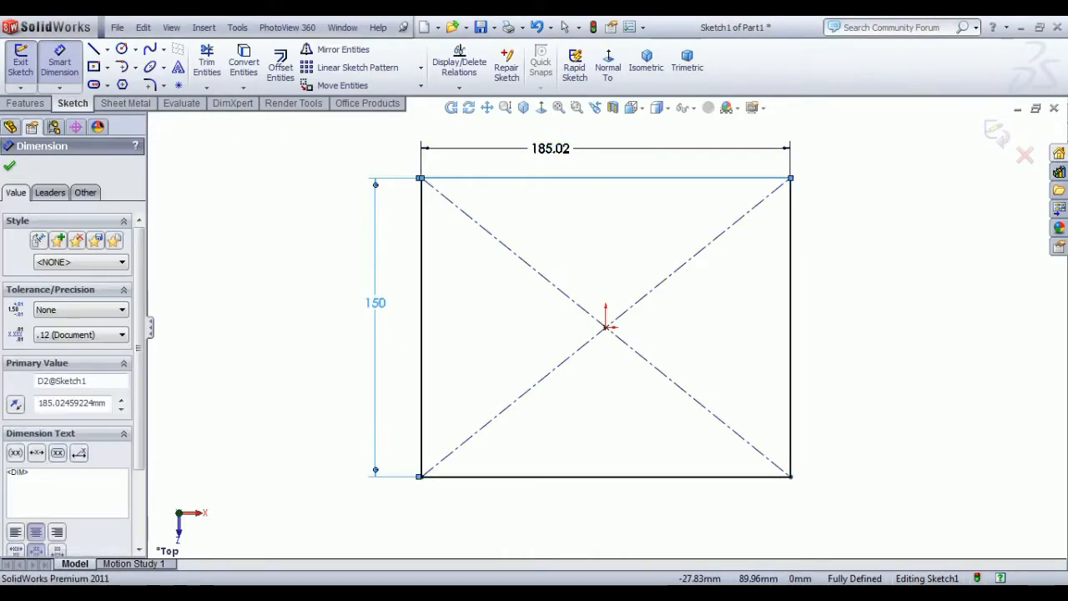
pyautogui.write('20')
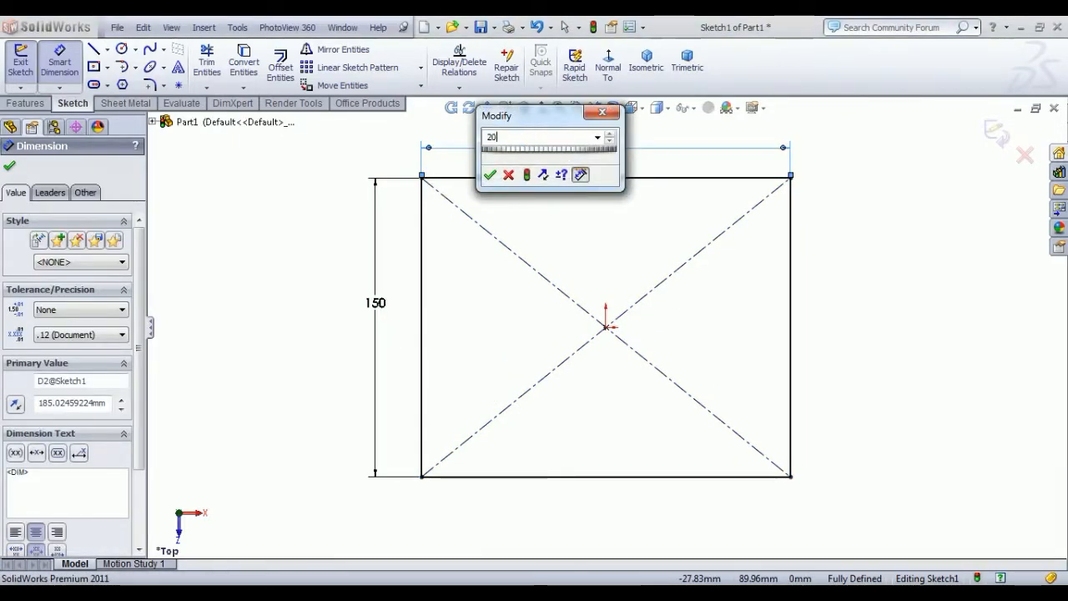
pyautogui.write('0')
pyautogui.press('Return')
pyautogui.rightClick(278, 177)
pyautogui.click(332, 185)
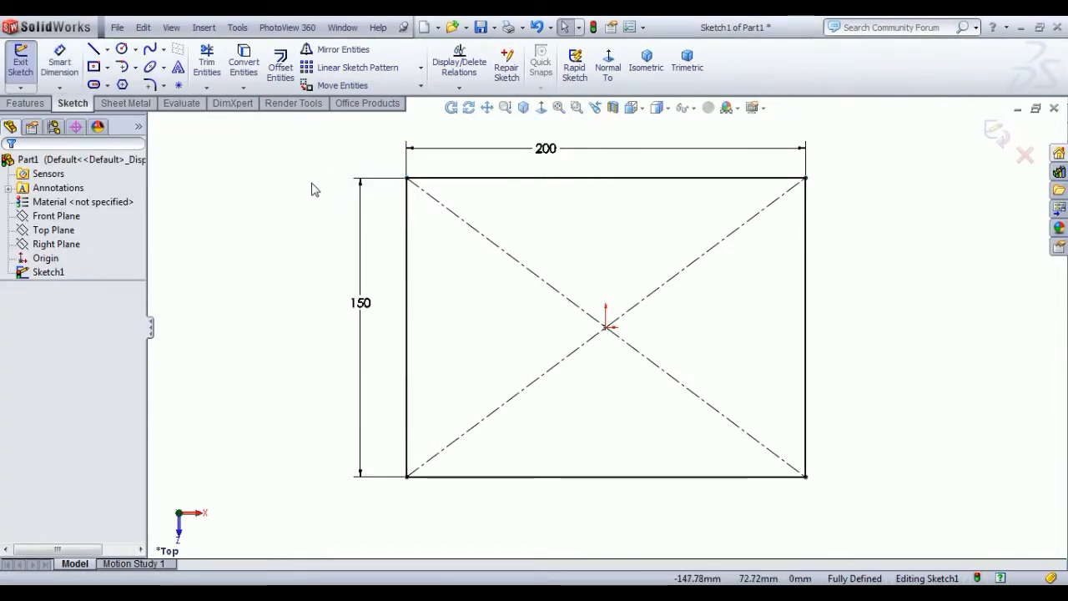
# - Finish the sketch and extrude the rectangle 12 mm as a blind boss
pyautogui.click(20, 63)
pyautogui.click(30, 71)
pyautogui.press('Return')
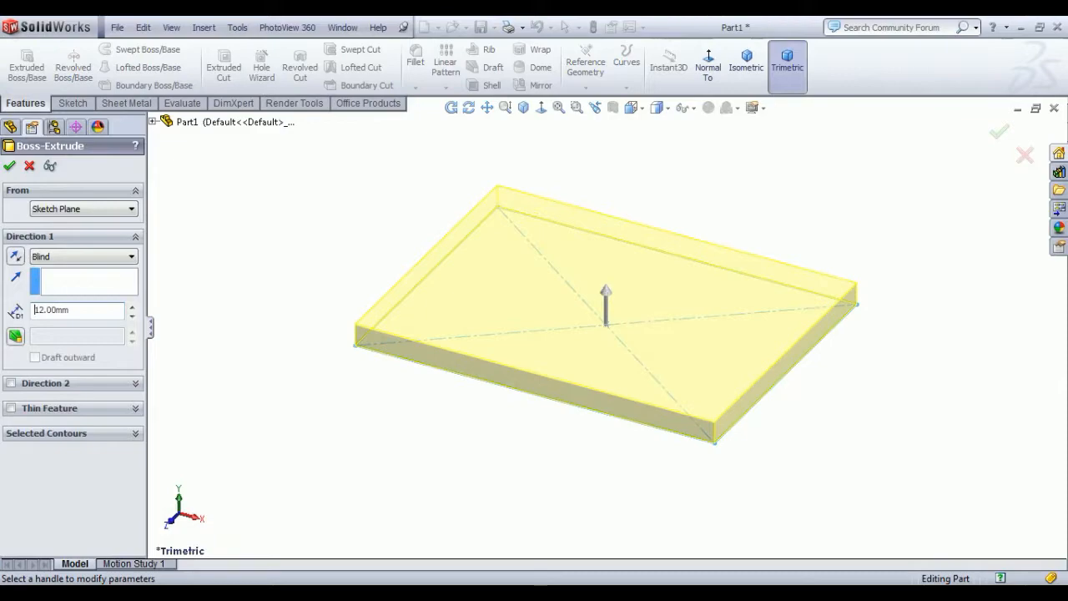
pyautogui.click(9, 165)
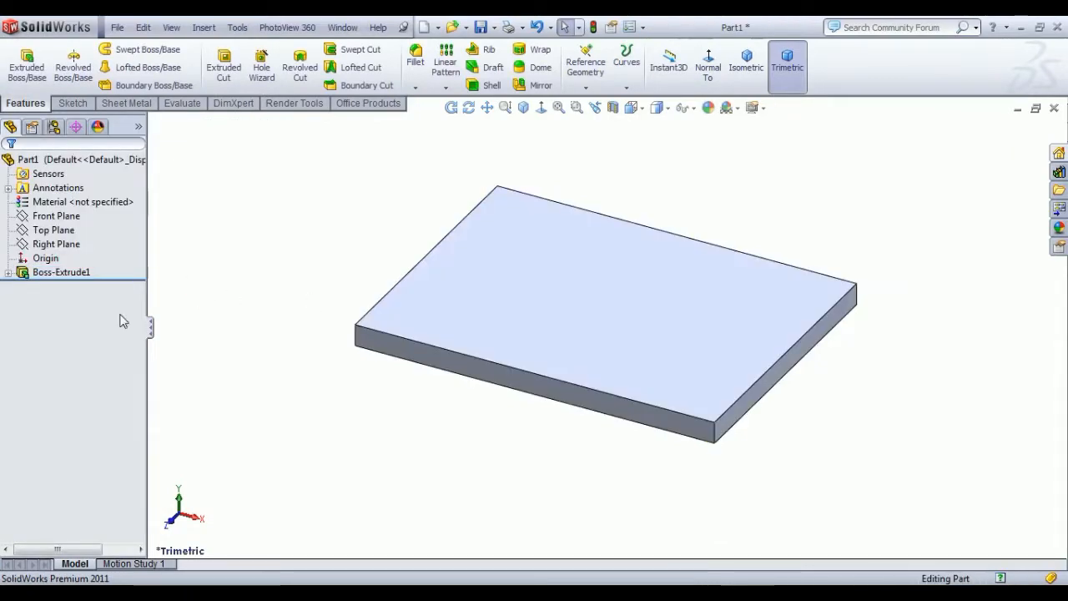
pyautogui.click(8, 273)
pyautogui.click(49, 288)
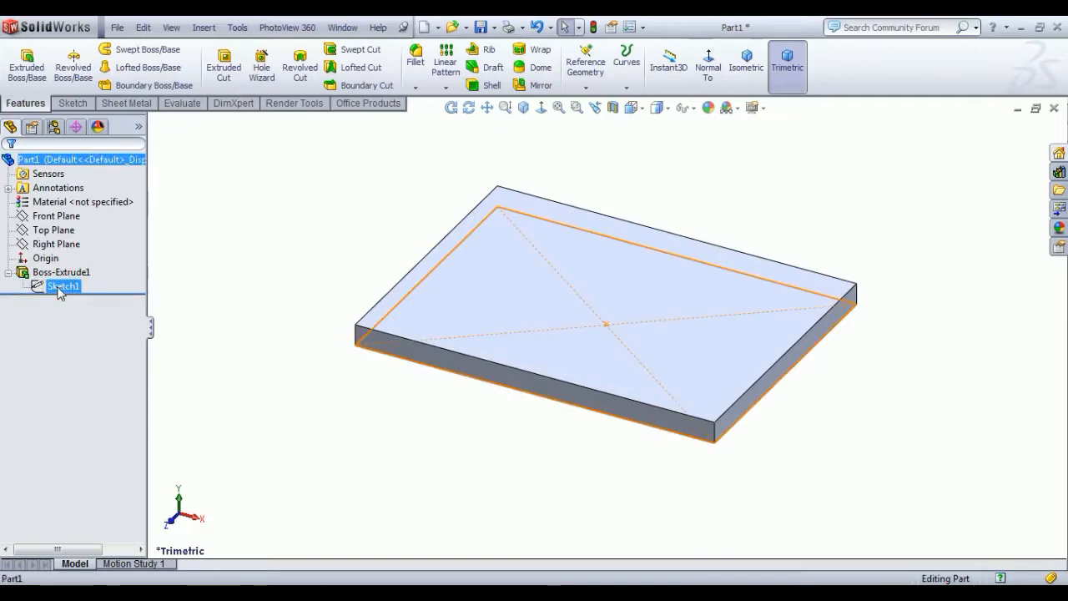
pyautogui.click(204, 355)
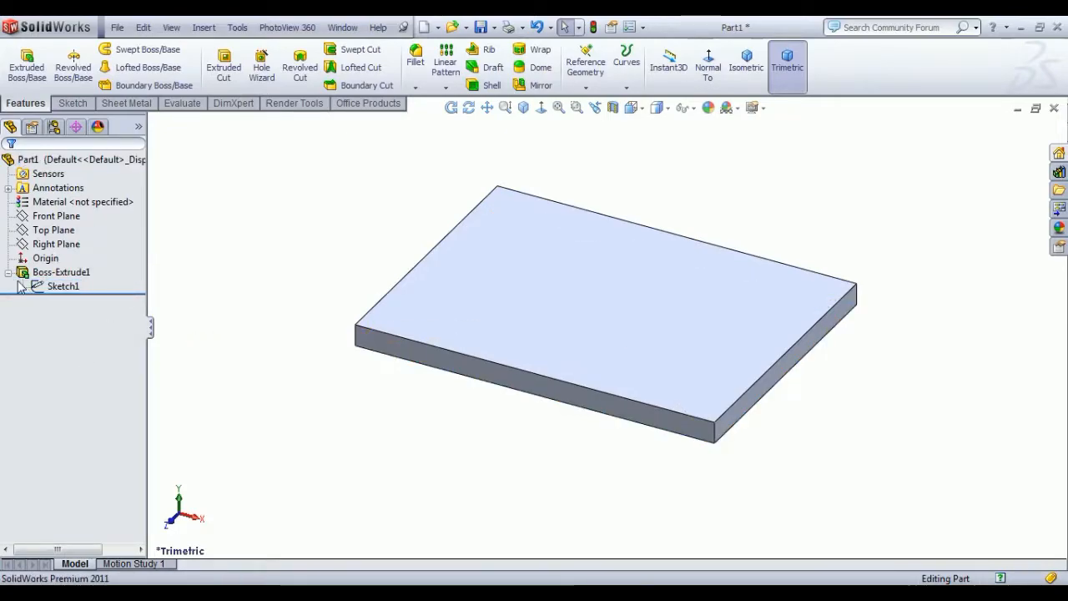
pyautogui.click(8, 273)
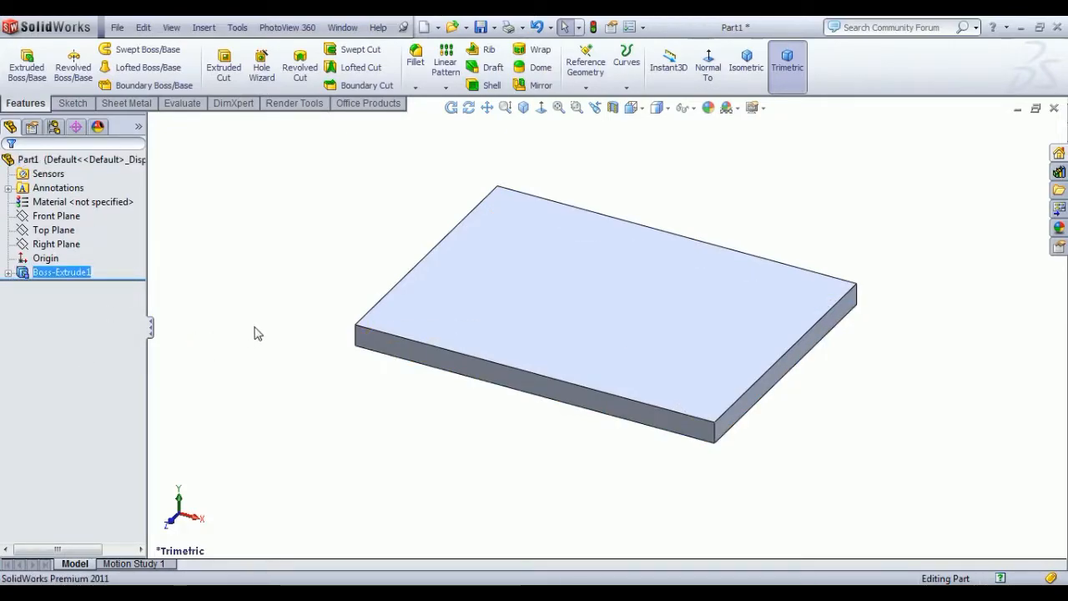
pyautogui.click(531, 306)
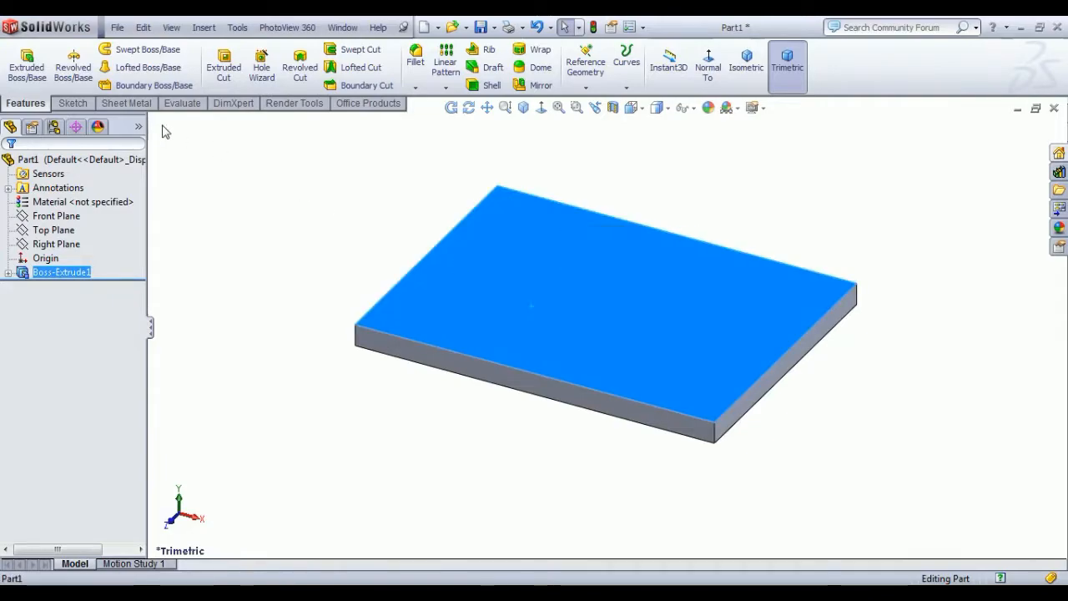
pyautogui.click(354, 279)
# - Convert the edges of the plate's top face into a new sketch on that face and finish the sketch
pyautogui.click(638, 288)
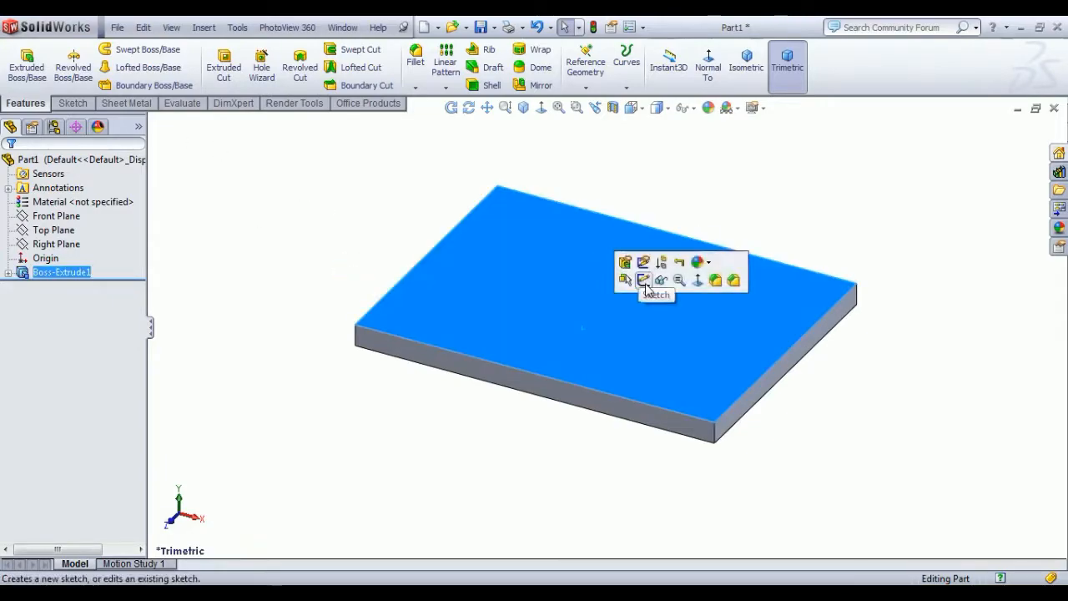
pyautogui.click(643, 279)
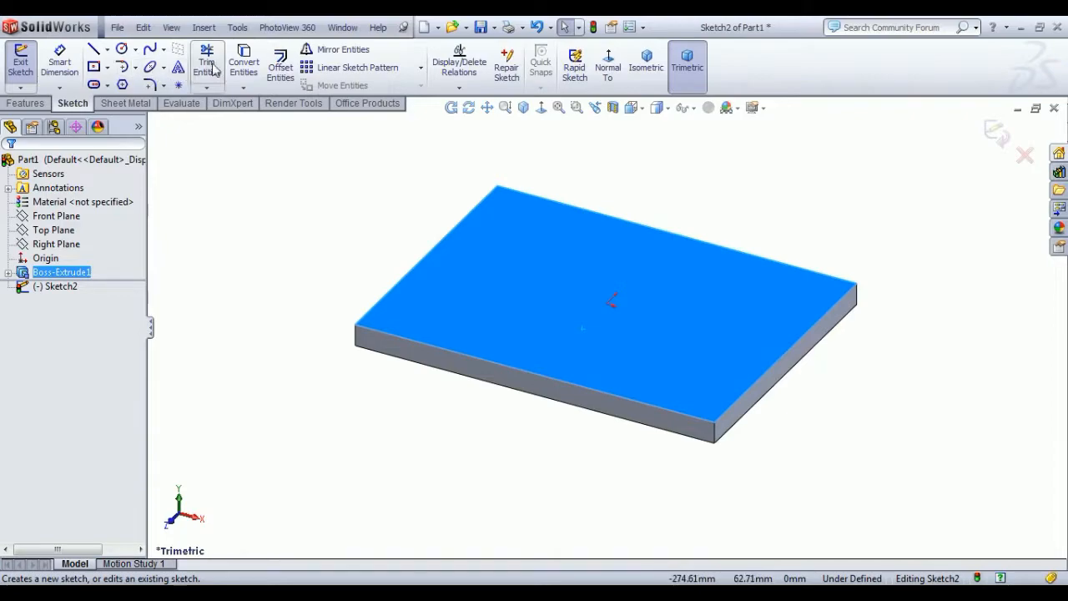
pyautogui.click(240, 64)
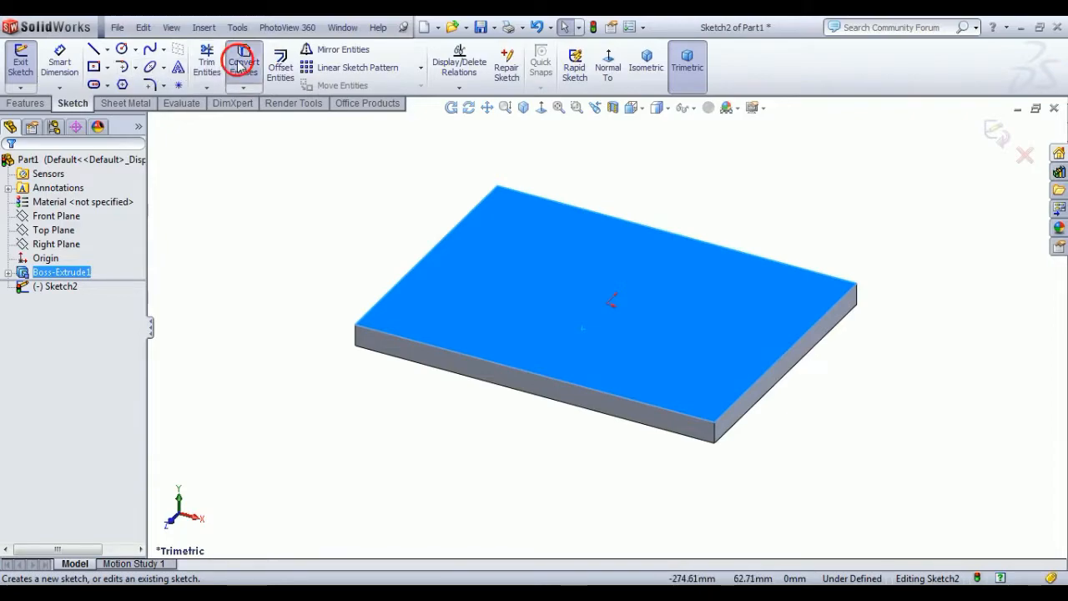
pyautogui.click(23, 65)
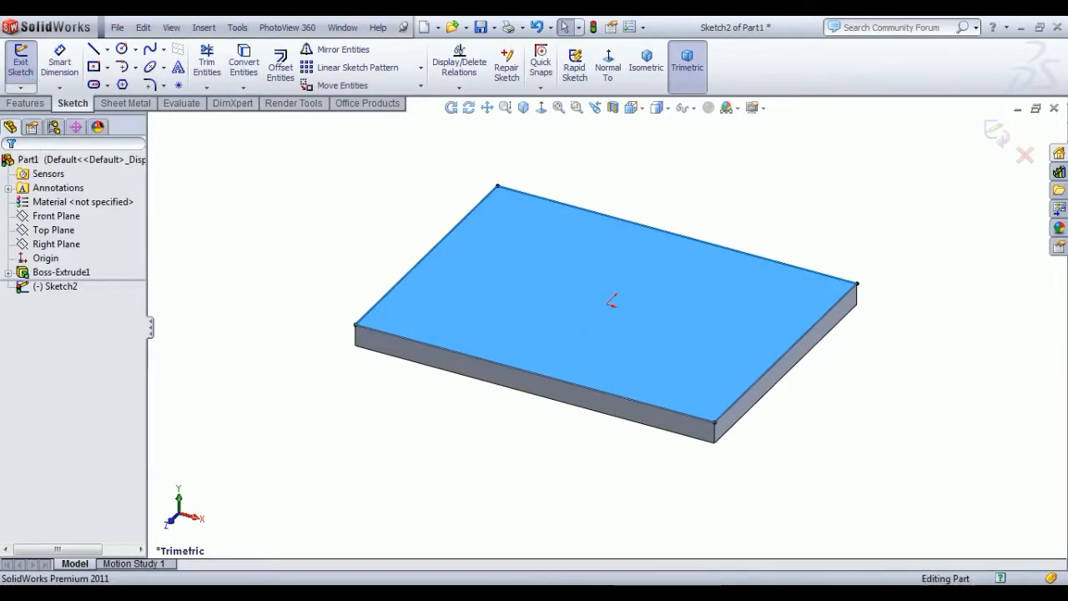
# - Extrude the converted outline 8 mm upward with an inward draft, merged with the plate
pyautogui.click(27, 65)
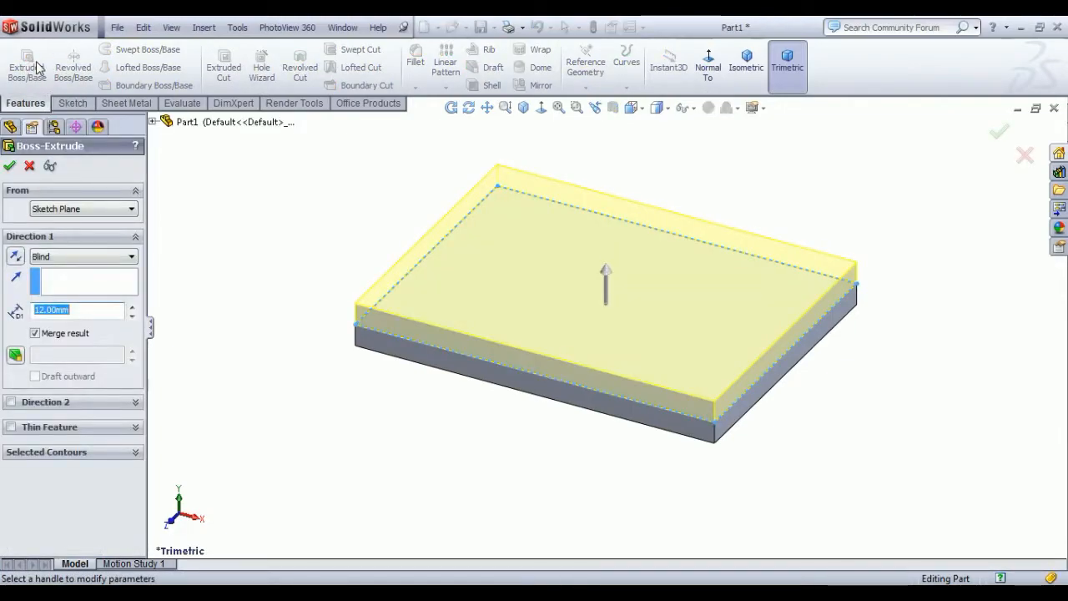
pyautogui.press('Return')
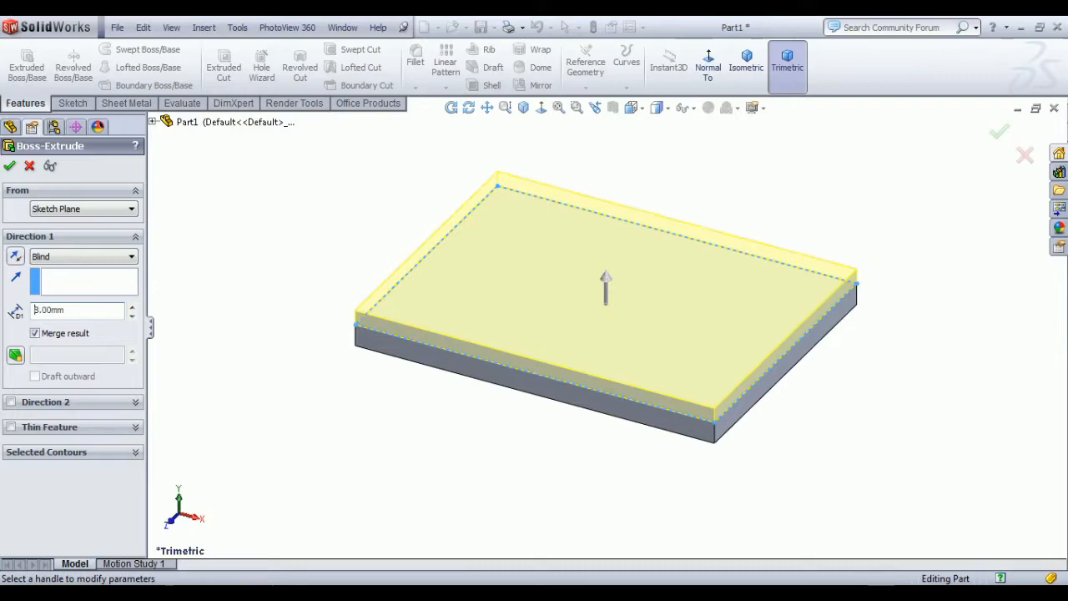
pyautogui.click(15, 355)
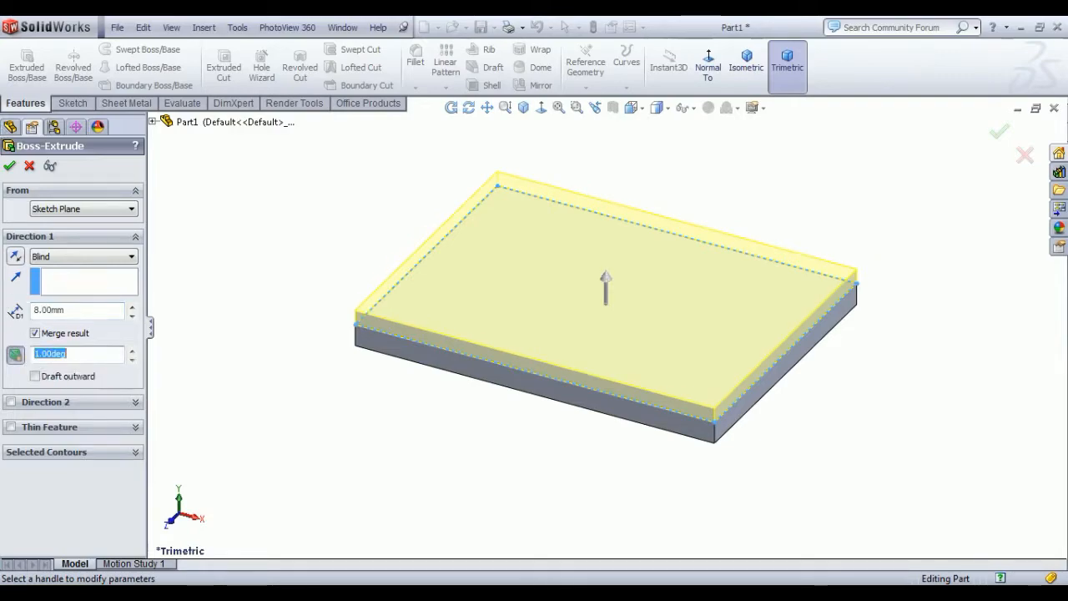
pyautogui.press('Return')
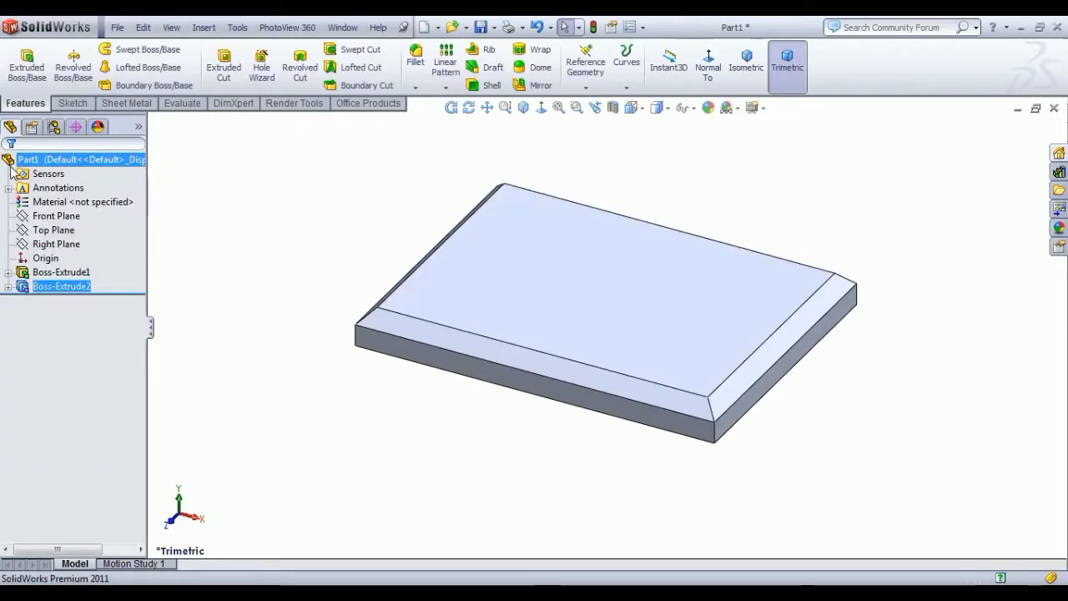
# - Start a new sketch on the top face inside the bevelled border and view it face-on
pyautogui.moveTo(397, 464); pyautogui.dragTo(434, 458, button='middle')
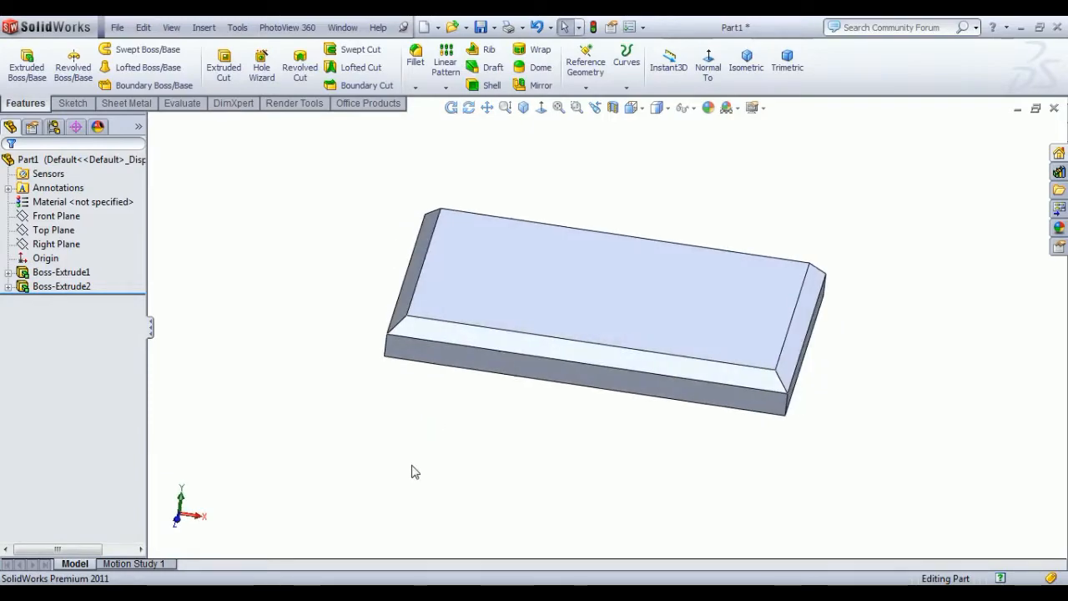
pyautogui.click(509, 302)
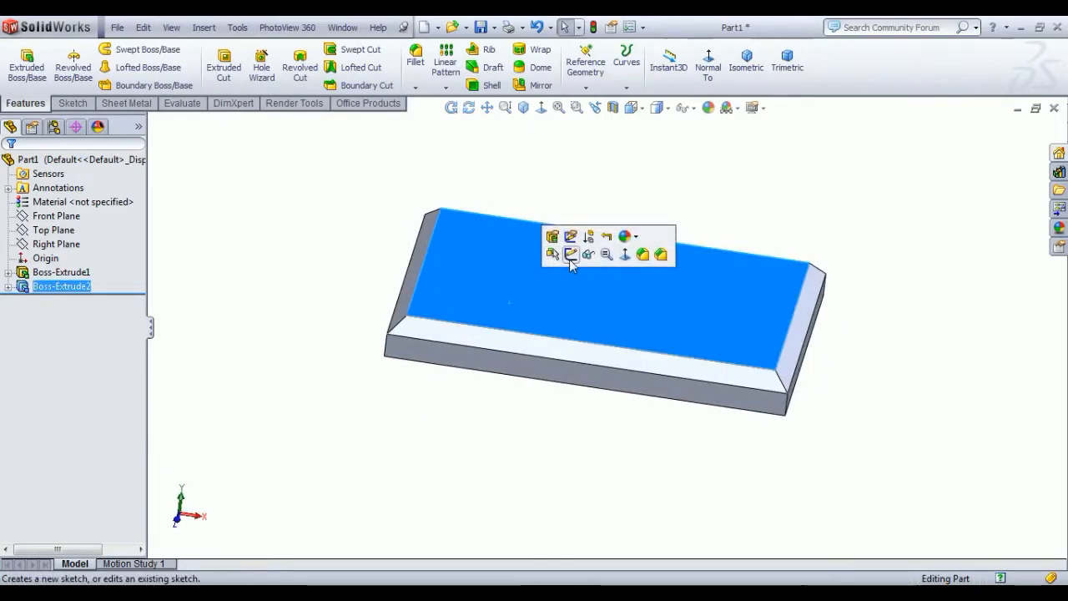
pyautogui.click(571, 256)
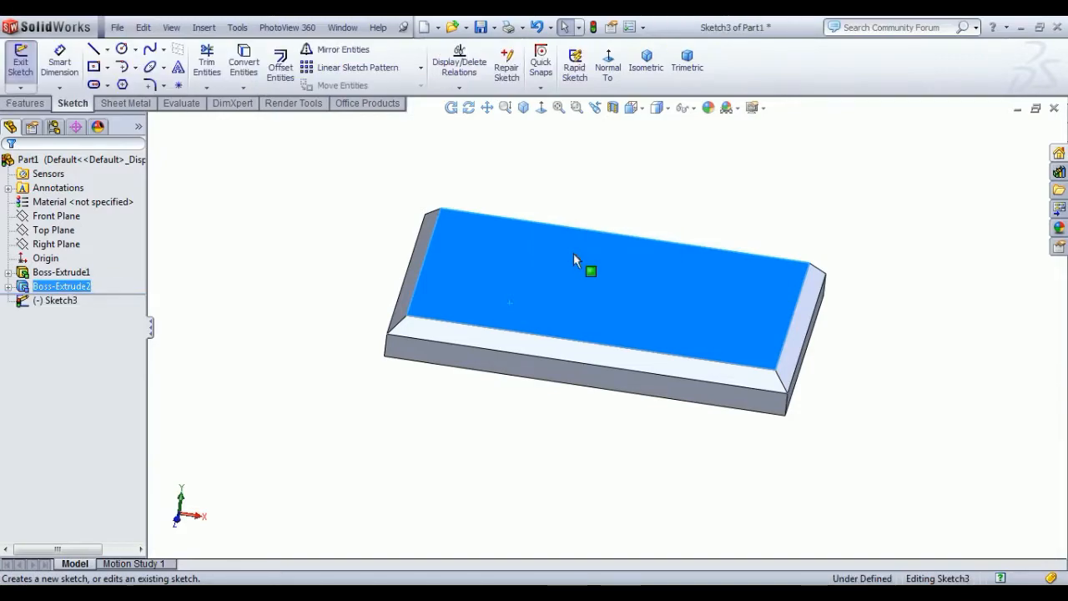
pyautogui.click(612, 74)
pyautogui.click(863, 395)
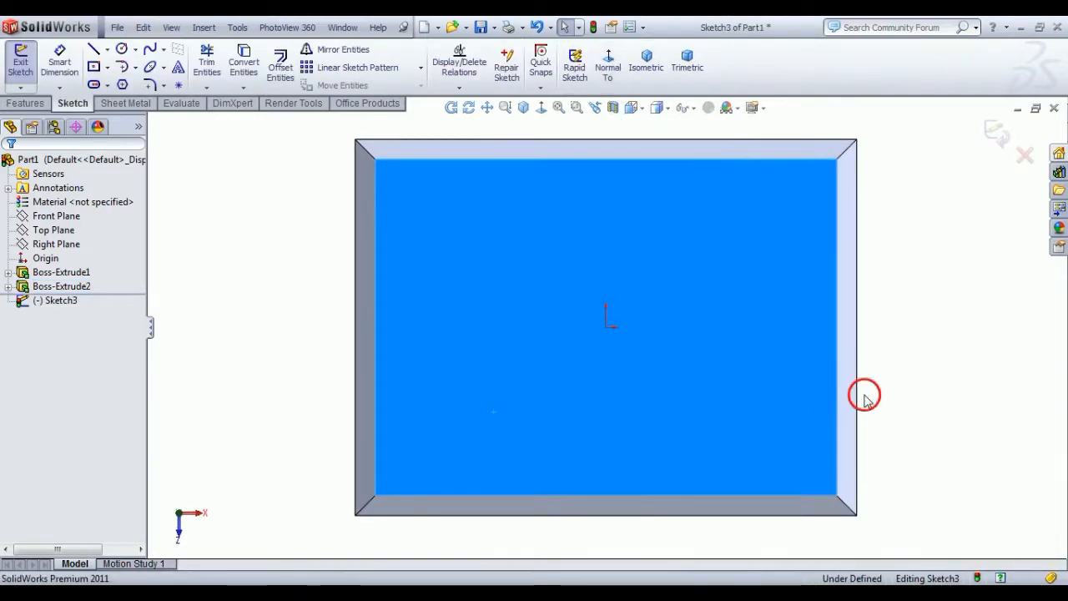
# - Sketch four circles, one near each corner of the top face, with radii between about 4 and 8 mm
pyautogui.click(122, 49)
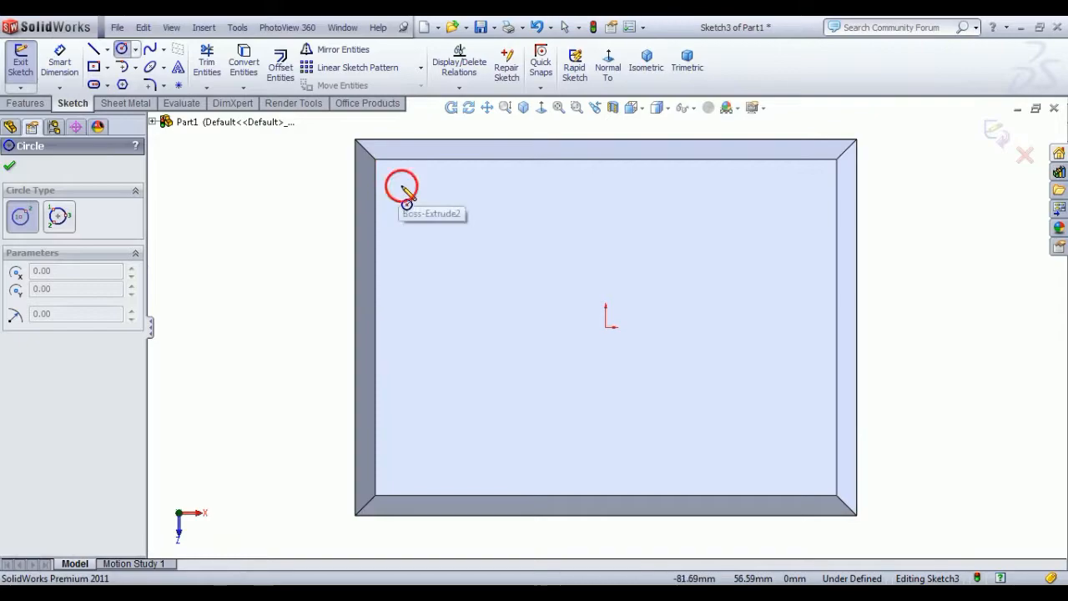
pyautogui.click(401, 186)
pyautogui.click(407, 199)
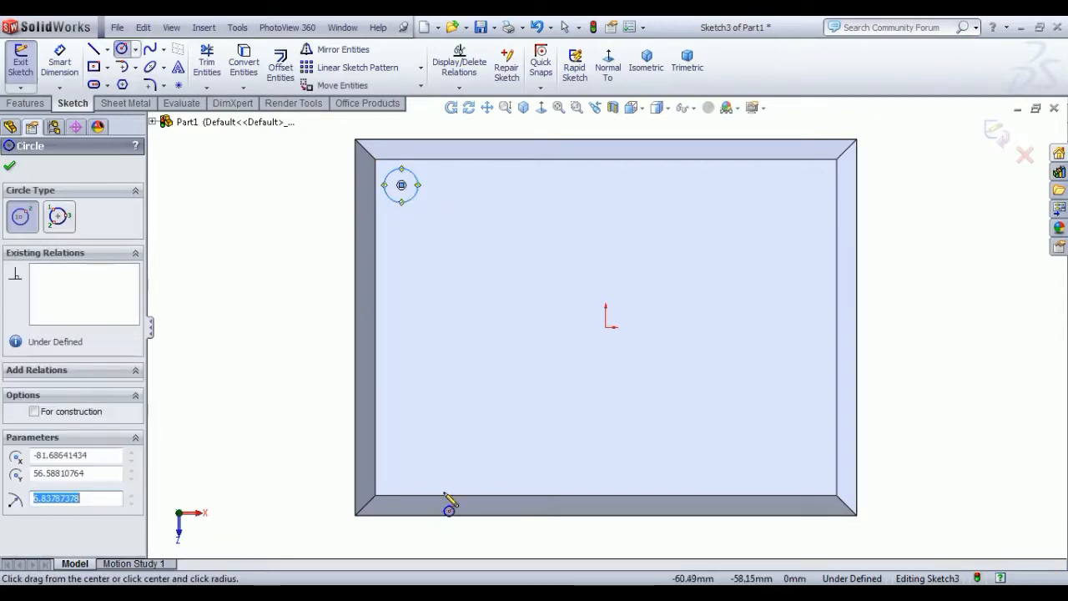
pyautogui.click(401, 468)
pyautogui.click(415, 481)
pyautogui.click(807, 474)
pyautogui.click(807, 484)
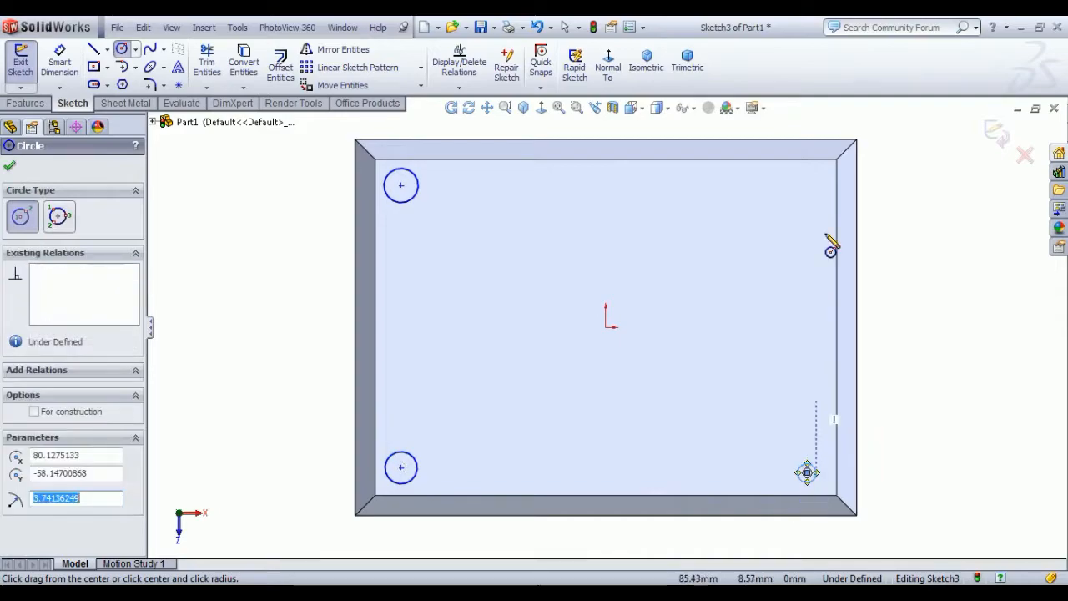
pyautogui.click(806, 194)
pyautogui.click(802, 213)
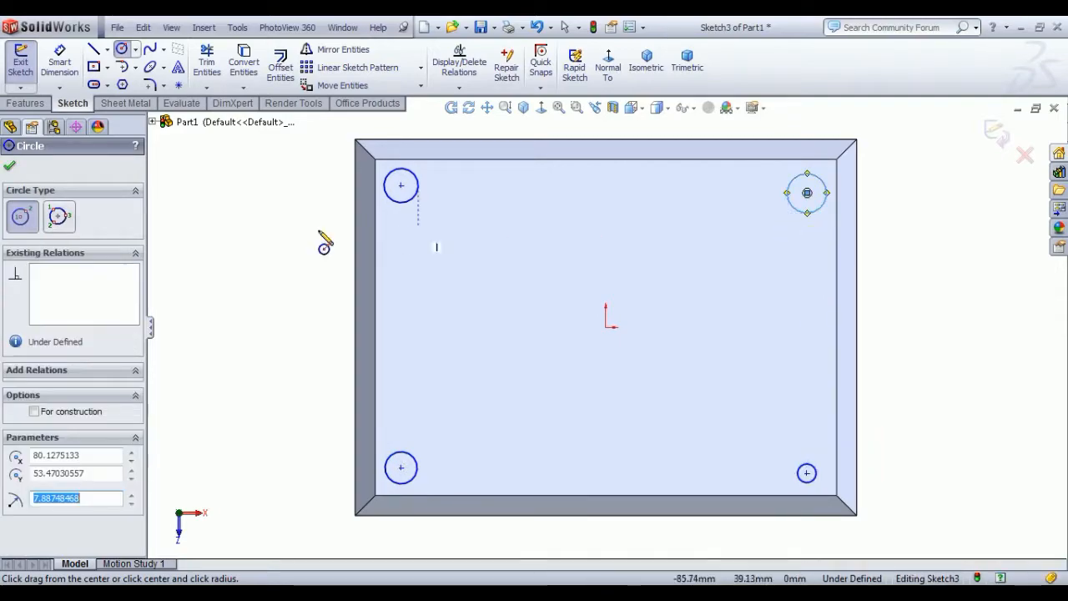
pyautogui.rightClick(323, 237)
pyautogui.click(309, 238)
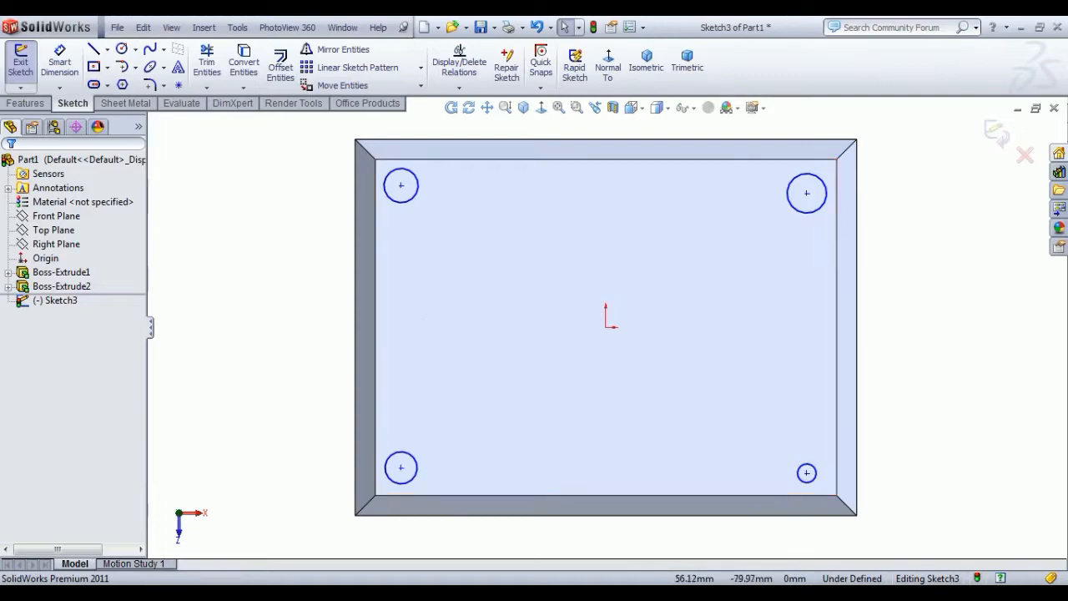
# - Make all four corner circles equal in size with an Equal relation
pyautogui.moveTo(967, 533); pyautogui.dragTo(259, 153)
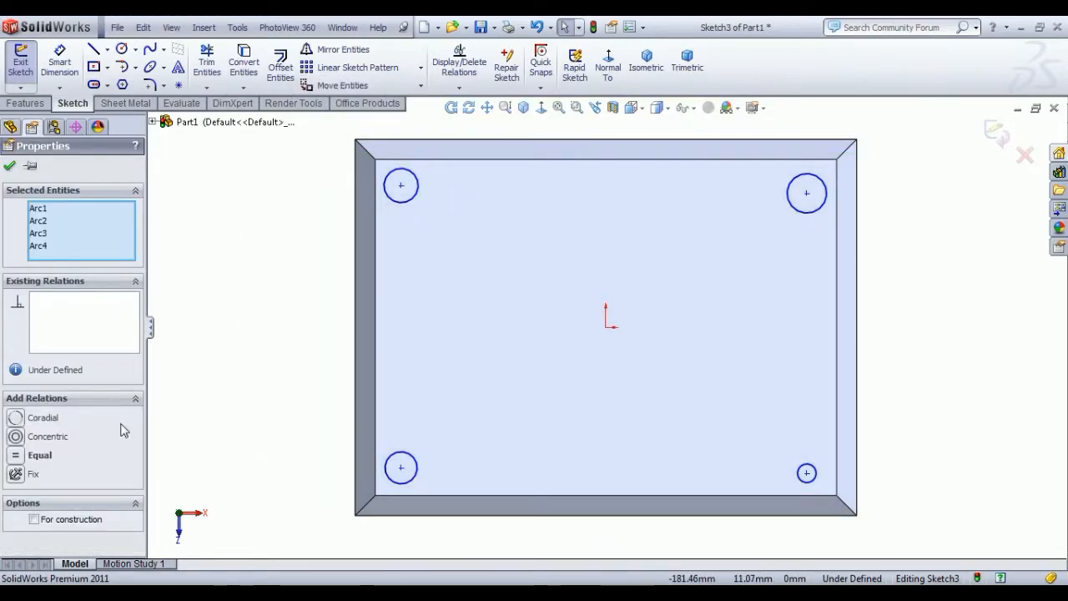
pyautogui.click(15, 457)
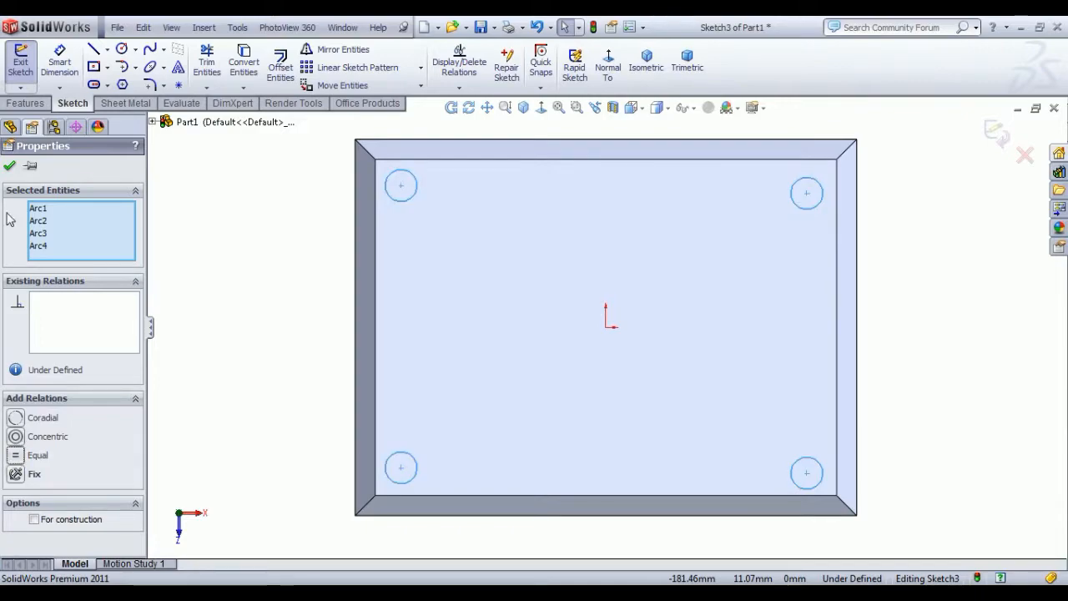
pyautogui.click(11, 167)
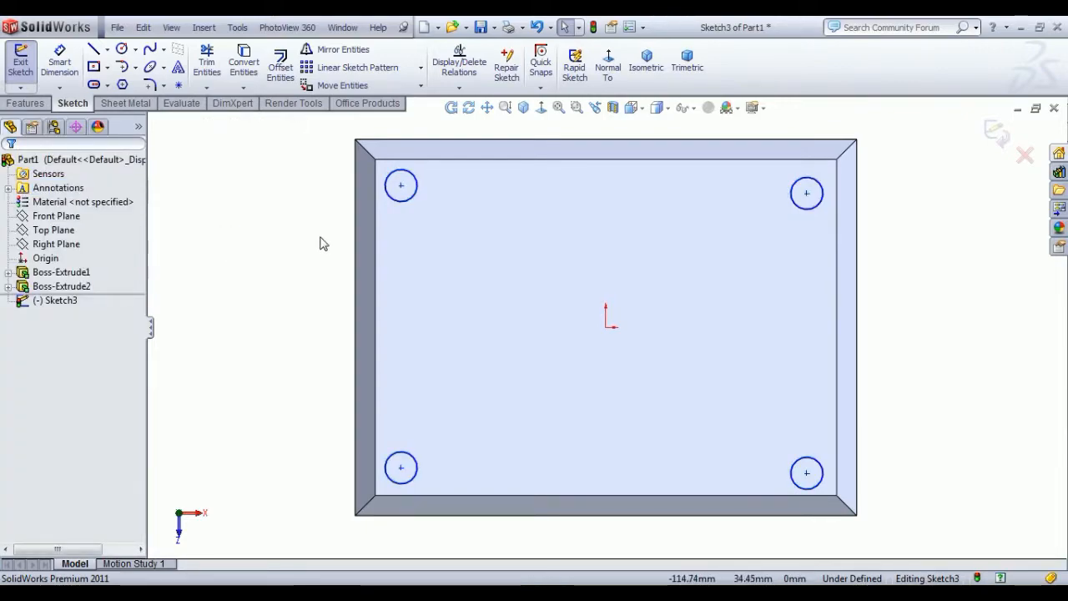
pyautogui.moveTo(469, 497); pyautogui.dragTo(411, 193)
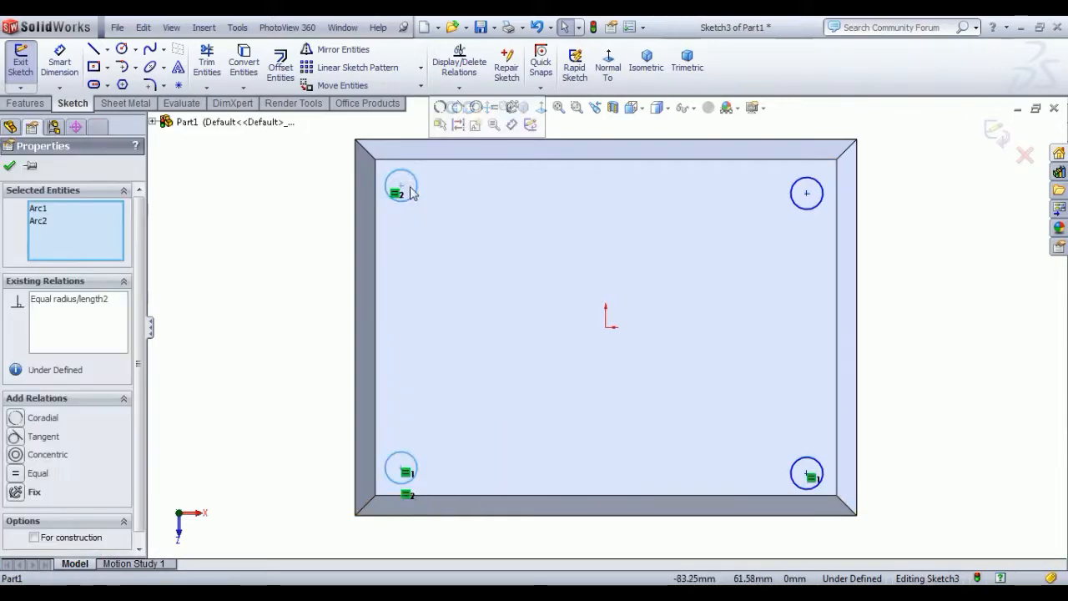
pyautogui.click(211, 349)
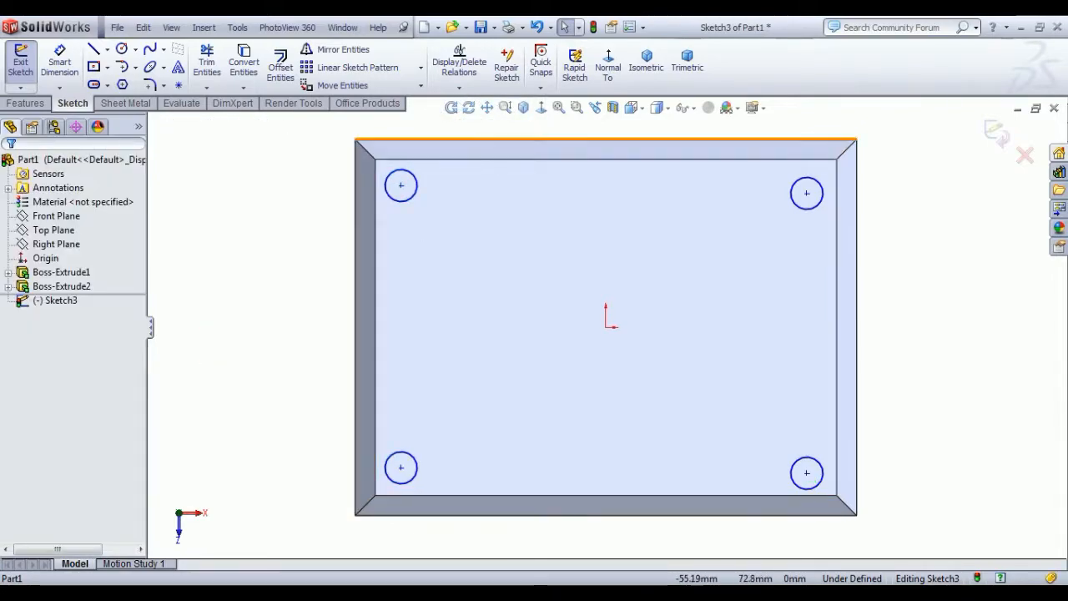
# - Align the centres of the two left circles vertically, and likewise the centres of the two right circles
pyautogui.click(400, 185)
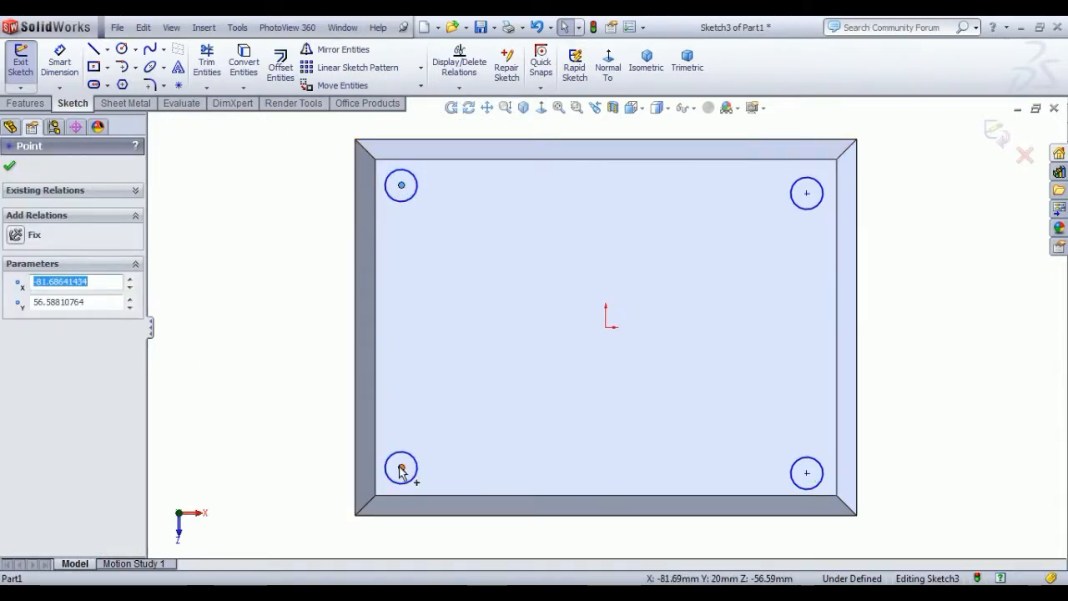
pyautogui.keyDown('ctrl'); pyautogui.click(400, 468); pyautogui.keyUp('ctrl')
pyautogui.click(460, 400)
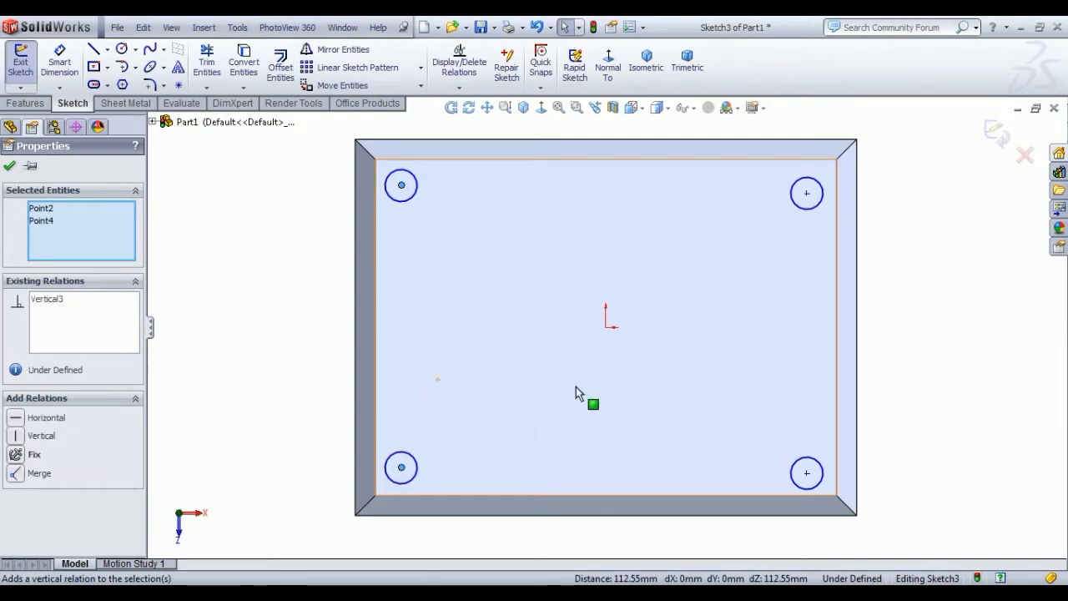
pyautogui.click(801, 192)
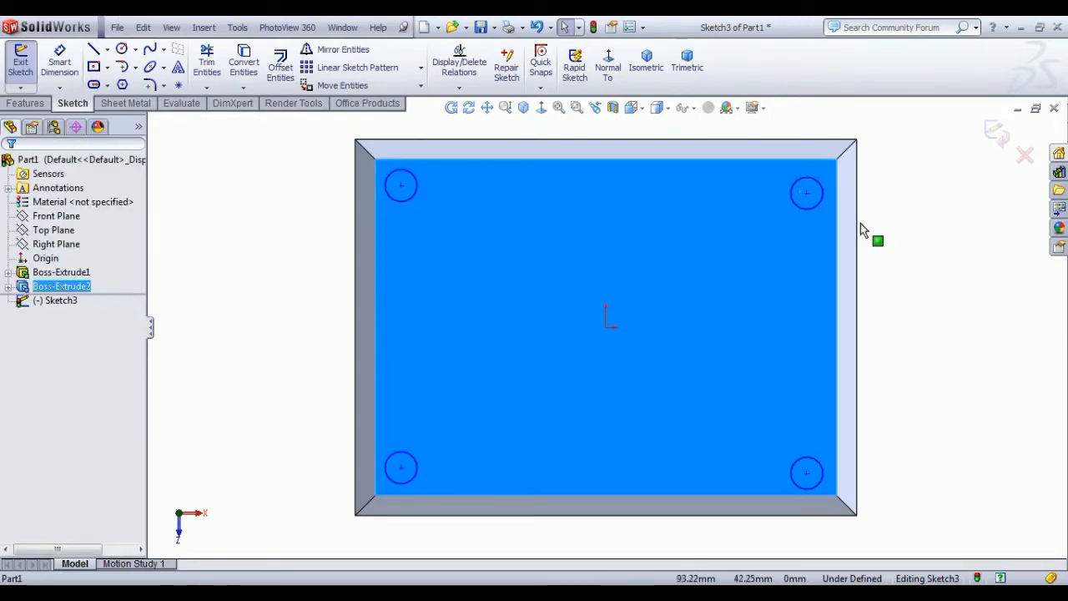
pyautogui.click(861, 224)
pyautogui.click(807, 193)
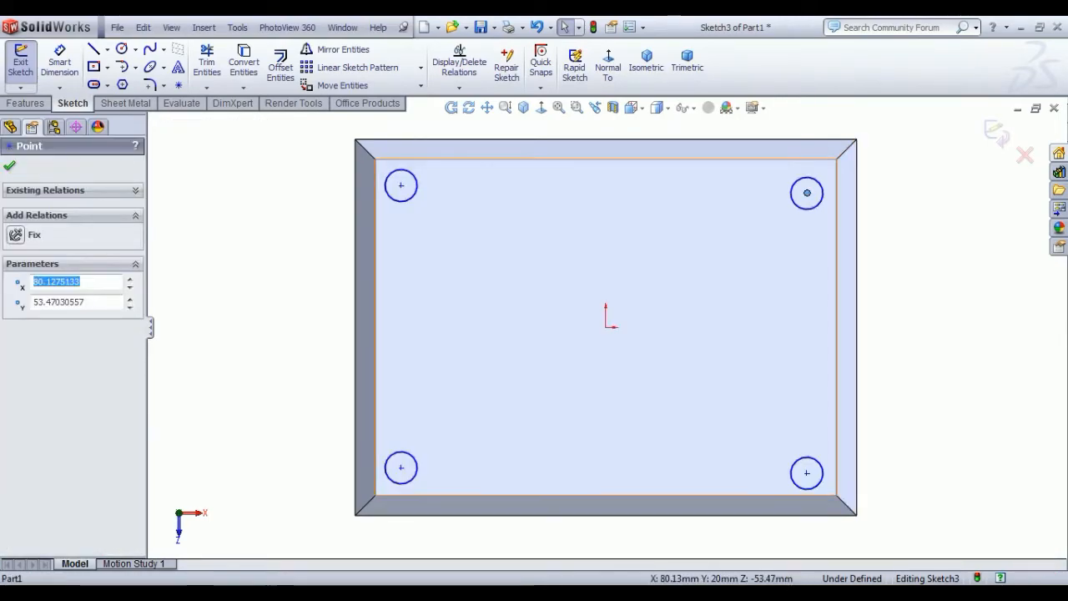
pyautogui.keyDown('ctrl'); pyautogui.click(808, 473); pyautogui.keyUp('ctrl')
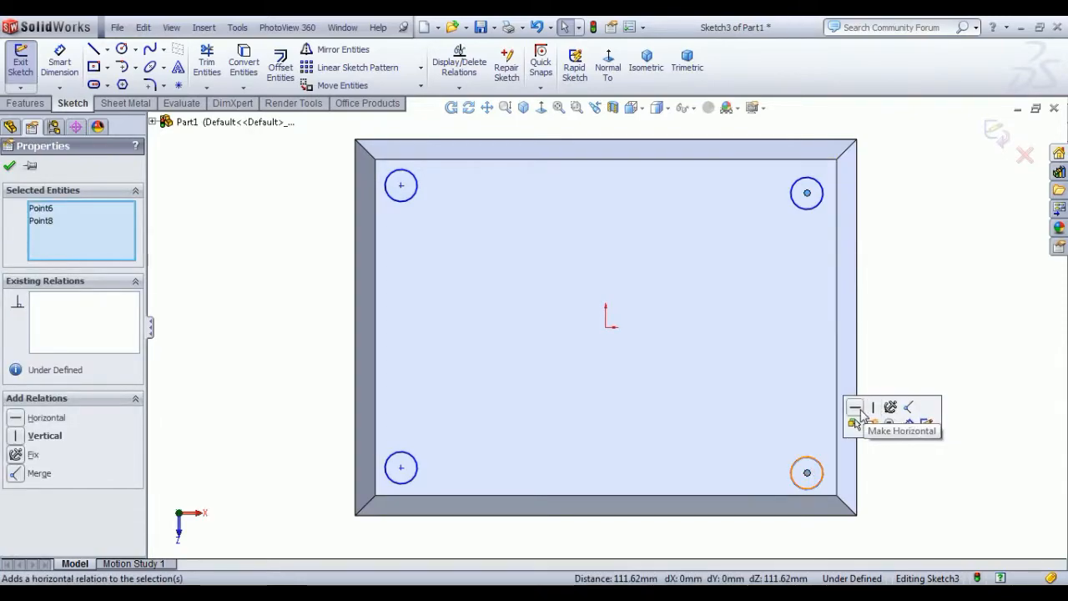
pyautogui.click(873, 408)
pyautogui.press('Escape')
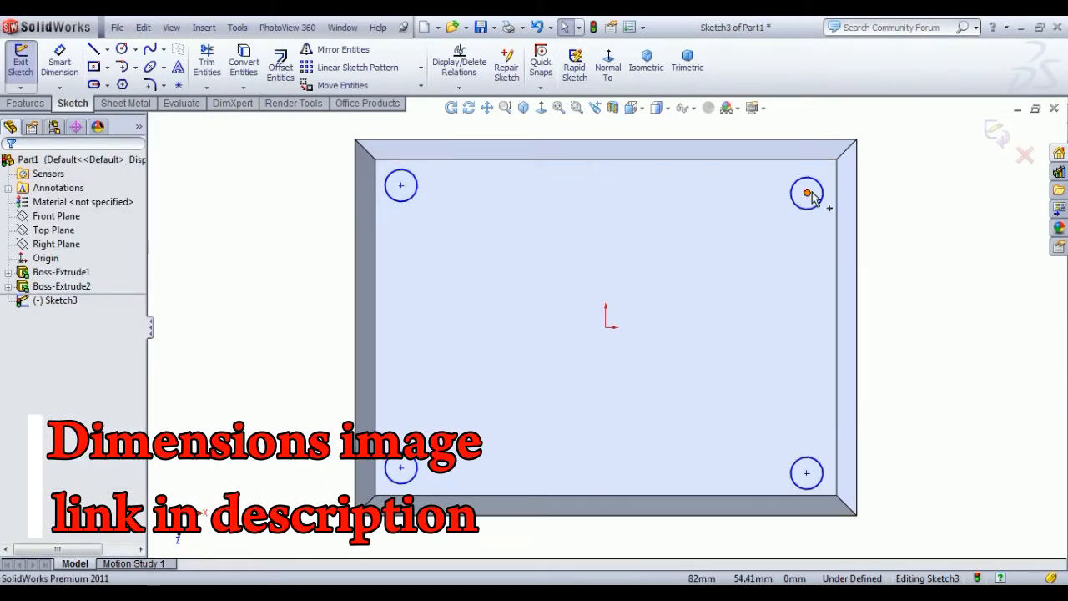
# - Align the centres of the two upper circles horizontally, and likewise the centres of the two lower circles
pyautogui.click(808, 194)
pyautogui.keyDown('ctrl'); pyautogui.click(400, 186); pyautogui.keyUp('ctrl')
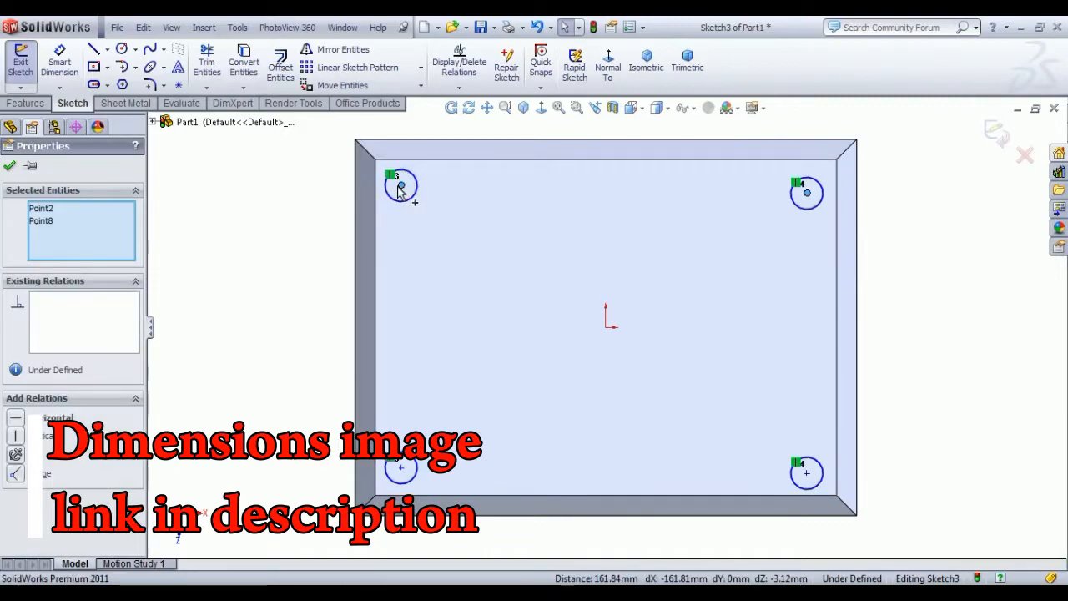
pyautogui.click(459, 117)
pyautogui.press('Escape')
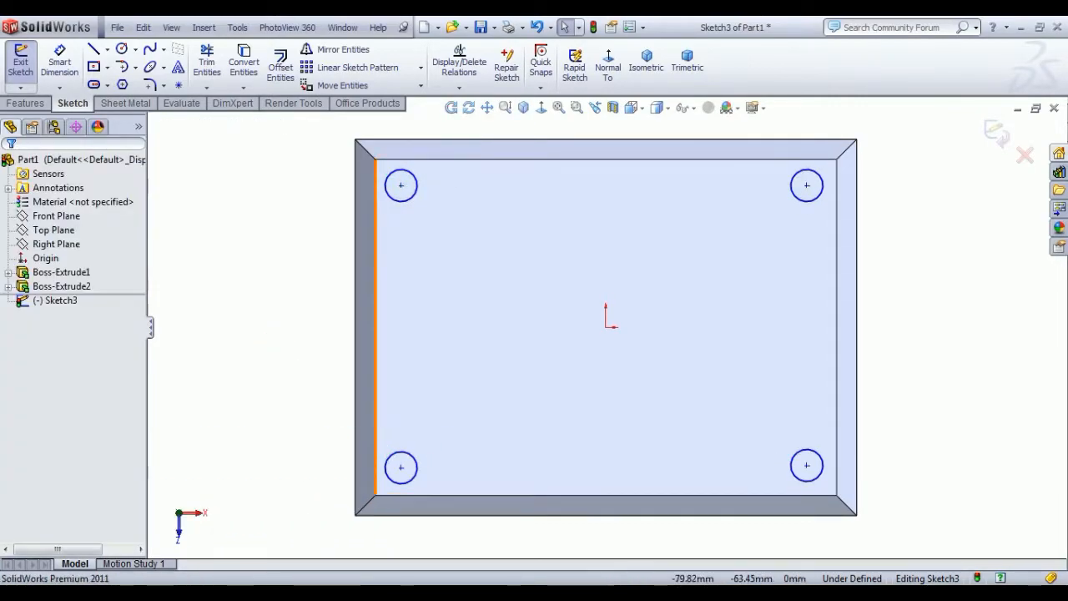
pyautogui.click(400, 467)
pyautogui.keyDown('ctrl'); pyautogui.click(807, 465); pyautogui.keyUp('ctrl')
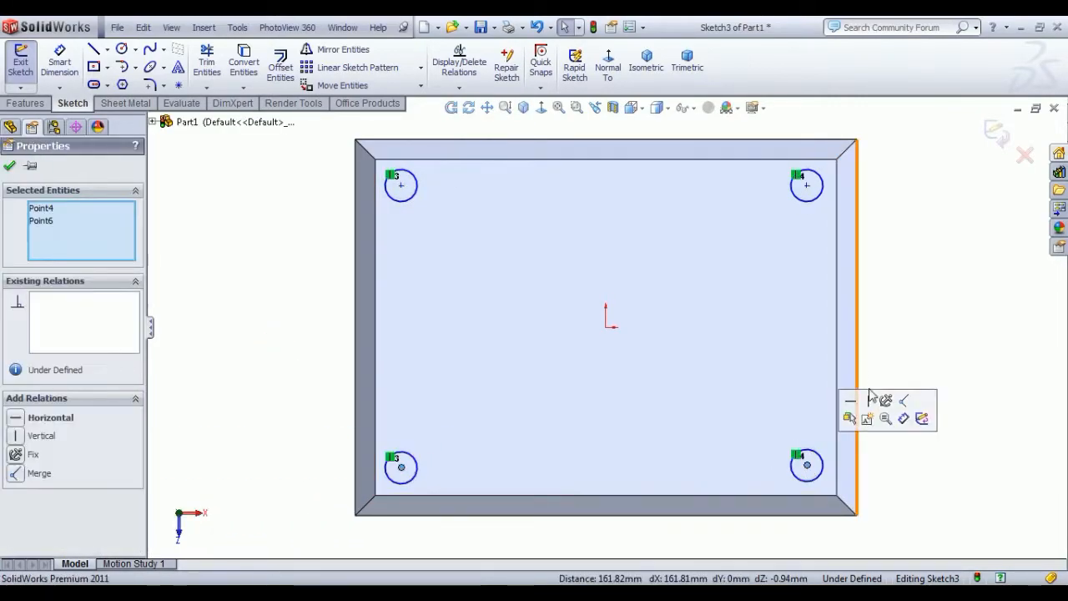
pyautogui.click(851, 401)
pyautogui.click(938, 384)
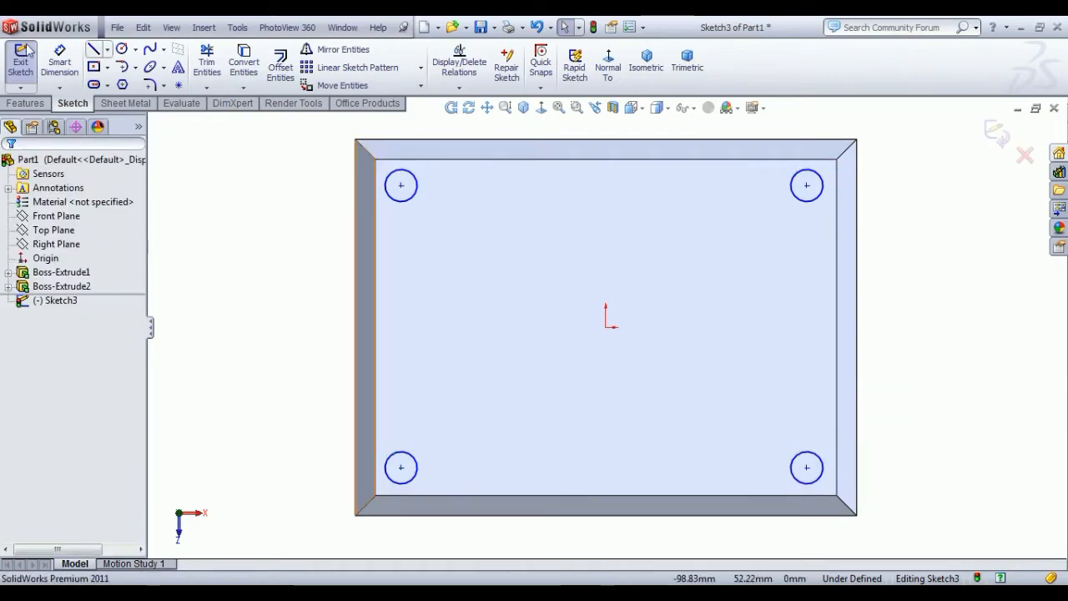
# - Dimension the upper-left circle's centre 19 mm from the plate's upper outer edge
pyautogui.click(59, 63)
pyautogui.click(386, 140)
pyautogui.click(402, 186)
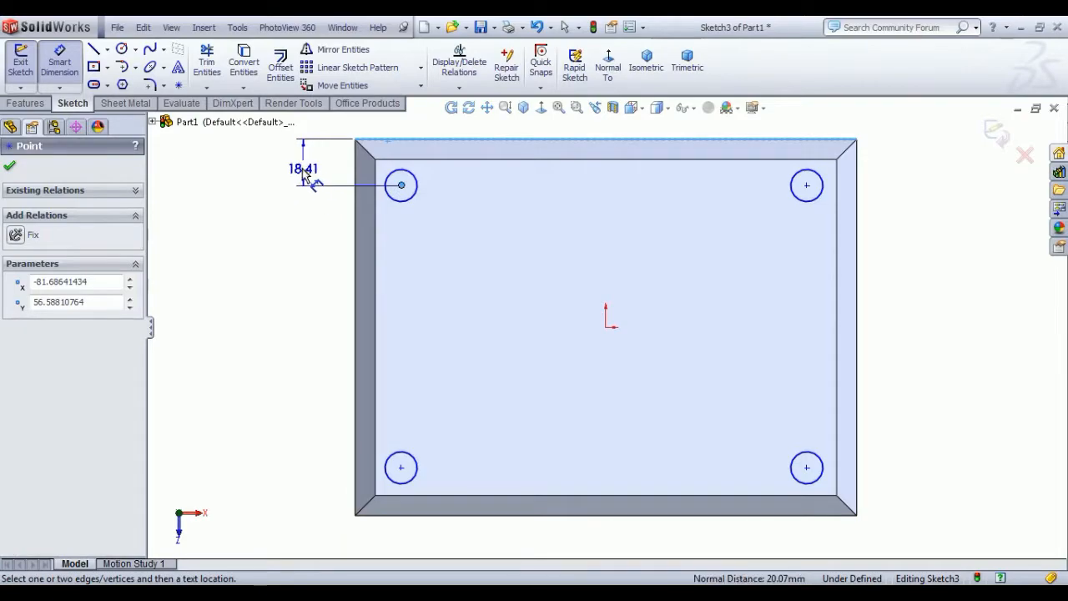
pyautogui.click(301, 167)
pyautogui.write('19')
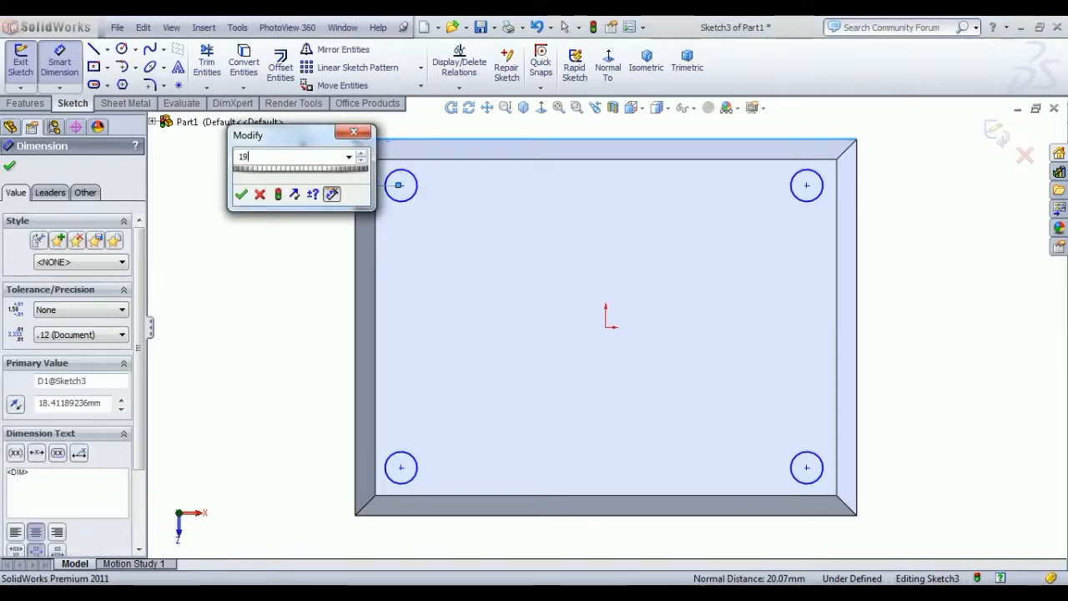
pyautogui.press('Return')
# - Dimension the upper-right circle's centre 21 mm from the plate's right outer edge
pyautogui.click(857, 190)
pyautogui.click(807, 186)
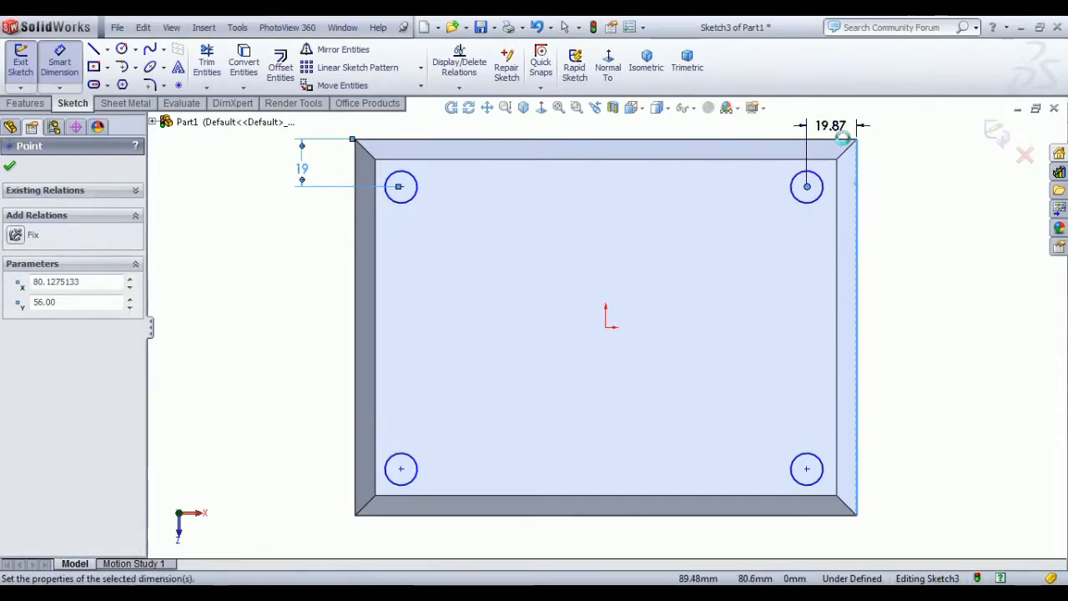
pyautogui.click(843, 136)
pyautogui.write('21')
pyautogui.press('Return')
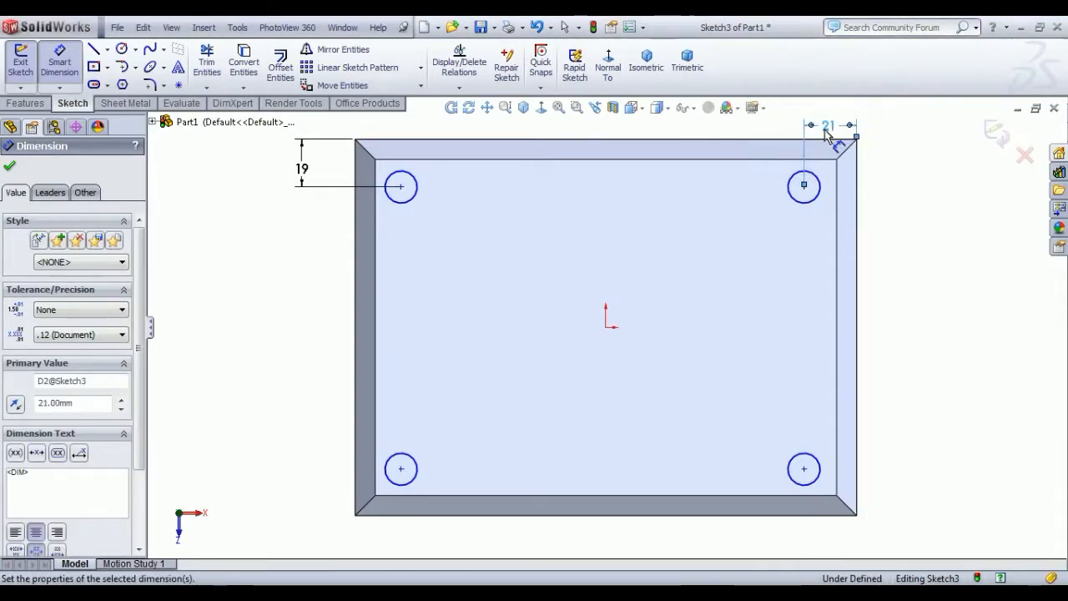
# - Dimension the upper-left circle's diameter as 1 mm and leave the dimension tool
pyautogui.click(416, 199)
pyautogui.click(493, 255)
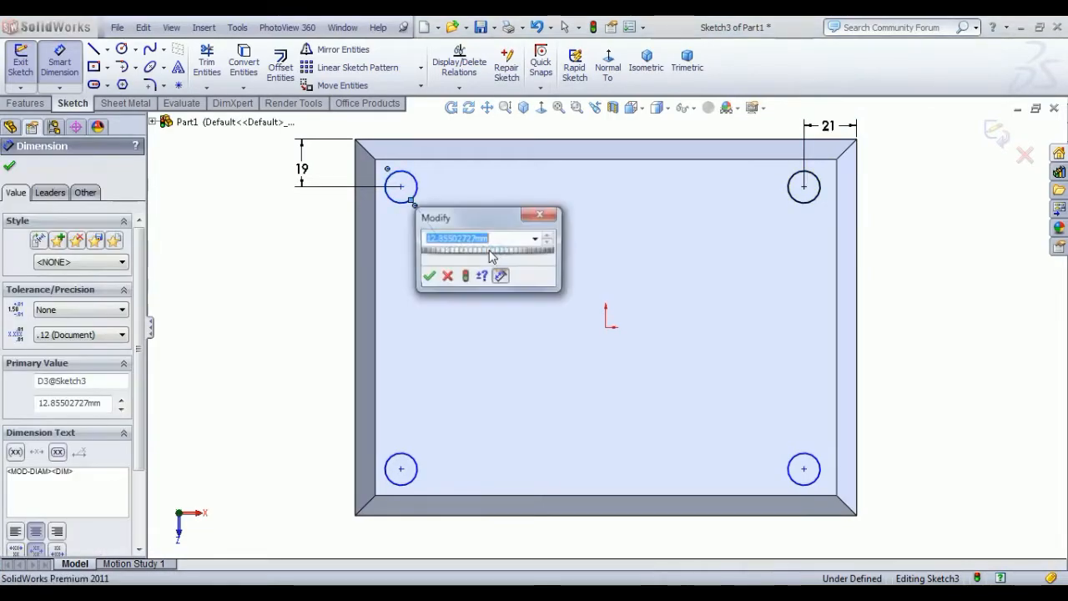
pyautogui.write('1')
pyautogui.press('Return')
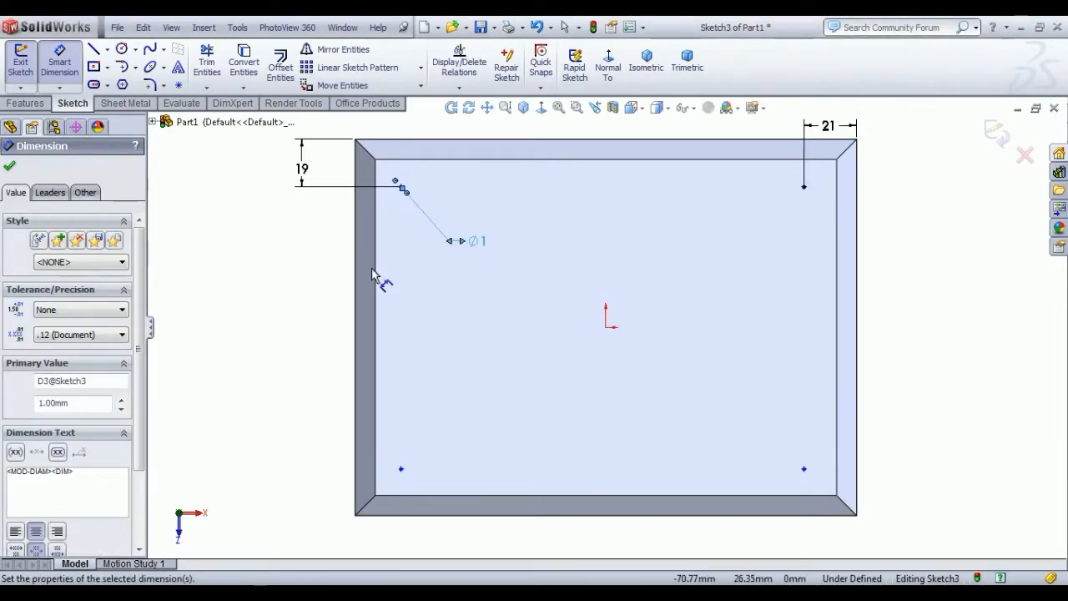
pyautogui.rightClick(294, 260)
pyautogui.click(334, 269)
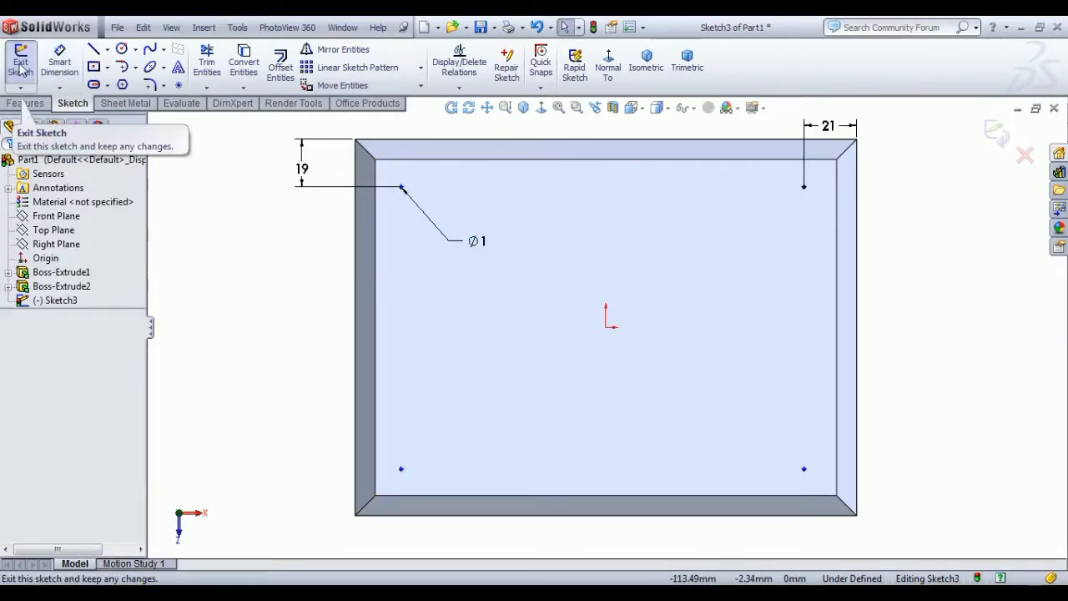
# - Dimension the vertical distance between the centres of the two left circles as 112 mm
pyautogui.click(59, 63)
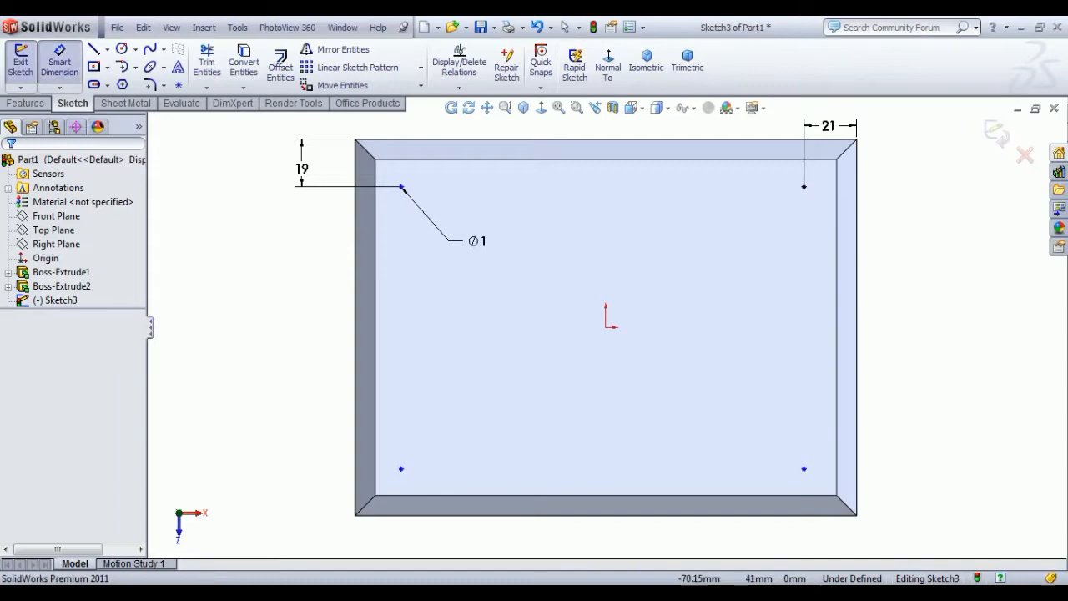
pyautogui.scroll(-3, 429, 210)
pyautogui.click(470, 226)
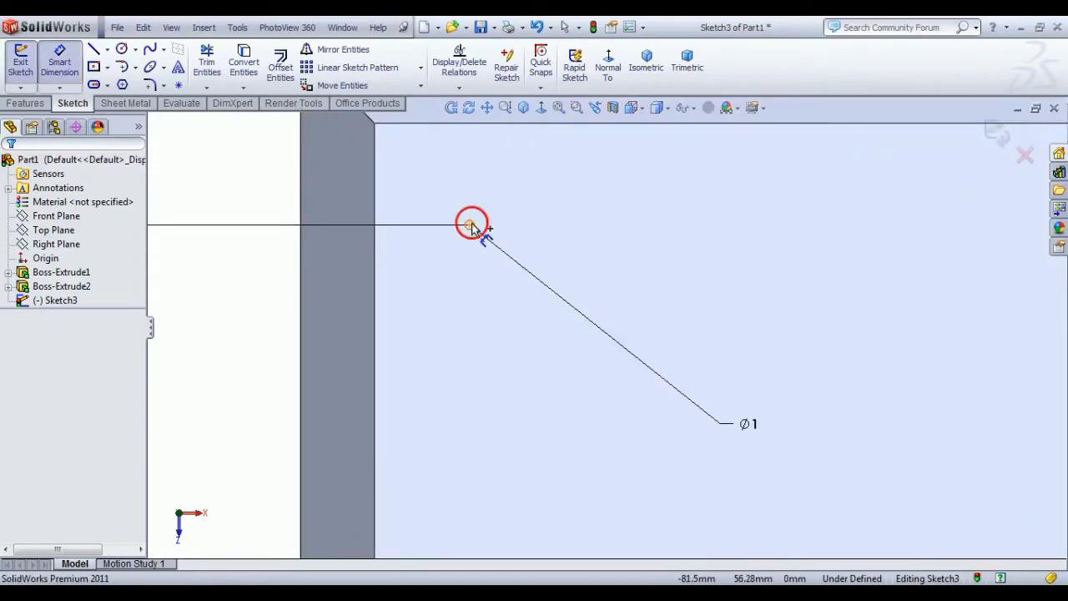
pyautogui.scroll(2, 520, 428)
pyautogui.scroll(4, 625, 551)
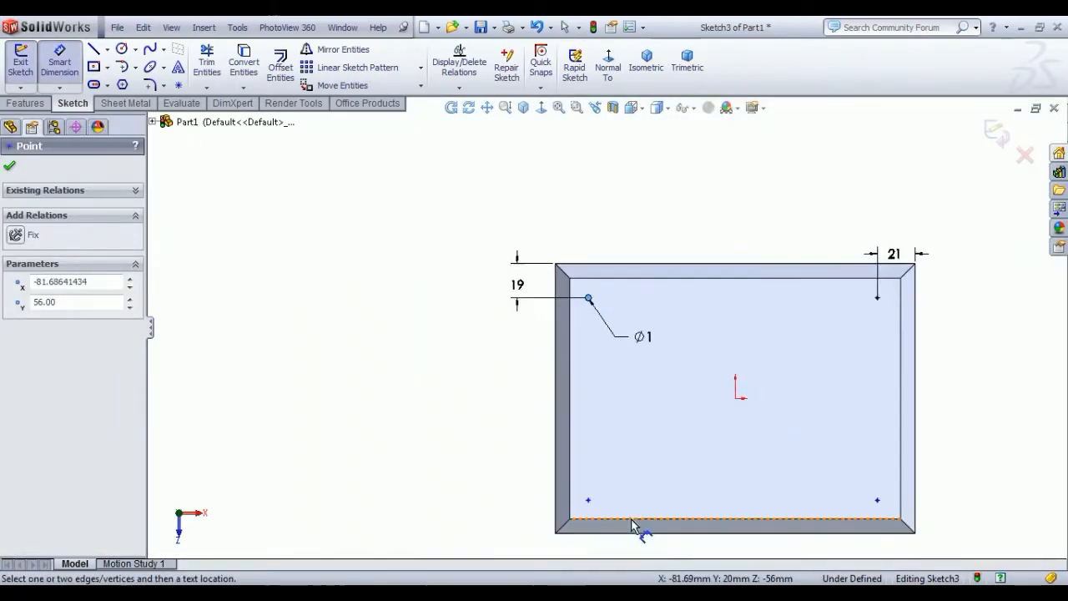
pyautogui.scroll(-4, 565, 415)
pyautogui.click(571, 413)
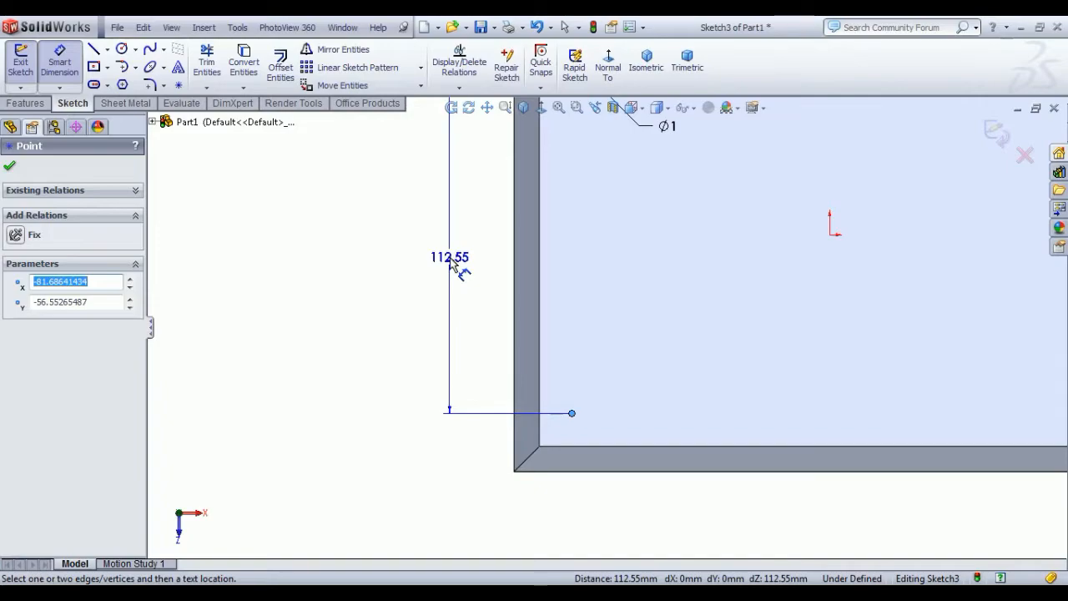
pyautogui.click(456, 267)
pyautogui.write('11')
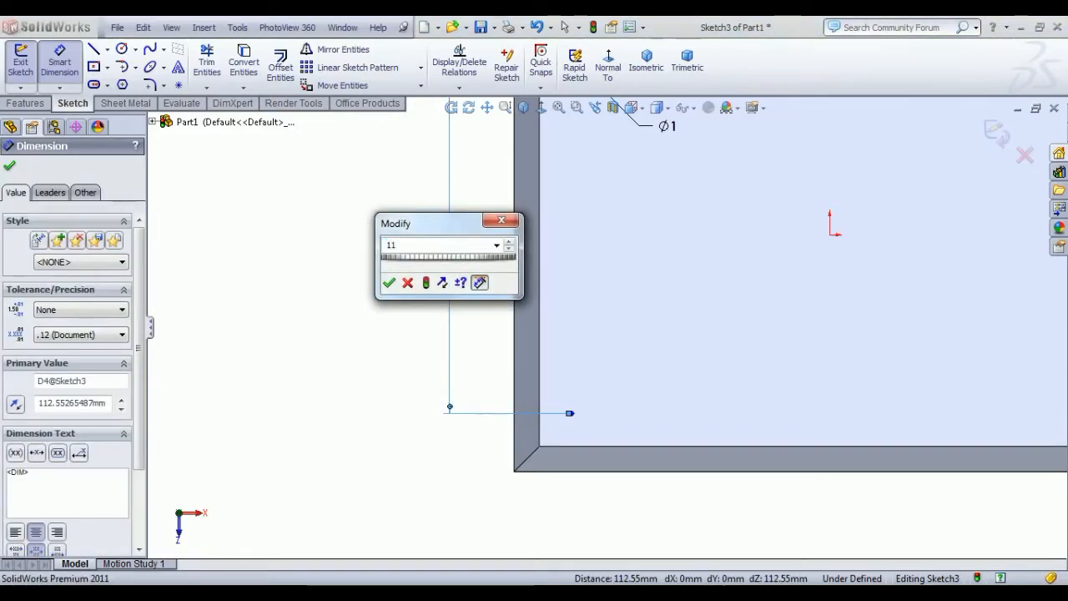
pyautogui.write('2')
pyautogui.press('Return')
# - Dimension the horizontal distance between the centres of the two upper circles as 158 mm and leave the dimension tool
pyautogui.scroll(3, 826, 330)
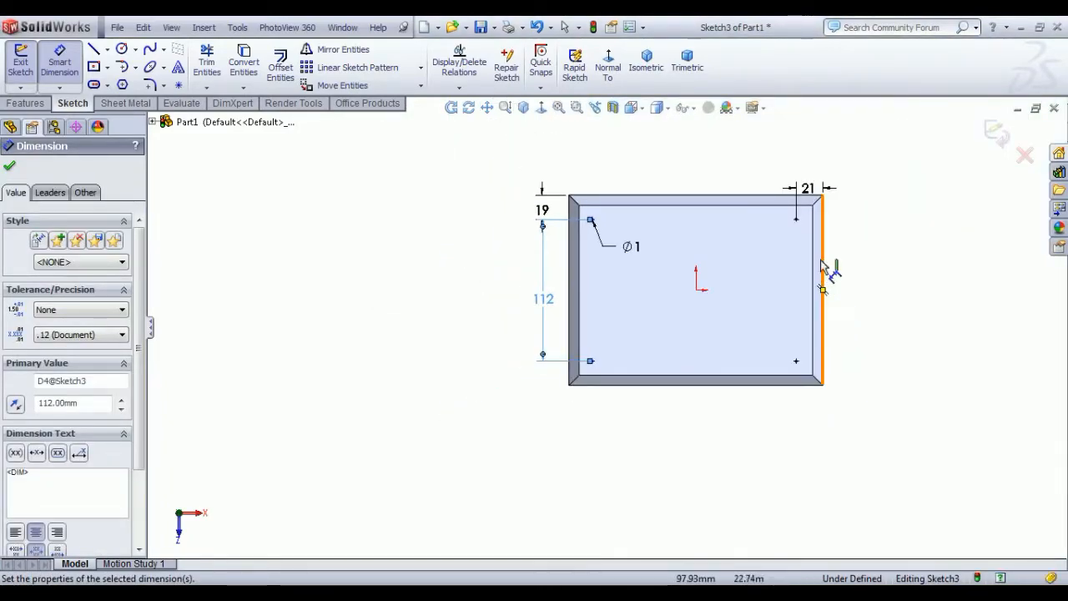
pyautogui.click(798, 220)
pyautogui.click(592, 220)
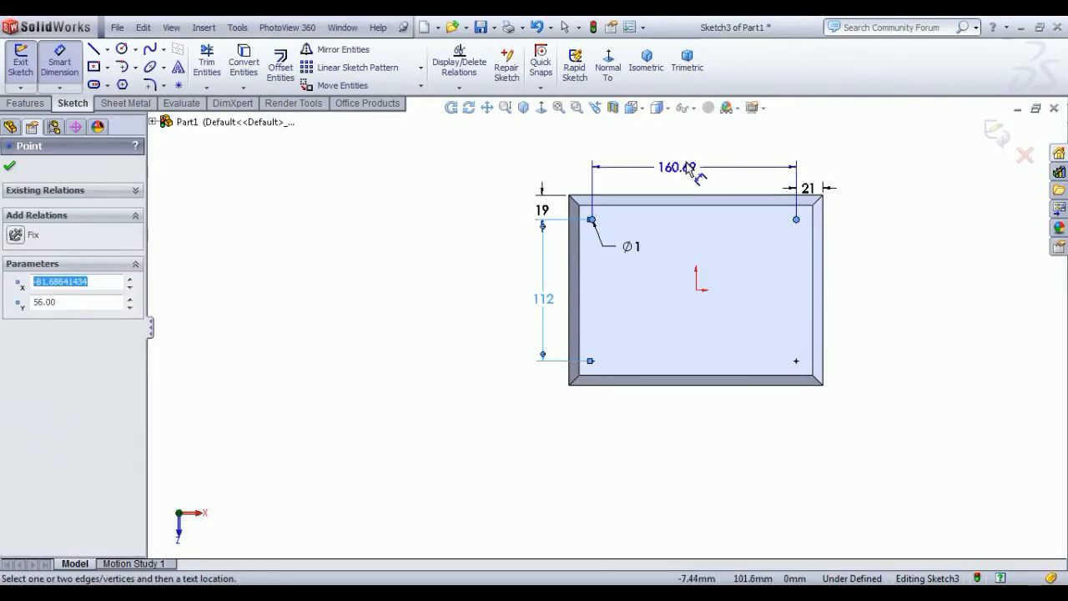
pyautogui.click(681, 169)
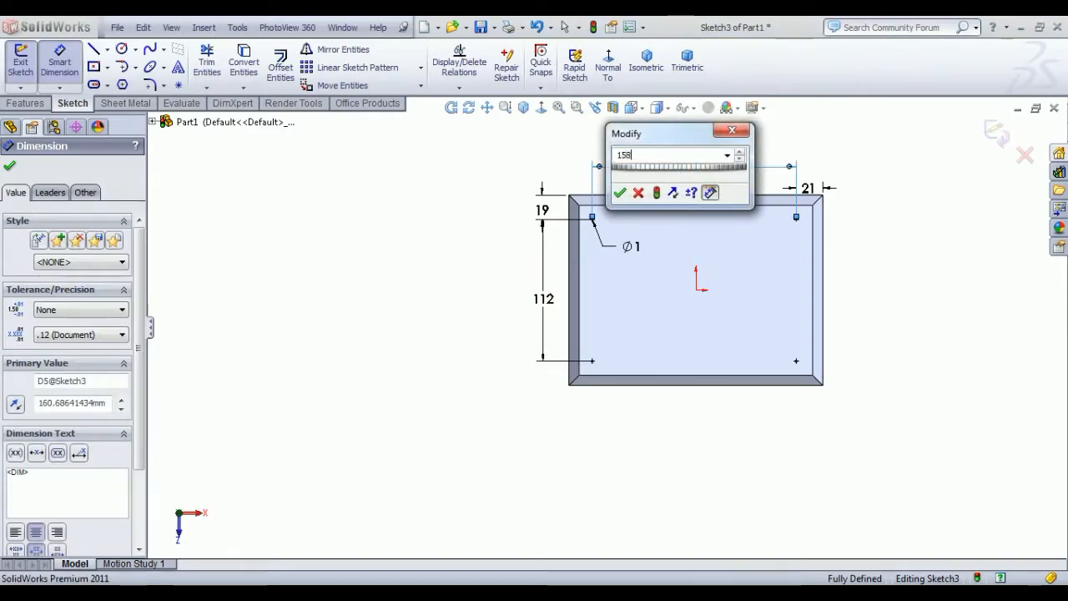
pyautogui.press('Return')
pyautogui.rightClick(417, 189)
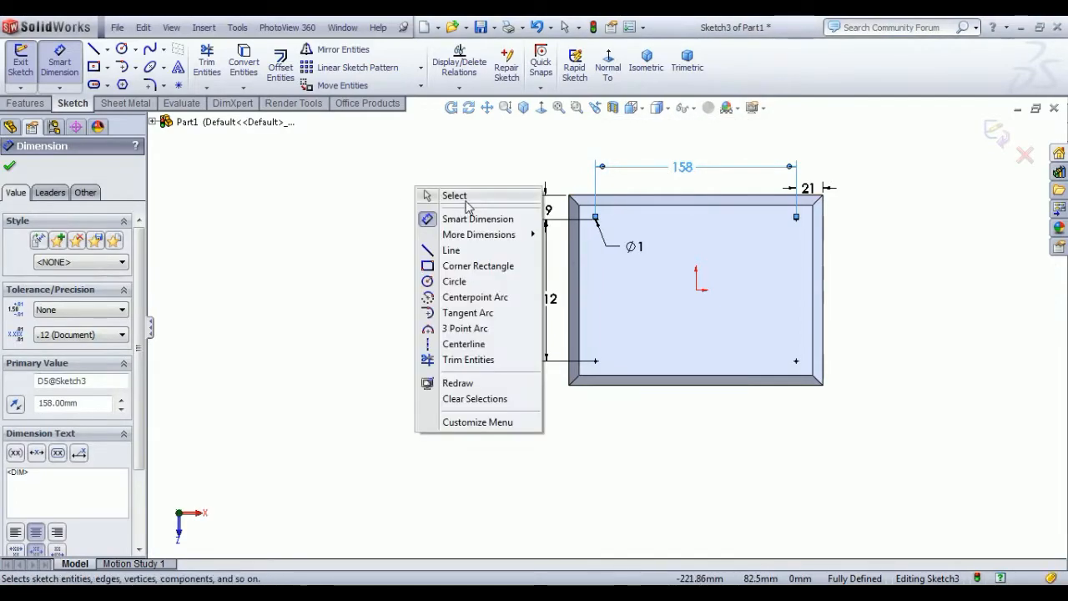
pyautogui.click(466, 201)
# - Finish the sketch and cut the four circles into the plate as blind holes 5 mm deep
pyautogui.scroll(-3, 672, 289)
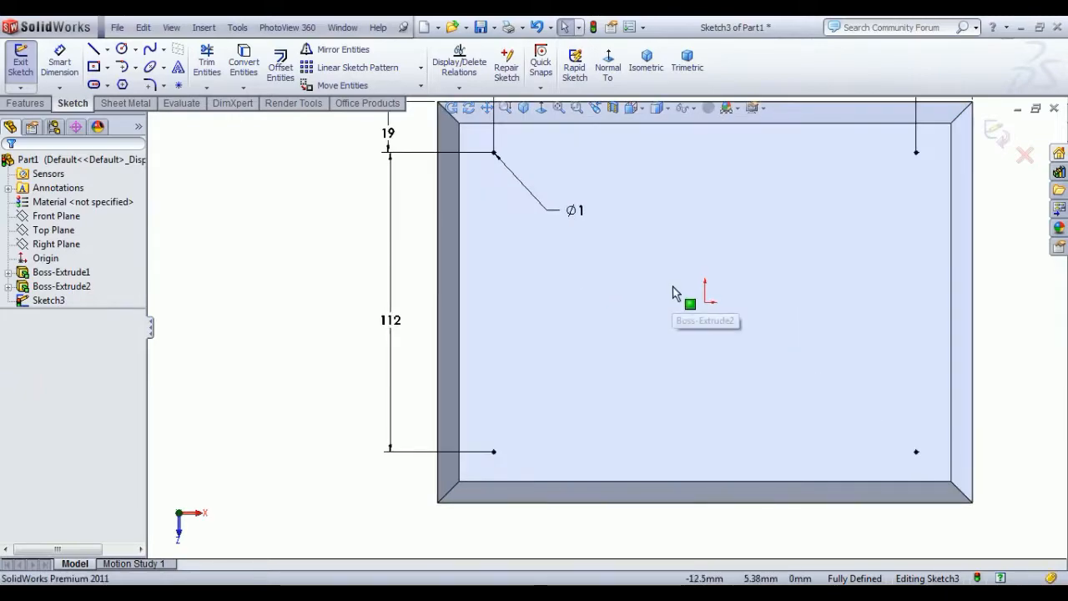
pyautogui.scroll(3, 674, 285)
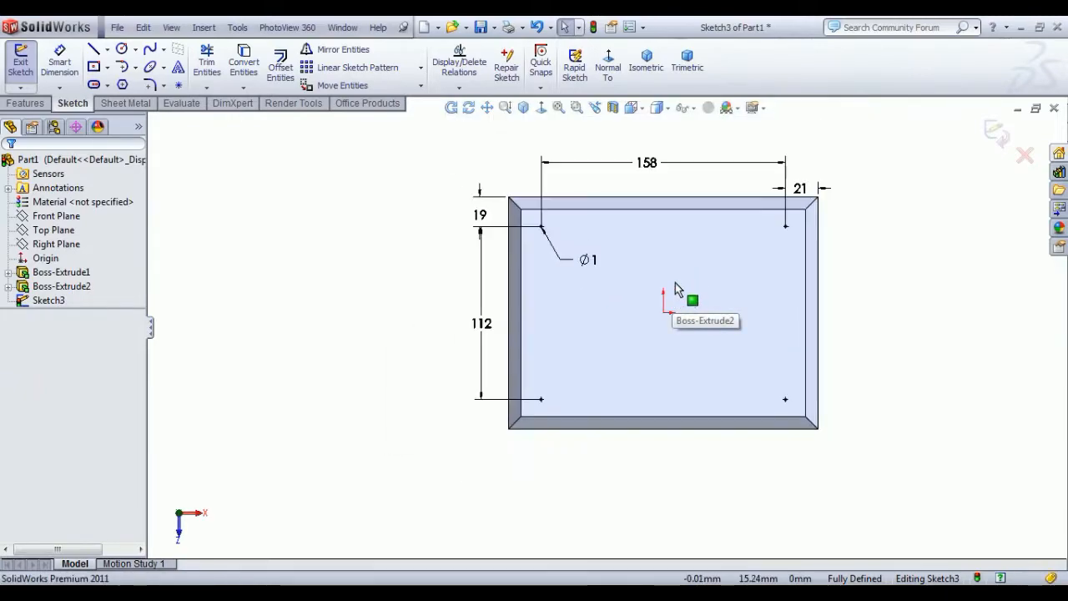
pyautogui.click(31, 73)
pyautogui.click(224, 67)
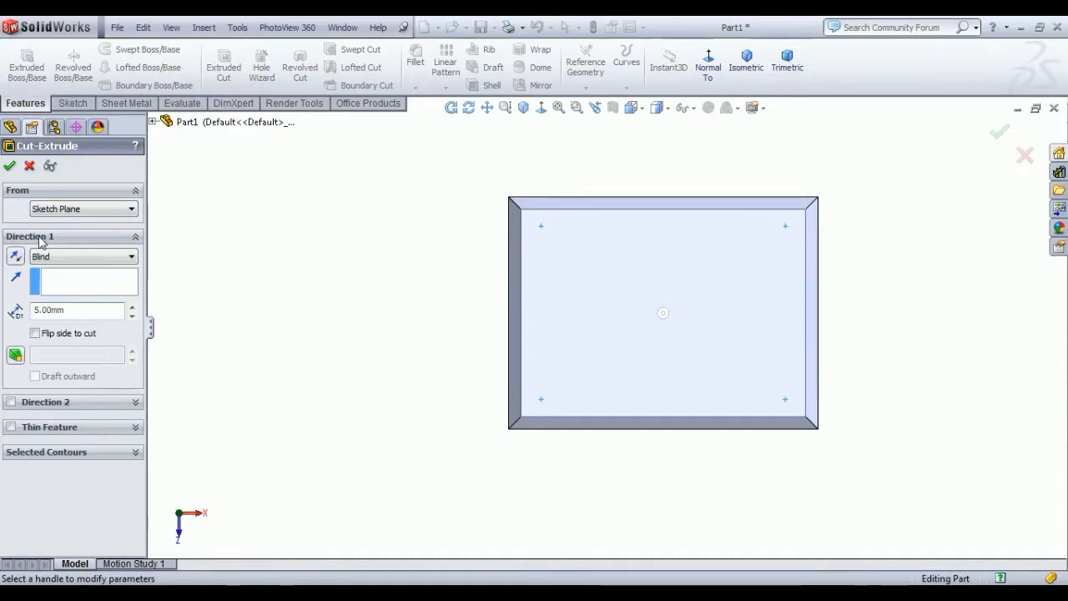
pyautogui.click(10, 167)
pyautogui.click(510, 493)
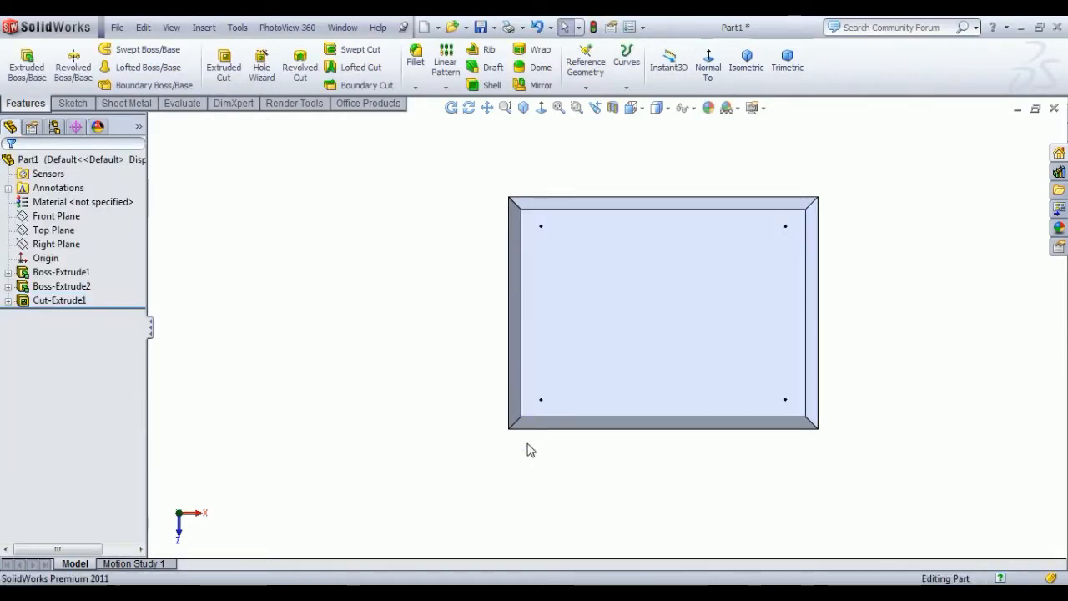
# - Show the plate in isometric view and open the Organic wood category in the appearance library
pyautogui.scroll(-6, 559, 413)
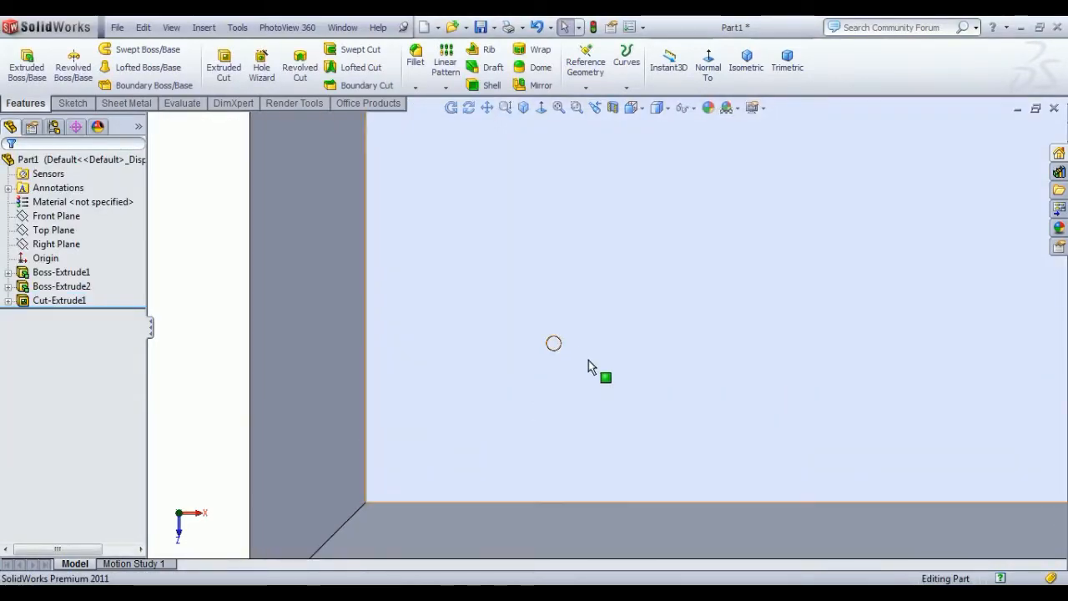
pyautogui.moveTo(518, 378)
pyautogui.mouseDown(button='middle')
pyautogui.moveTo(535, 359)
pyautogui.moveTo(518, 362)
pyautogui.mouseUp(button='middle')
pyautogui.click(708, 62)
pyautogui.click(763, 81)
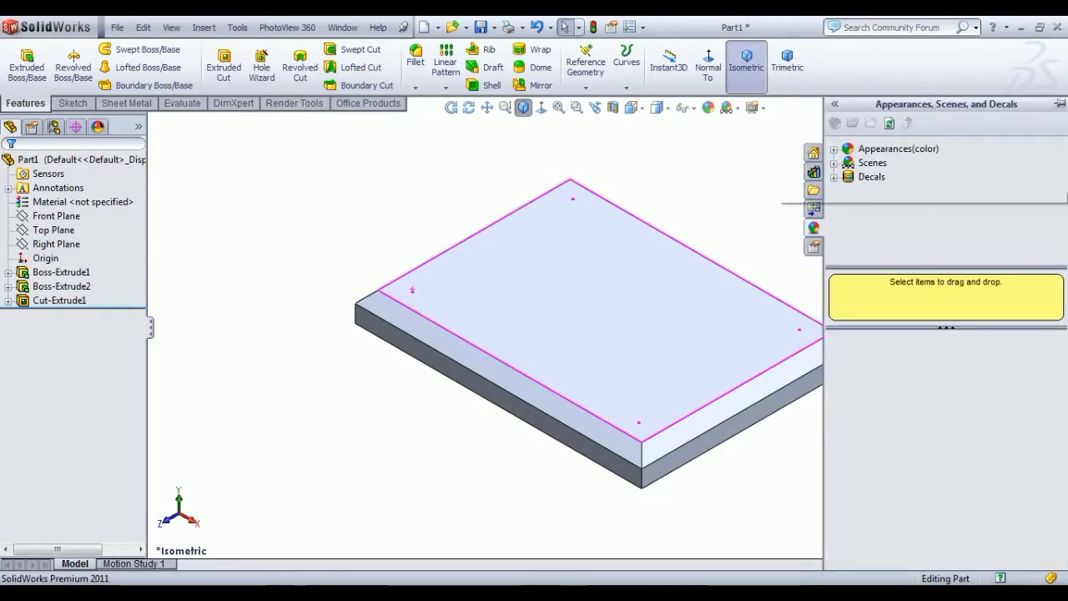
pyautogui.click(834, 150)
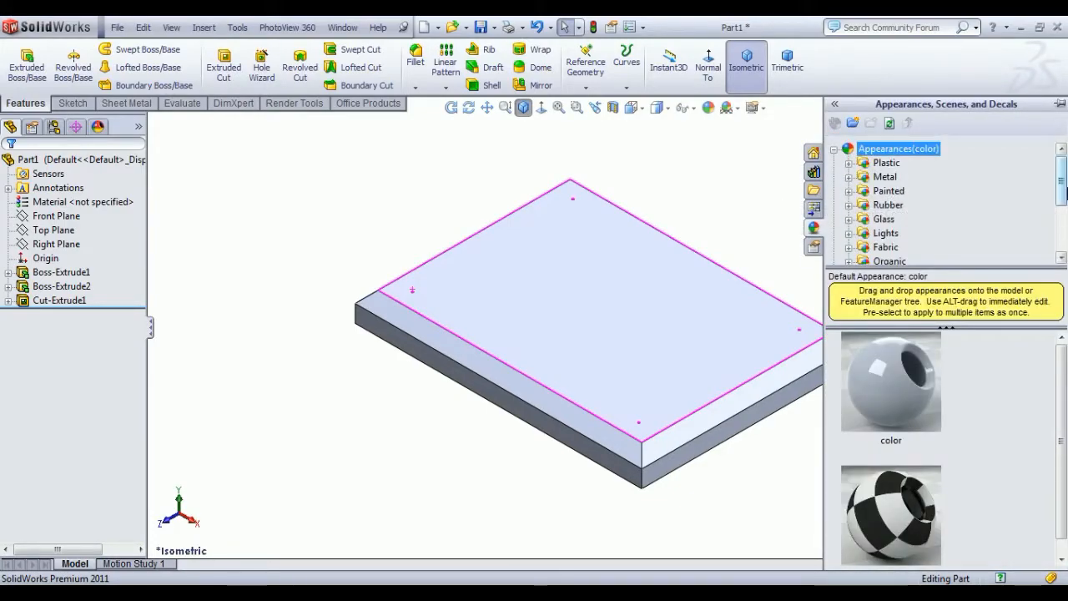
pyautogui.moveTo(1063, 197); pyautogui.dragTo(1062, 215)
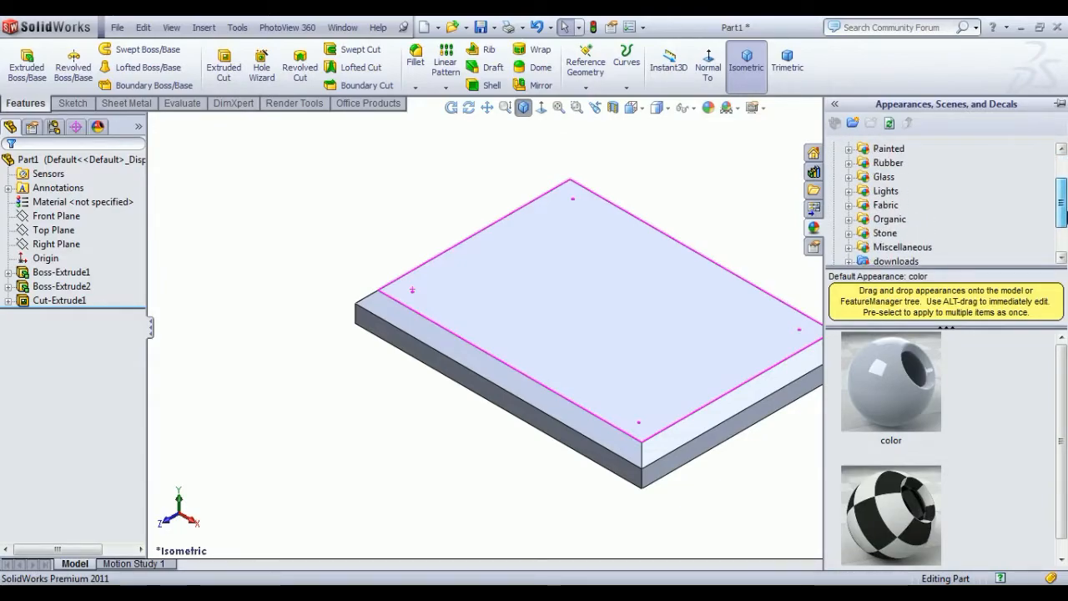
pyautogui.click(850, 220)
pyautogui.click(865, 208)
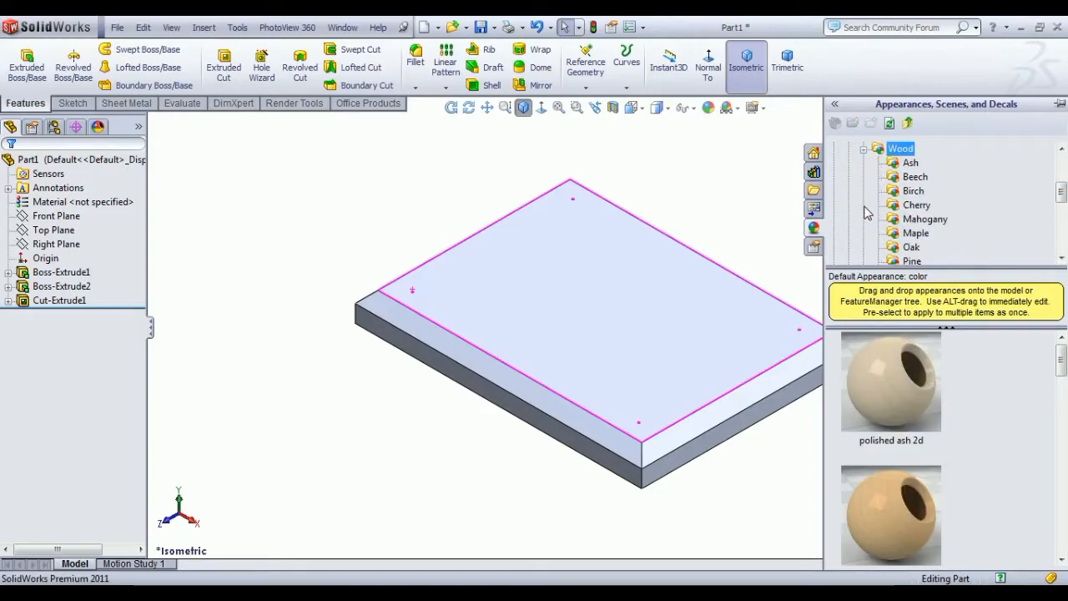
# - Apply the dark mahogany appearance listed directly after polished mahogany 2d to the whole plate
pyautogui.click(911, 164)
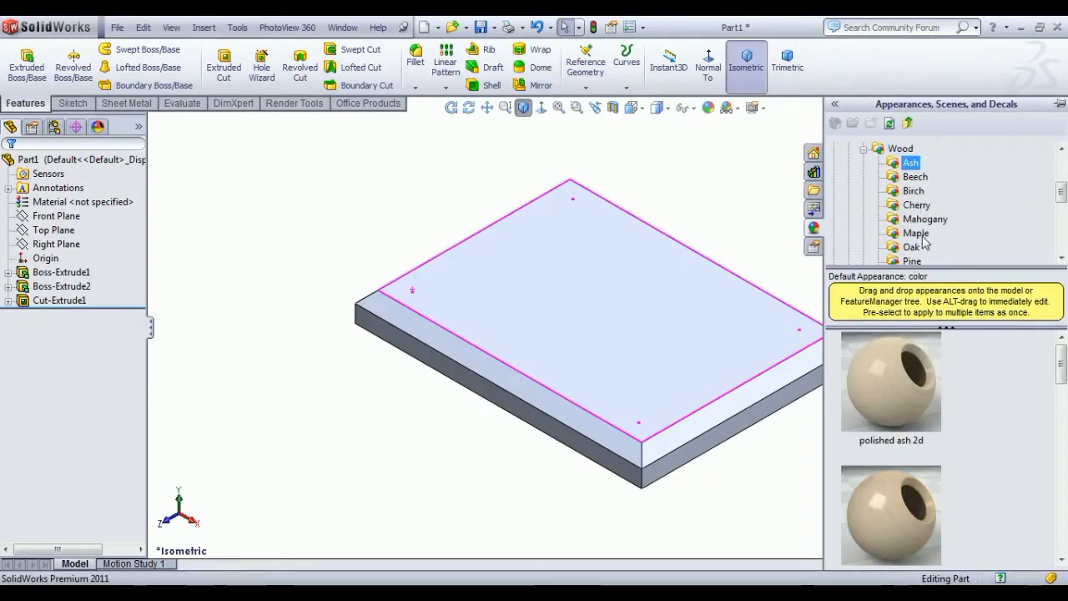
pyautogui.doubleClick(899, 332)
pyautogui.click(913, 190)
pyautogui.click(923, 218)
pyautogui.doubleClick(897, 366)
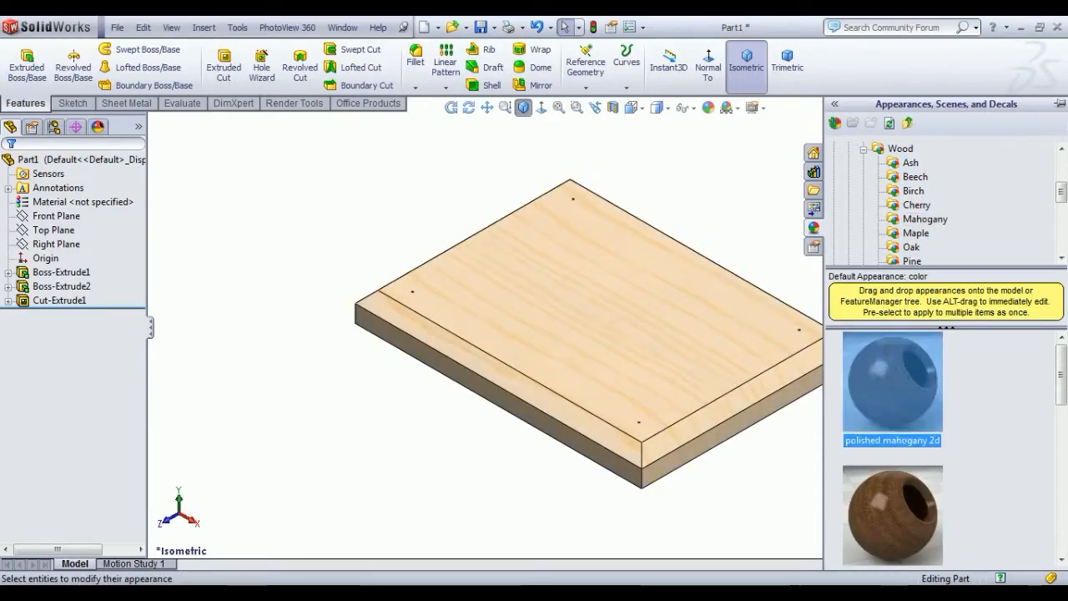
pyautogui.doubleClick(885, 525)
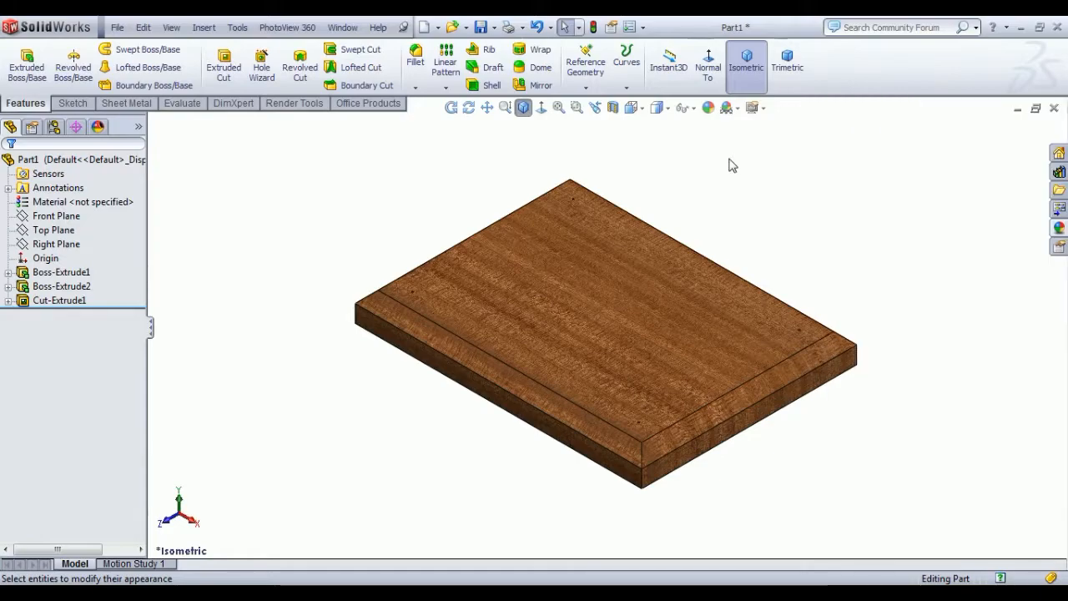
pyautogui.moveTo(715, 362)
pyautogui.mouseDown(button='middle')
pyautogui.moveTo(687, 341)
pyautogui.moveTo(716, 357)
pyautogui.moveTo(715, 309)
pyautogui.moveTo(673, 351)
pyautogui.mouseUp(button='middle')
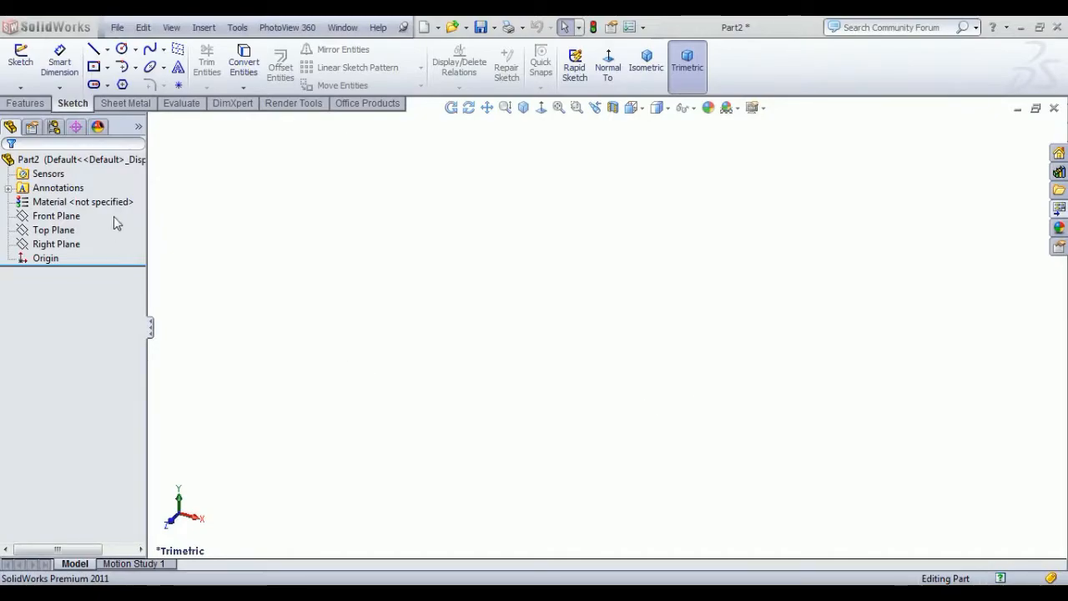
# - Start a sketch on the Front Plane of the new part and draw a vertical centerline about 84 mm long upward from the origin
pyautogui.click(64, 217)
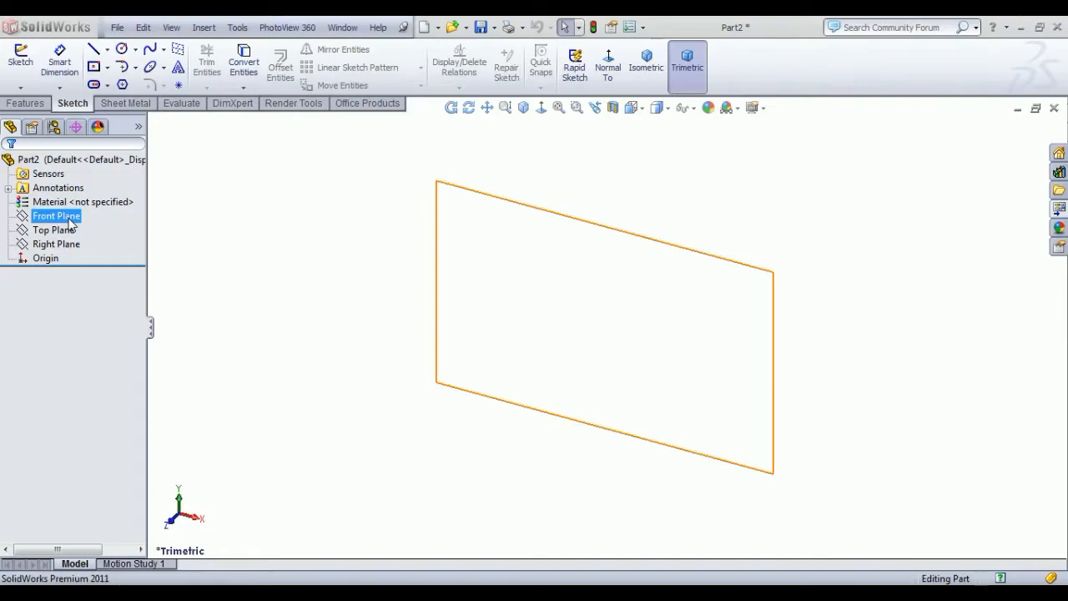
pyautogui.click(70, 219)
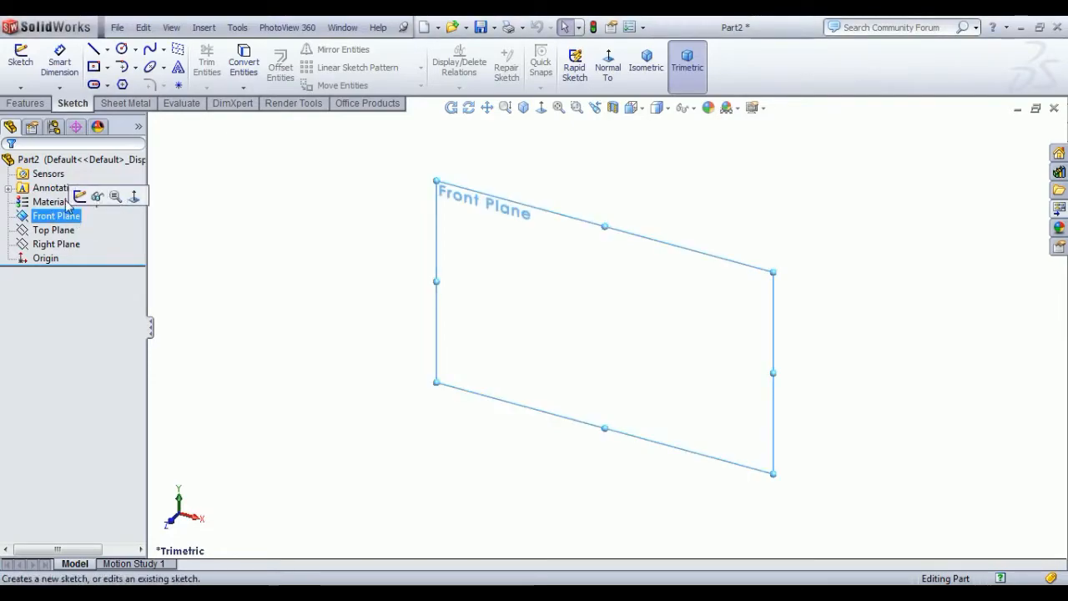
pyautogui.click(79, 195)
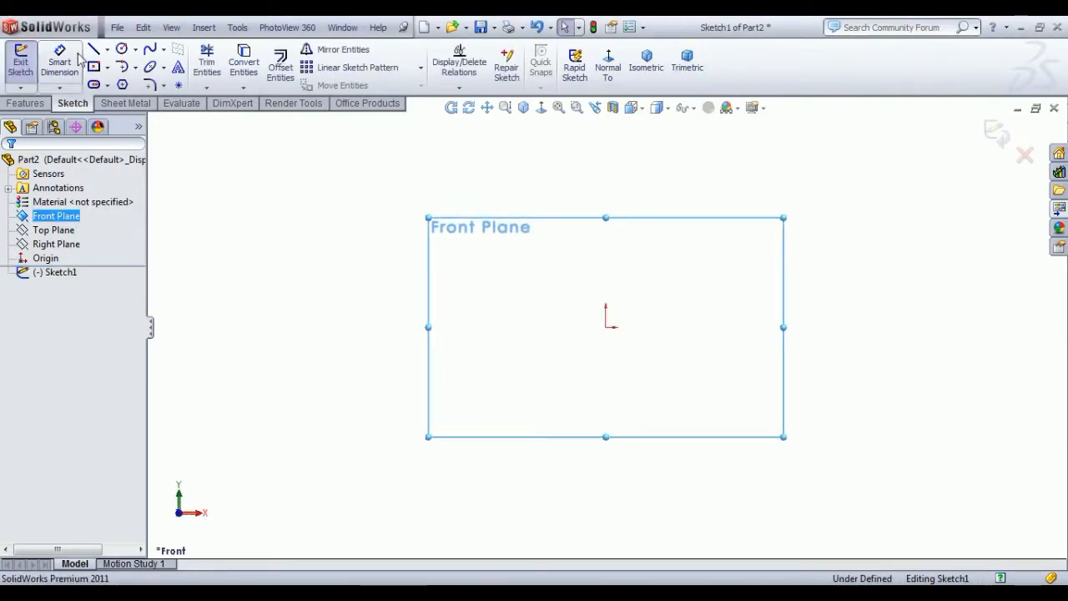
pyautogui.click(107, 50)
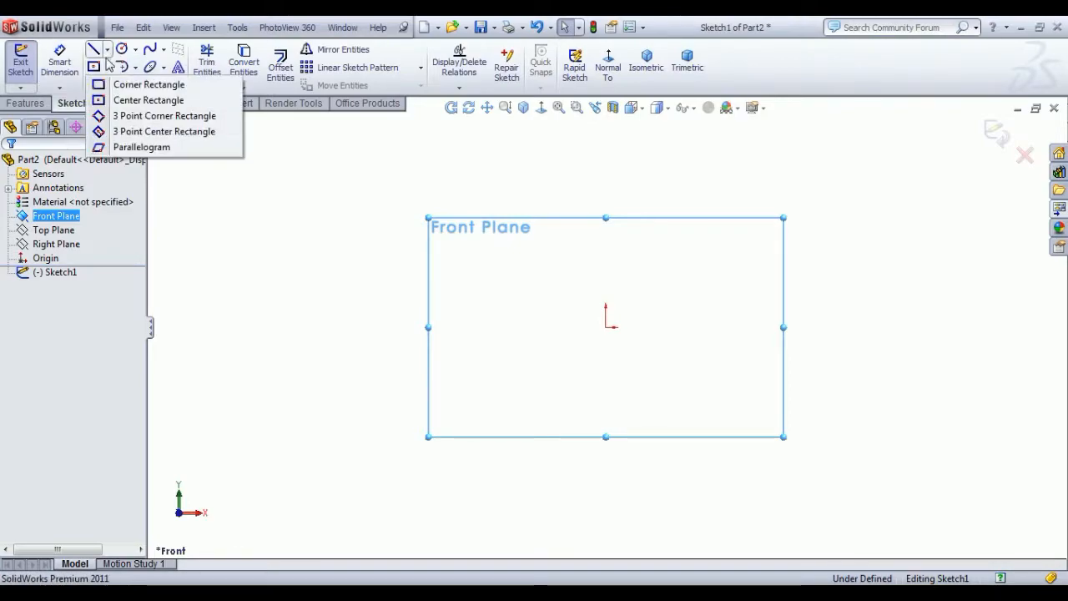
pyautogui.click(125, 82)
pyautogui.moveTo(606, 327); pyautogui.dragTo(606, 159)
pyautogui.rightClick(678, 165)
pyautogui.click(716, 177)
# - Dimension the vertical centerline's length as 130 mm and leave the dimension tool
pyautogui.click(59, 65)
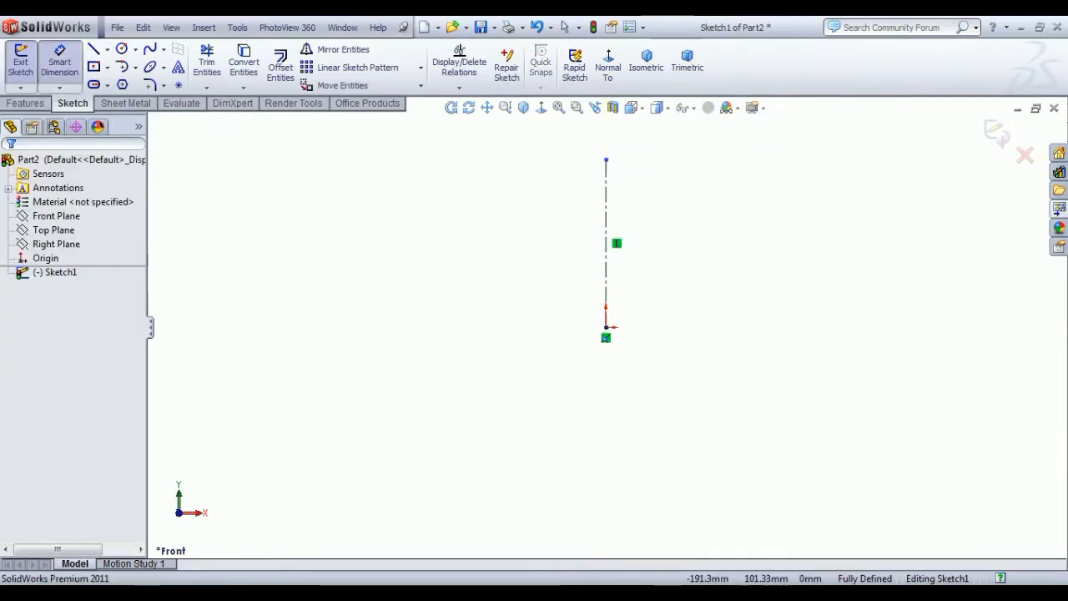
pyautogui.click(605, 252)
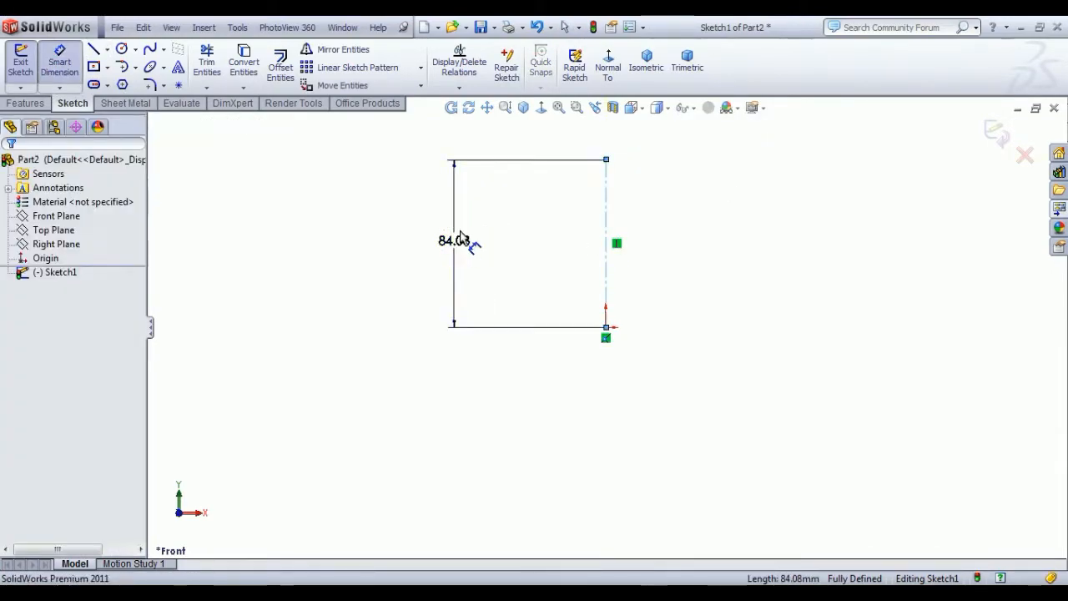
pyautogui.click(453, 240)
pyautogui.write('130')
pyautogui.press('Return')
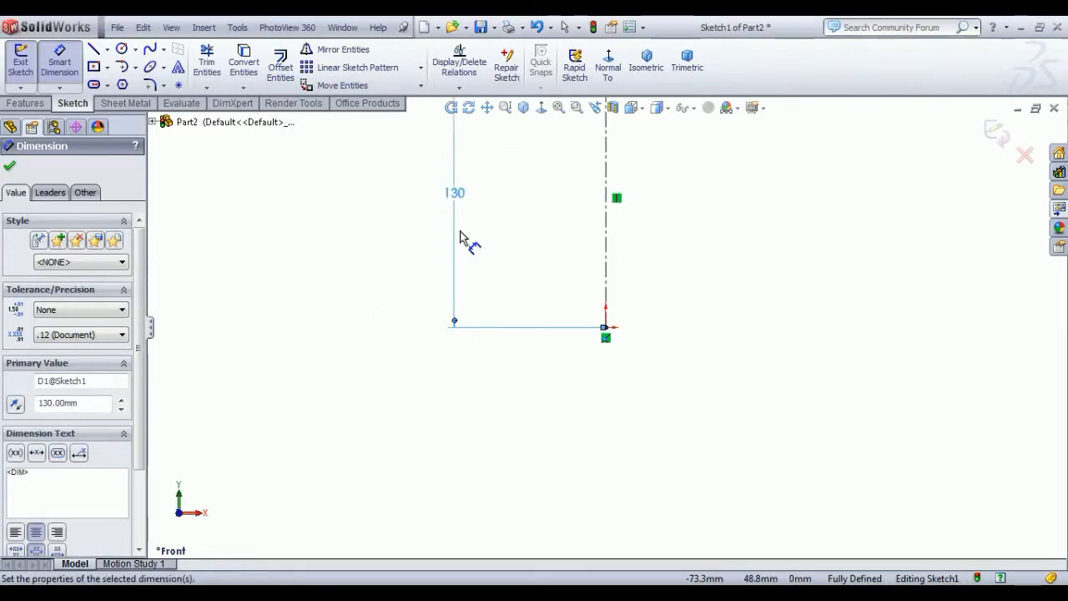
pyautogui.scroll(3, 618, 219)
pyautogui.scroll(-5, 653, 205)
pyautogui.rightClick(624, 229)
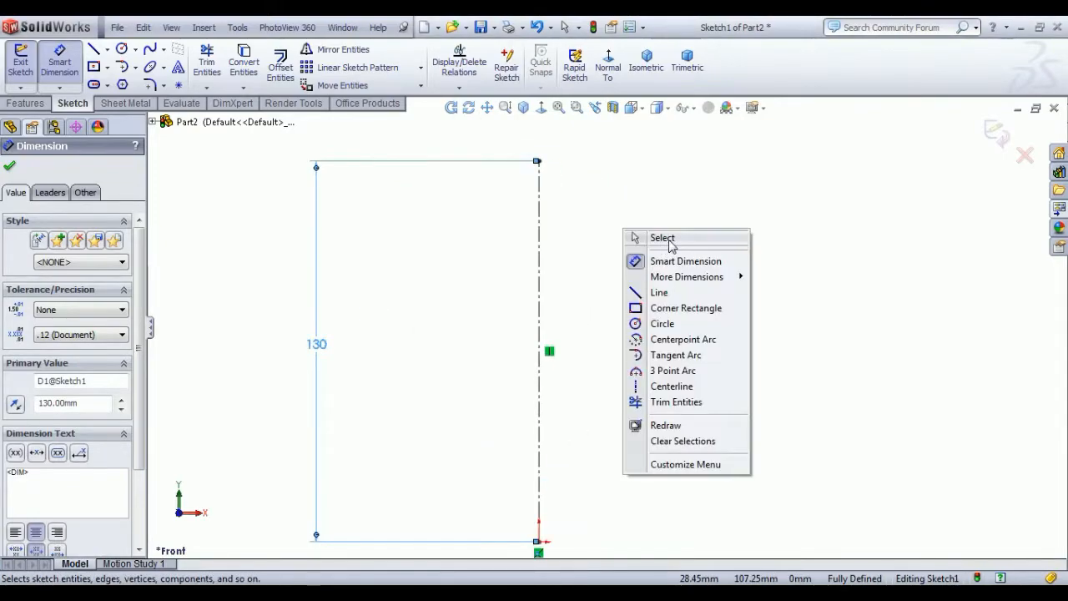
pyautogui.click(662, 240)
pyautogui.scroll(1, 613, 300)
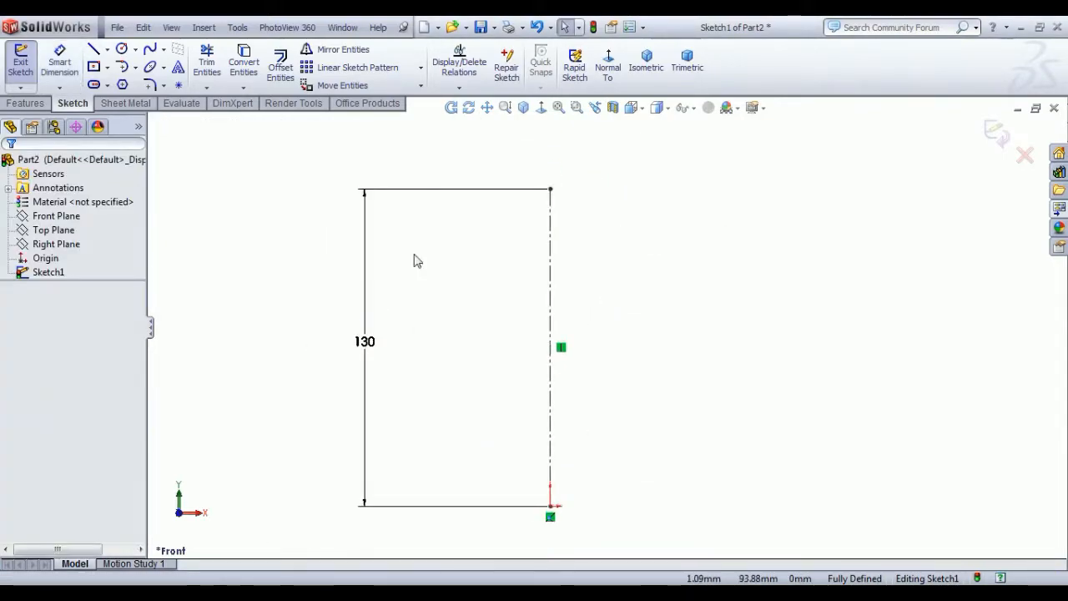
# - Draw a circle centred on the centerline's upper end and dimension its diameter as 10 mm
pyautogui.click(122, 50)
pyautogui.click(550, 190)
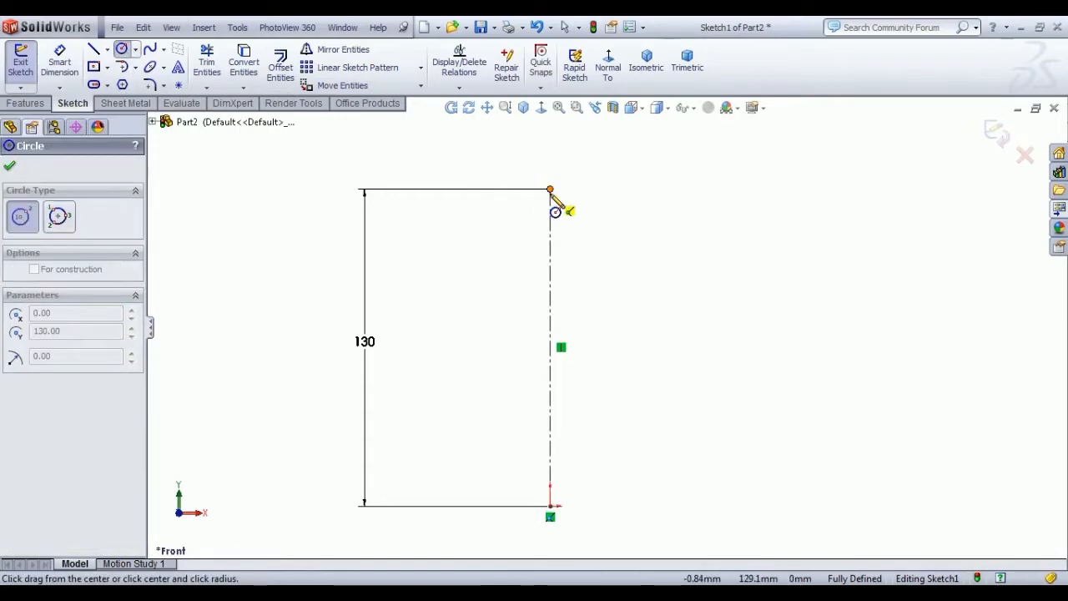
pyautogui.click(567, 219)
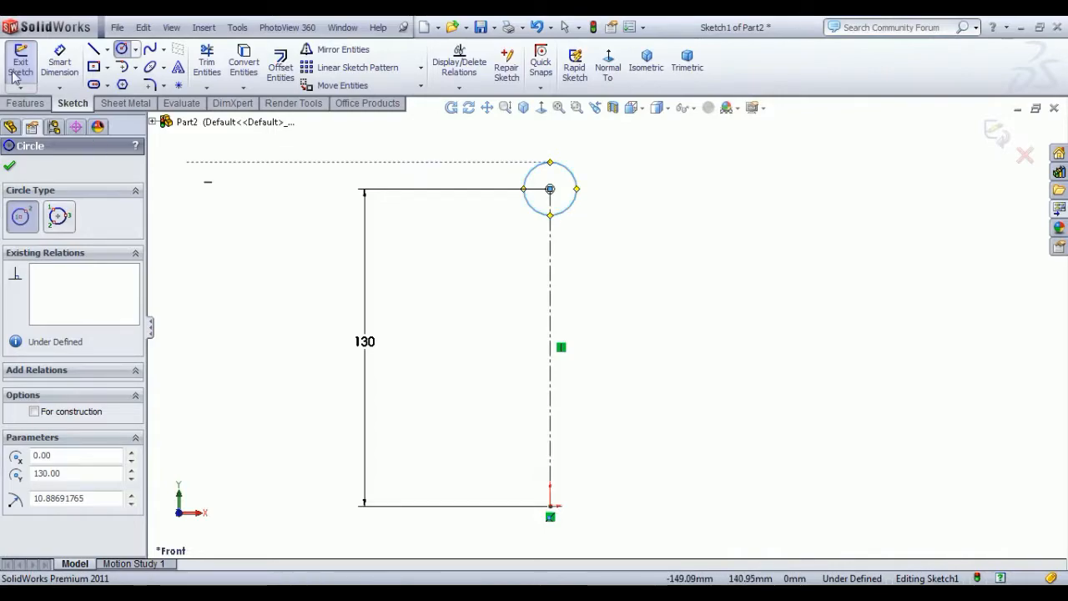
pyautogui.click(59, 64)
pyautogui.click(574, 198)
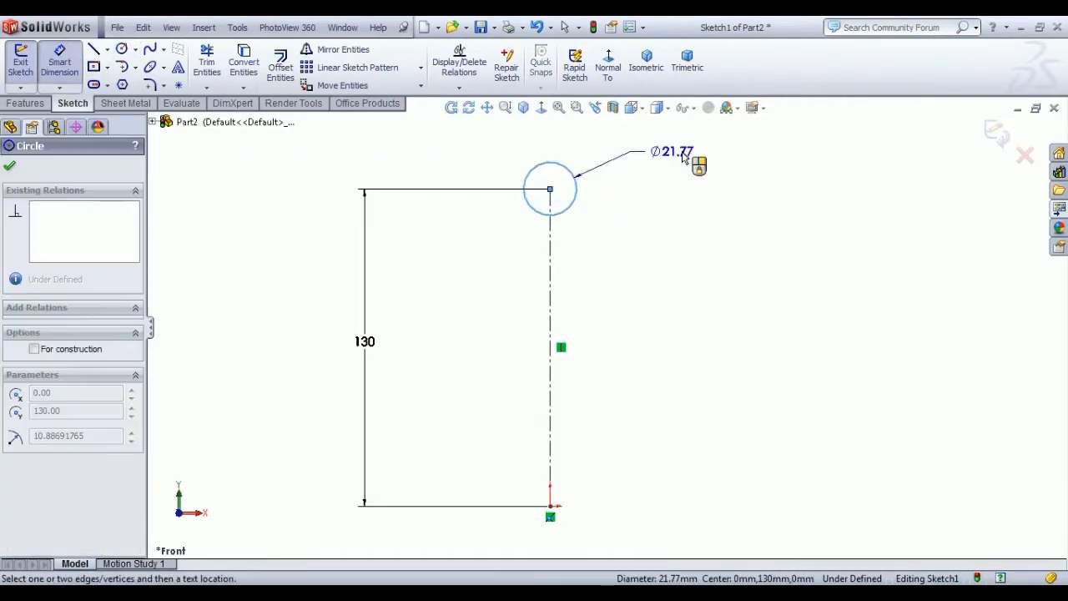
pyautogui.click(681, 154)
pyautogui.write('1')
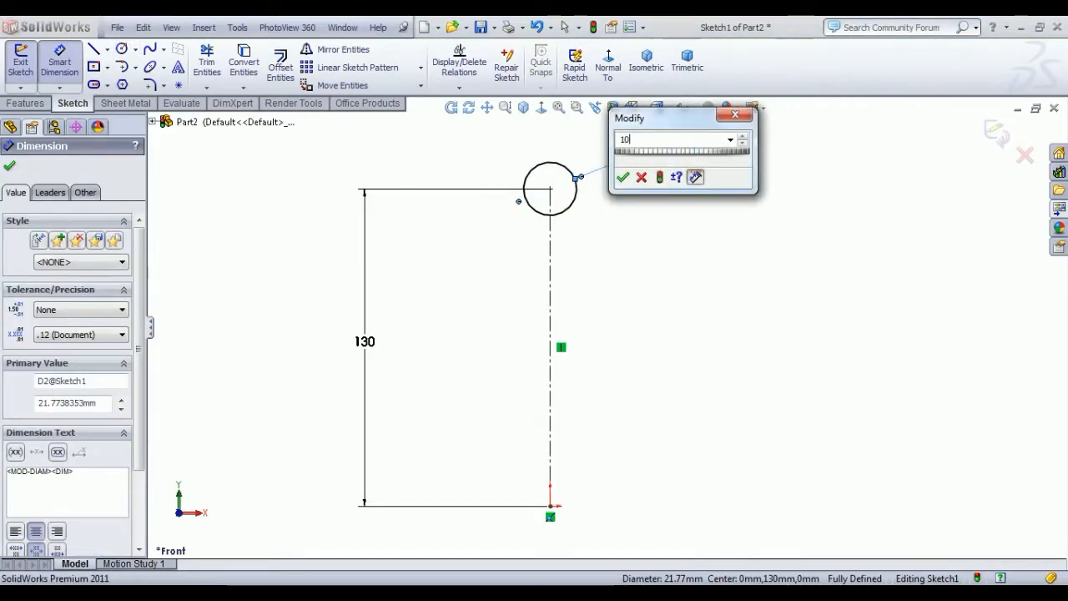
pyautogui.write('0')
pyautogui.press('Return')
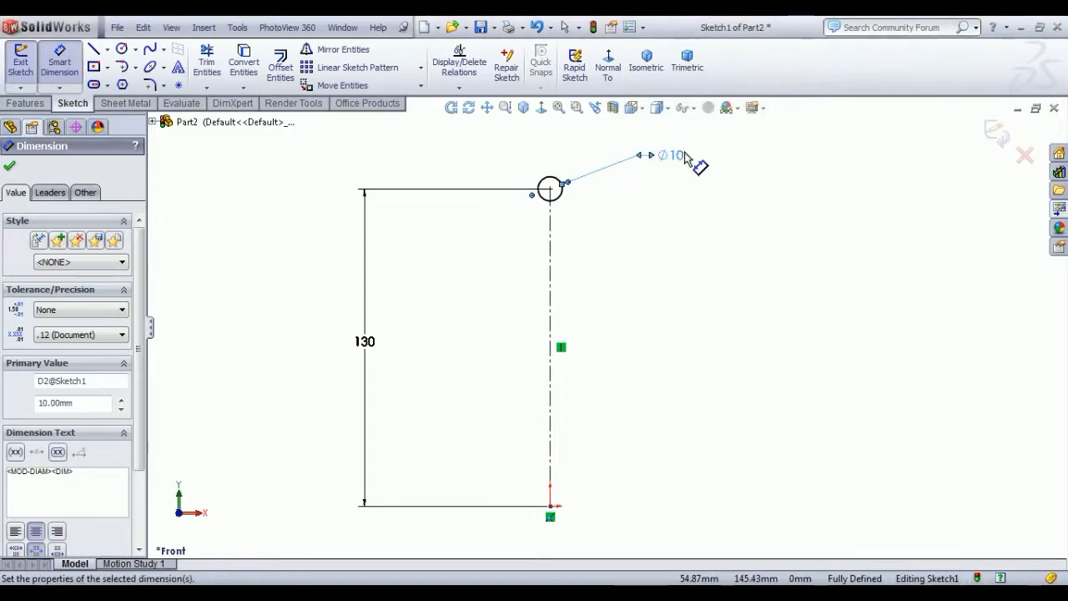
# - Sketch a closed outline with a base line about 81 mm wide through the origin, short vertical ends, tapering sides and a top arc of about 20 mm radius
pyautogui.click(94, 48)
pyautogui.click(446, 506)
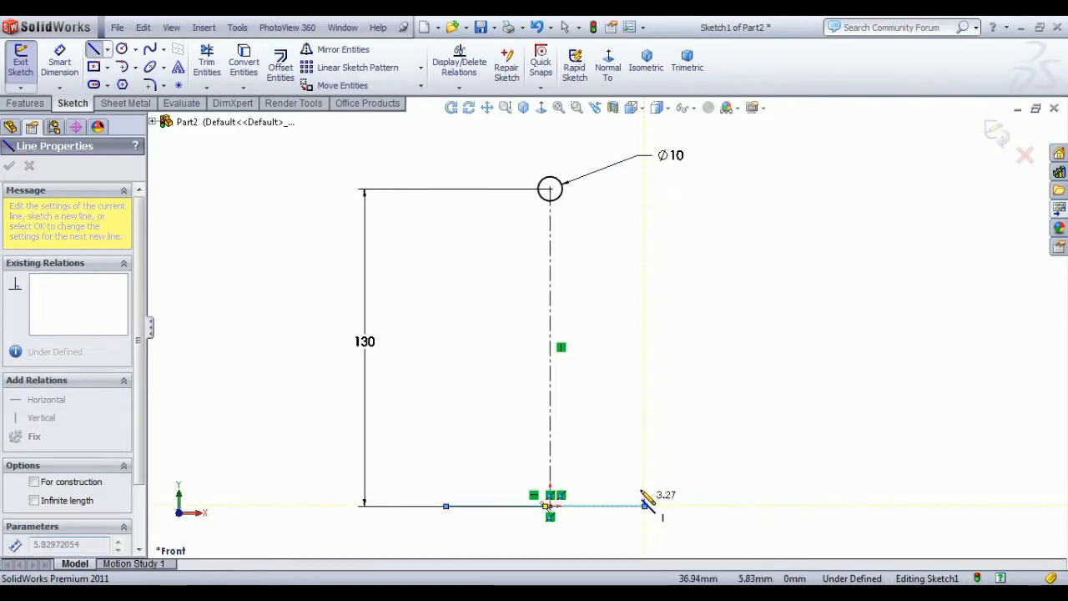
pyautogui.click(645, 505)
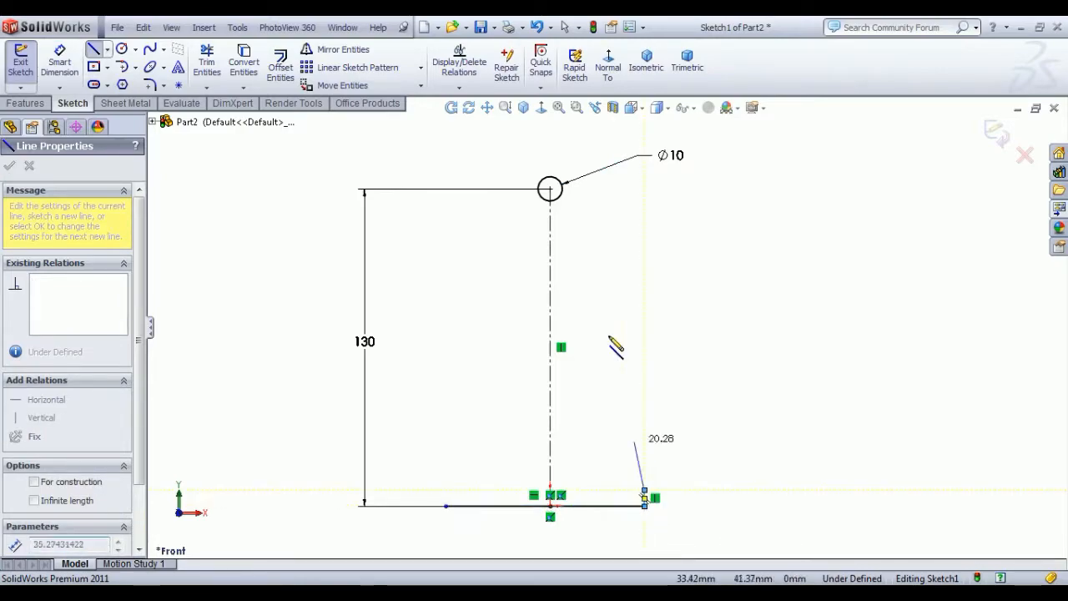
pyautogui.click(598, 181)
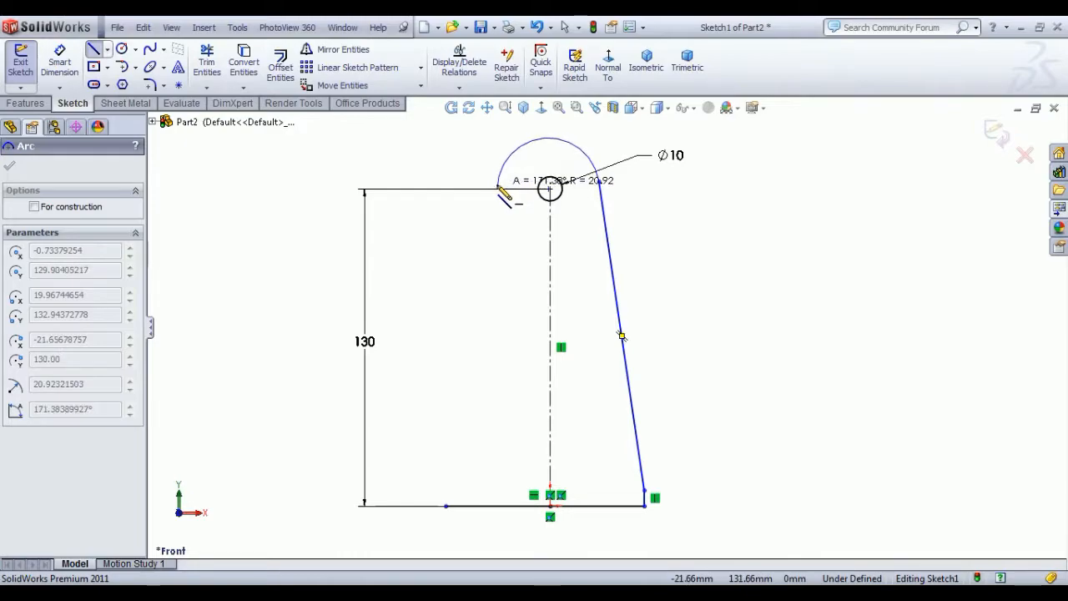
pyautogui.click(501, 173)
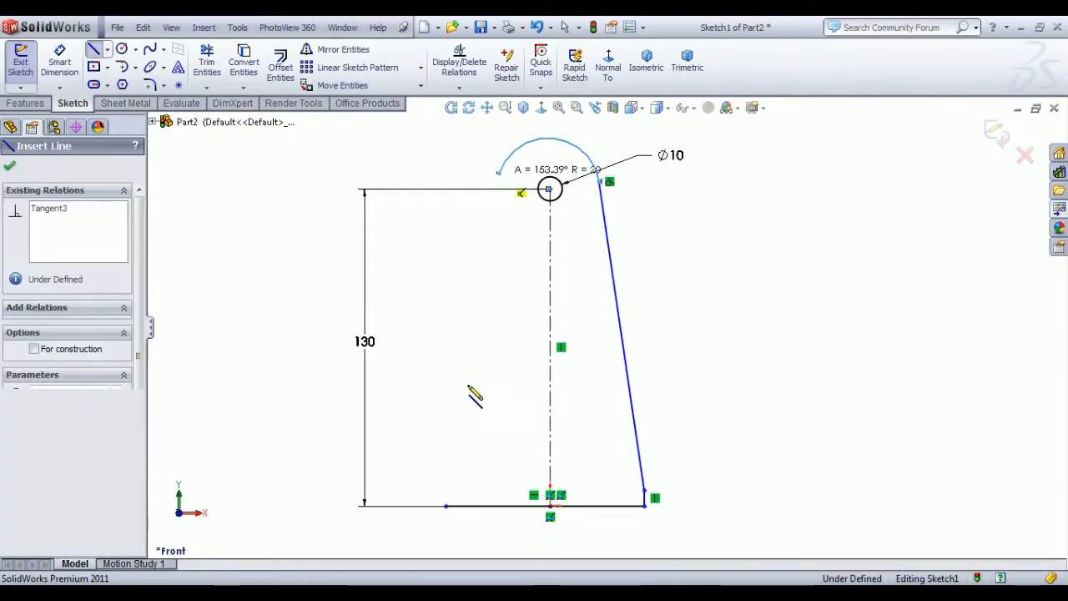
pyautogui.click(447, 482)
pyautogui.click(446, 505)
pyautogui.rightClick(670, 324)
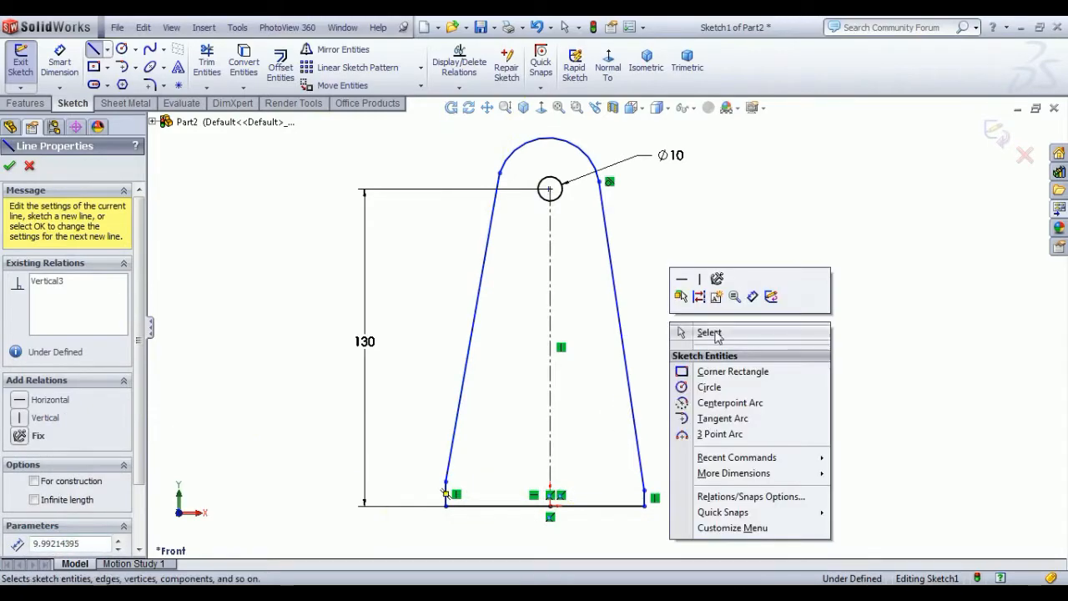
pyautogui.click(699, 332)
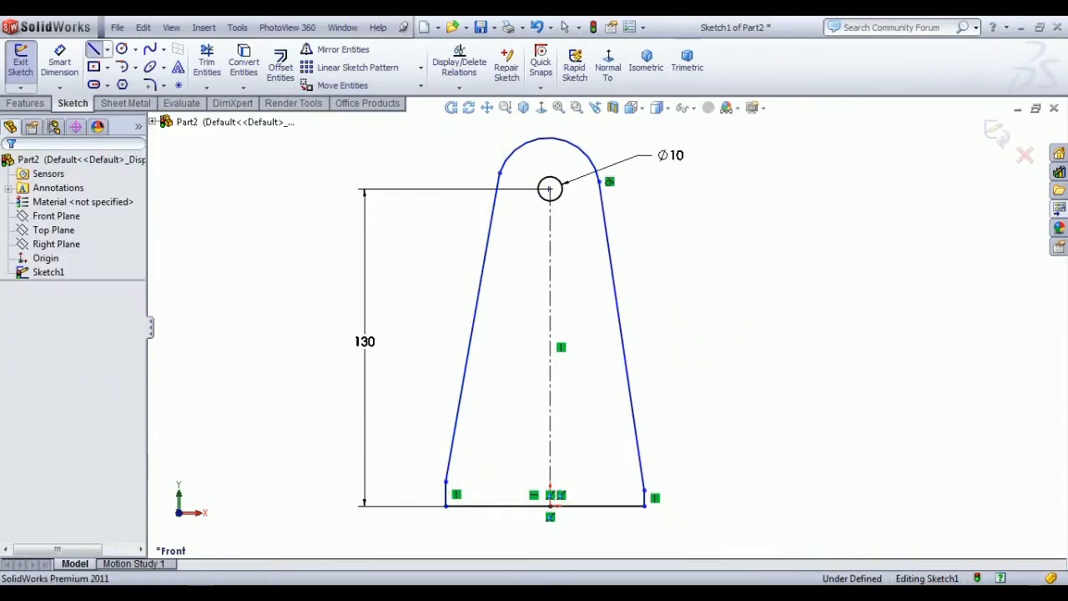
# - Add an equal relation between the two short vertical lines at the ends of the outline's base
pyautogui.click(646, 501)
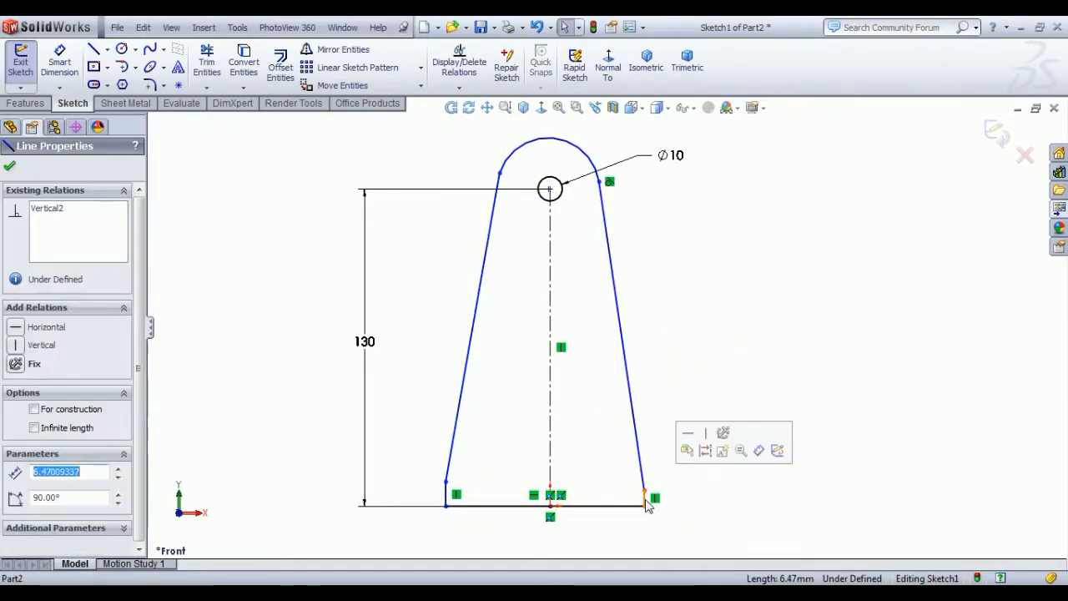
pyautogui.keyDown('ctrl'); pyautogui.click(448, 499); pyautogui.keyUp('ctrl')
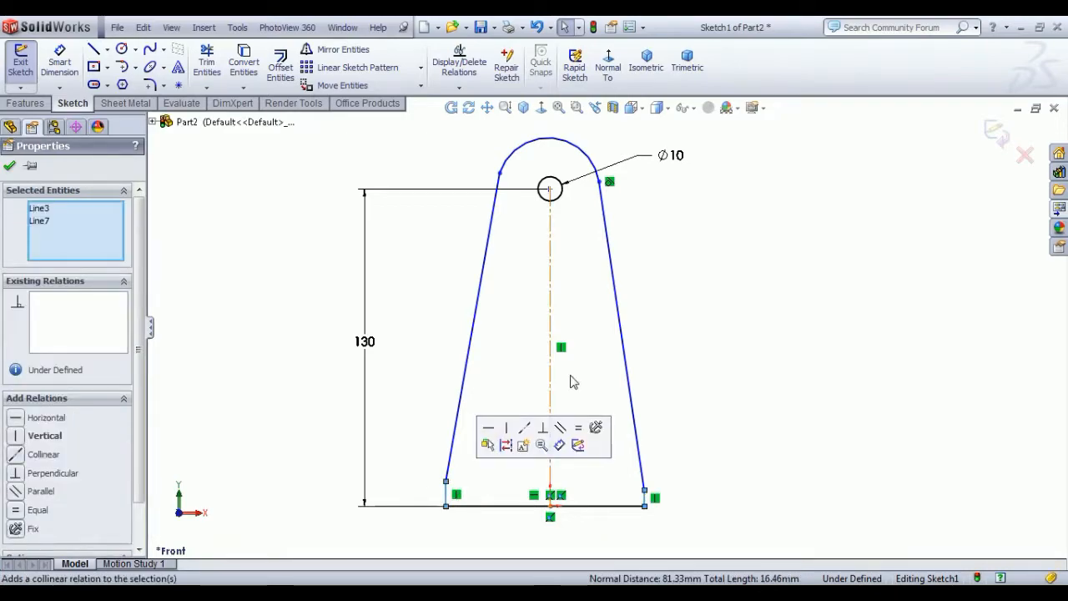
pyautogui.click(580, 428)
pyautogui.click(689, 253)
# - Merge the top arc's centre point with the upper endpoint of the centerline at the circle's centre
pyautogui.scroll(-7, 555, 188)
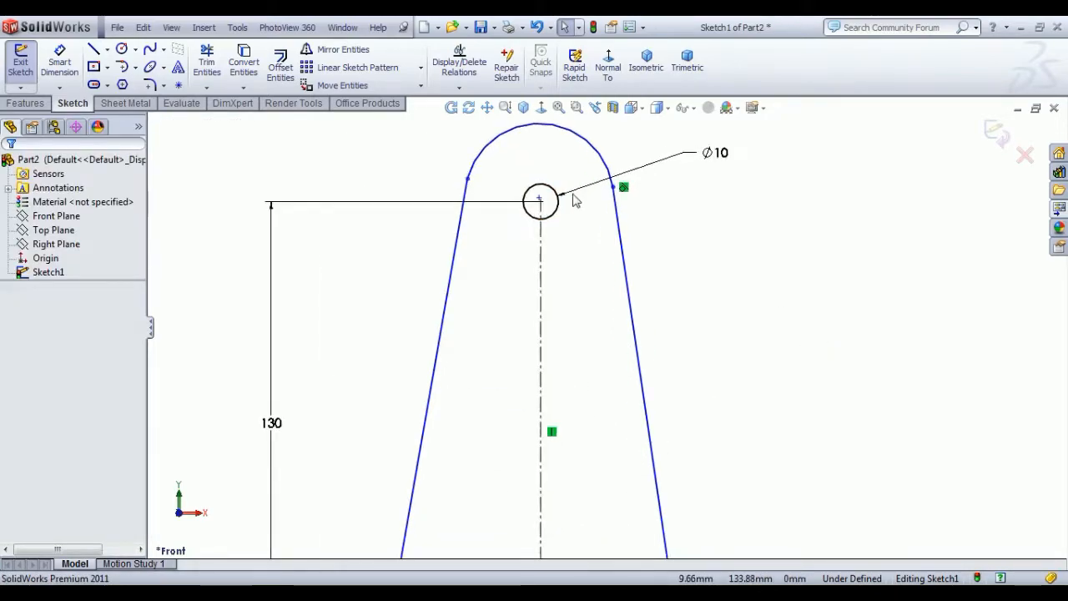
pyautogui.click(514, 247)
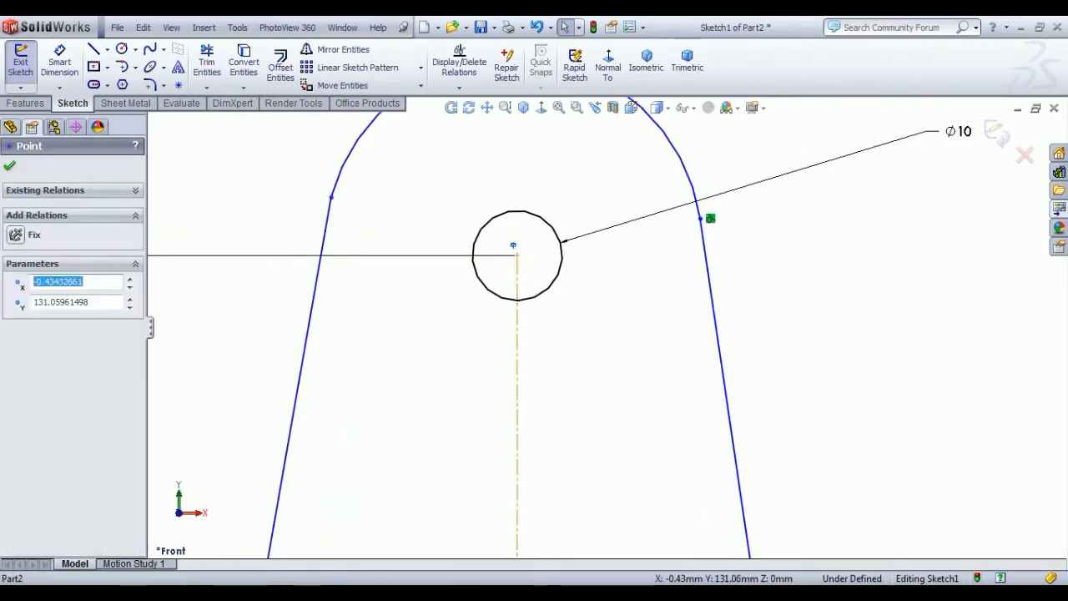
pyautogui.keyDown('ctrl'); pyautogui.click(513, 245); pyautogui.keyUp('ctrl')
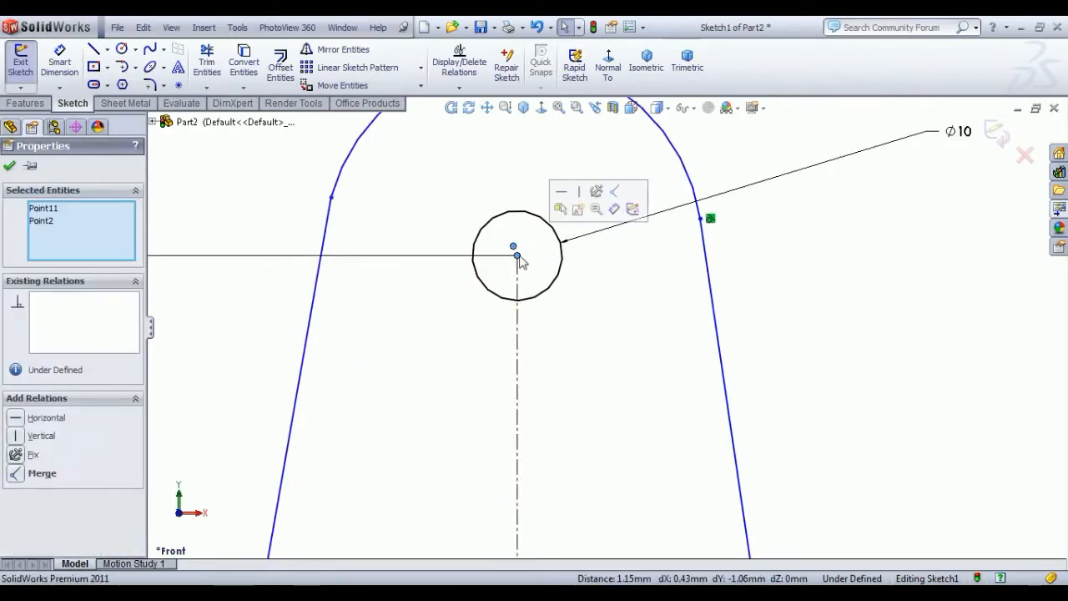
pyautogui.click(614, 191)
pyautogui.click(870, 317)
pyautogui.scroll(4, 870, 317)
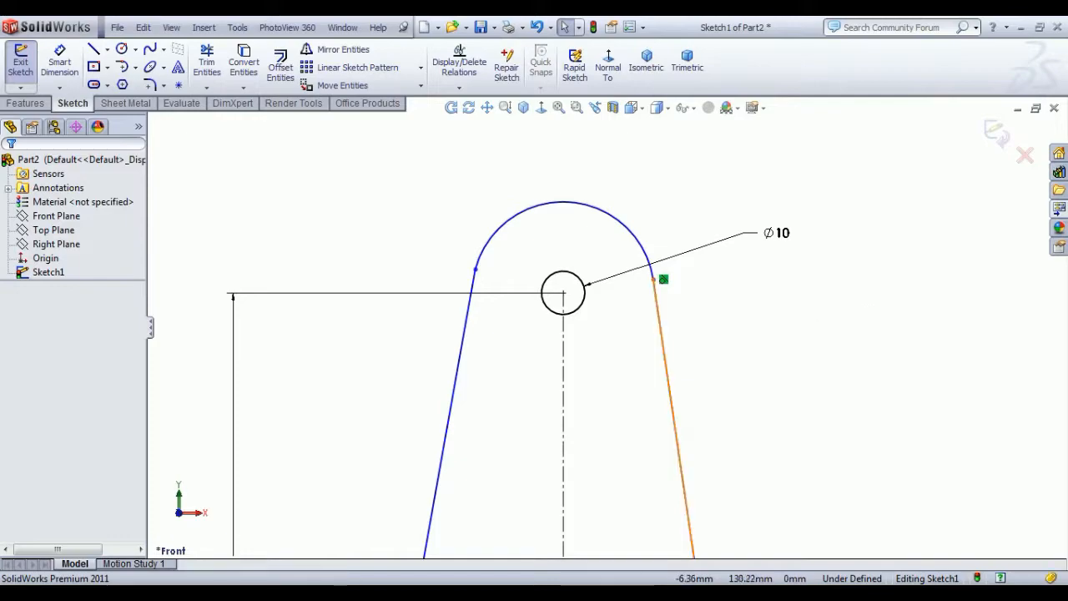
# - Make the left tapering side tangent to the top arc and hide the sketch relation symbols
pyautogui.click(473, 291)
pyautogui.keyDown('ctrl'); pyautogui.click(487, 247); pyautogui.keyUp('ctrl')
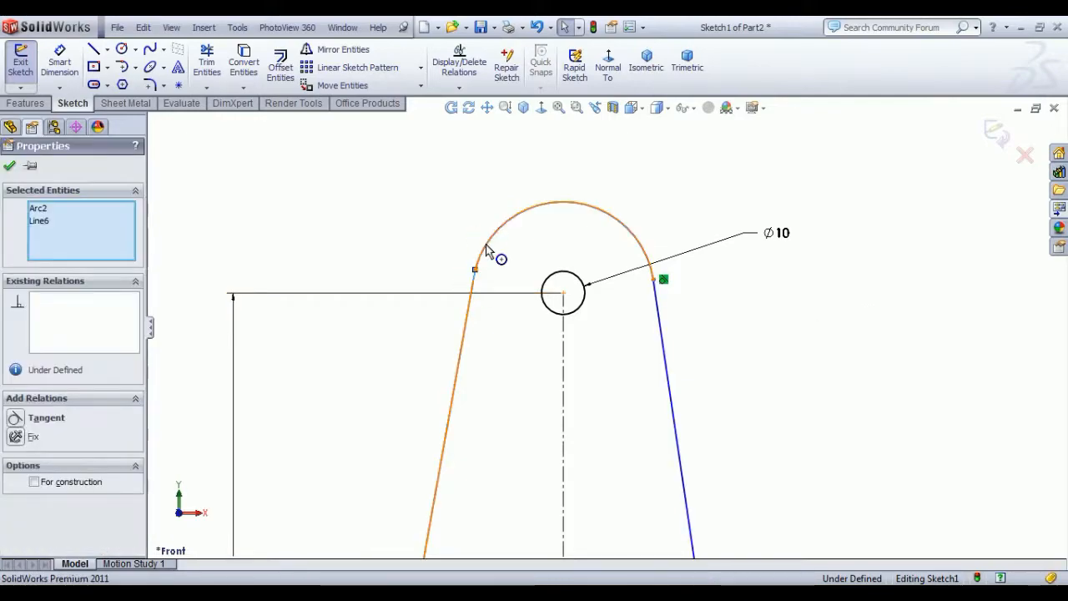
pyautogui.click(529, 195)
pyautogui.scroll(2, 604, 323)
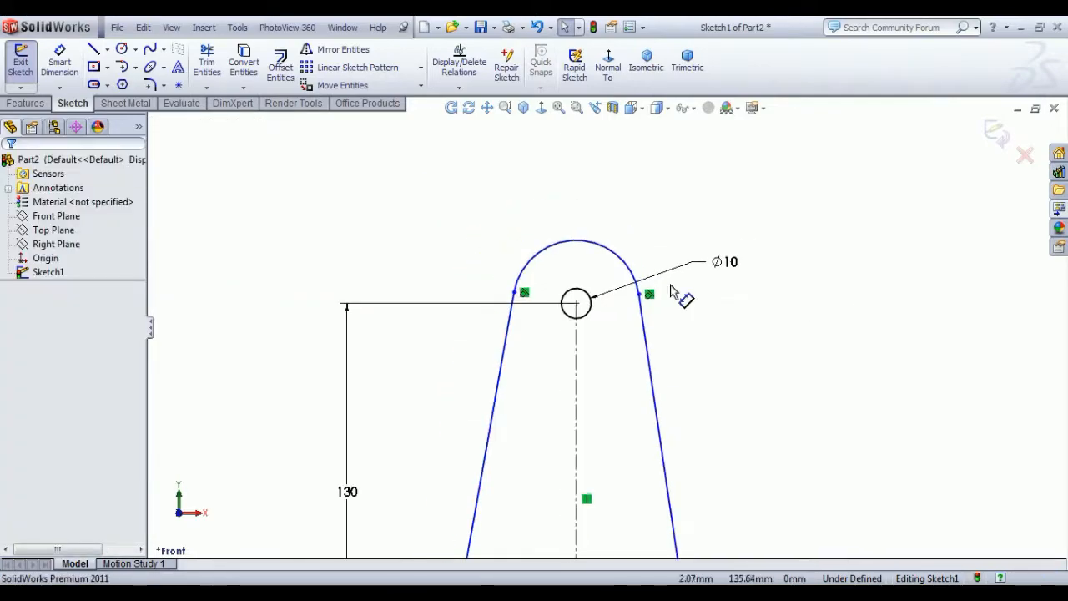
pyautogui.click(694, 109)
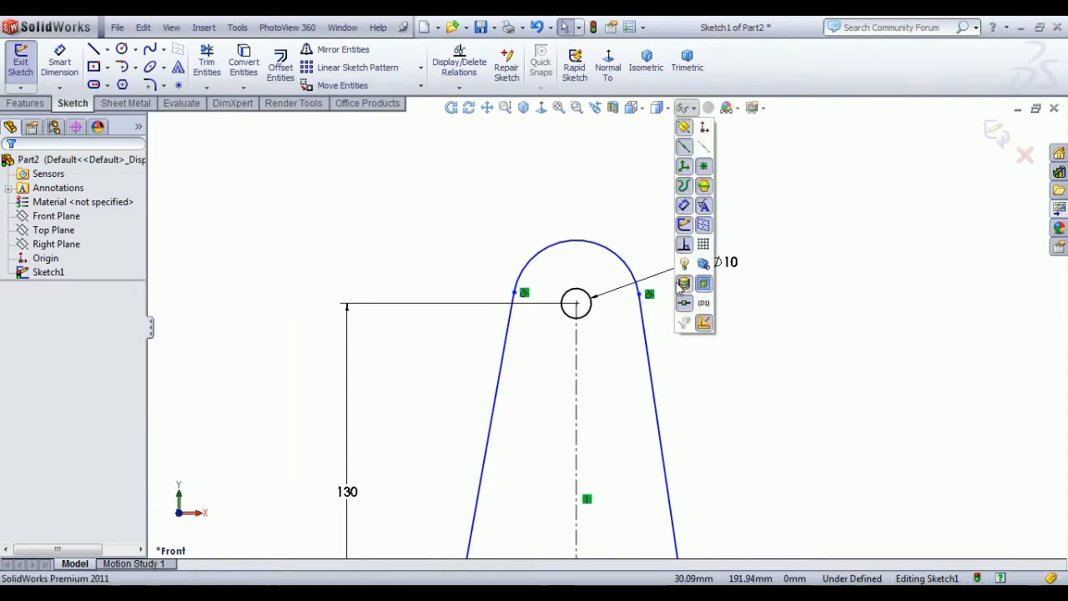
pyautogui.click(683, 246)
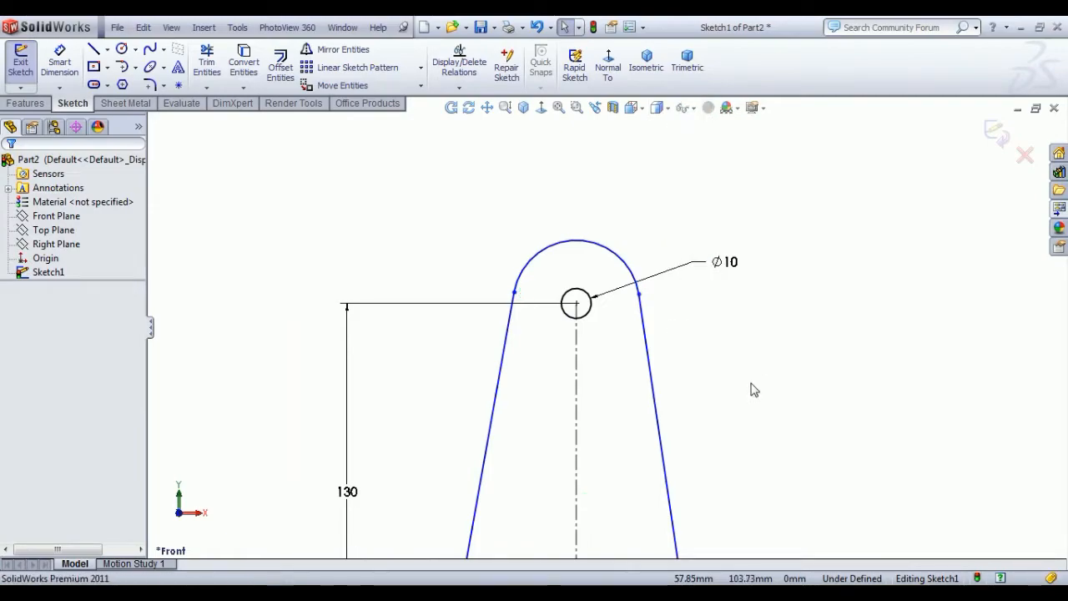
# - Try to make the two tapering sides symmetric about the centerline and undo that relation
pyautogui.scroll(3, 754, 390)
pyautogui.moveTo(567, 389); pyautogui.dragTo(539, 370)
pyautogui.click(670, 308)
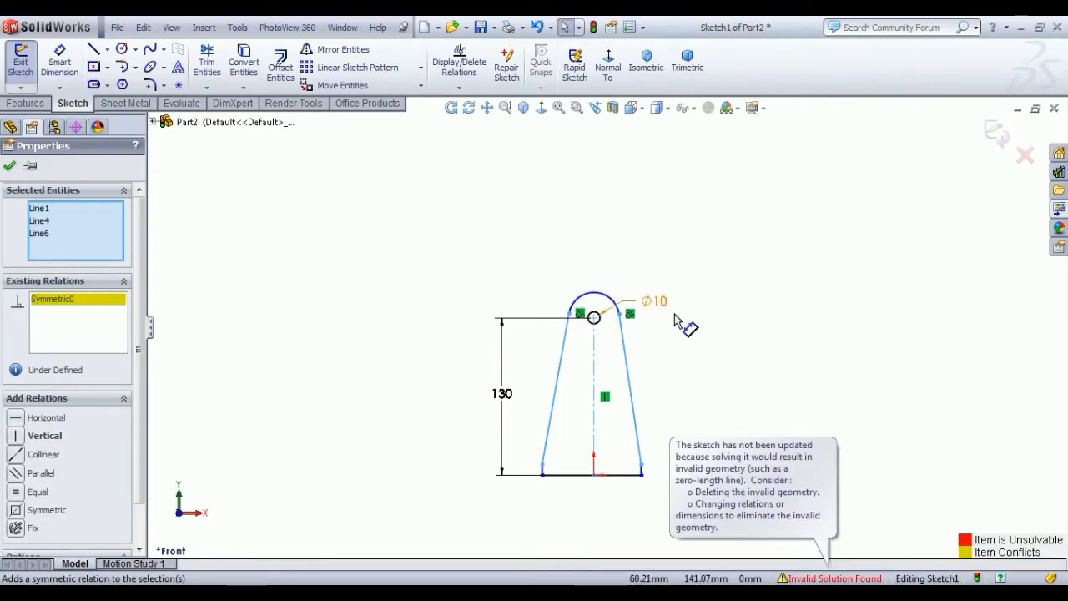
pyautogui.click(7, 167)
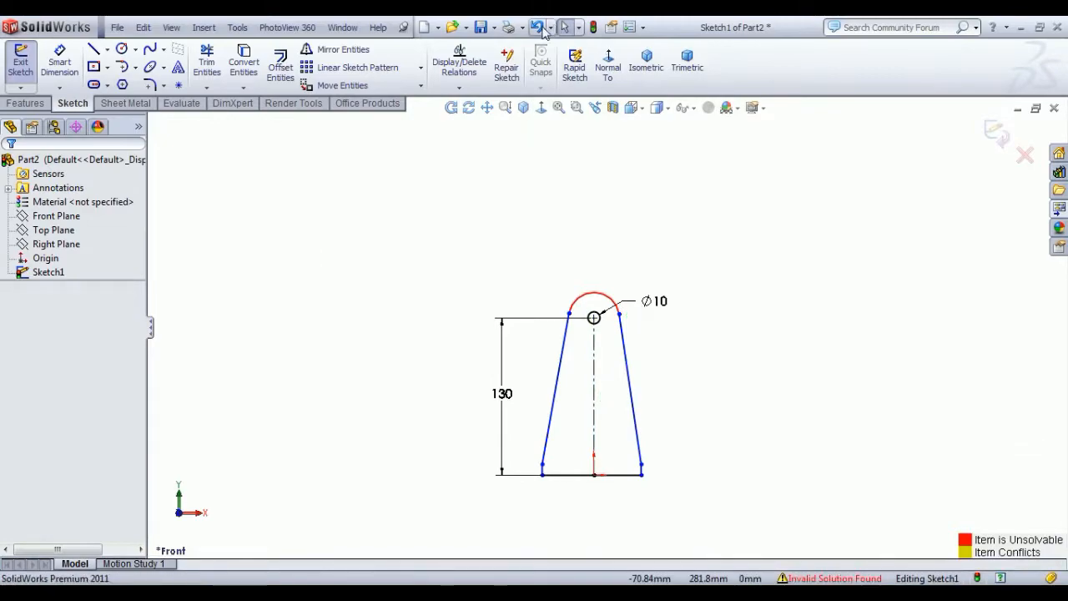
pyautogui.click(543, 29)
pyautogui.click(728, 480)
# - Make the two short vertical lines at the ends of the base symmetric about the centerline
pyautogui.scroll(-4, 671, 480)
pyautogui.scroll(-4, 373, 449)
pyautogui.moveTo(359, 390)
pyautogui.mouseDown()
pyautogui.moveTo(901, 399)
pyautogui.moveTo(374, 400)
pyautogui.mouseUp()
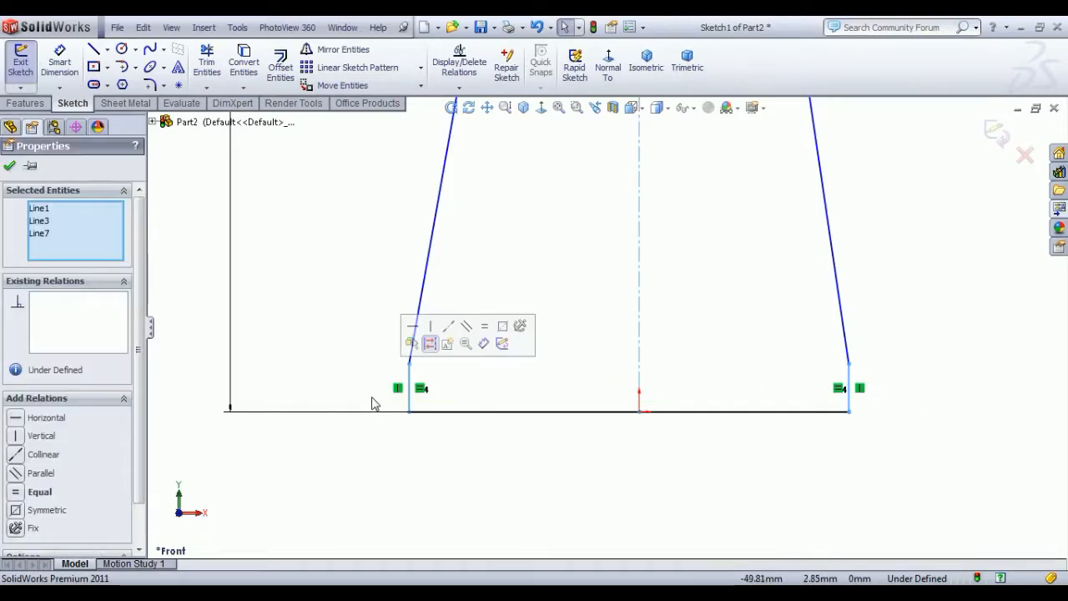
pyautogui.click(501, 343)
pyautogui.click(943, 425)
pyautogui.scroll(8, 949, 426)
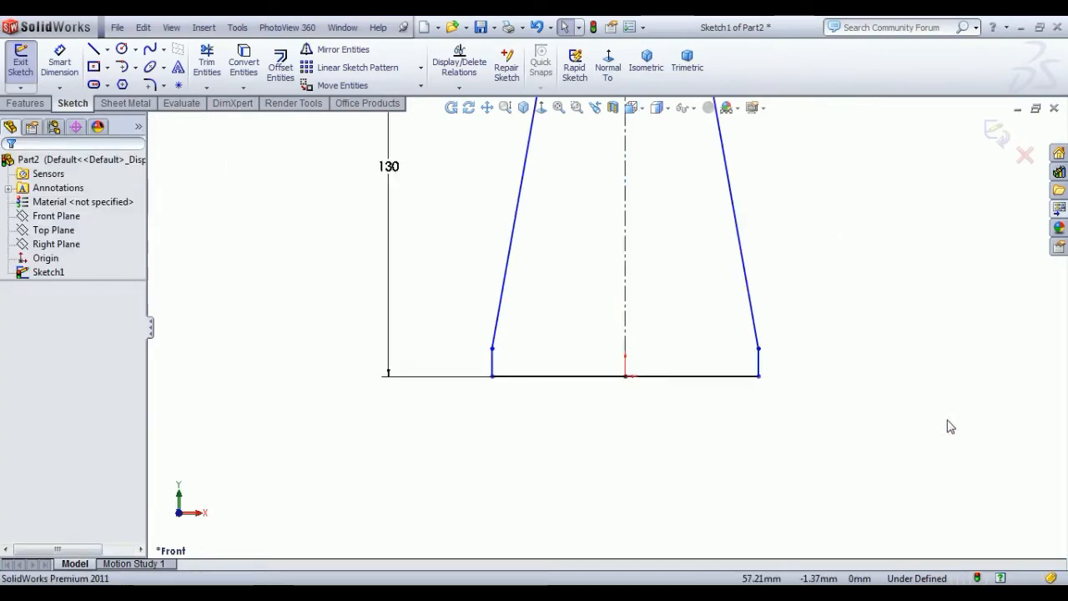
pyautogui.scroll(-5, 668, 198)
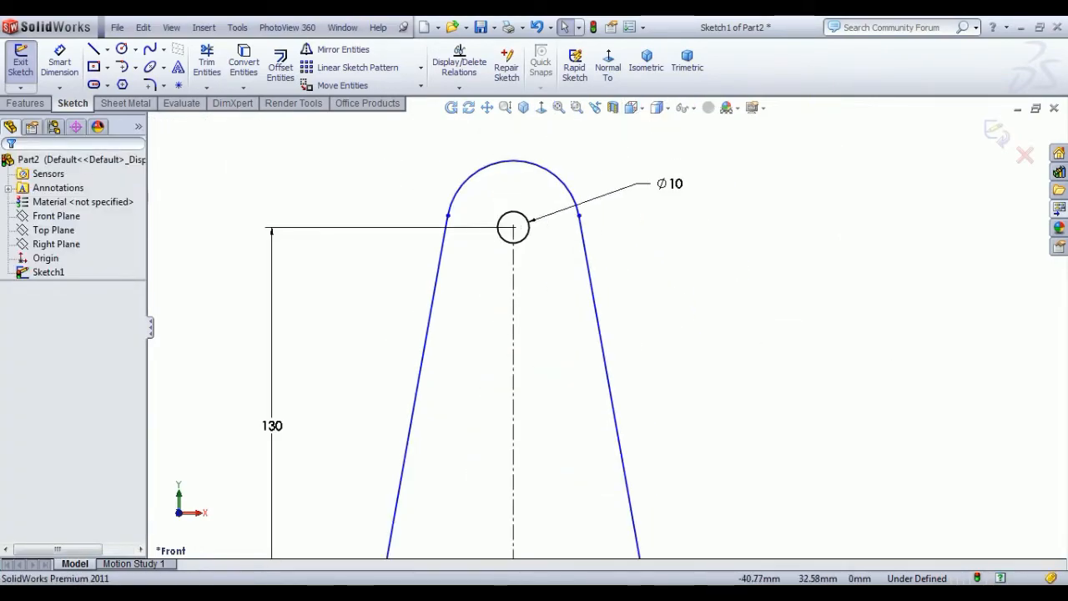
# - Dimension the top arc's radius as 7.5 mm
pyautogui.click(59, 60)
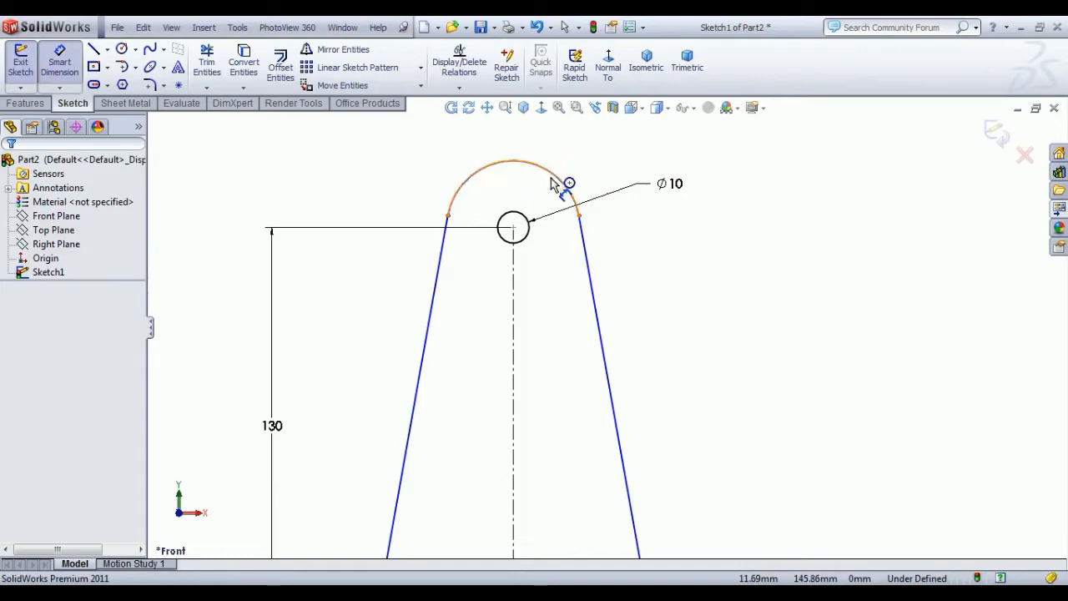
pyautogui.click(561, 175)
pyautogui.click(567, 160)
pyautogui.write('7.5')
pyautogui.press('Return')
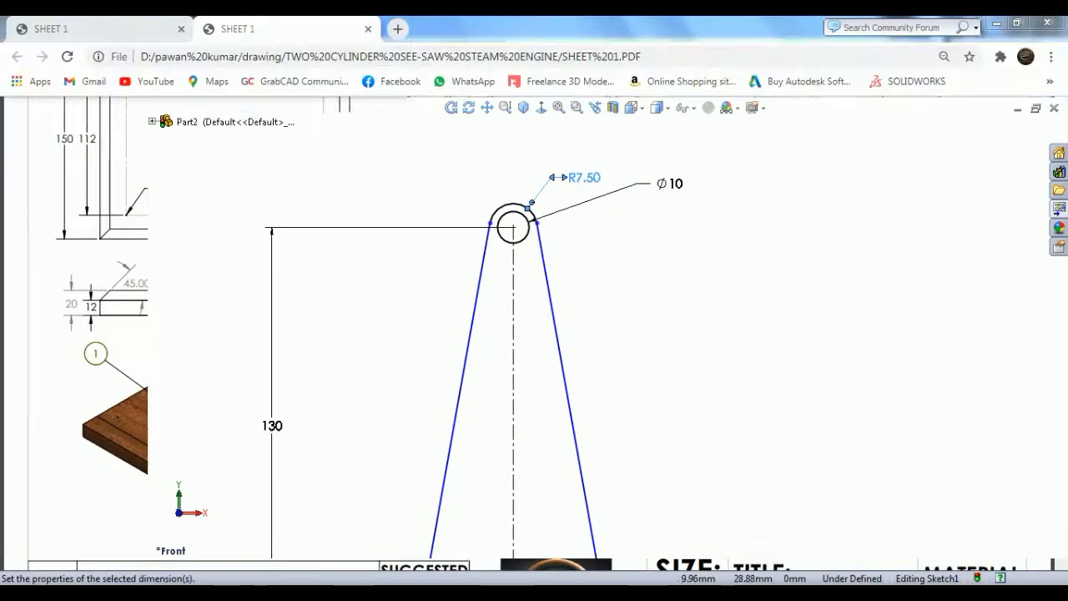
# - Dimension the distance from the left short vertical line to the origin as 30 mm
pyautogui.scroll(3, 536, 525)
pyautogui.scroll(-5, 488, 437)
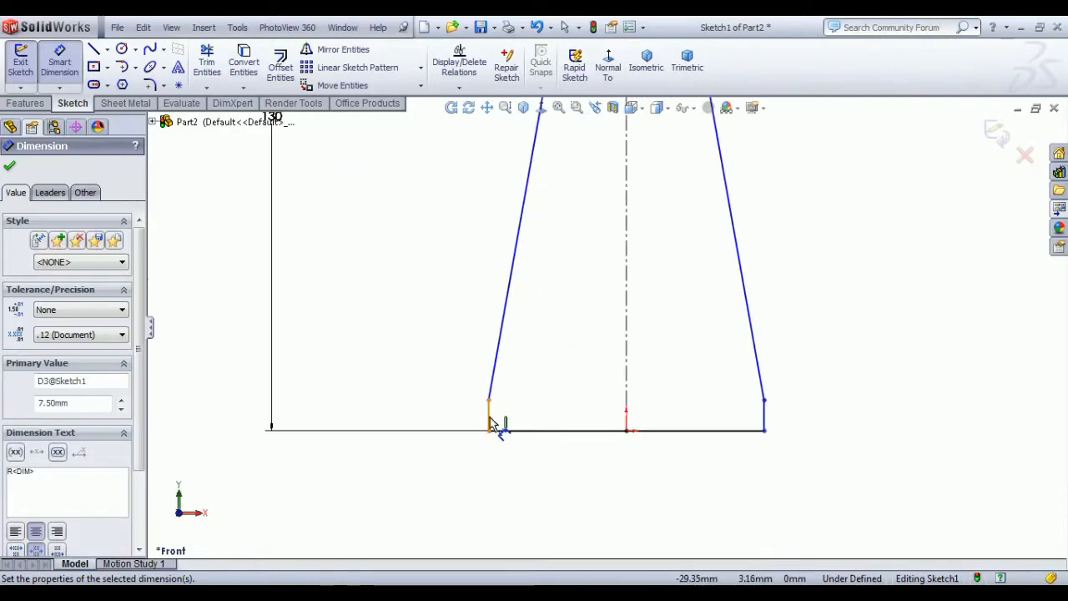
pyautogui.click(490, 420)
pyautogui.click(627, 431)
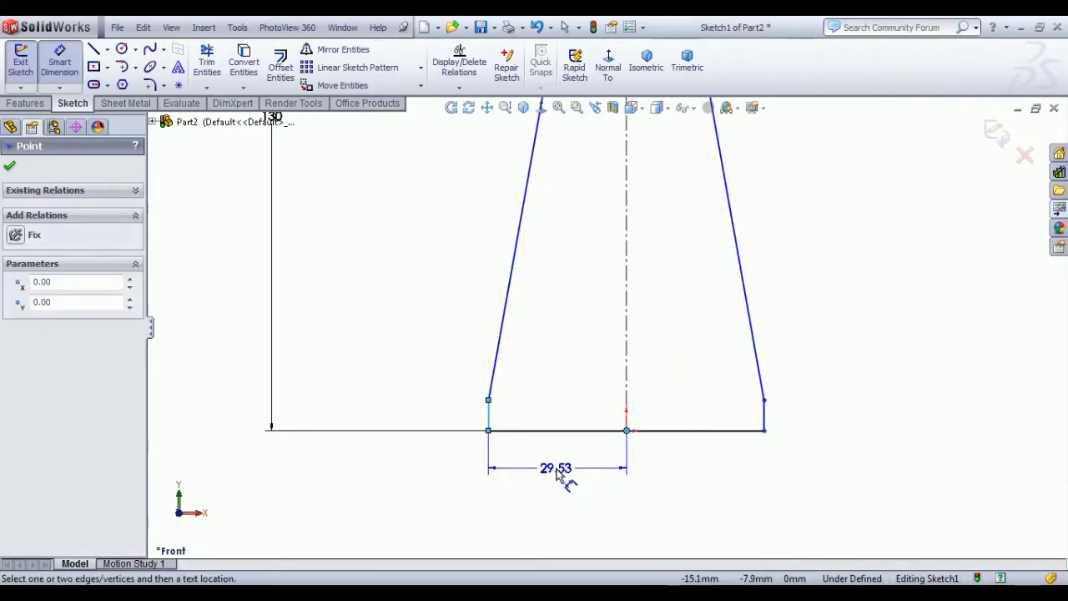
pyautogui.click(557, 474)
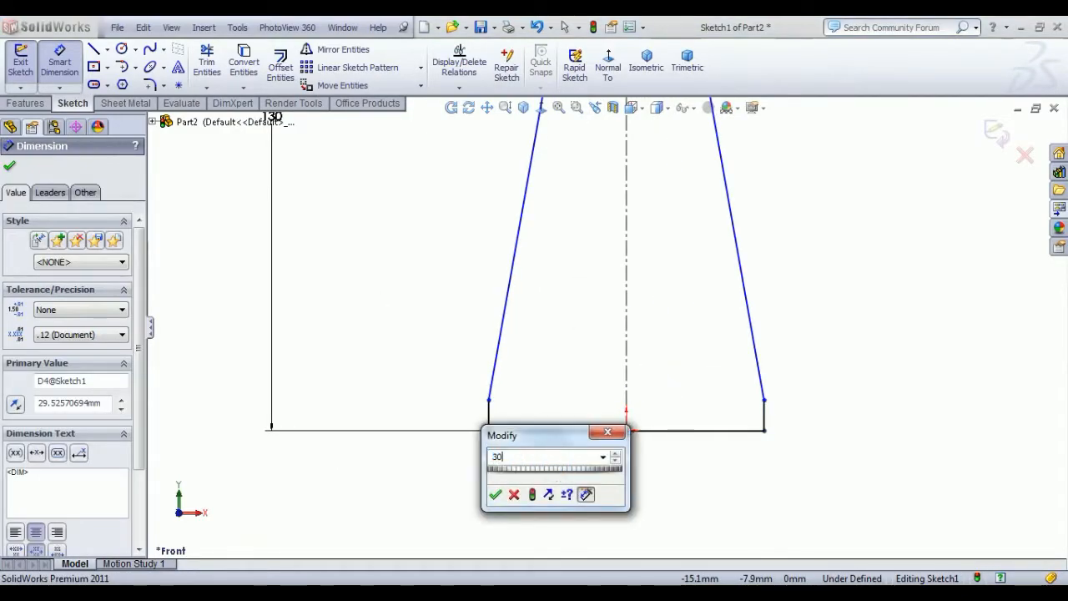
pyautogui.press('Return')
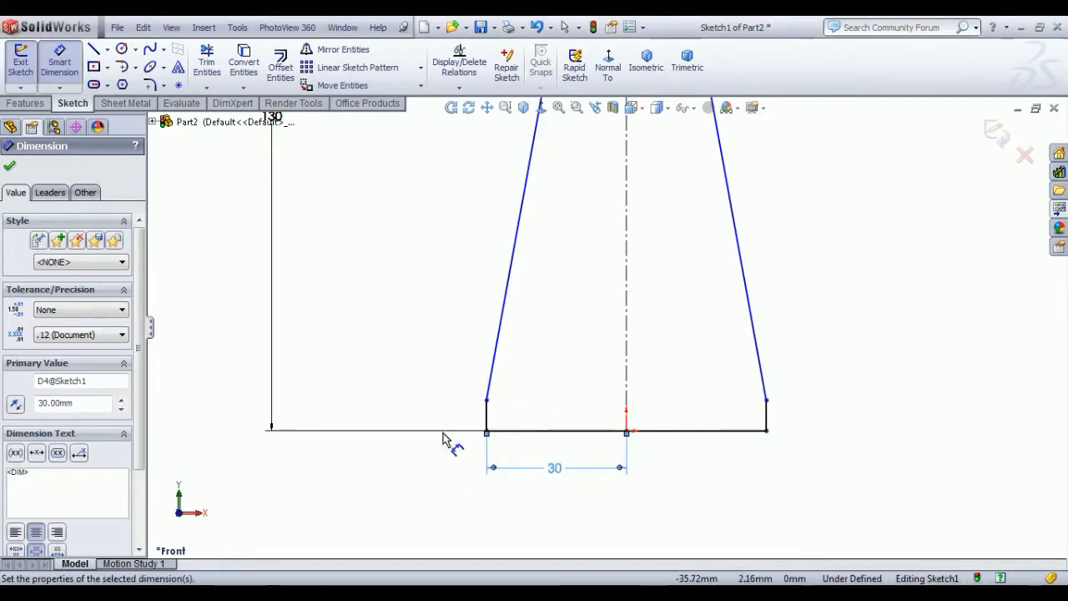
# - Dimension the left short vertical line's length as 5 mm and delete that dimension
pyautogui.click(485, 421)
pyautogui.click(426, 417)
pyautogui.write('5')
pyautogui.press('Return')
pyautogui.scroll(4, 711, 246)
pyautogui.scroll(-2, 656, 239)
pyautogui.rightClick(651, 229)
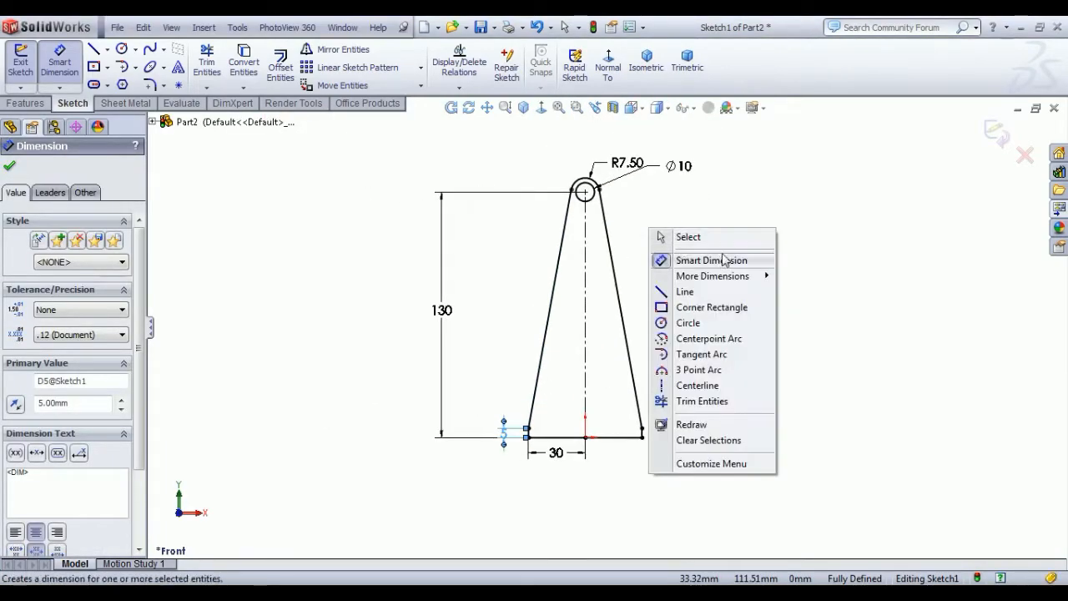
pyautogui.click(689, 237)
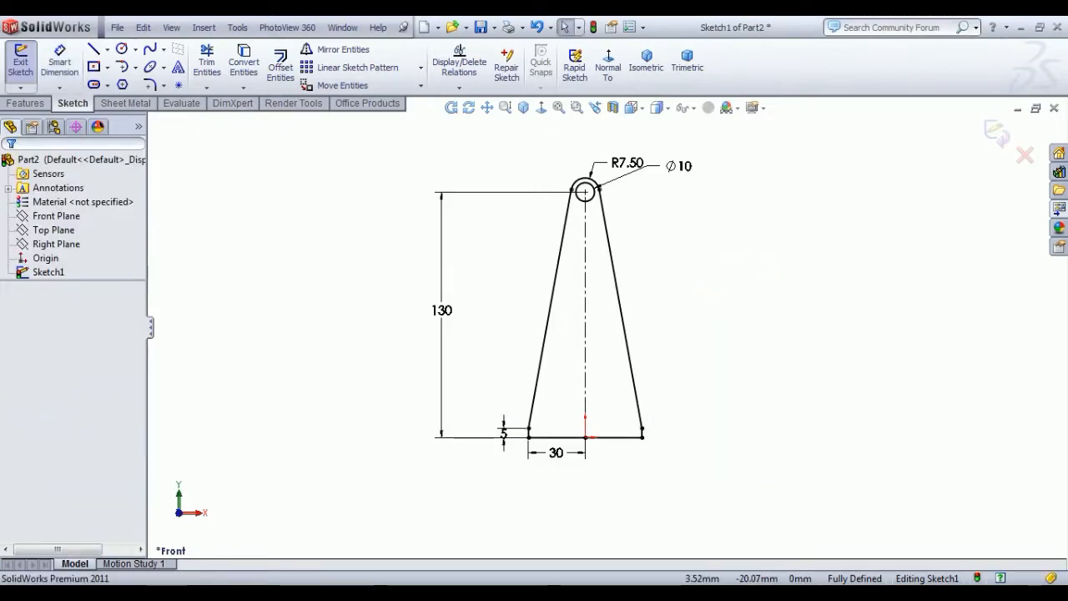
pyautogui.scroll(-3, 537, 442)
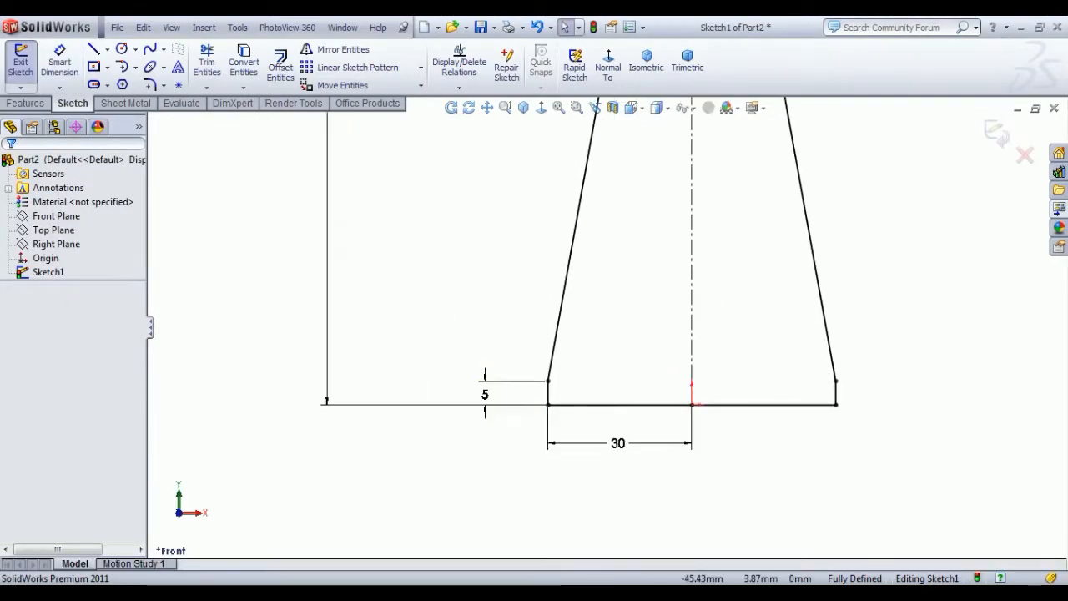
pyautogui.click(490, 401)
pyautogui.press('Delete')
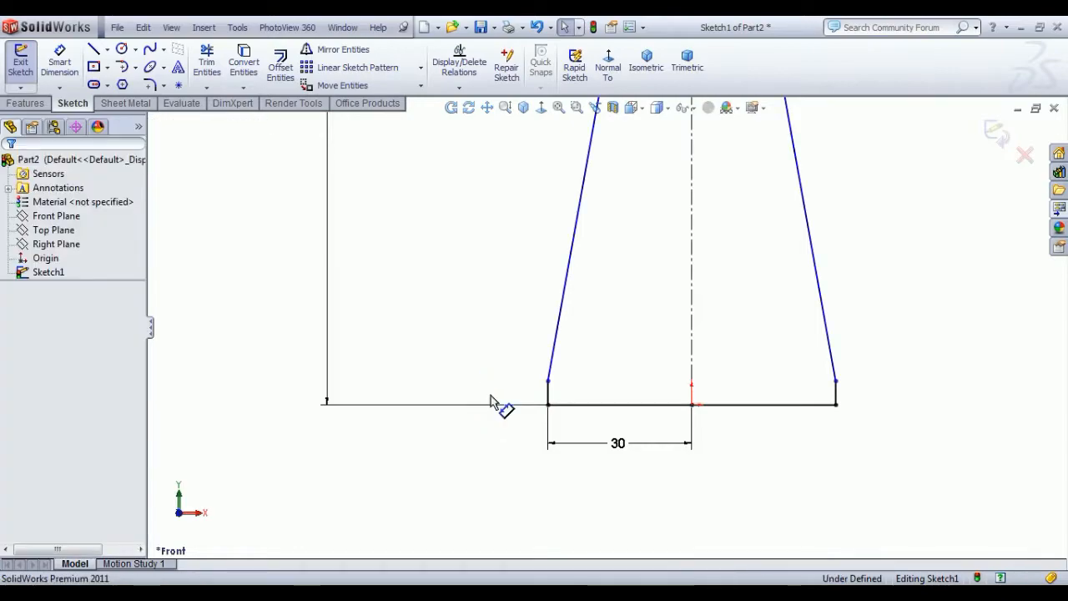
# - Dimension the left short vertical line's length as 1.5 mm and leave the dimensioning command
pyautogui.click(59, 63)
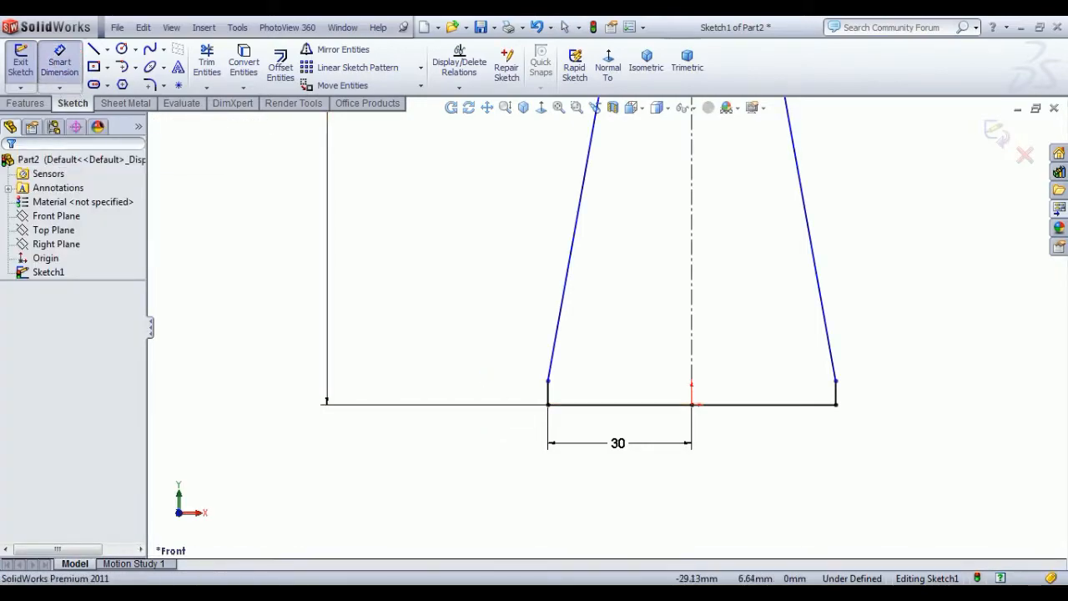
pyautogui.click(548, 393)
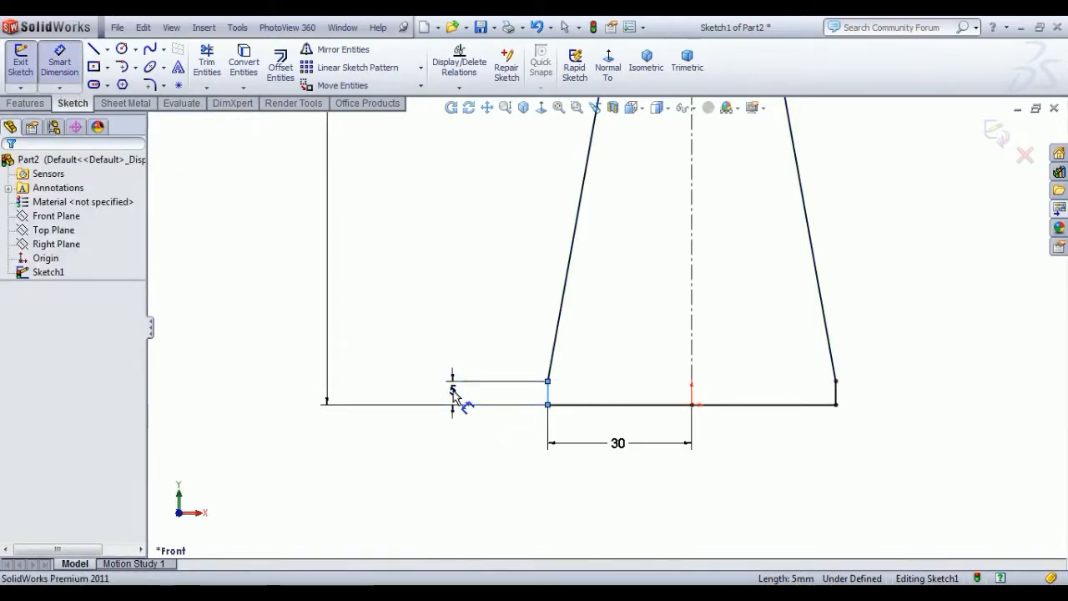
pyautogui.click(453, 382)
pyautogui.write('1.5')
pyautogui.press('Return')
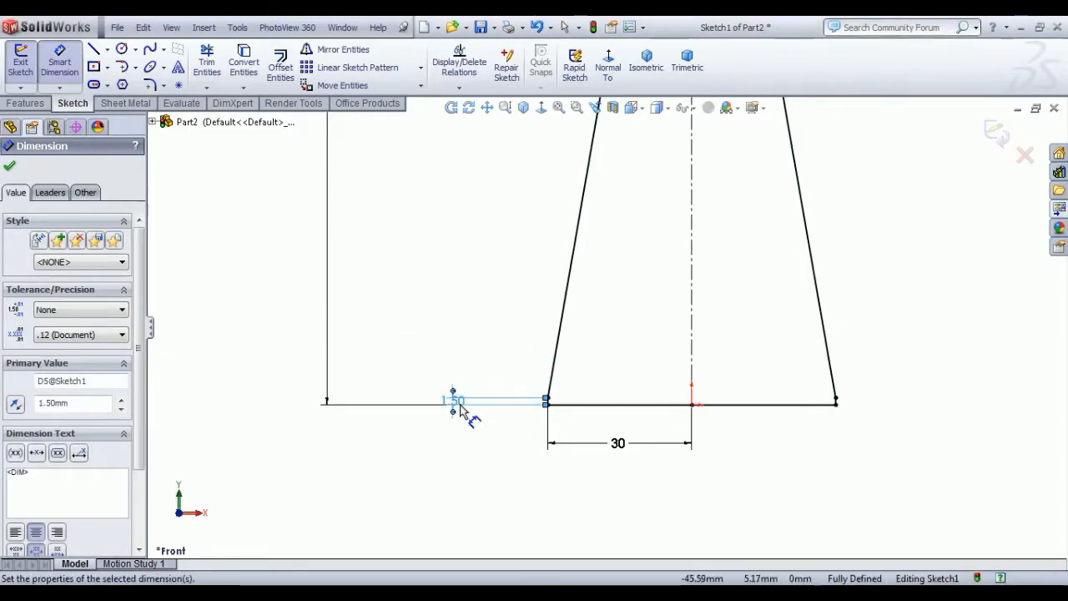
pyautogui.rightClick(508, 317)
pyautogui.click(528, 323)
pyautogui.press('f')
pyautogui.scroll(2, 766, 314)
pyautogui.scroll(-2, 698, 289)
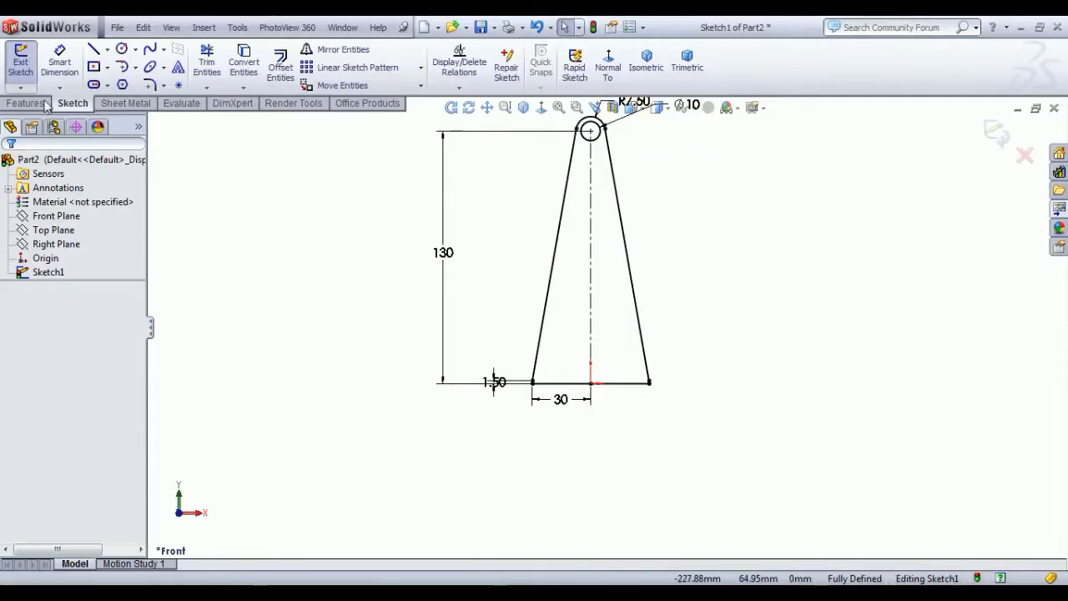
# - Exit the sketch and extrude the tapered profile as a blind boss 1.5 mm deep
pyautogui.click(23, 67)
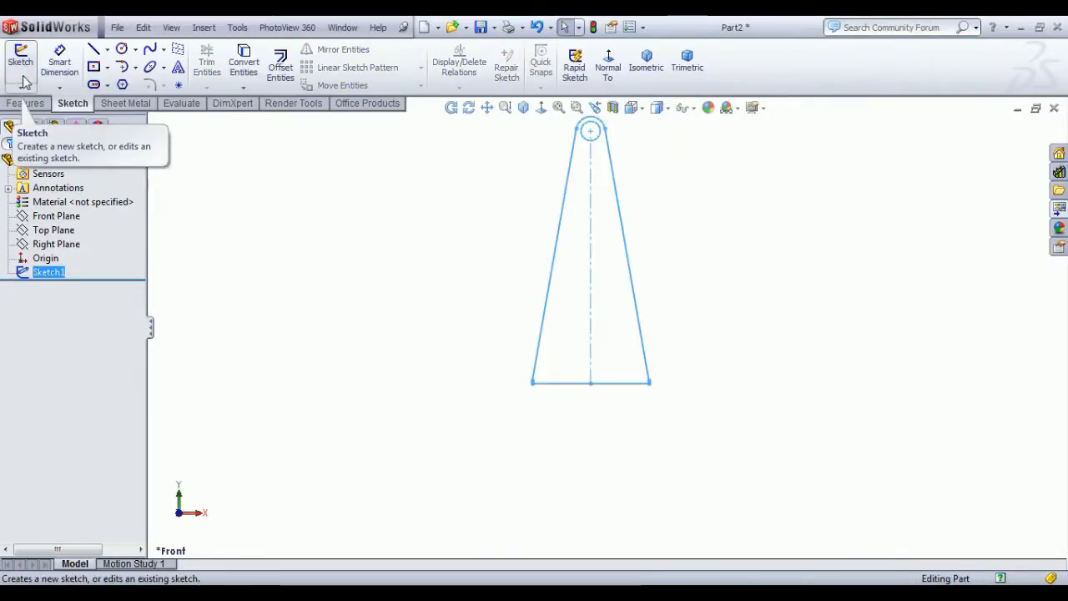
pyautogui.click(38, 105)
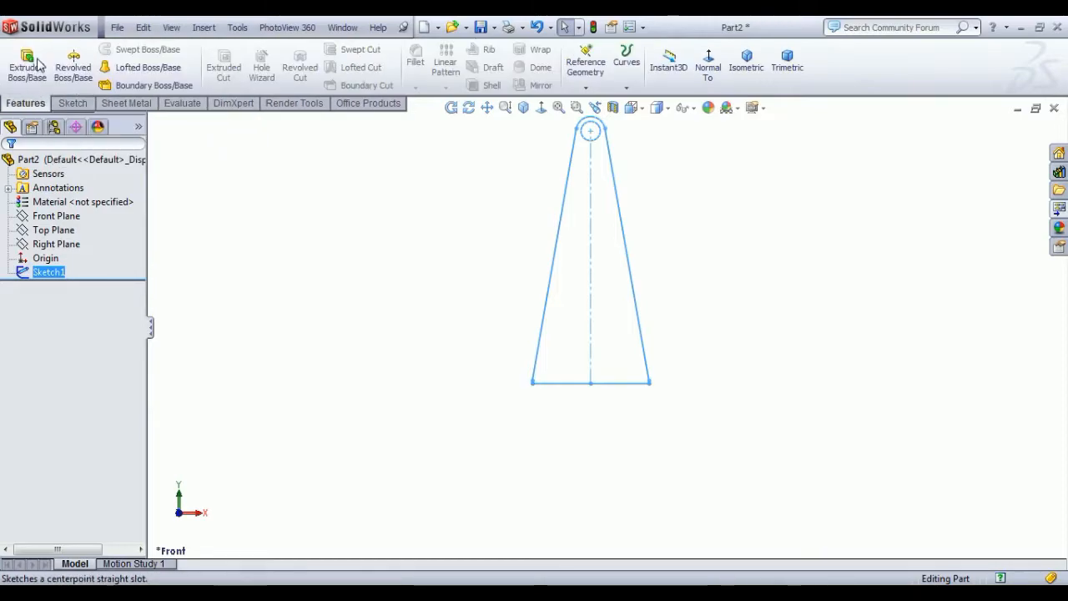
pyautogui.click(39, 65)
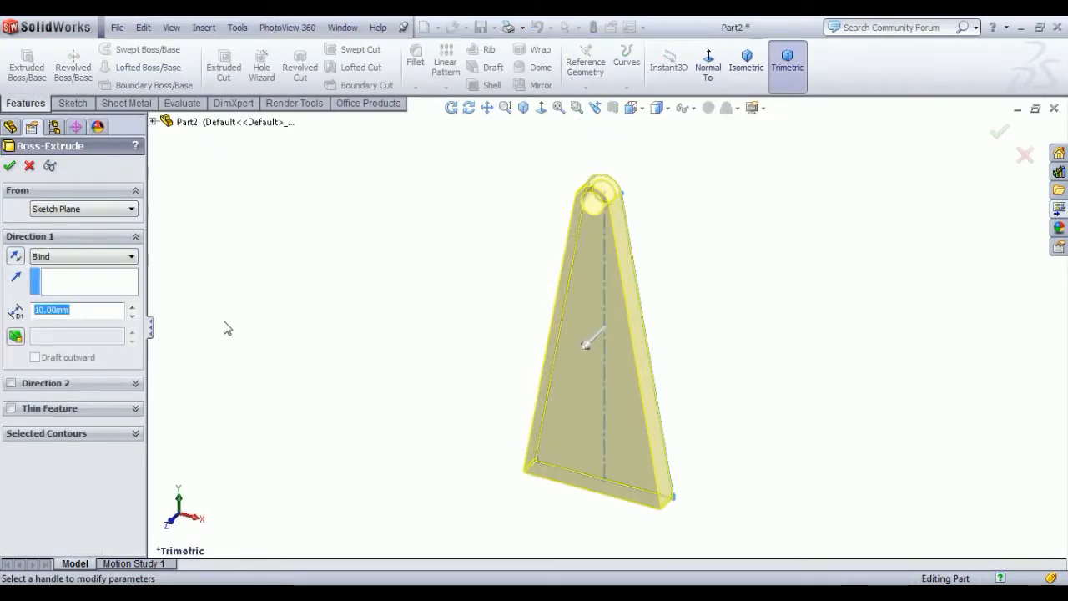
pyautogui.write('1.5')
pyautogui.press('Return')
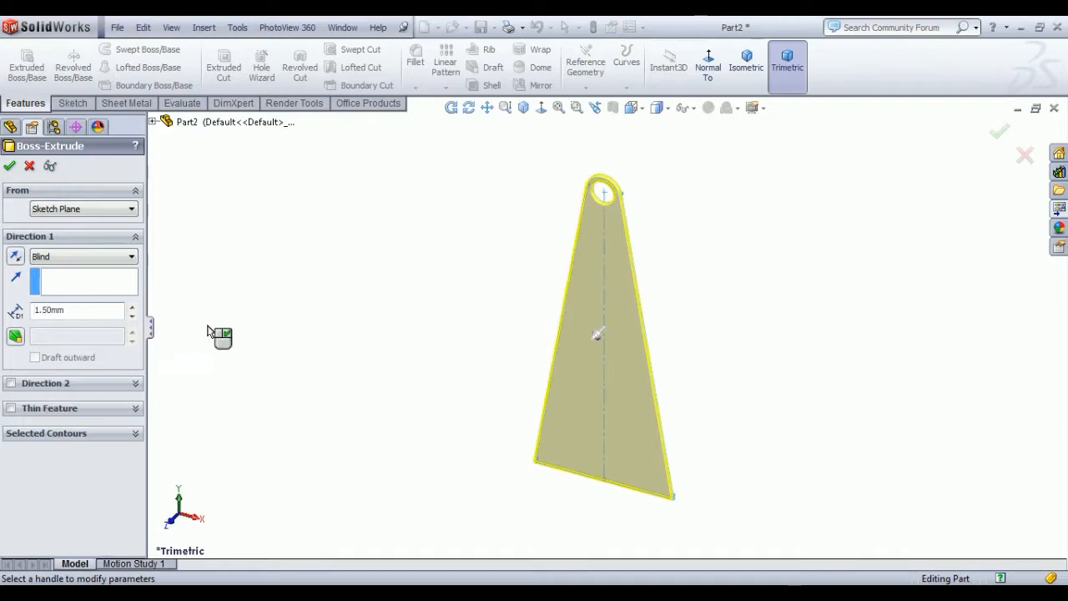
pyautogui.click(9, 165)
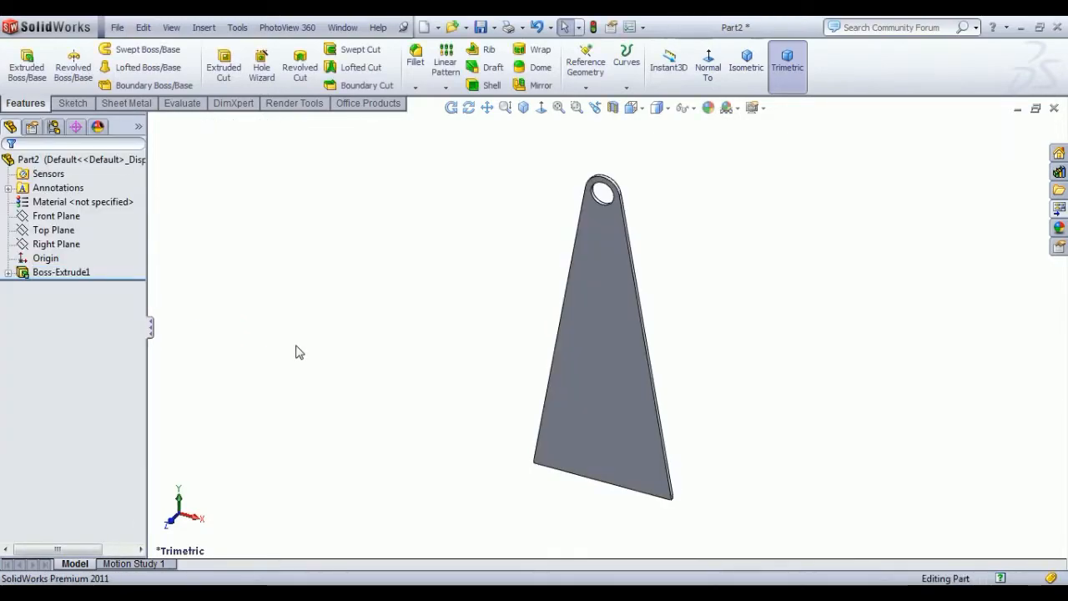
# - Start a new sketch on the plate's large front face and orient the view normal to it
pyautogui.moveTo(637, 429); pyautogui.dragTo(571, 403, button='middle')
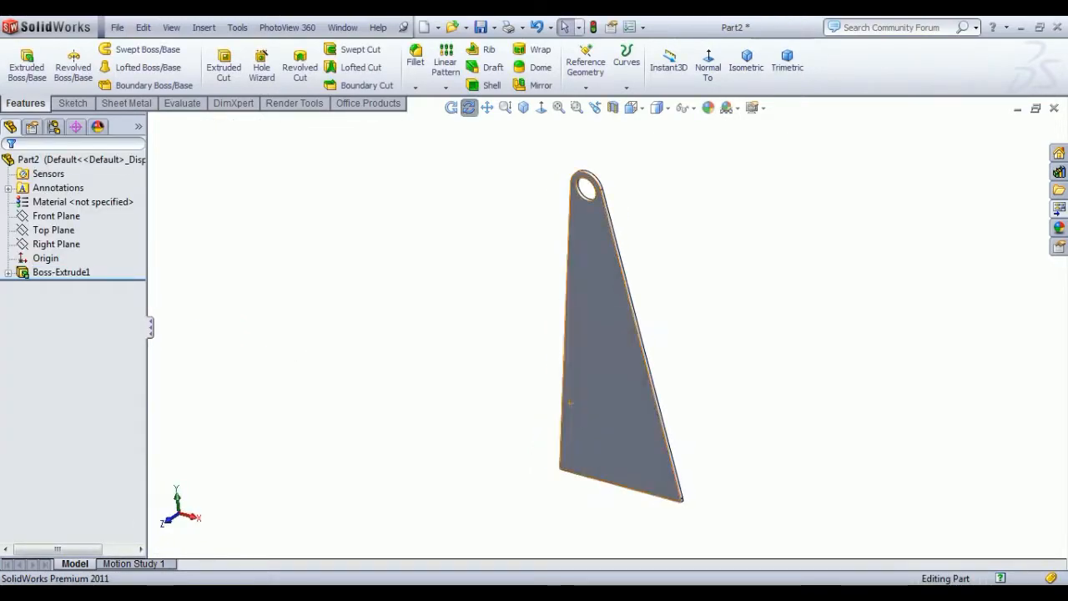
pyautogui.click(608, 390)
pyautogui.click(669, 340)
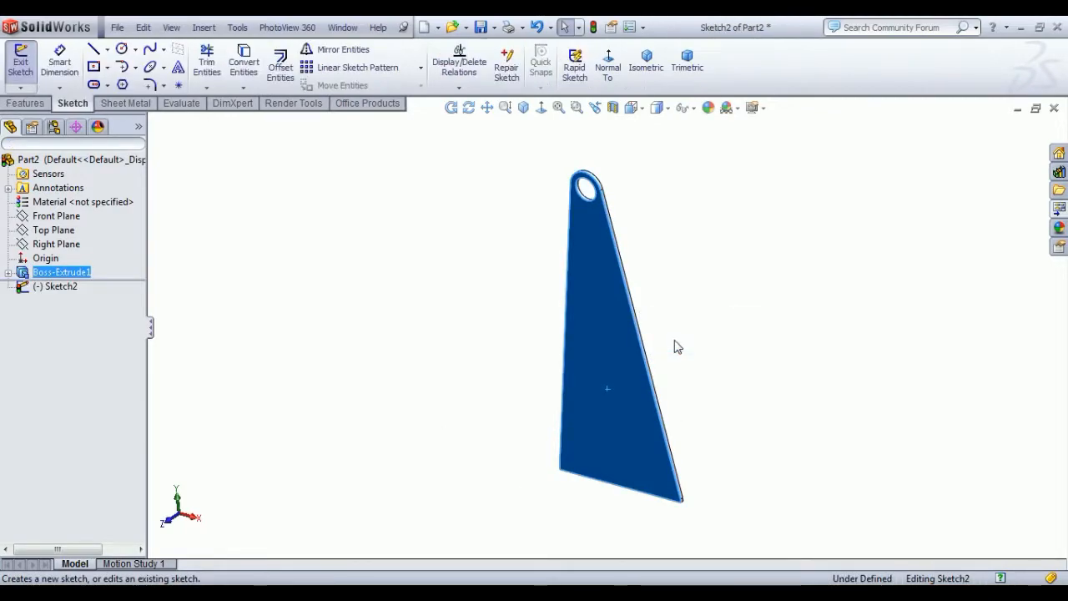
pyautogui.click(608, 63)
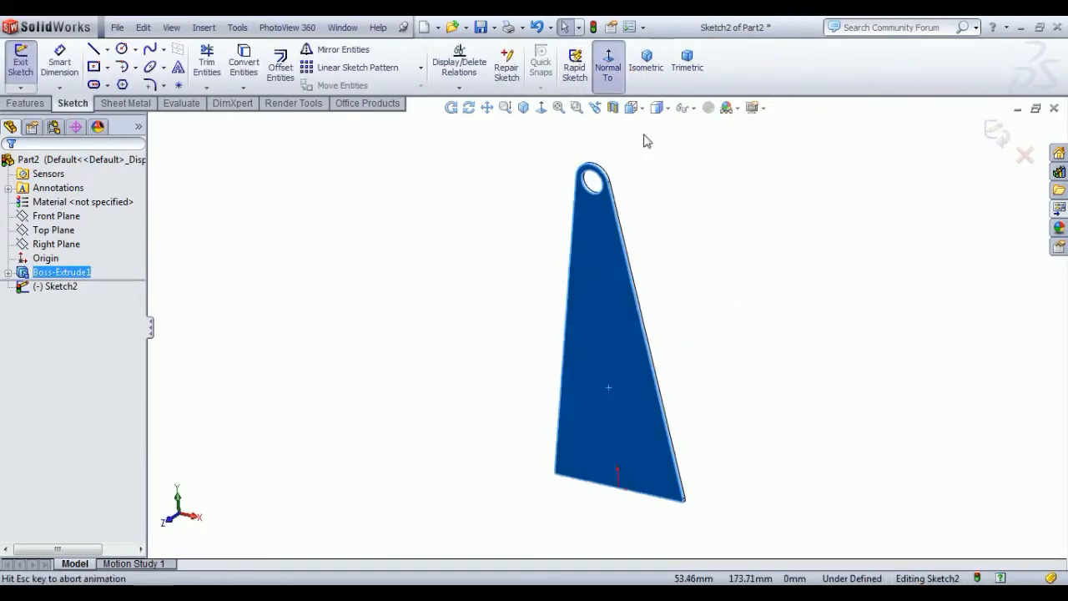
pyautogui.click(886, 374)
pyautogui.scroll(-1, 743, 373)
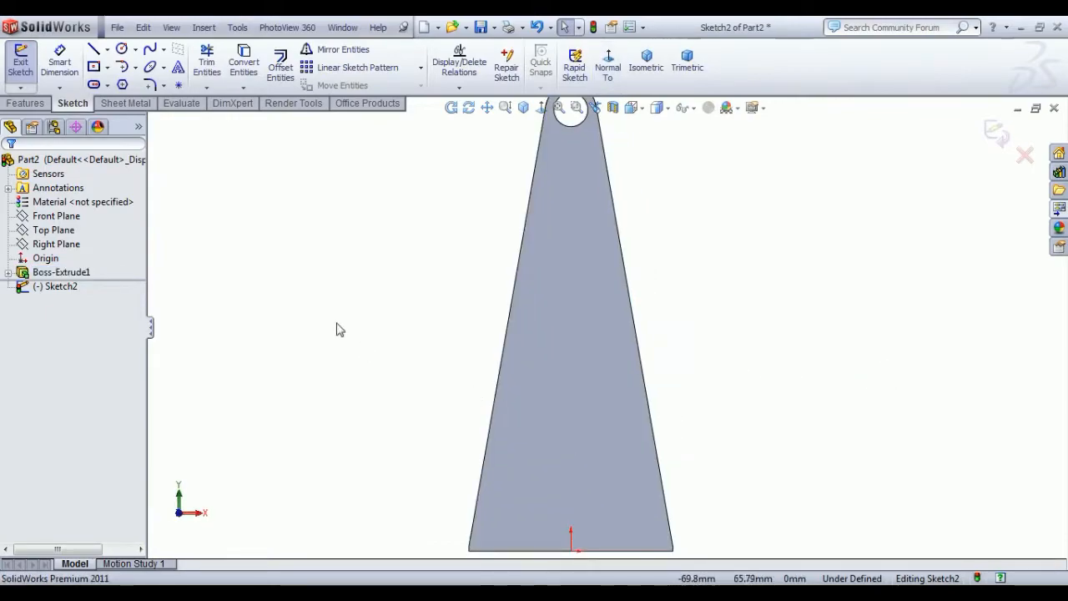
# - Offset the plate's left and right slanted edges 6 mm inward as separate sketch lines, without chain selection
pyautogui.click(280, 65)
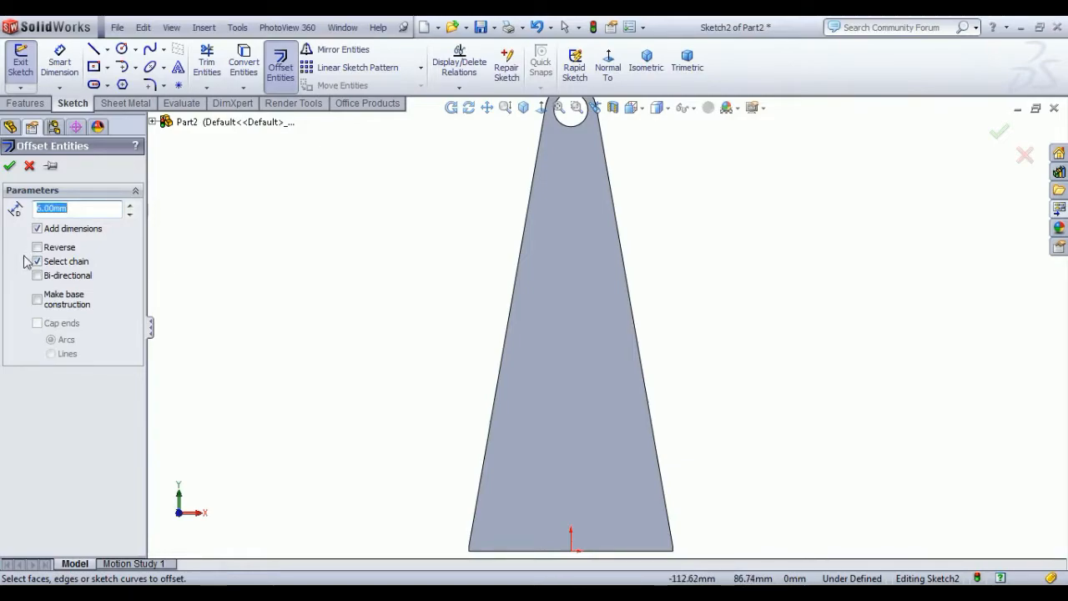
pyautogui.click(501, 410)
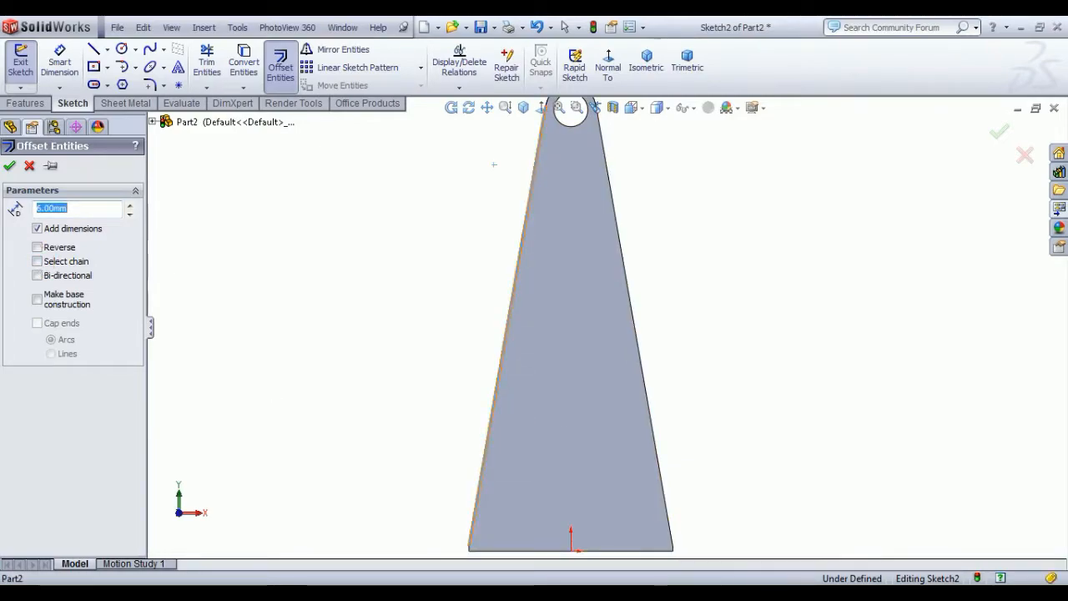
pyautogui.click(37, 249)
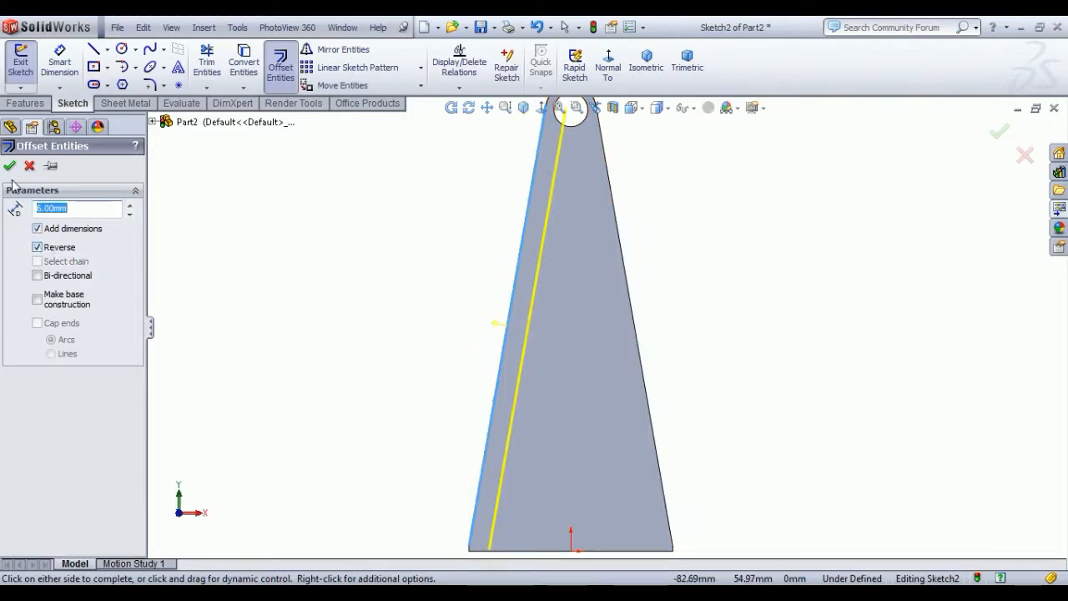
pyautogui.click(261, 263)
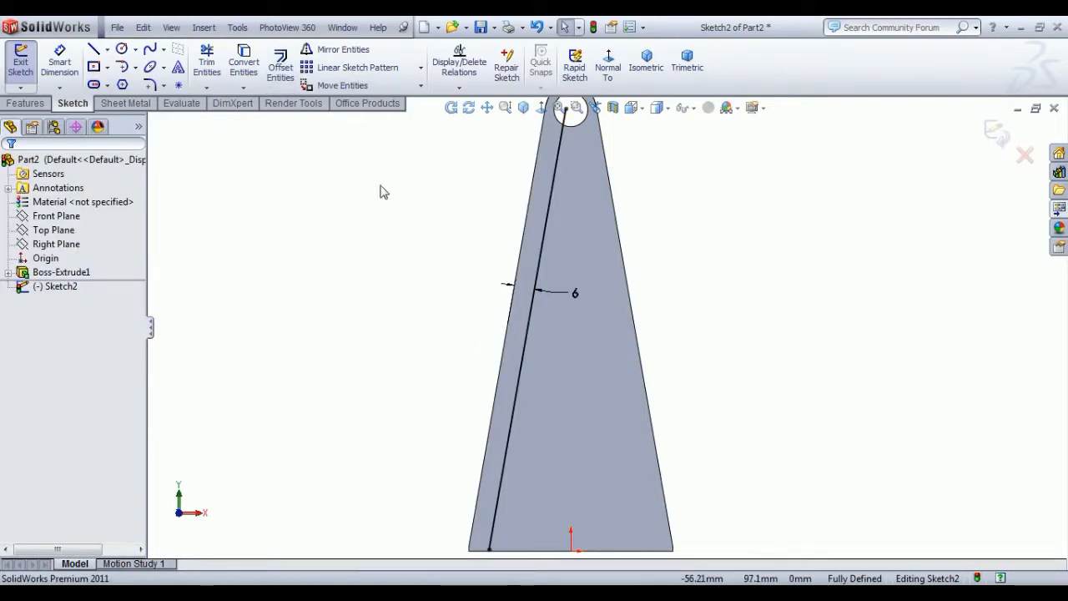
pyautogui.click(278, 72)
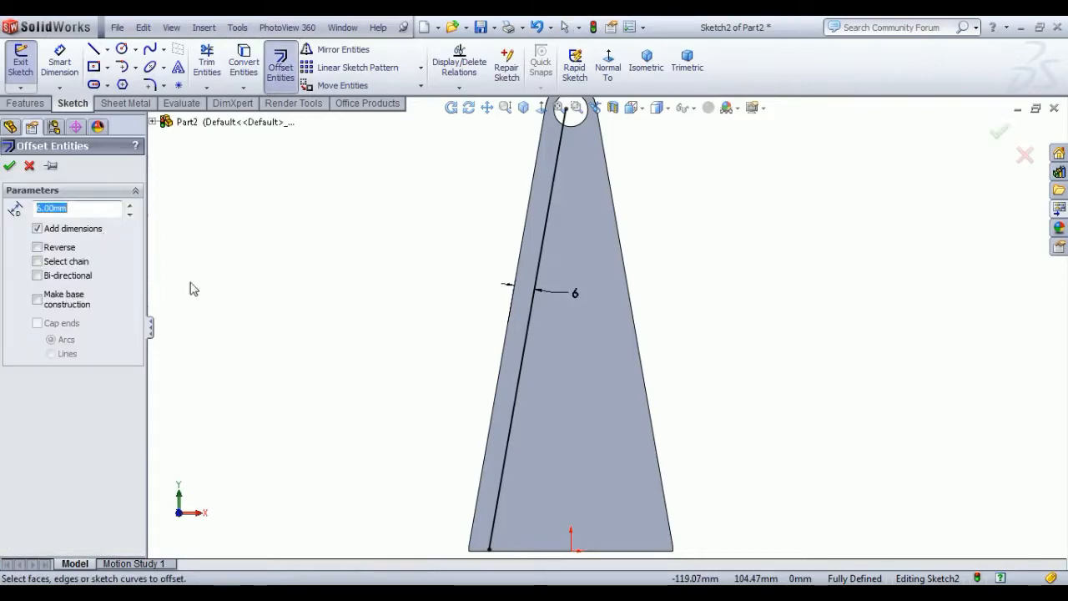
pyautogui.click(656, 428)
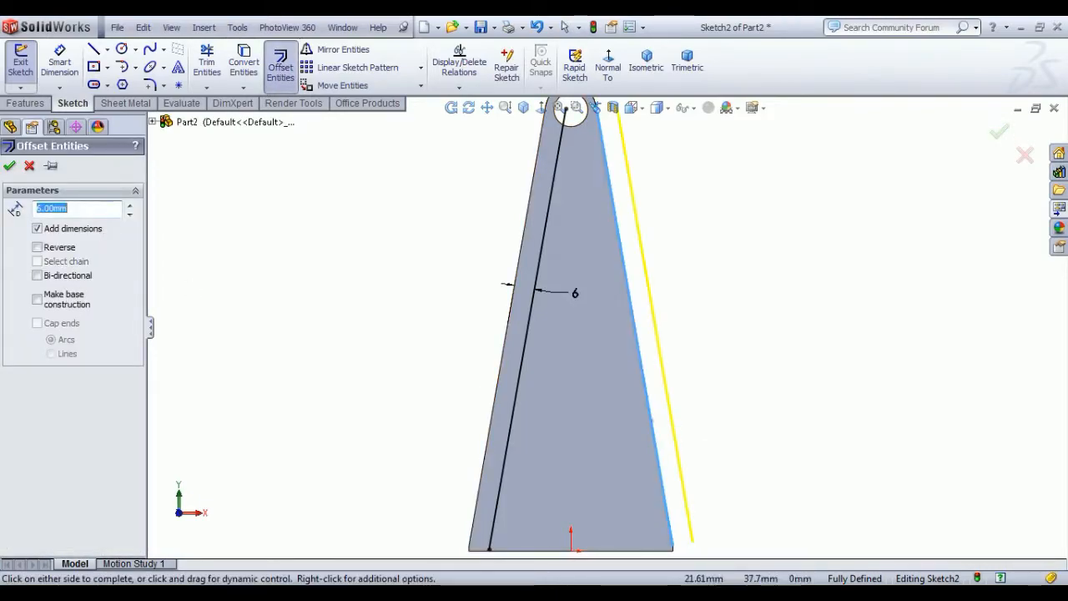
pyautogui.click(36, 248)
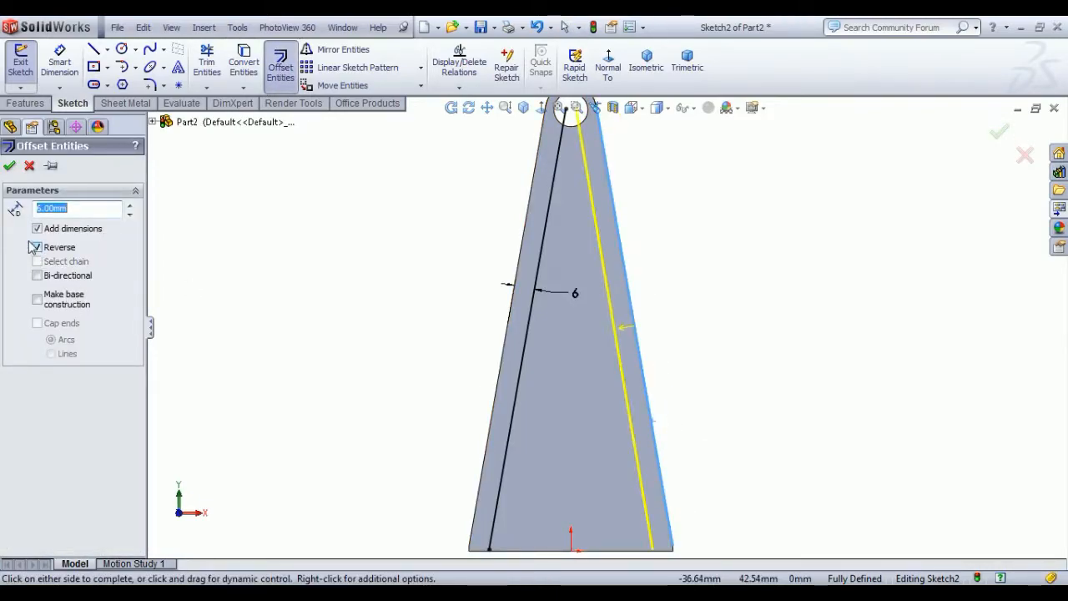
pyautogui.click(9, 165)
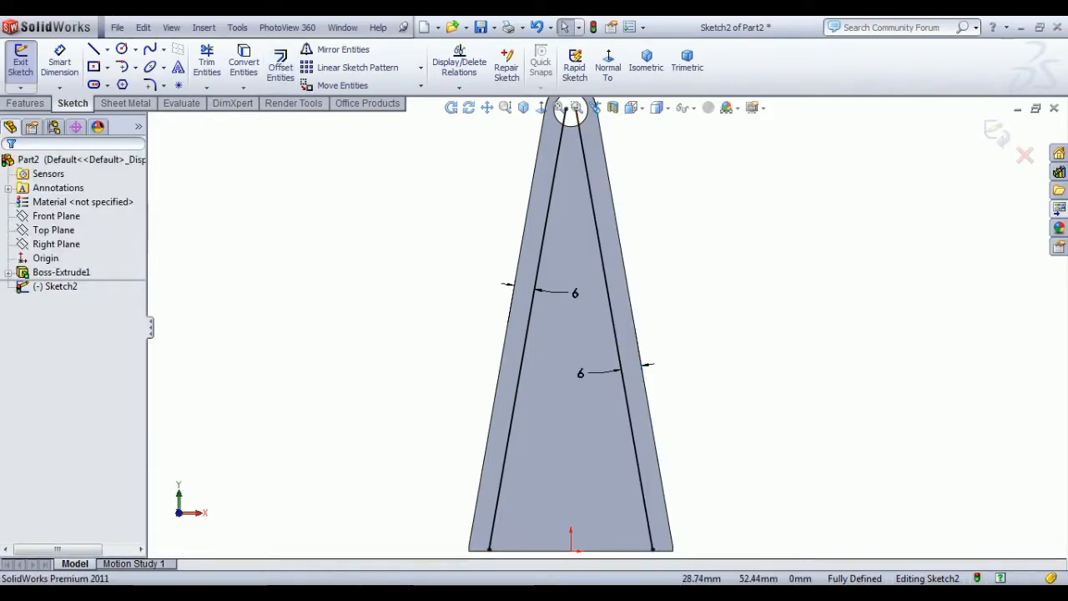
# - Consult the part drawing in the browser, then offset the plate's bottom edge 5 mm upward into the face
pyautogui.scroll(2, 608, 438)
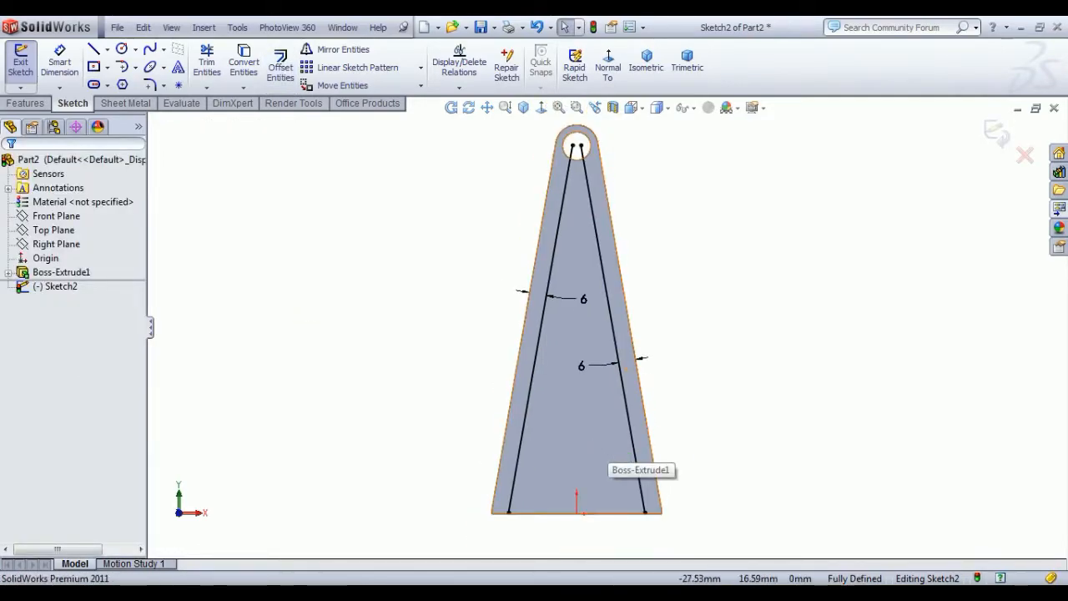
pyautogui.click(421, 594)
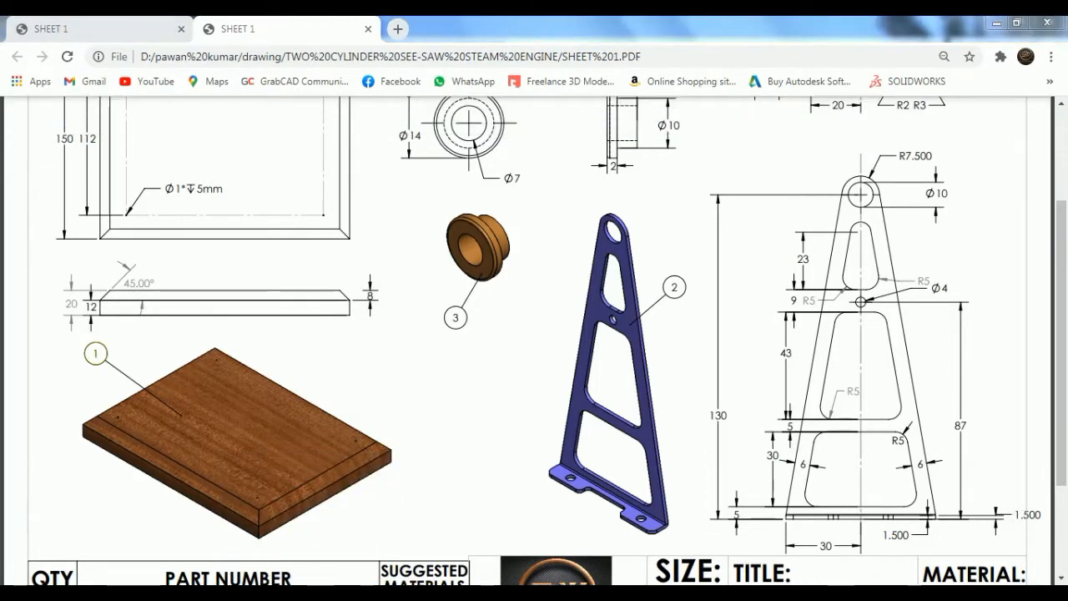
pyautogui.hotkey('alt', 'Tab')
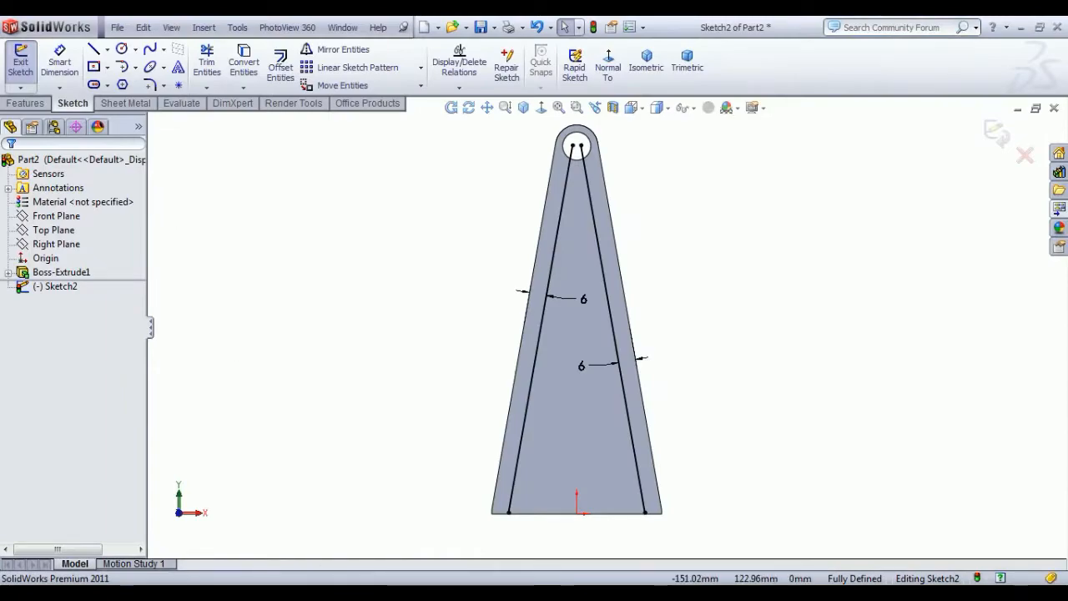
pyautogui.click(281, 64)
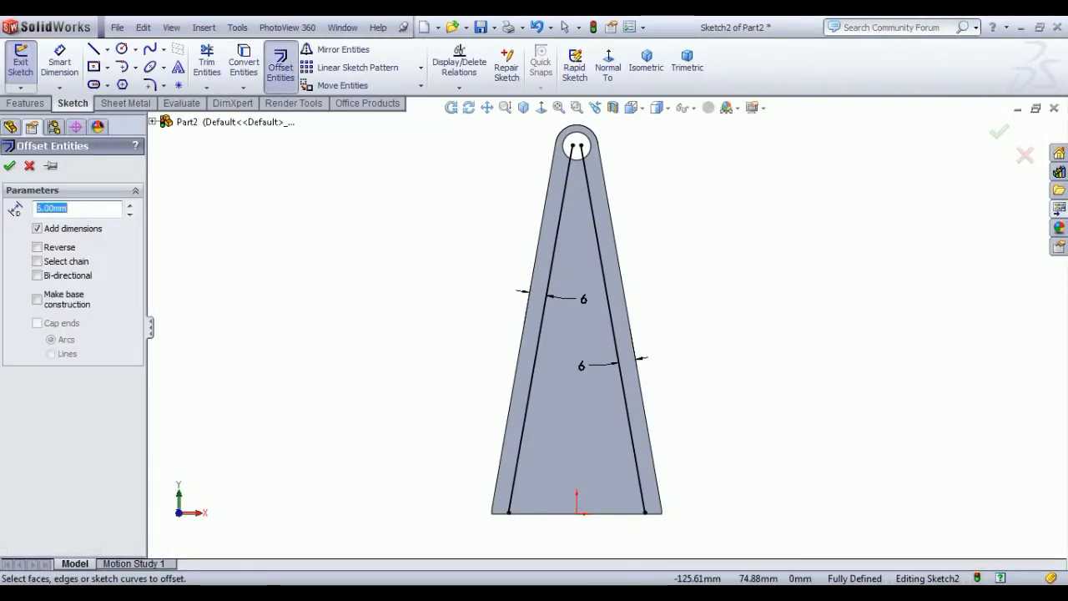
pyautogui.click(542, 514)
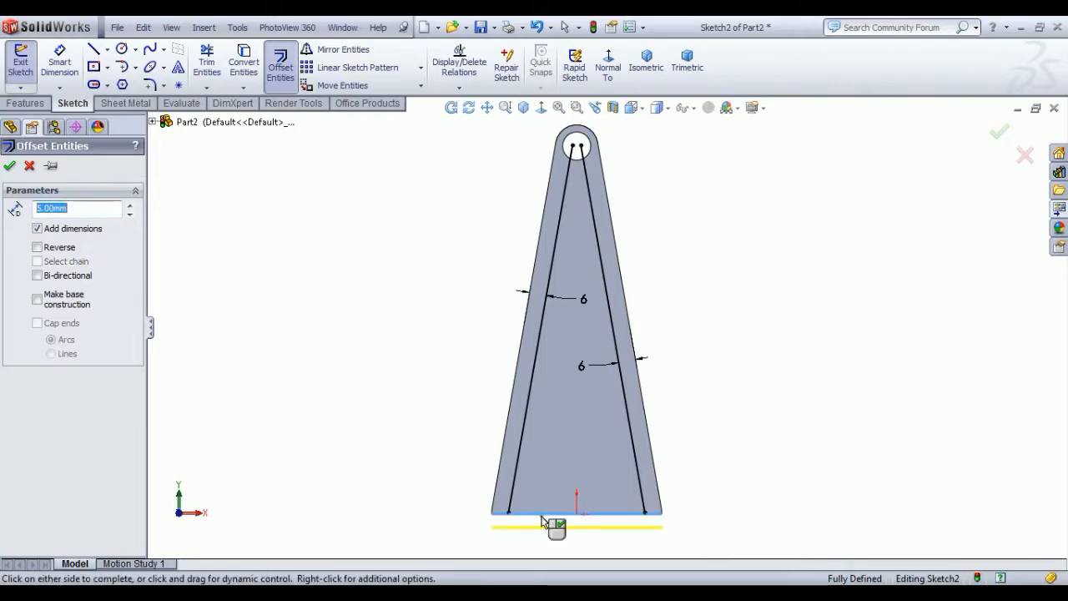
pyautogui.click(37, 247)
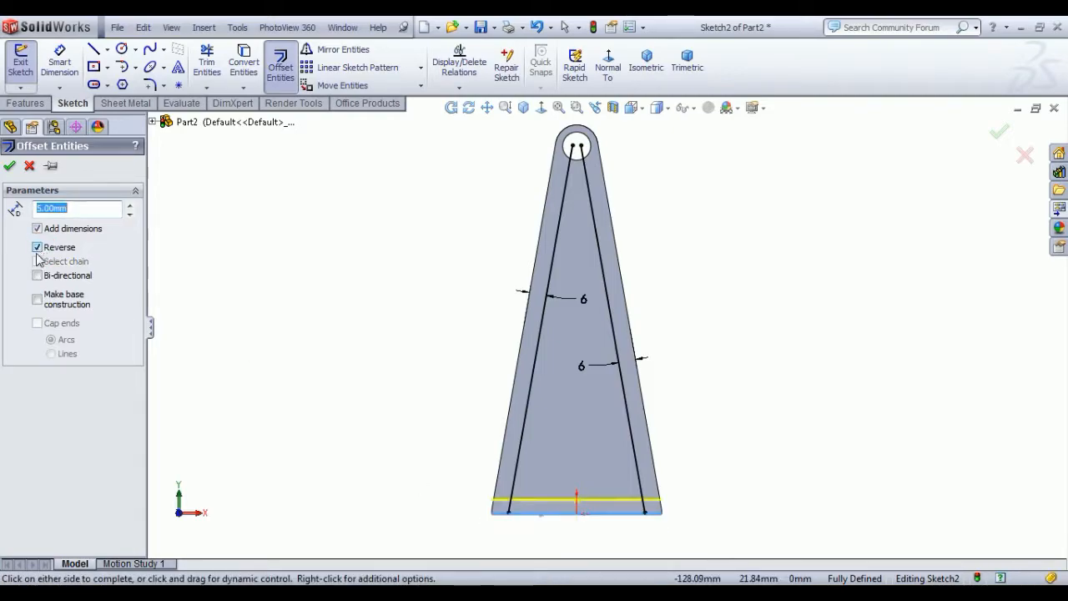
pyautogui.click(10, 165)
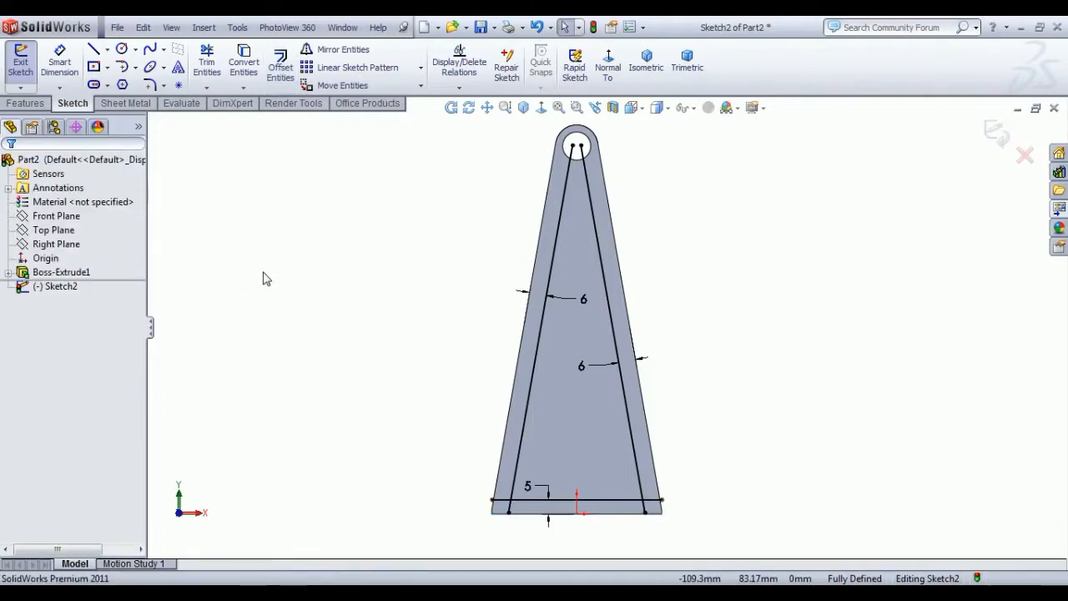
# - Offset the lower horizontal sketch line 30 mm upward
pyautogui.click(281, 66)
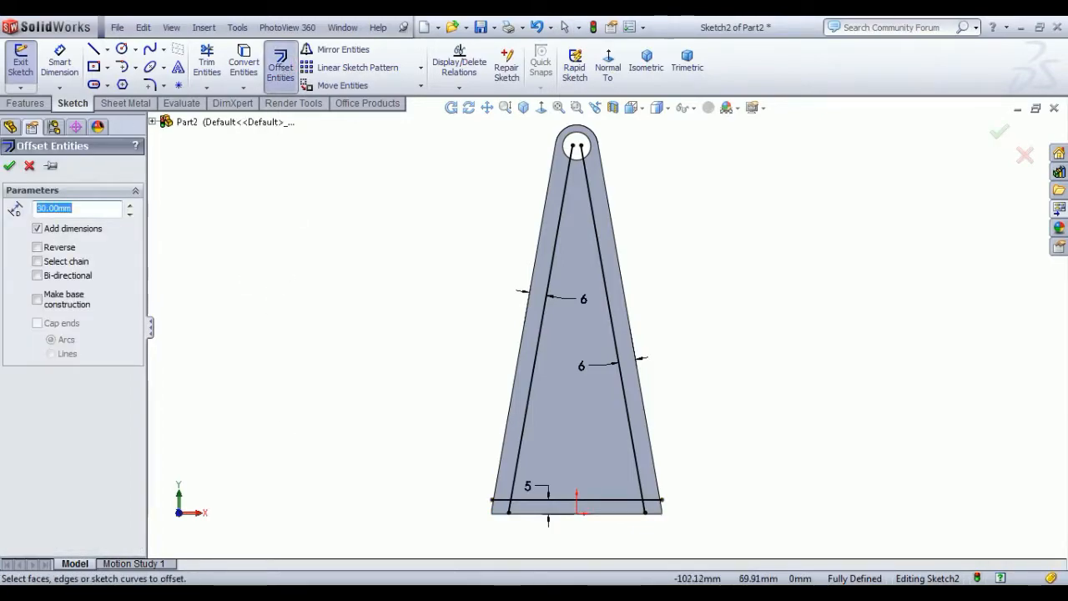
pyautogui.click(566, 501)
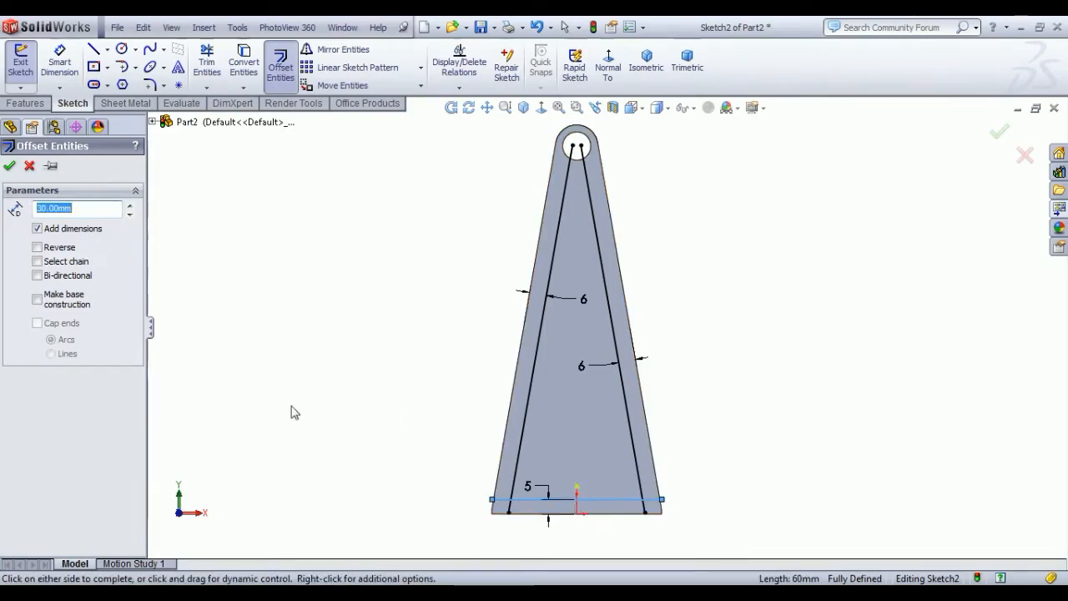
pyautogui.click(36, 249)
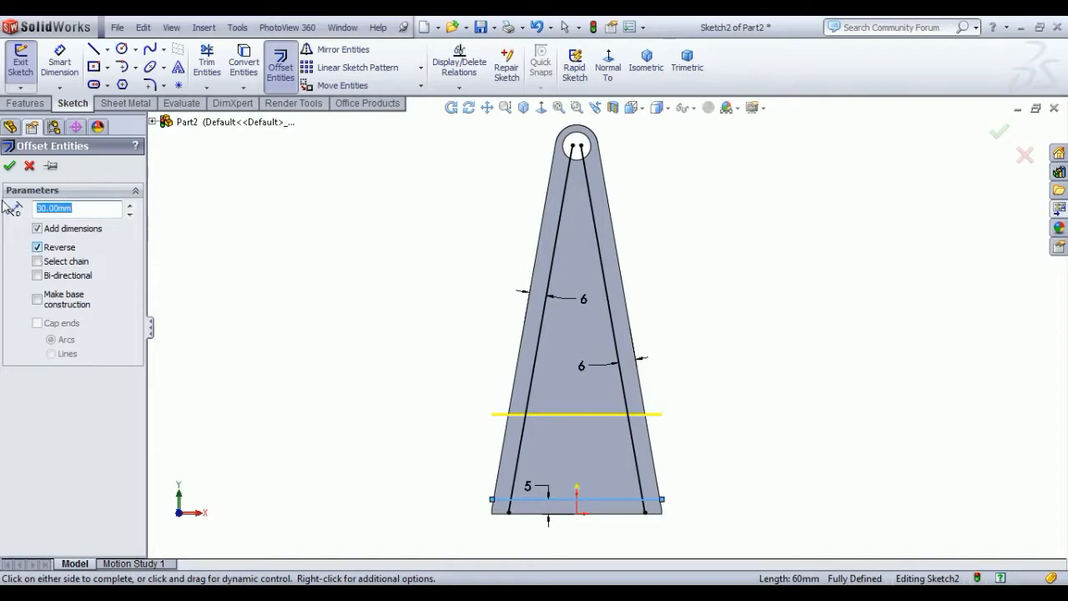
pyautogui.click(11, 166)
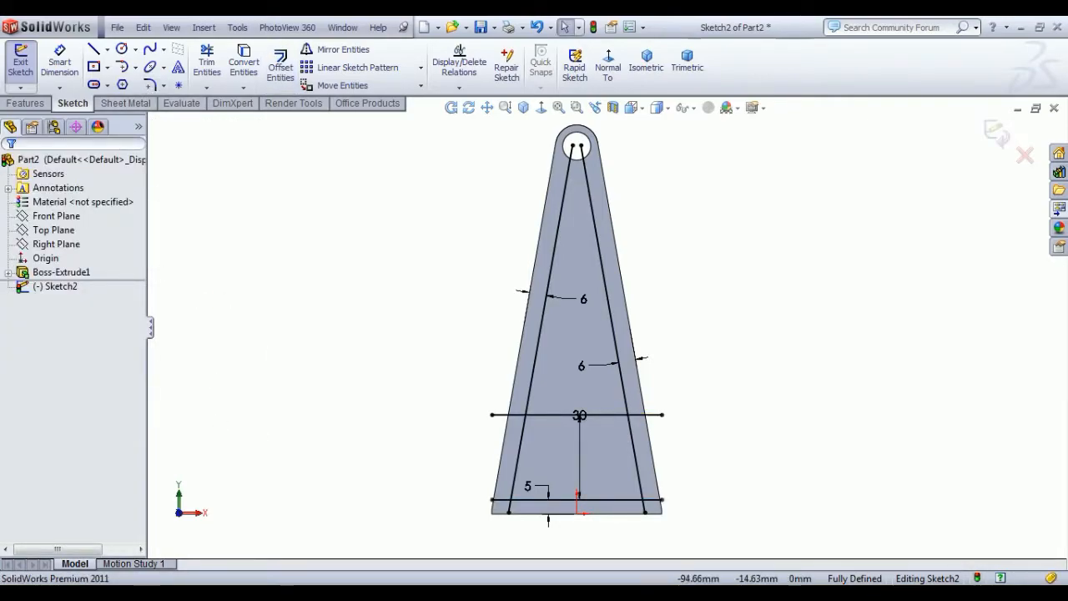
# - Trim the horizontal lines' ends outside the slanted lines and the slanted lines' stubs below the lower horizontal line
pyautogui.click(207, 63)
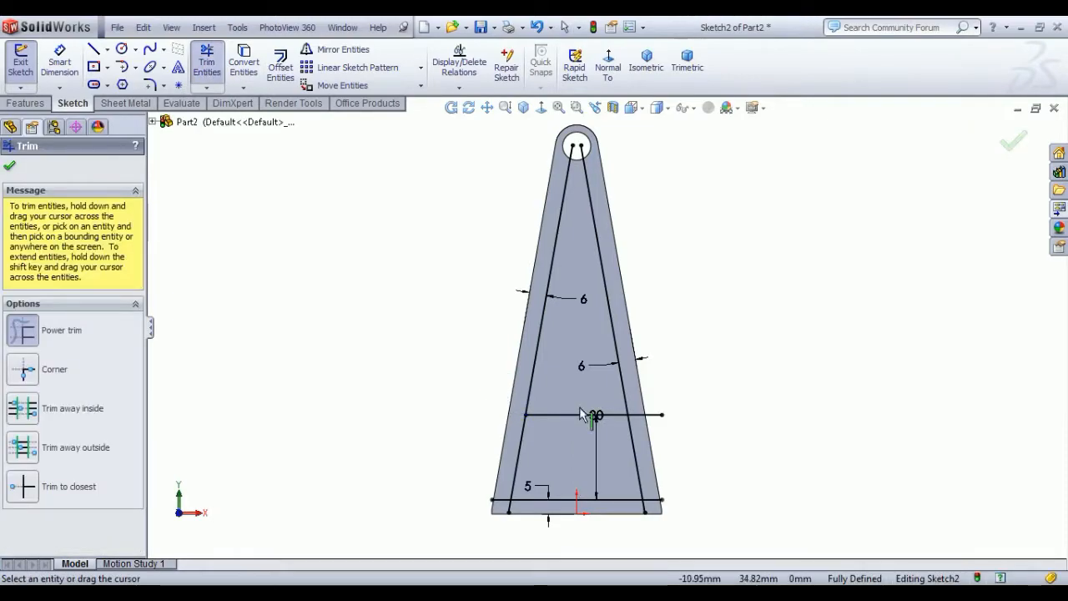
pyautogui.moveTo(634, 403); pyautogui.dragTo(653, 517)
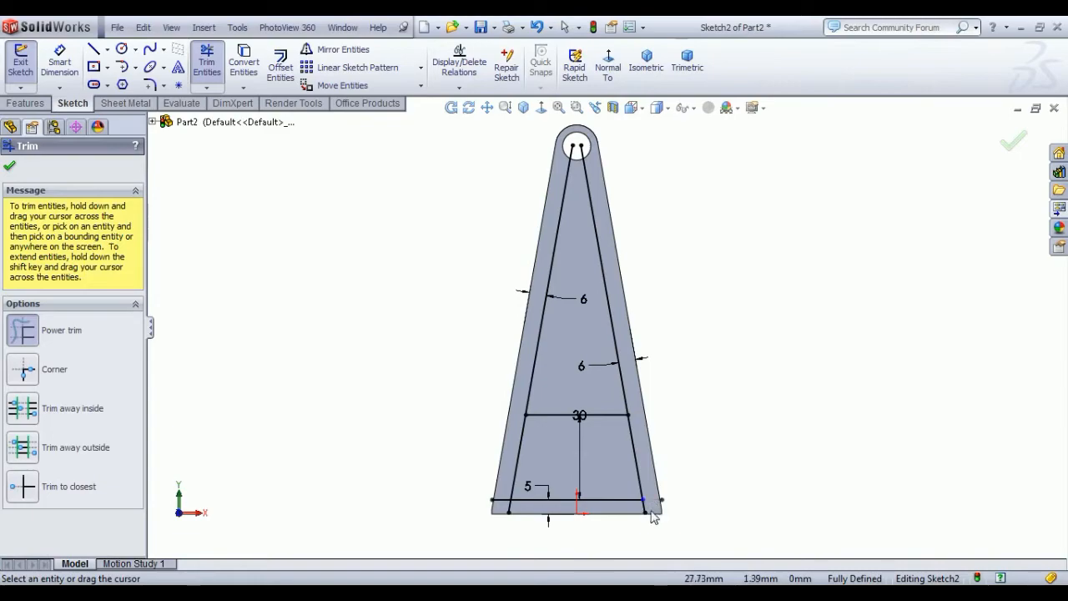
pyautogui.moveTo(500, 480); pyautogui.dragTo(501, 503)
pyautogui.rightClick(696, 349)
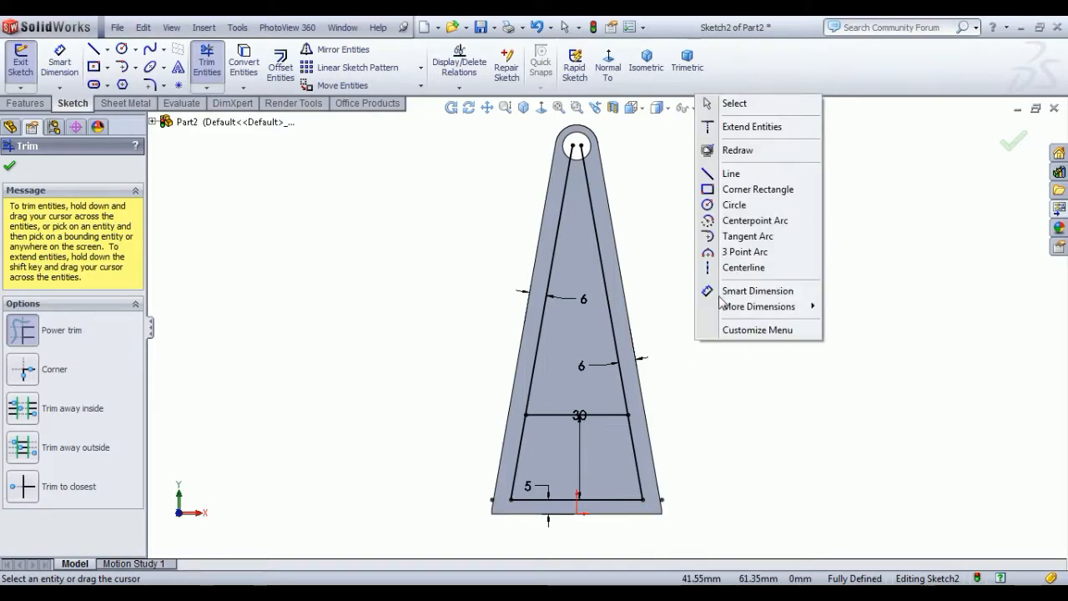
pyautogui.click(734, 103)
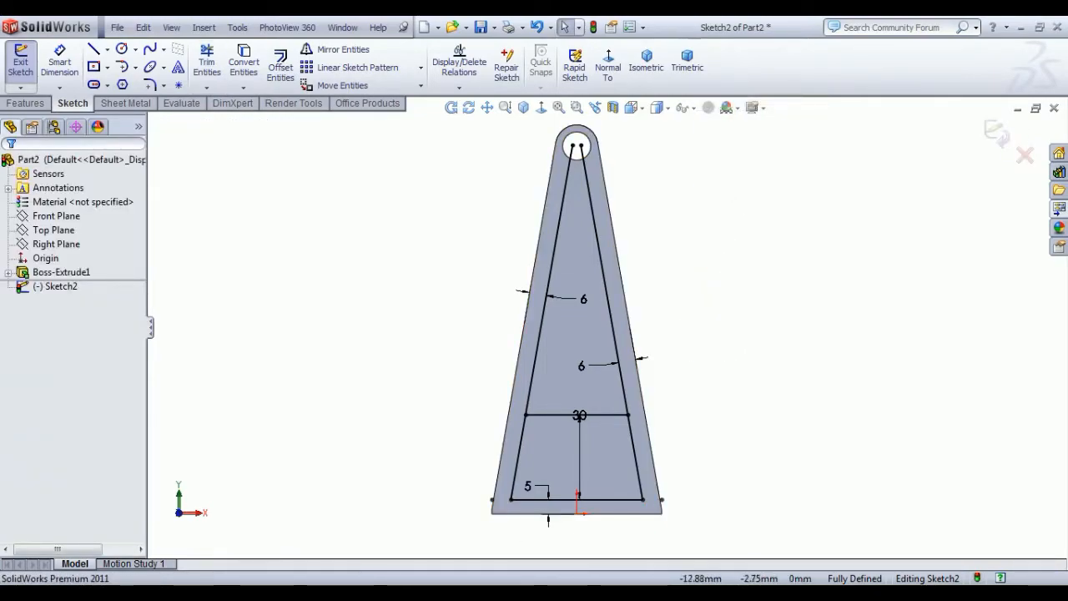
# - Move the 30 mm and lower 5 mm dimensions outside the plate, beside its left slanted edge
pyautogui.moveTo(579, 422); pyautogui.dragTo(475, 464)
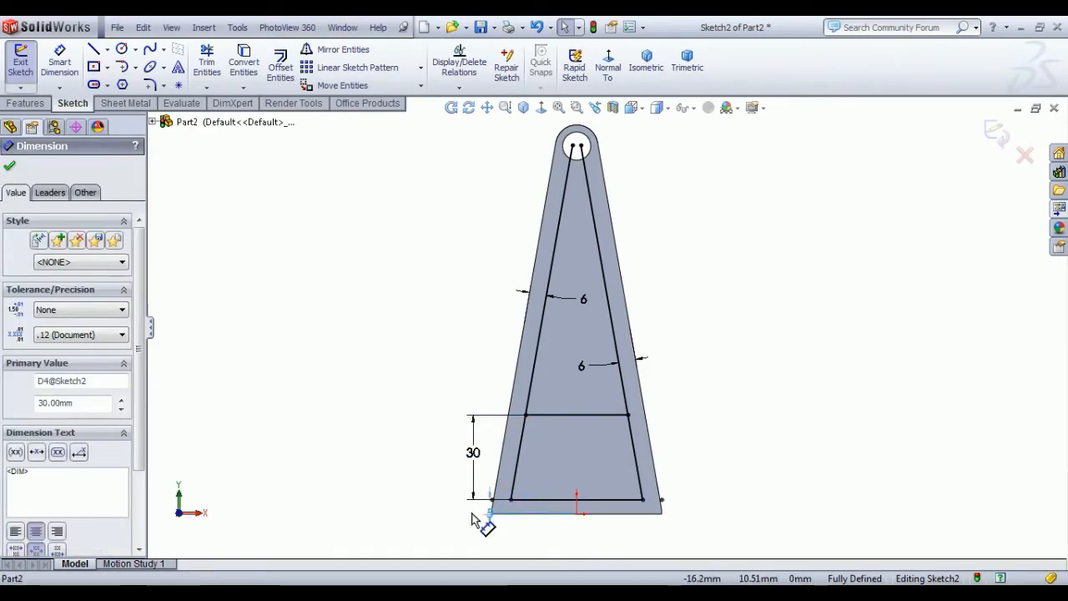
pyautogui.moveTo(445, 515); pyautogui.dragTo(445, 520)
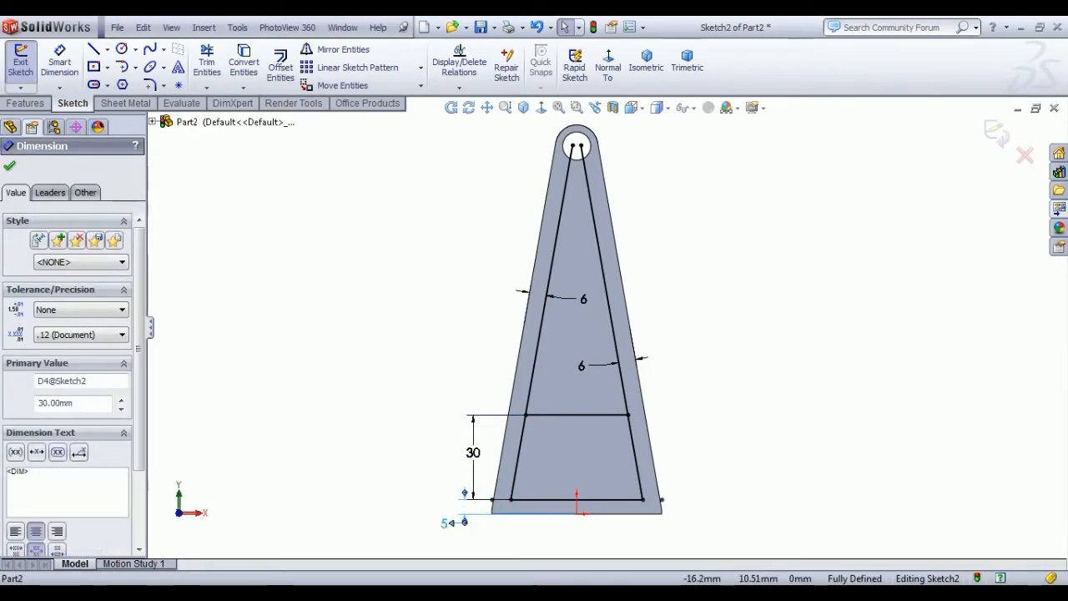
pyautogui.click(506, 546)
# - Check the part drawing in the browser and offset the trapezoid's upper horizontal line 5 mm upward
pyautogui.hotkey('alt', 'Tab')
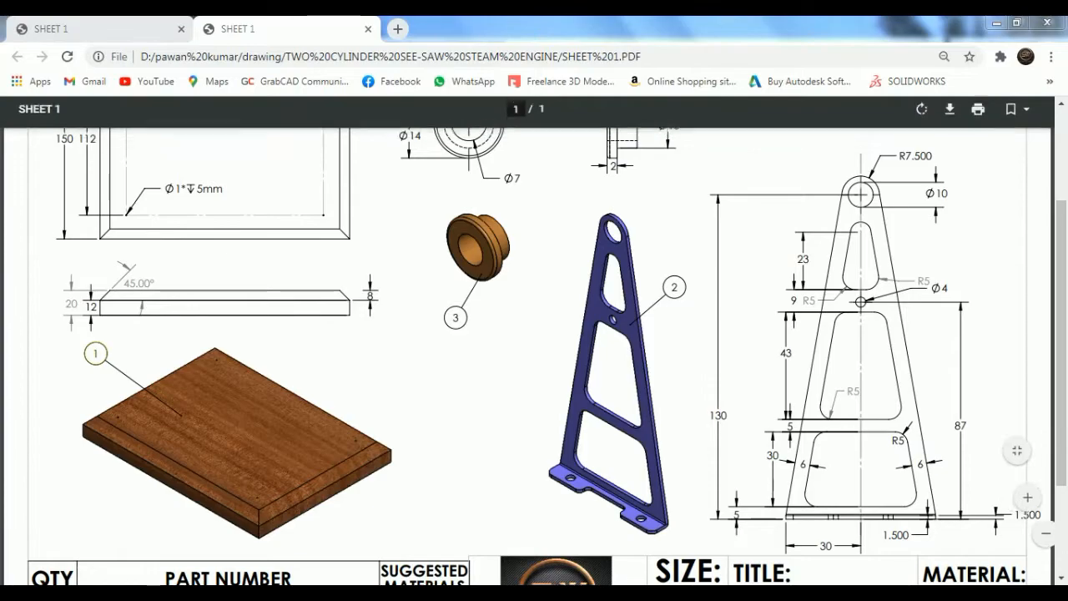
pyautogui.hotkey('alt', 'Tab')
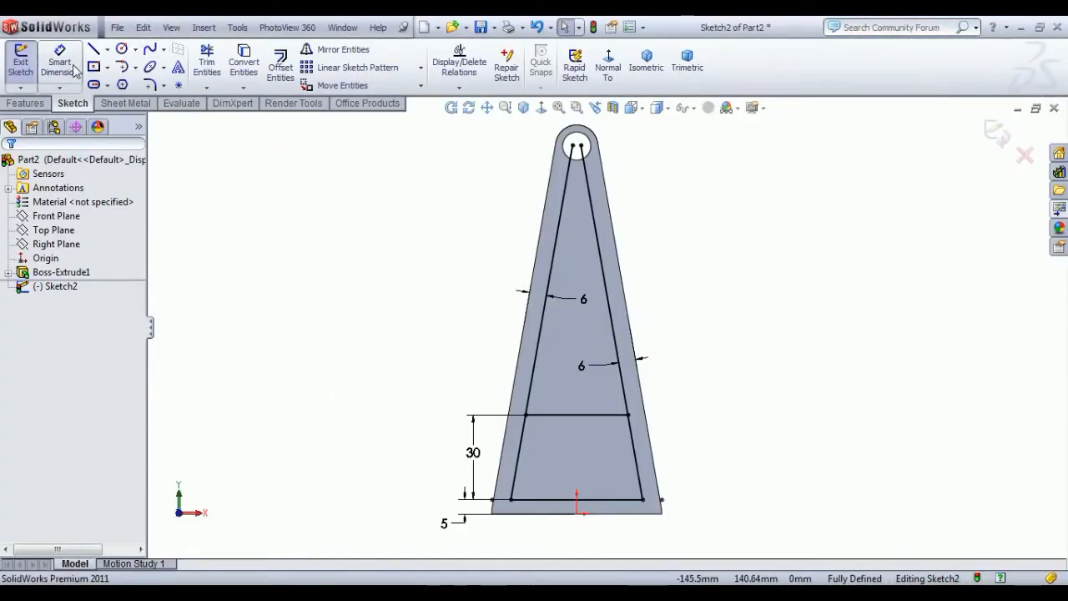
pyautogui.click(280, 65)
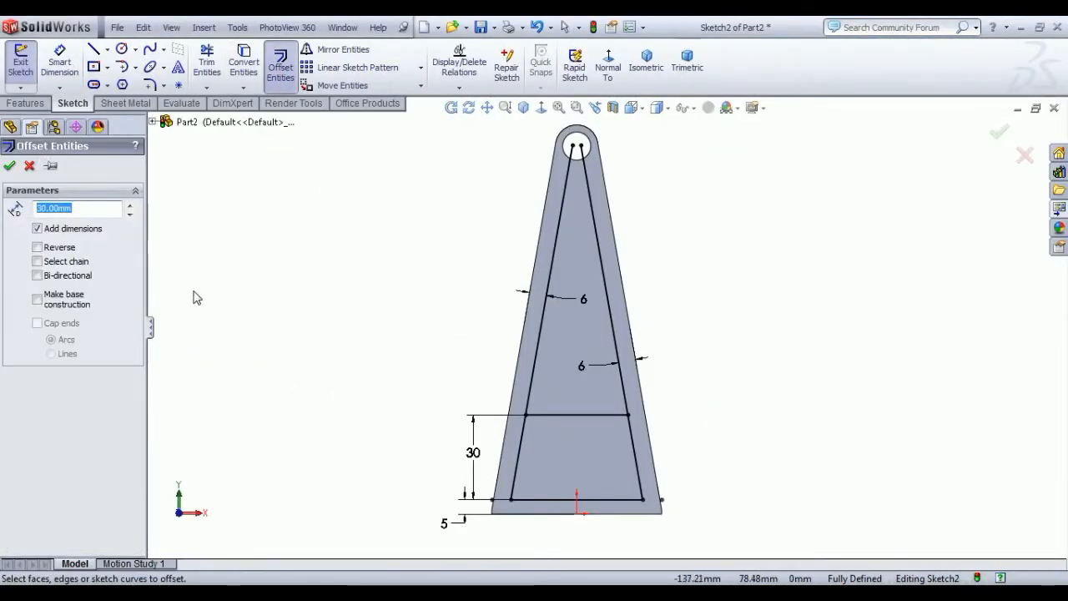
pyautogui.write('5')
pyautogui.press('Return')
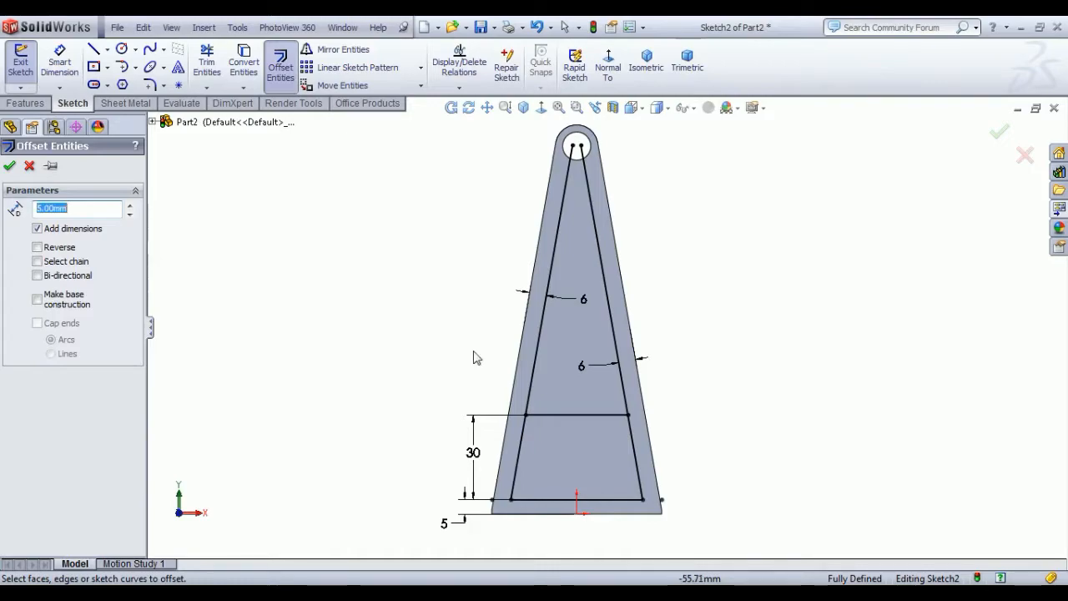
pyautogui.click(564, 415)
pyautogui.click(36, 248)
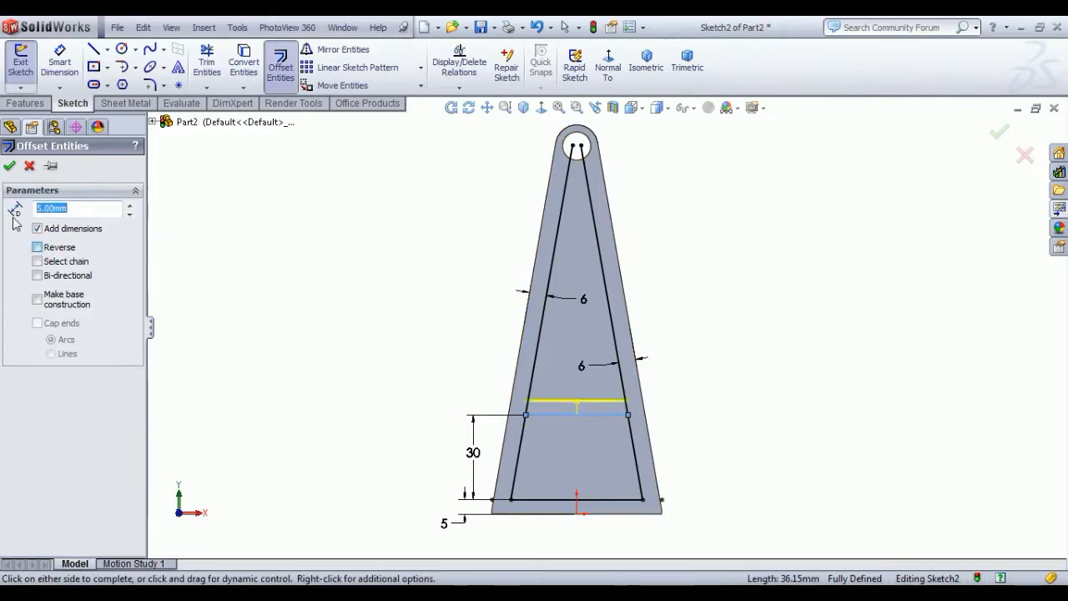
pyautogui.click(9, 165)
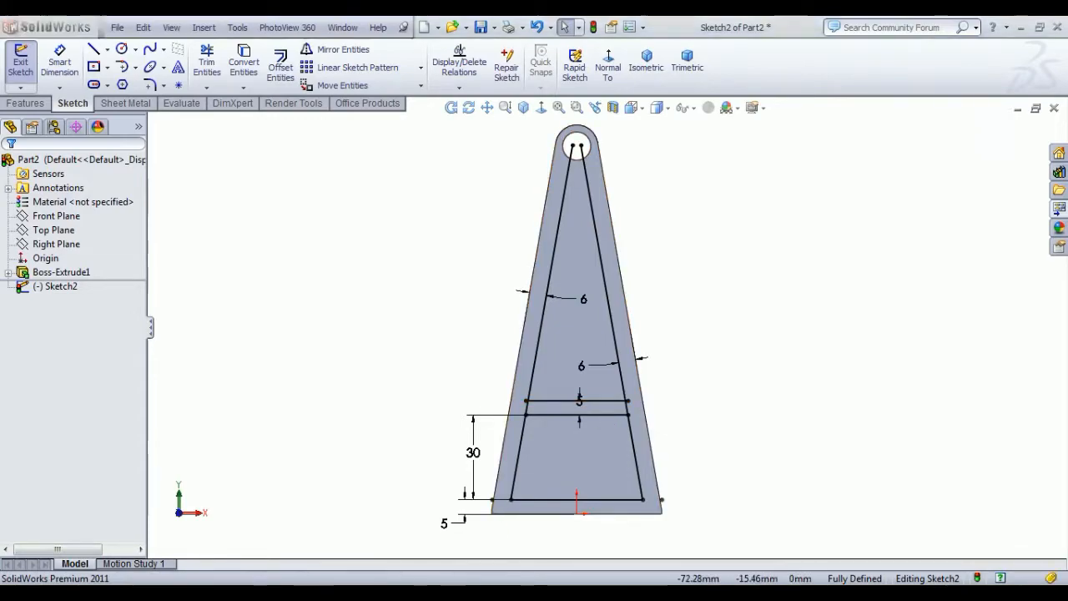
# - Check the part drawing in the browser and offset the middle window's lower horizontal line 43 mm upward
pyautogui.hotkey('alt', 'Tab')
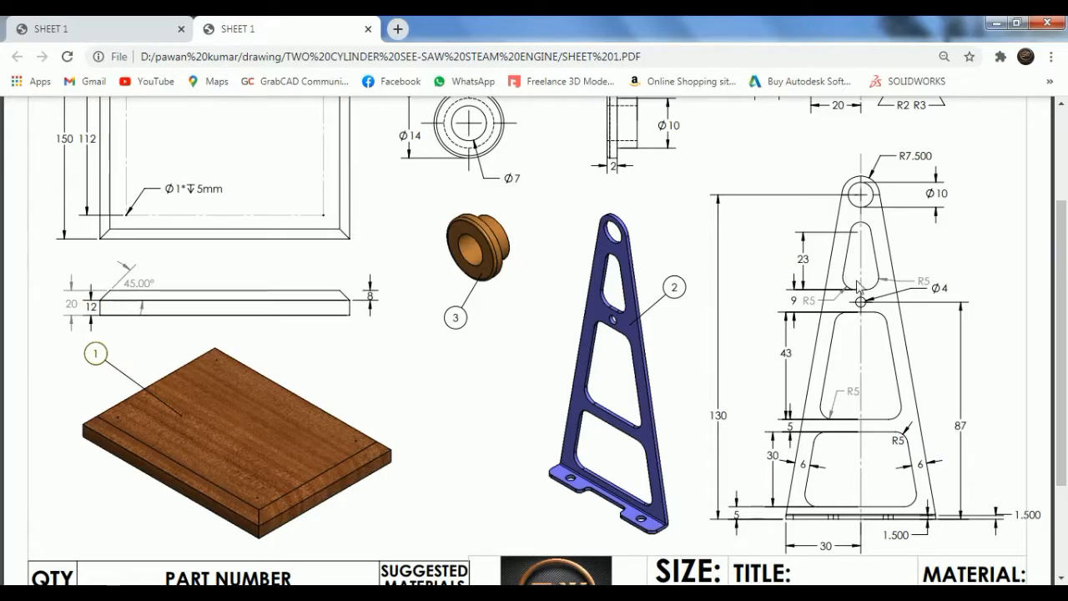
pyautogui.hotkey('alt', 'Tab')
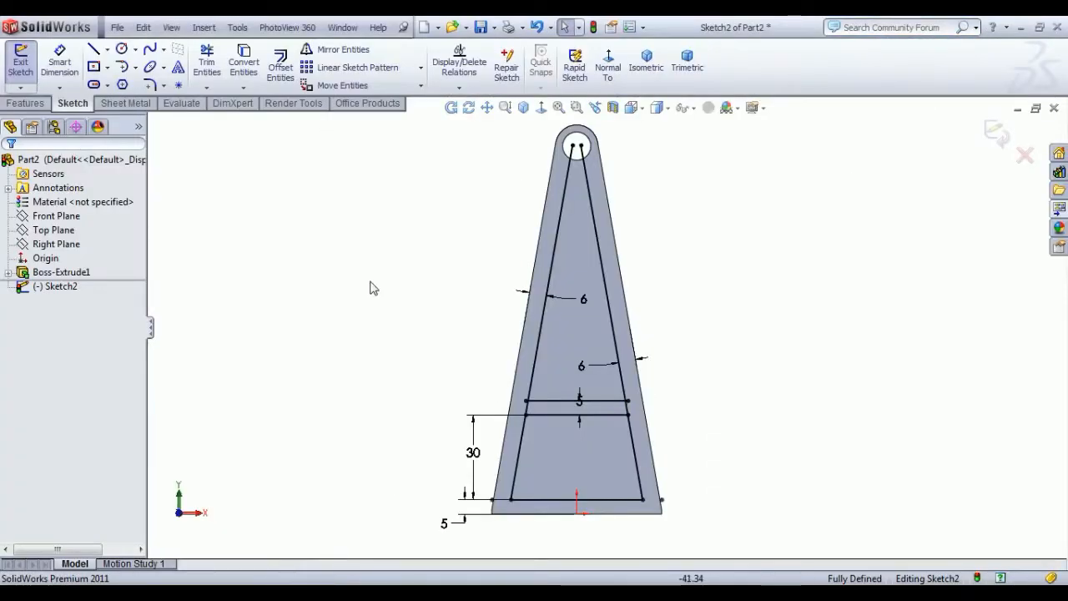
pyautogui.click(280, 65)
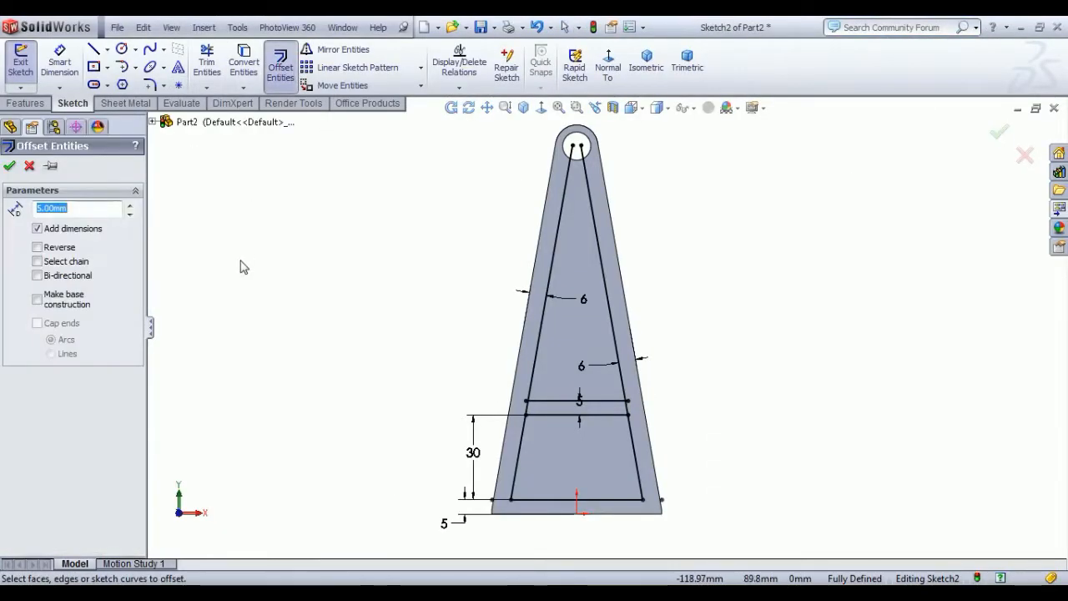
pyautogui.write('43')
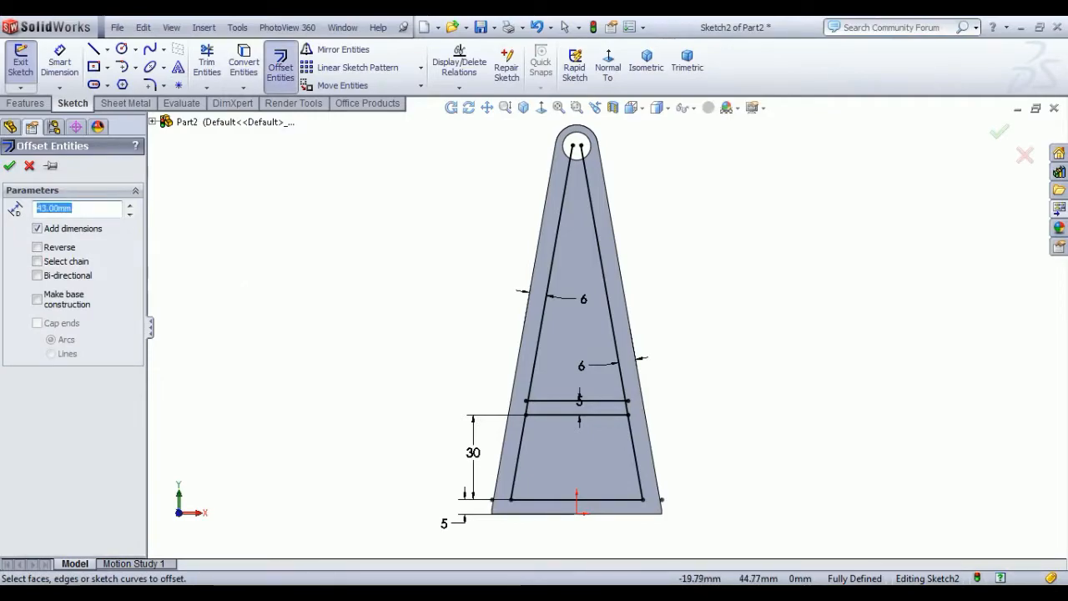
pyautogui.click(556, 403)
pyautogui.click(37, 248)
pyautogui.click(10, 167)
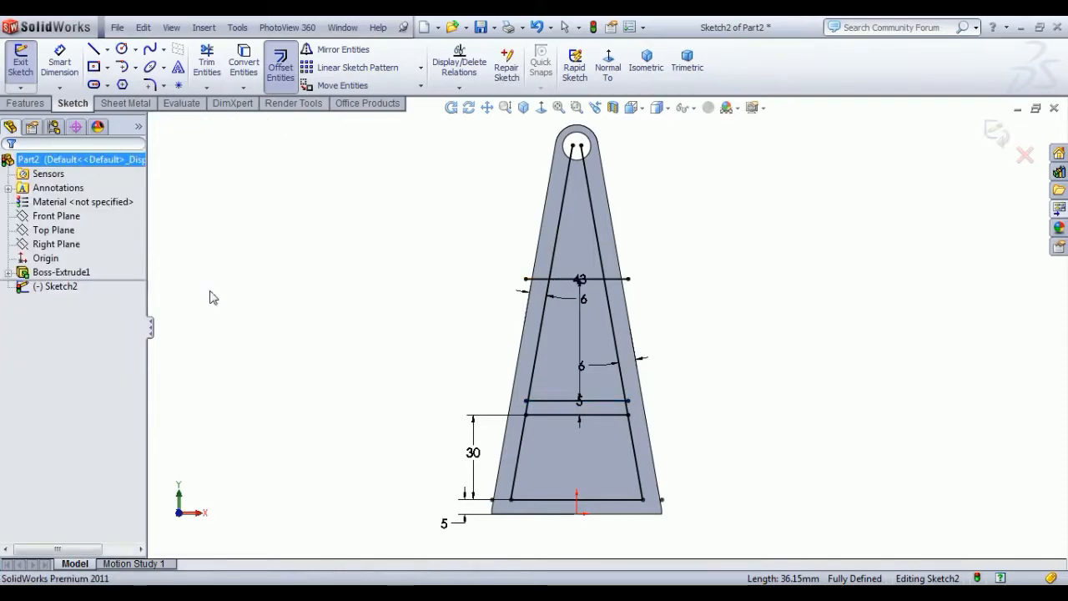
# - Offset the middle window's upper horizontal line 9 mm upward with the direction reversed
pyautogui.click(280, 65)
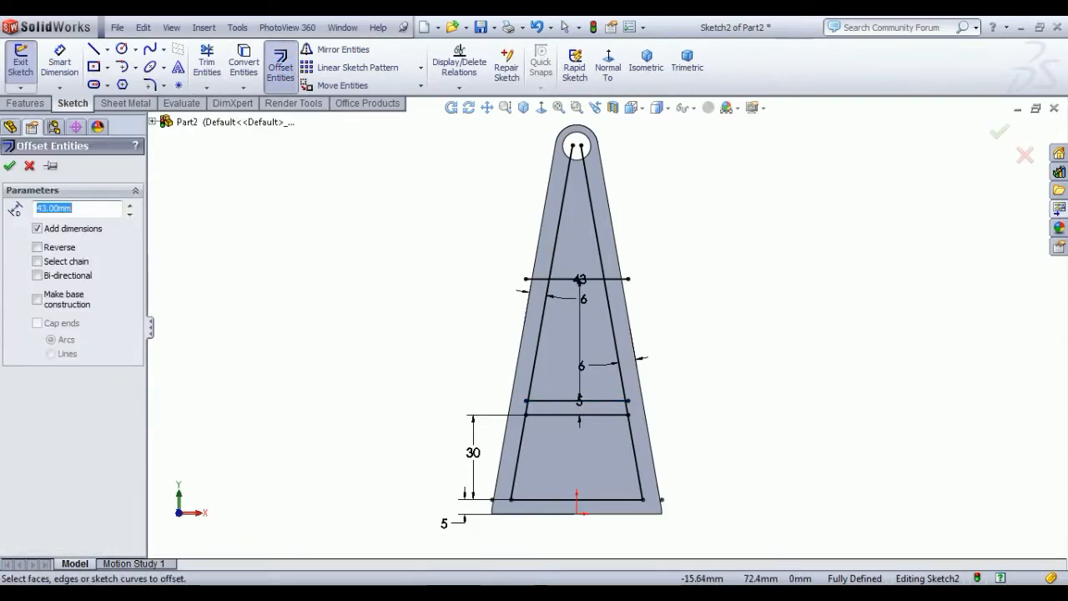
pyautogui.click(588, 279)
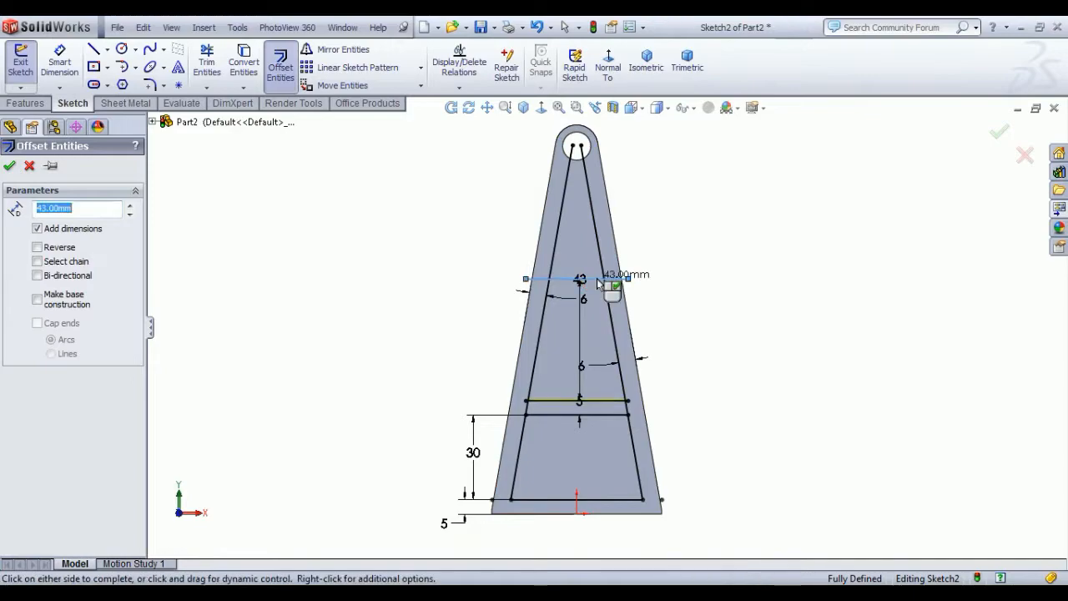
pyautogui.click(37, 248)
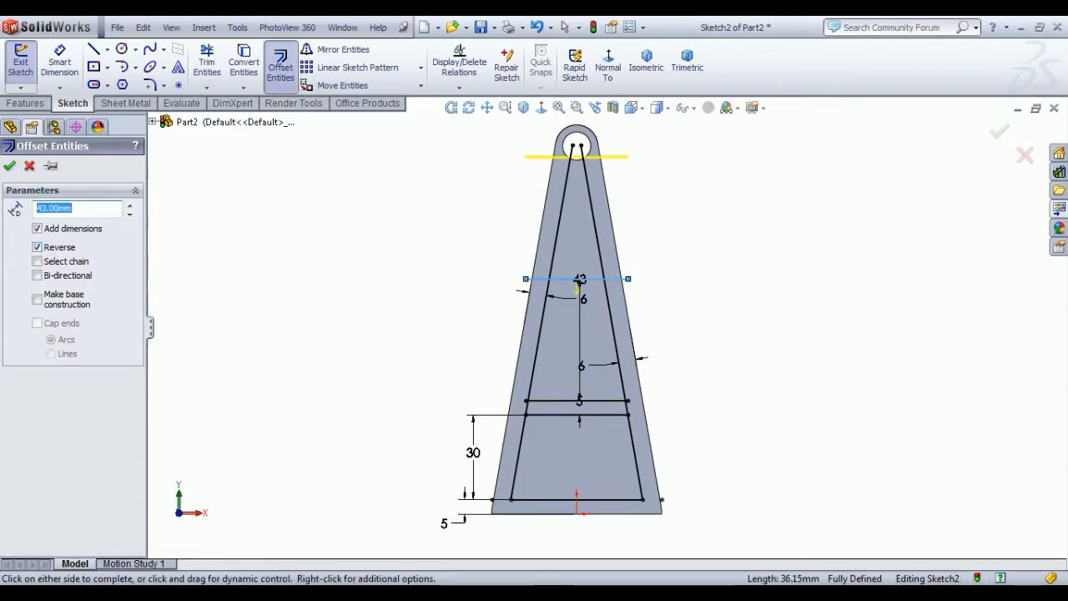
pyautogui.write('9')
pyautogui.press('Return')
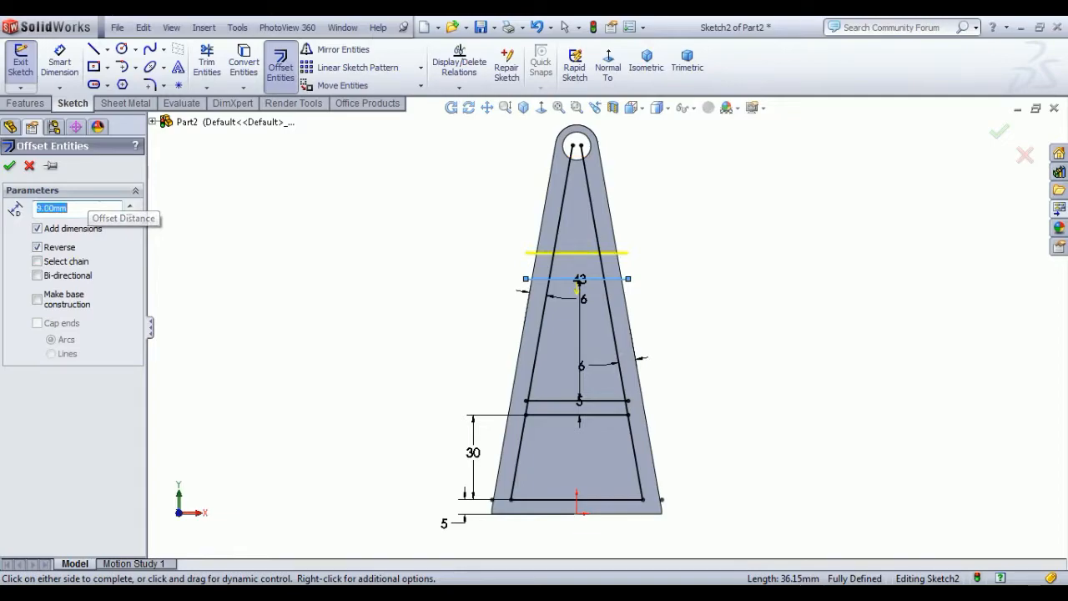
pyautogui.click(9, 165)
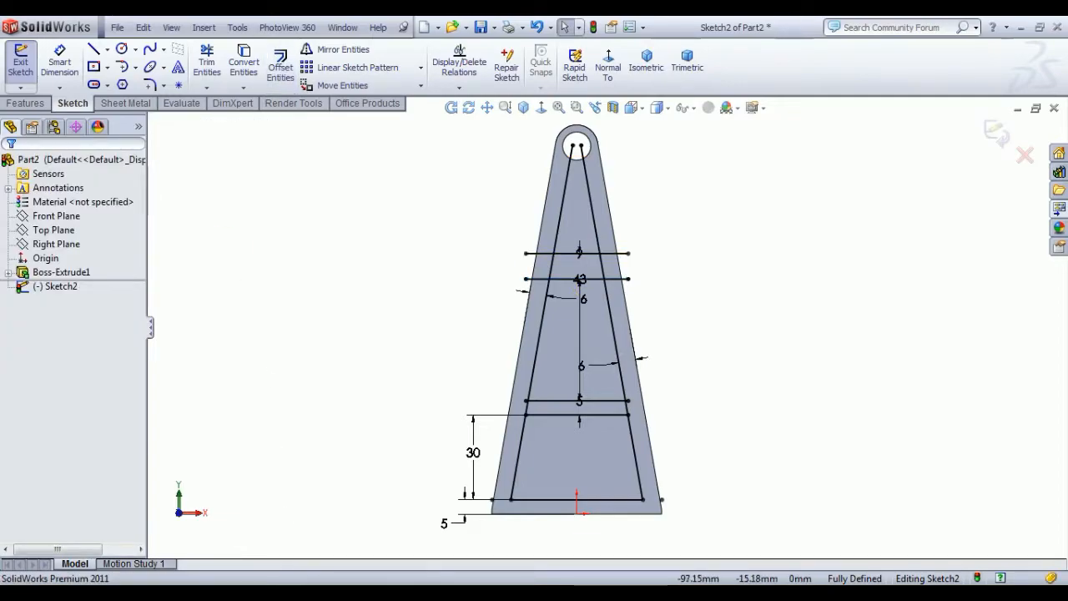
# - Trim the two upper horizontal lines' ends outside the slanted lines and the slanted segments between those two lines
pyautogui.hotkey('alt', 'Tab')
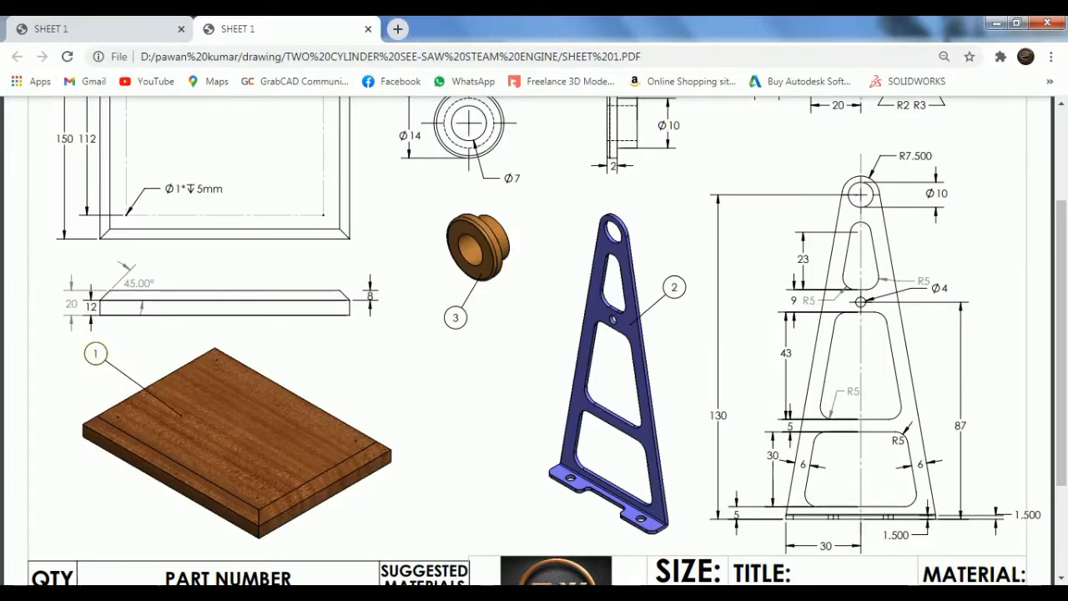
pyautogui.hotkey('alt', 'Tab')
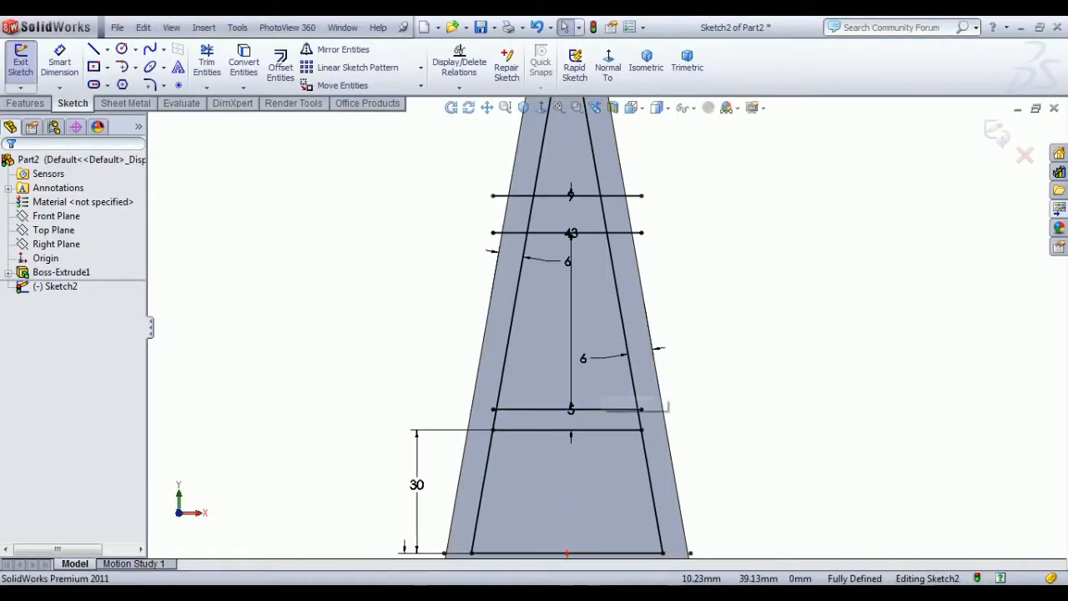
pyautogui.click(207, 63)
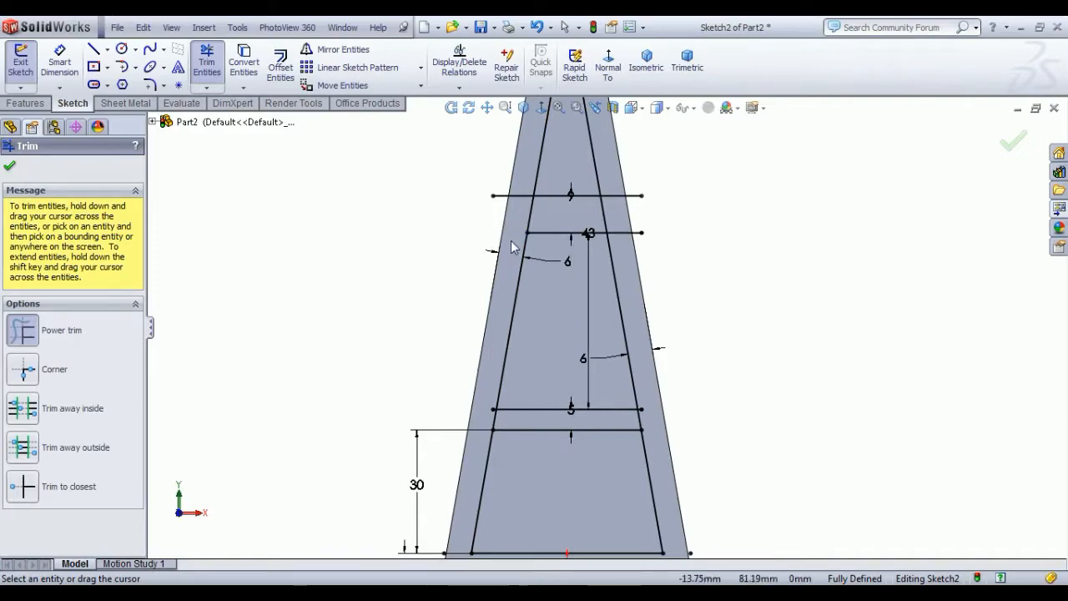
pyautogui.moveTo(521, 181); pyautogui.dragTo(518, 213)
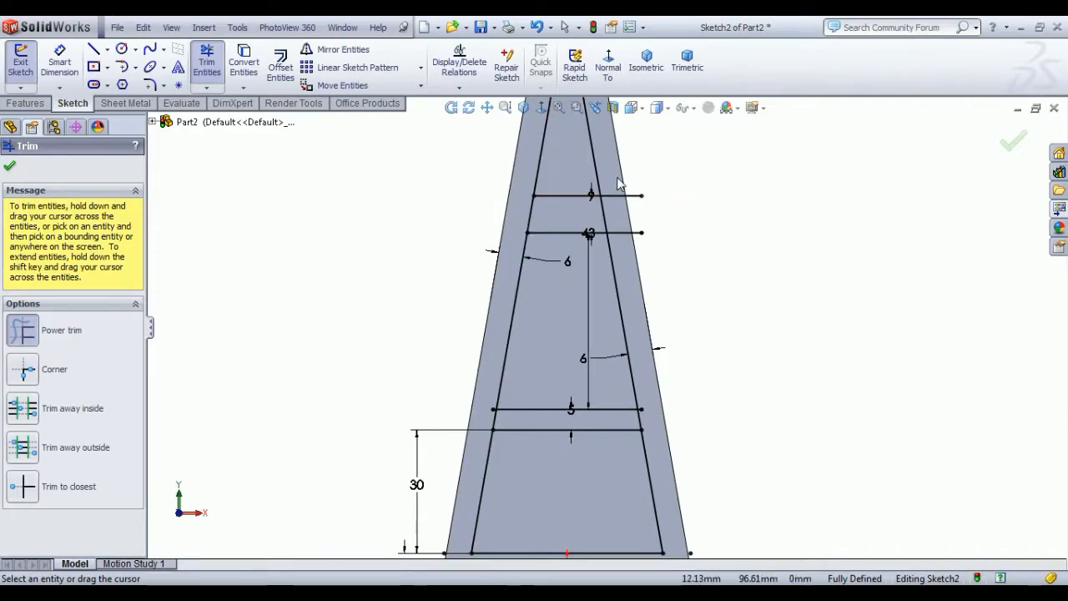
pyautogui.moveTo(612, 215); pyautogui.dragTo(526, 215)
pyautogui.scroll(3, 572, 267)
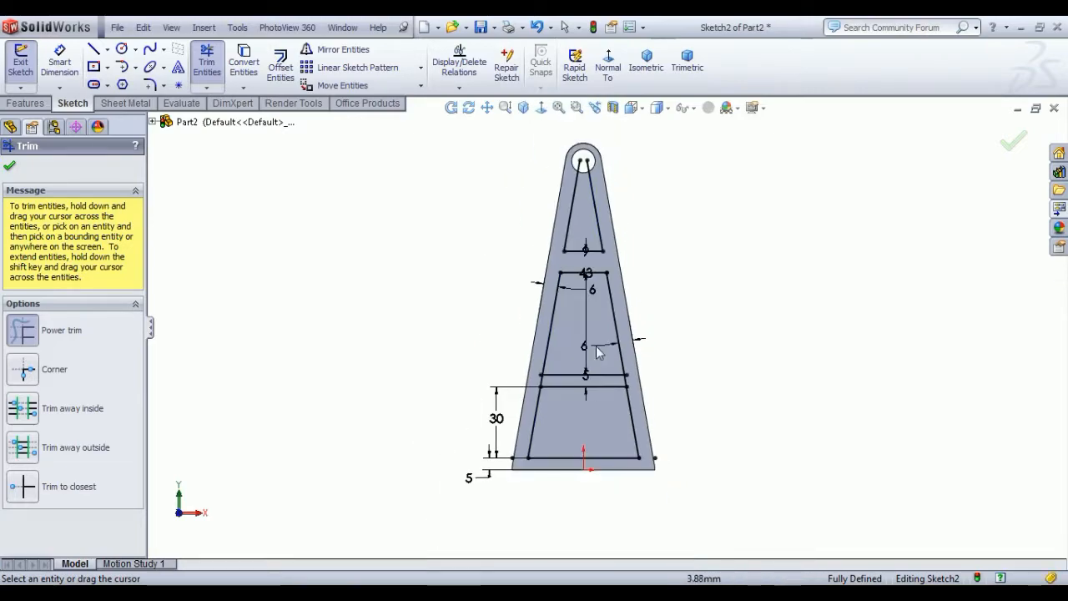
# - Trim the slanted segments between the middle and lower windows and the overhanging ends of the middle window's lower line
pyautogui.scroll(-5, 563, 358)
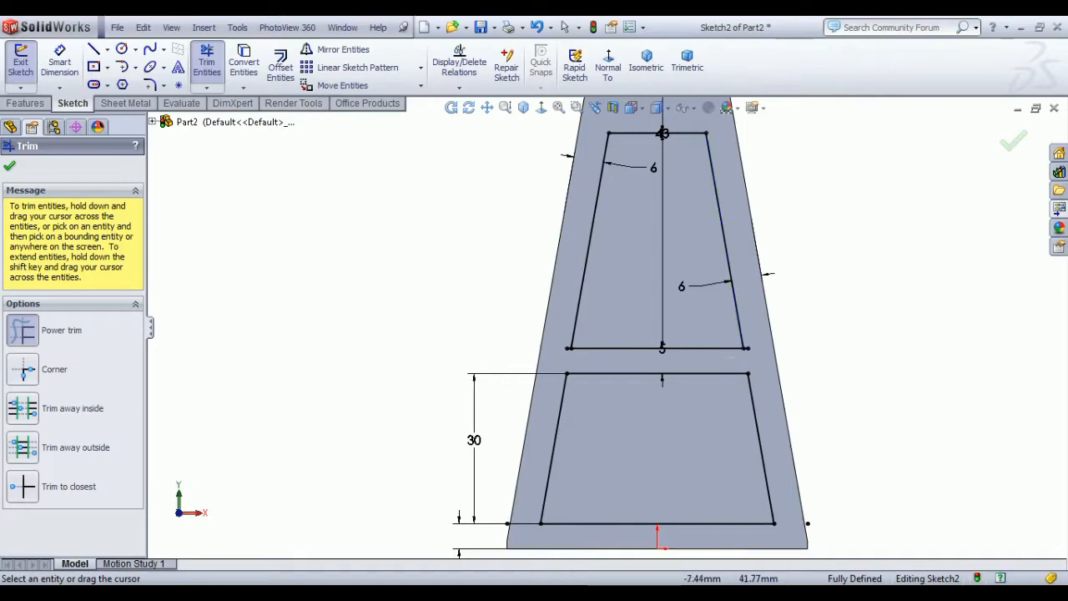
pyautogui.scroll(-6, 539, 344)
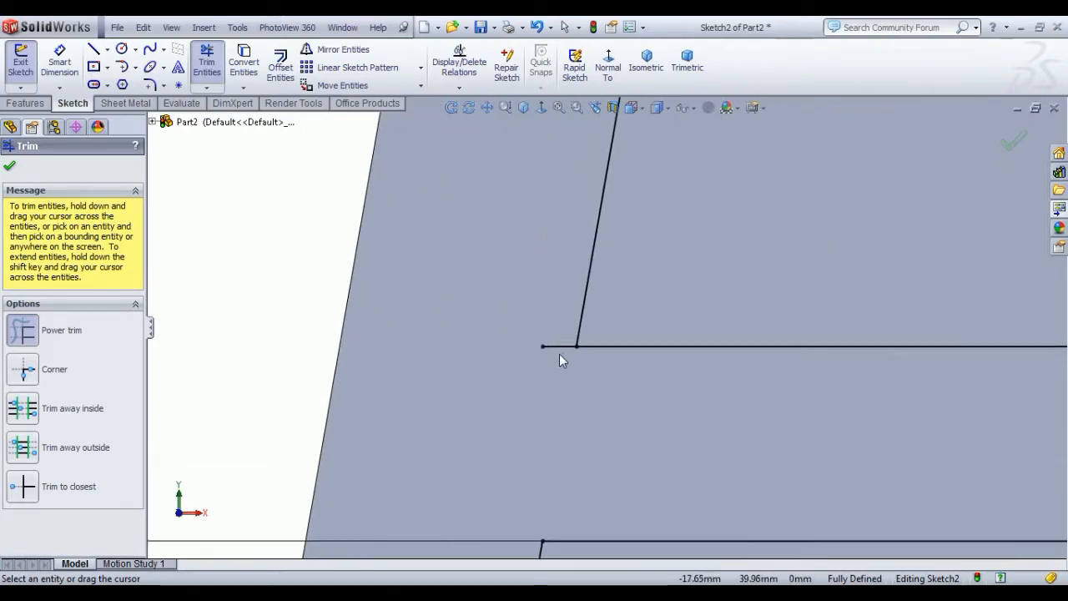
pyautogui.scroll(5, 660, 375)
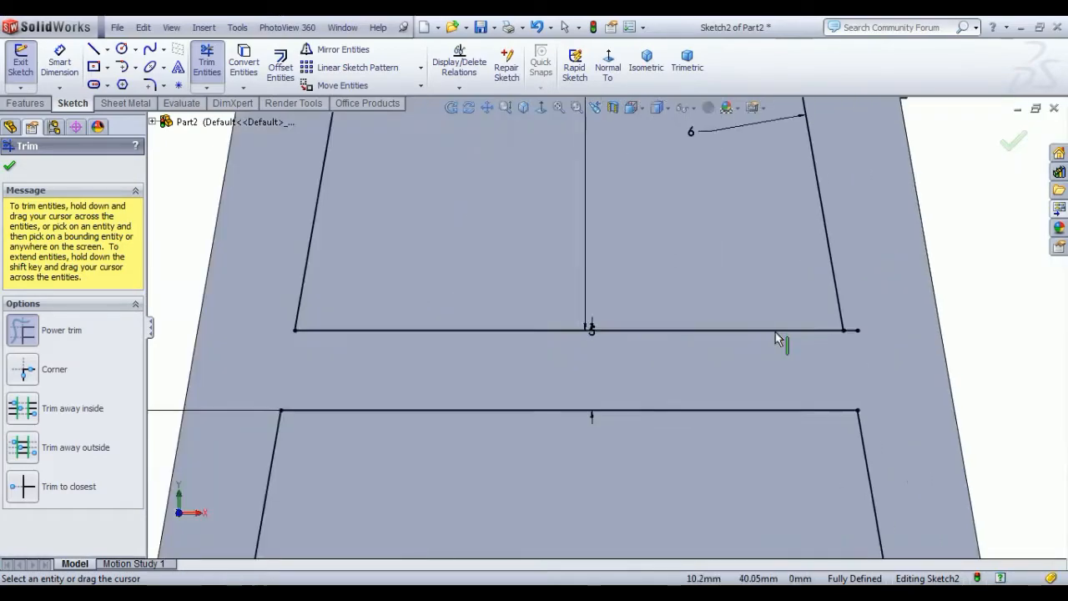
pyautogui.scroll(-5, 844, 310)
pyautogui.click(843, 343)
pyautogui.scroll(5, 839, 376)
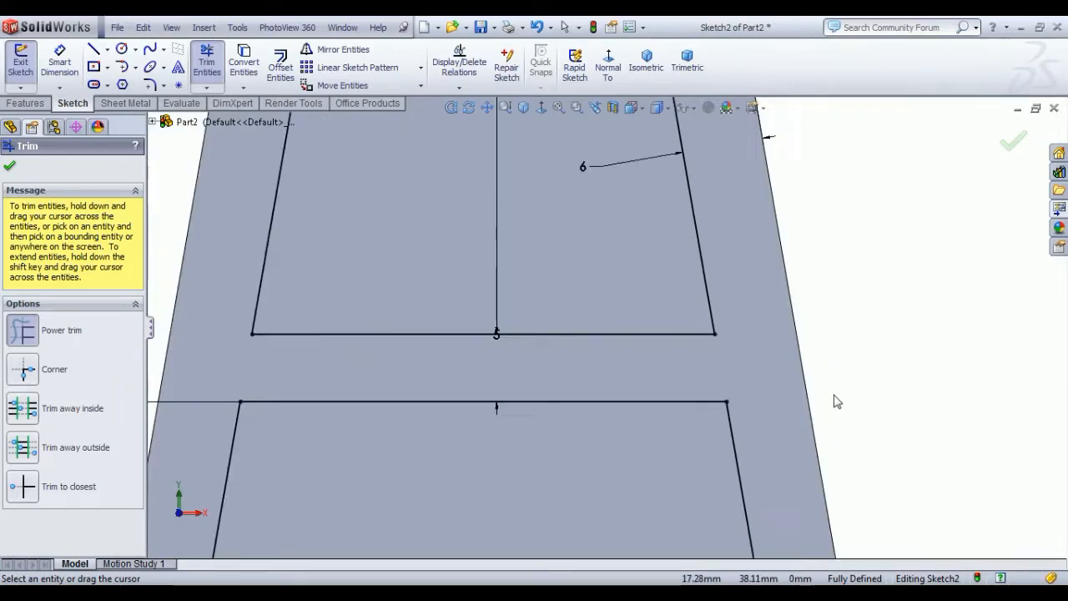
pyautogui.scroll(2, 837, 401)
pyautogui.scroll(3, 699, 398)
pyautogui.scroll(-3, 606, 148)
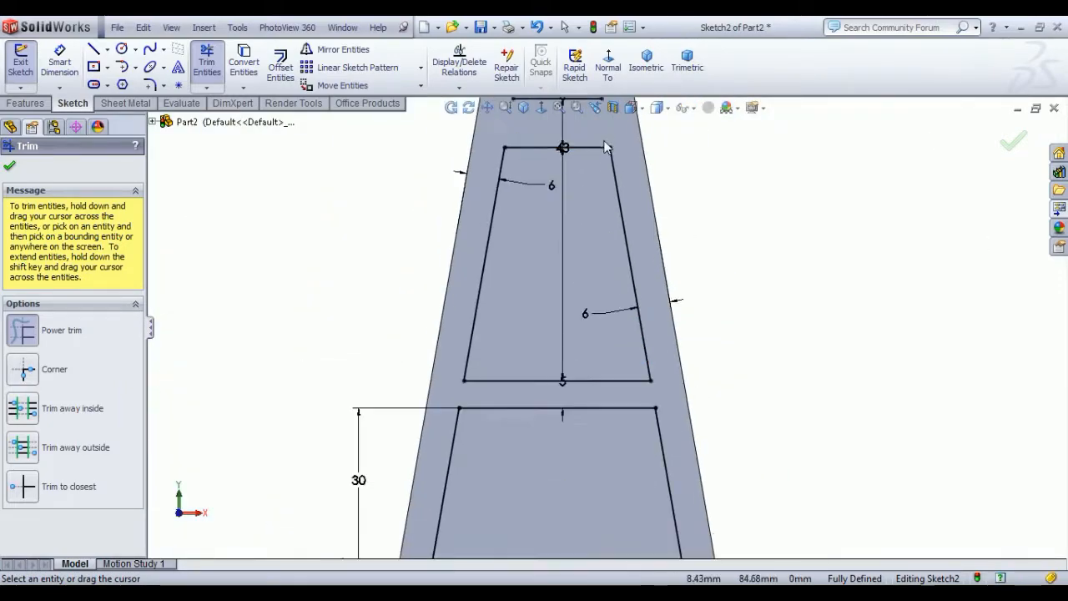
pyautogui.scroll(-6, 625, 213)
pyautogui.scroll(3, 616, 216)
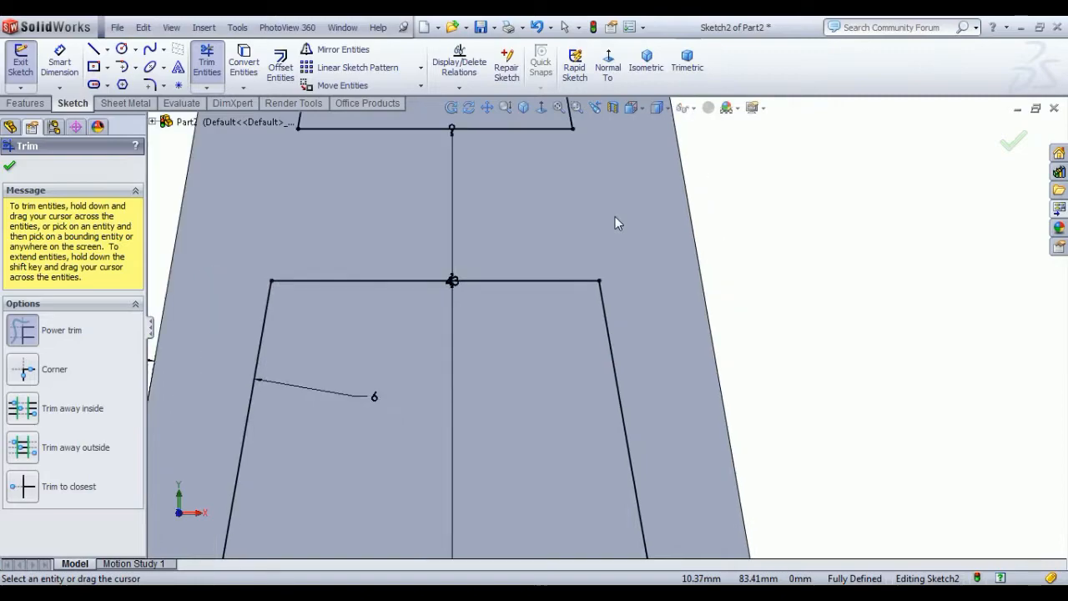
pyautogui.scroll(4, 615, 223)
pyautogui.rightClick(381, 277)
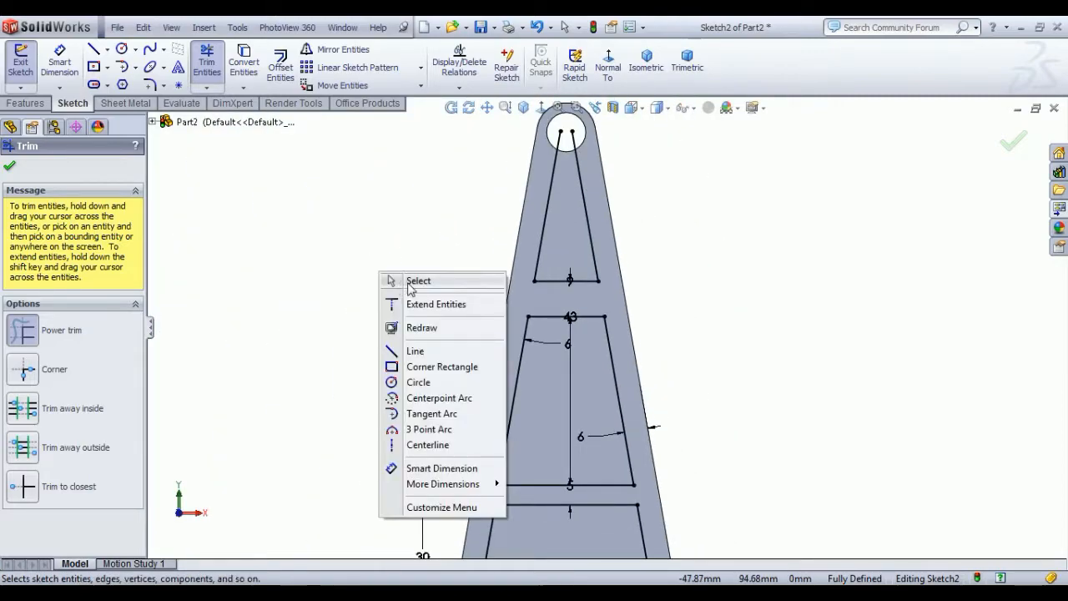
pyautogui.click(413, 283)
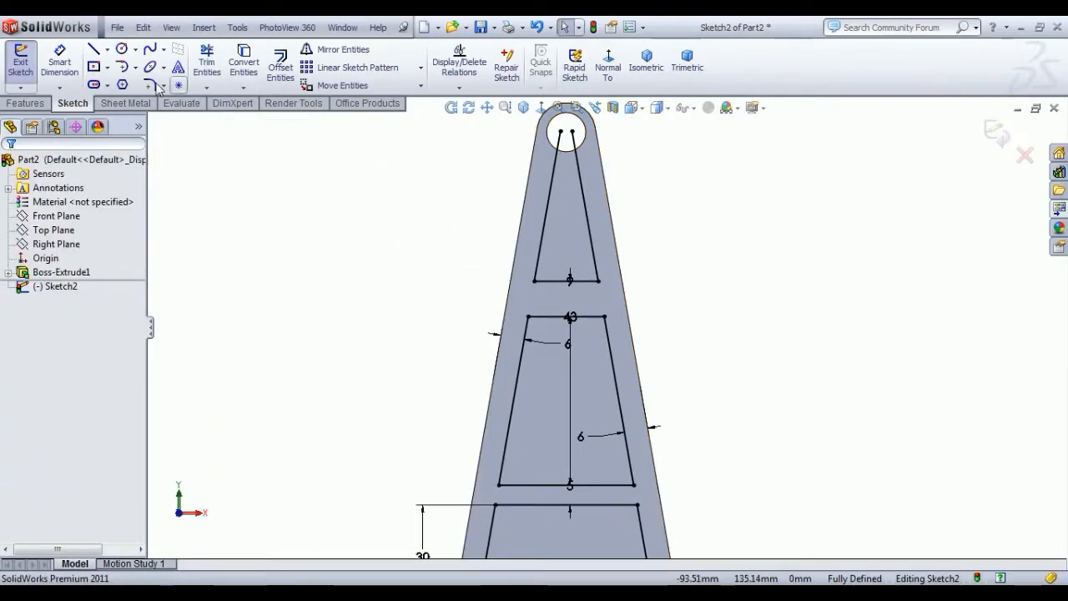
# - Sketch a perimeter circle touching both slanted lines of the upper window, just below the plate's round hole
pyautogui.click(122, 52)
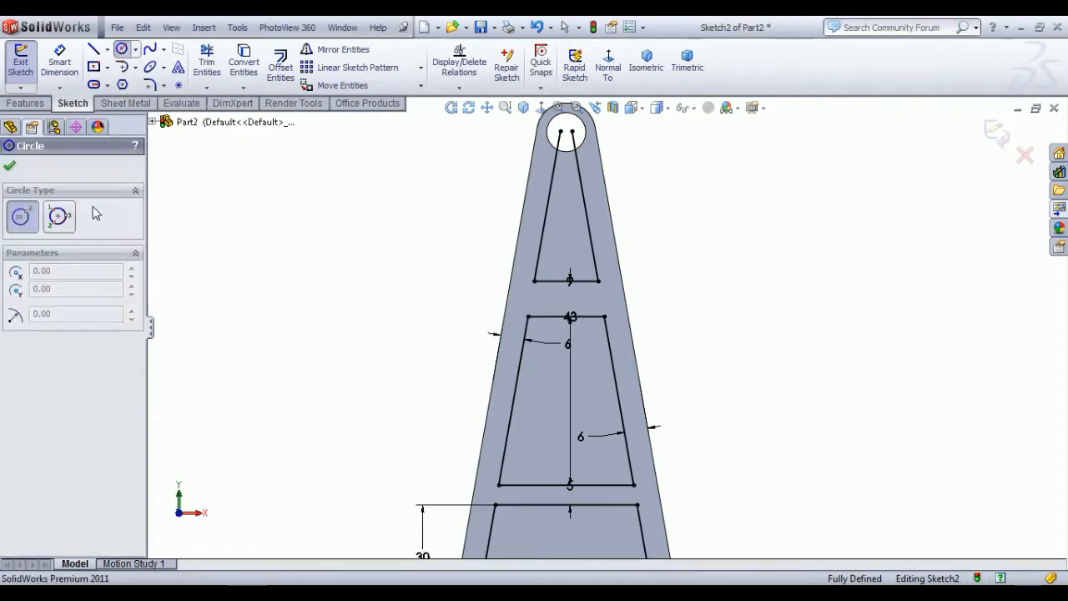
pyautogui.click(60, 221)
pyautogui.scroll(-5, 640, 227)
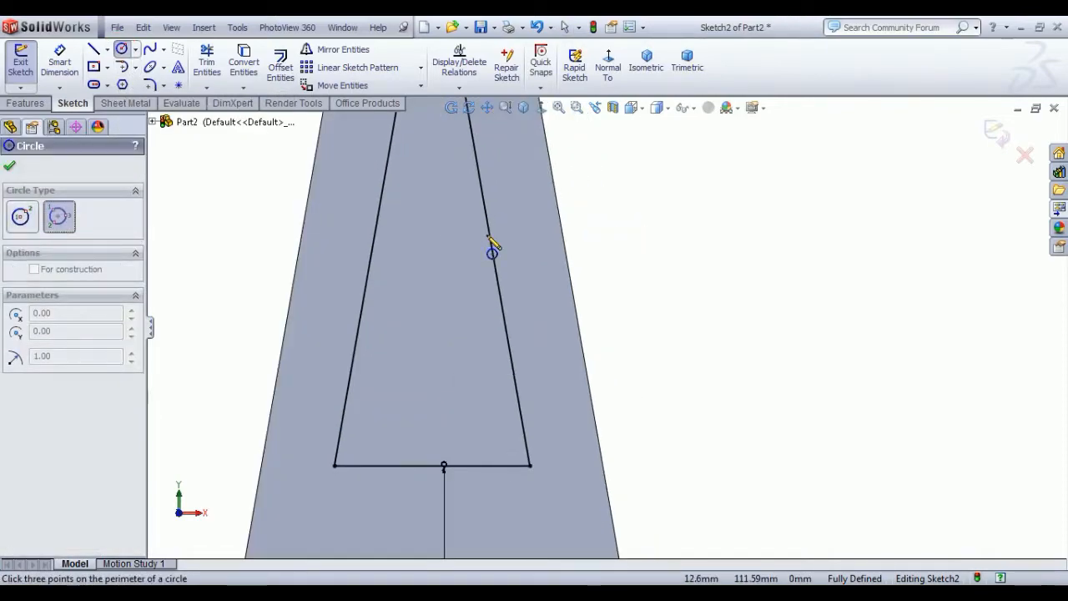
pyautogui.click(381, 206)
pyautogui.click(483, 193)
pyautogui.click(456, 256)
pyautogui.rightClick(715, 219)
pyautogui.click(754, 222)
pyautogui.scroll(3, 475, 254)
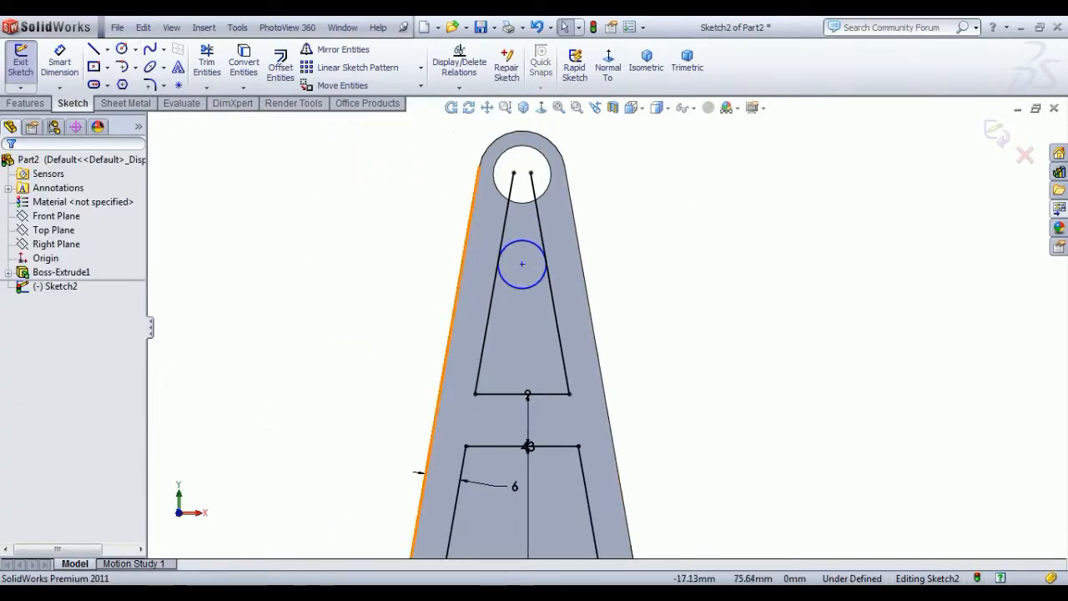
# - Check the part drawing and dimension the circle's centre 23 mm above the upper window's lower line
pyautogui.hotkey('alt', 'Tab')
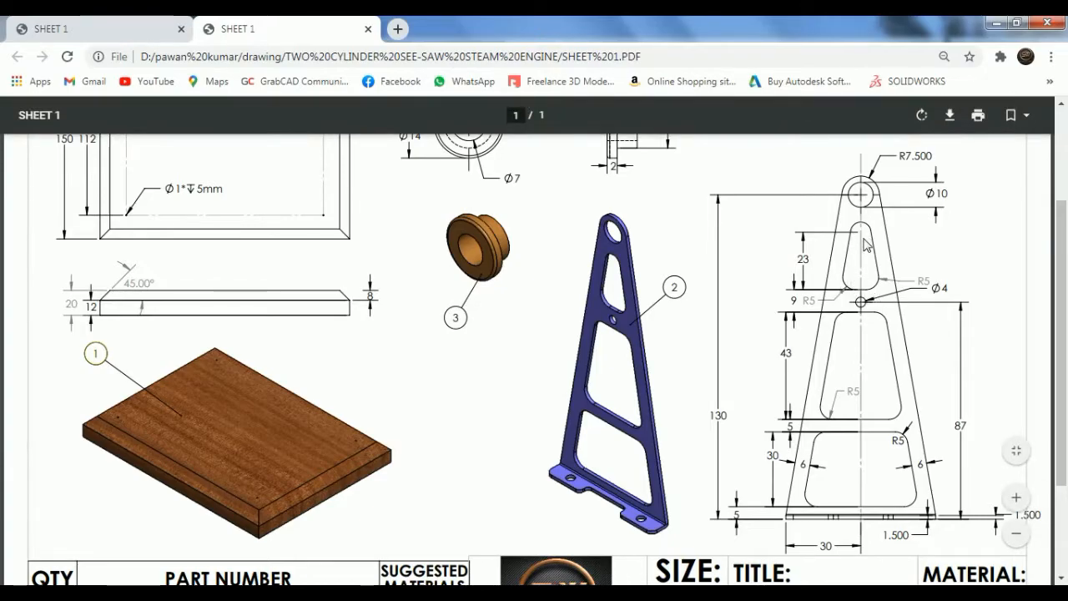
pyautogui.hotkey('alt', 'Tab')
pyautogui.click(58, 64)
pyautogui.click(523, 265)
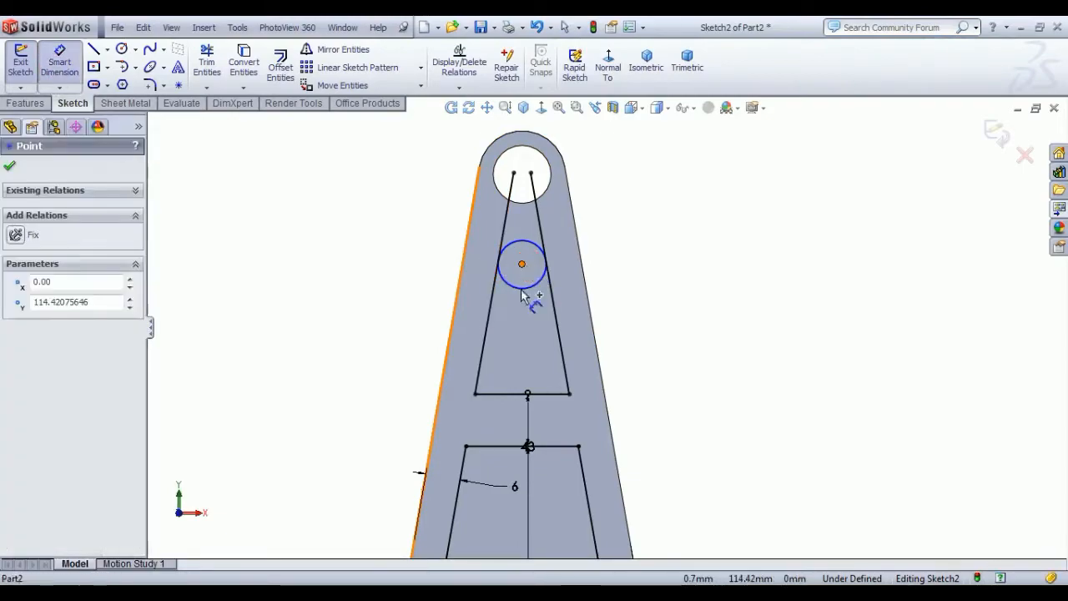
pyautogui.click(483, 390)
pyautogui.click(401, 318)
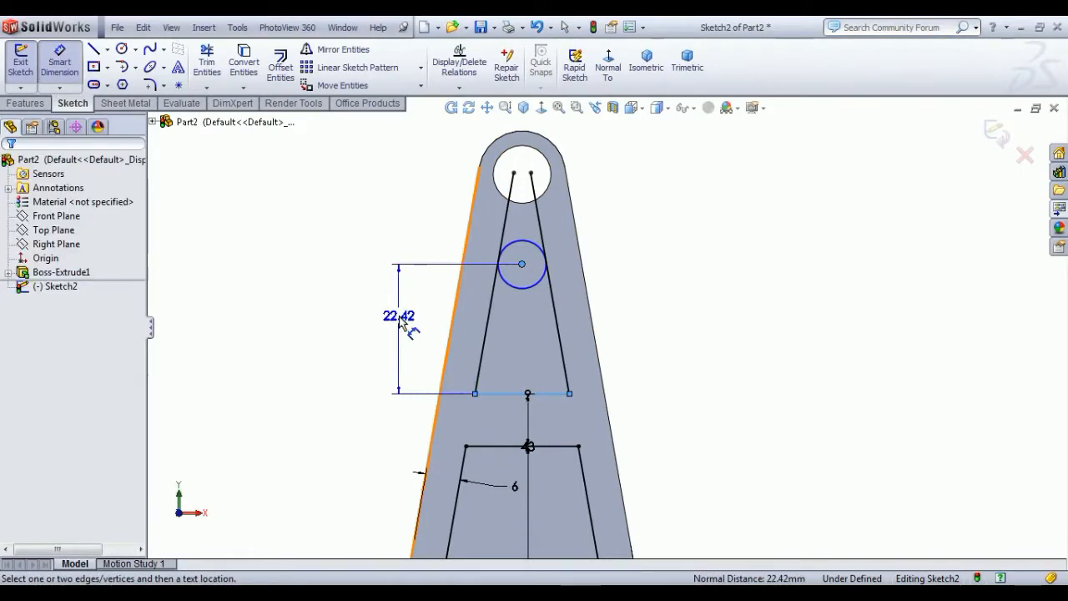
pyautogui.write('23')
pyautogui.press('Return')
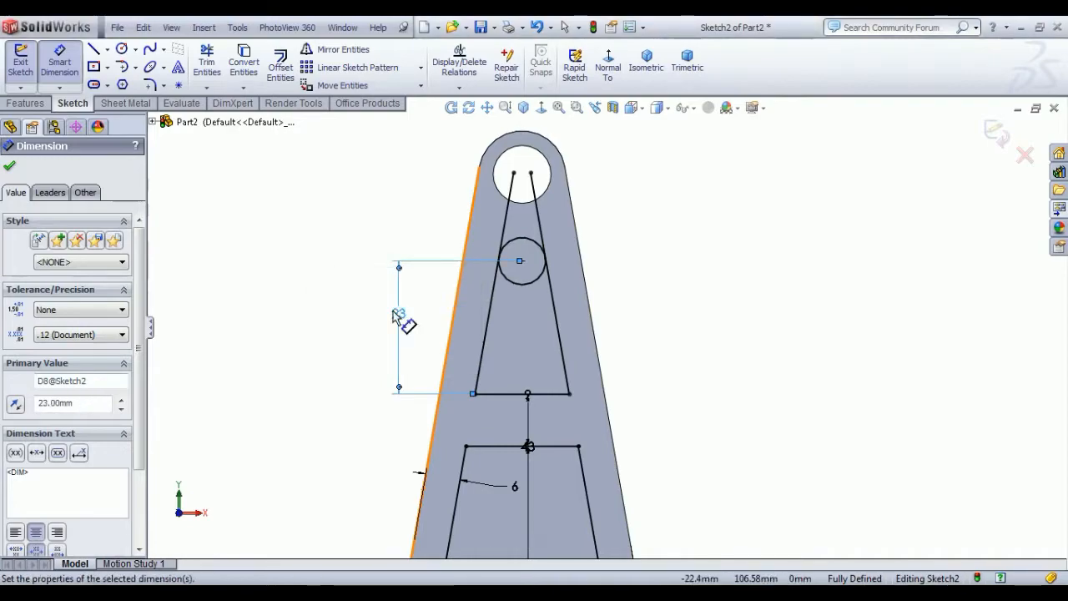
pyautogui.rightClick(342, 242)
pyautogui.click(375, 253)
# - Trim the circle's lower arc and the slanted lines above it to give the upper window a rounded top
pyautogui.click(207, 62)
pyautogui.moveTo(479, 223)
pyautogui.mouseDown()
pyautogui.moveTo(547, 219)
pyautogui.moveTo(527, 303)
pyautogui.mouseUp()
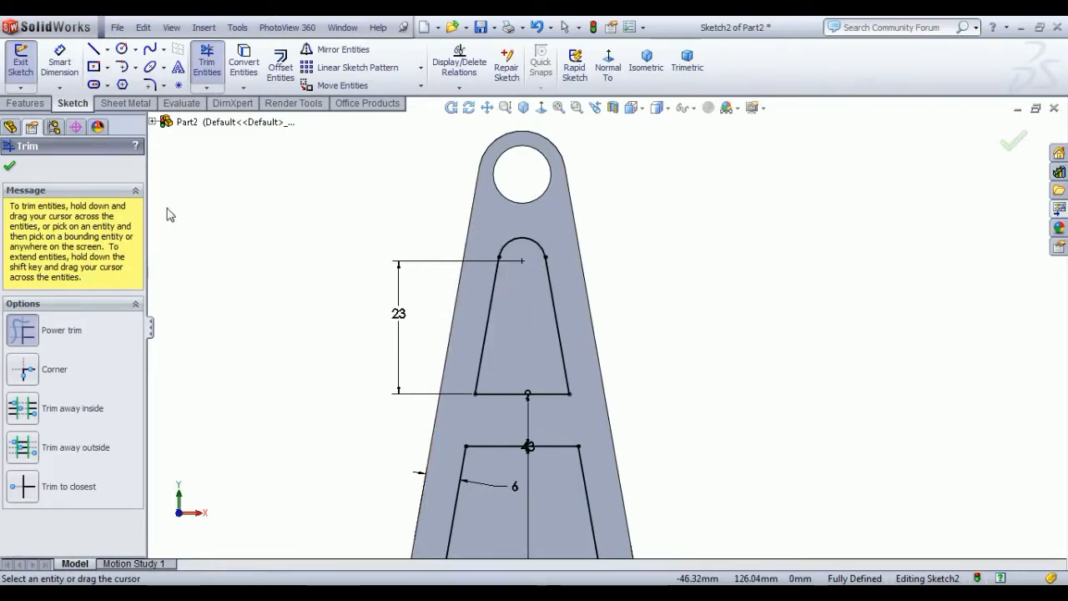
pyautogui.click(8, 166)
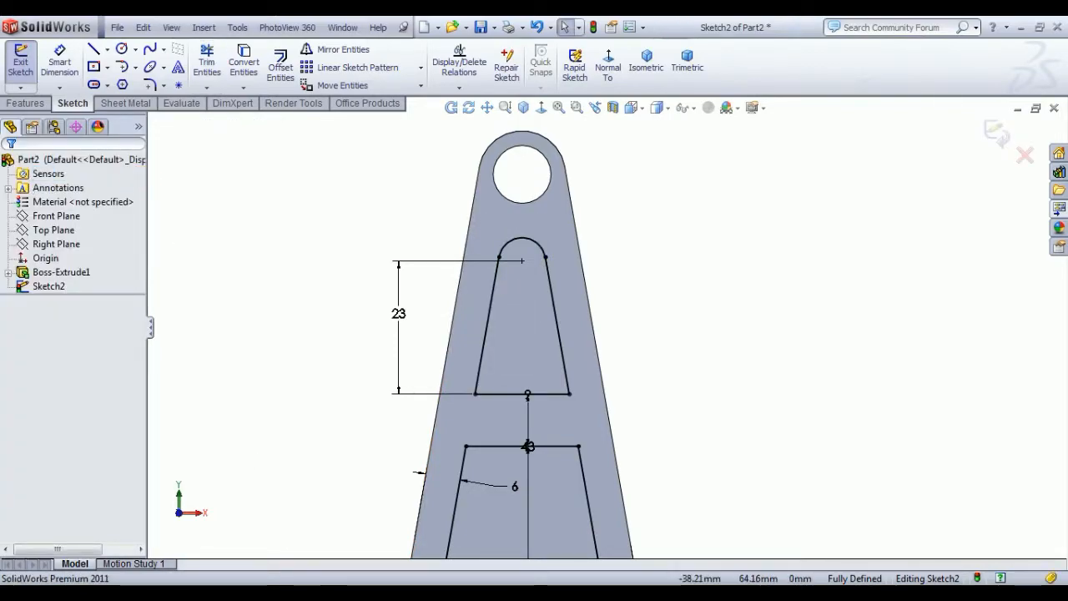
# - Select the upper window's two lower corners and all four middle window corners for 5 mm sketch fillets
pyautogui.scroll(2, 511, 464)
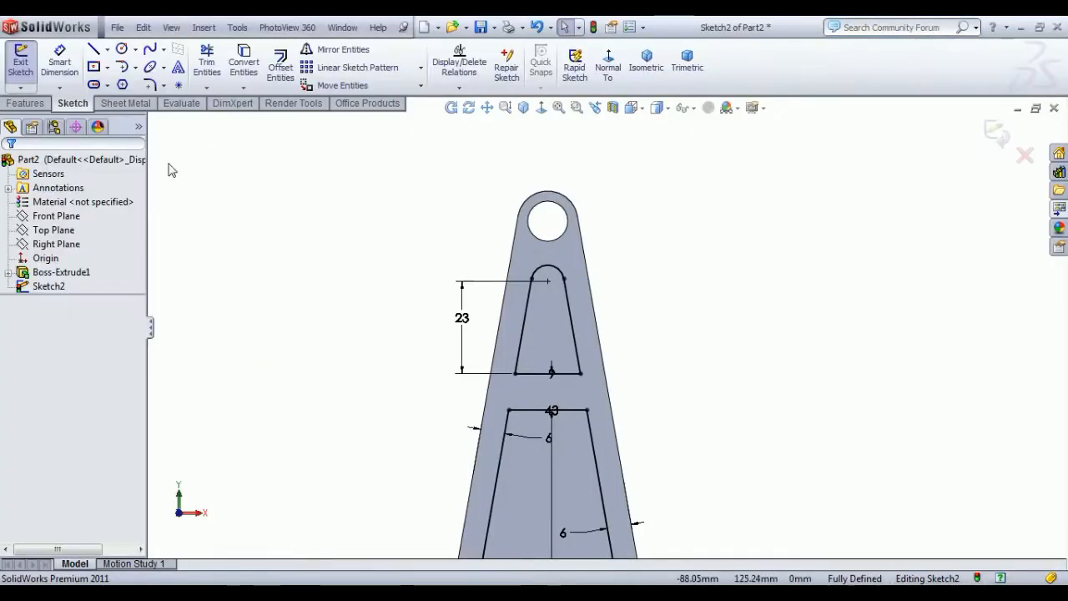
pyautogui.click(150, 86)
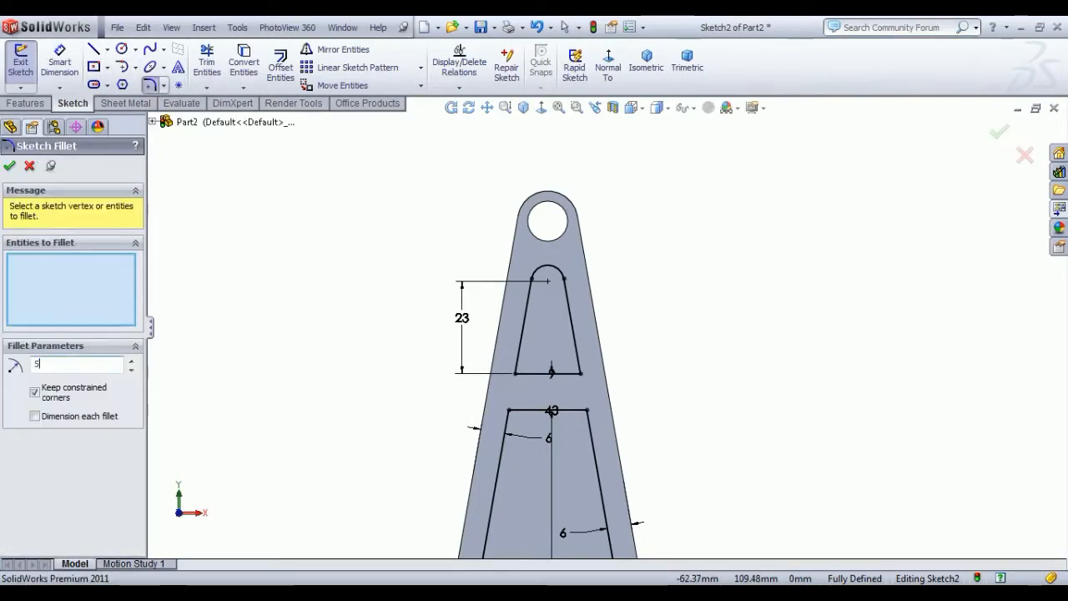
pyautogui.click(513, 376)
pyautogui.click(579, 376)
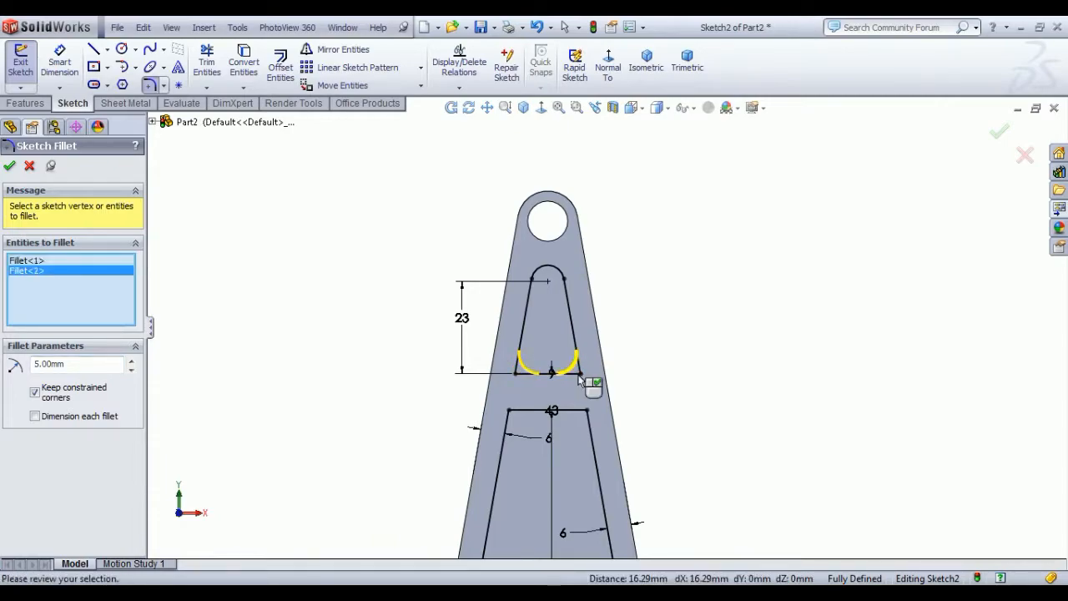
pyautogui.hotkey('alt', 'Tab')
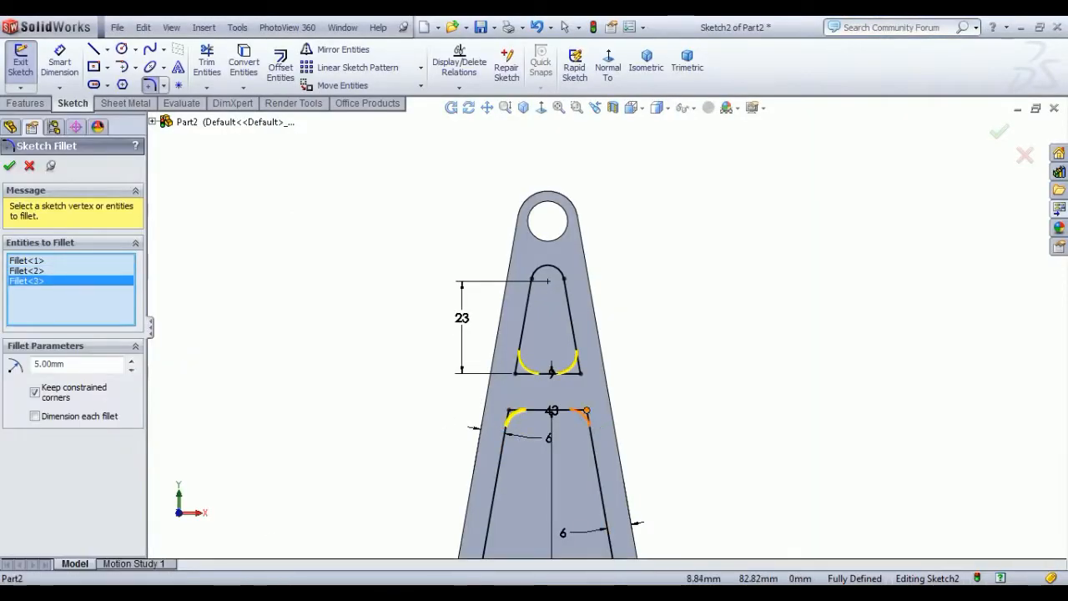
pyautogui.click(586, 412)
pyautogui.scroll(3, 580, 475)
pyautogui.click(614, 475)
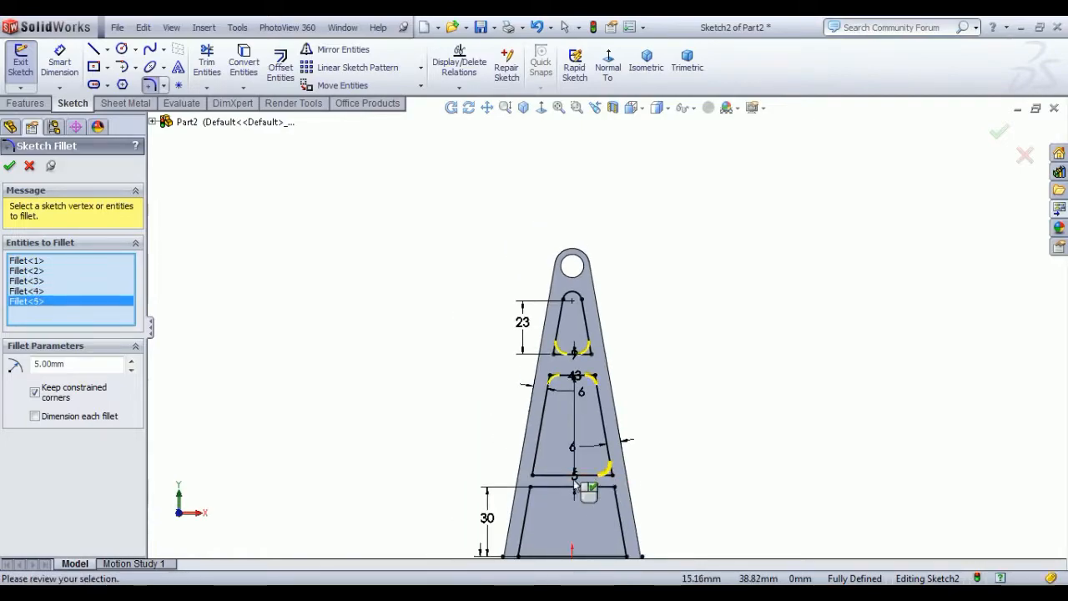
pyautogui.click(533, 474)
pyautogui.scroll(-3, 546, 490)
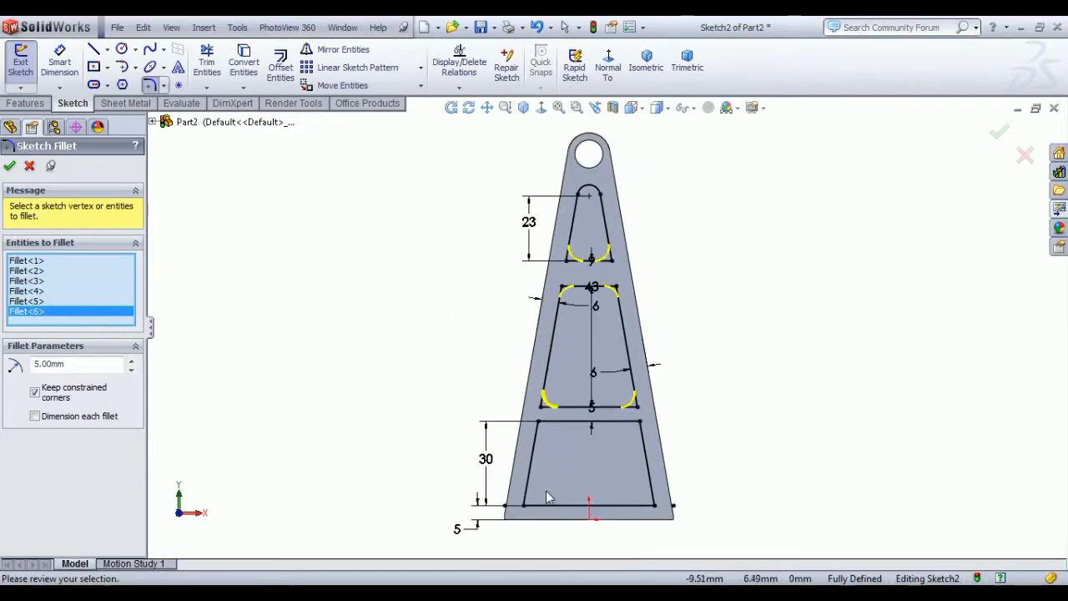
# - Add the lower window's four corners to the selection and apply the 5 mm sketch fillets
pyautogui.click(539, 376)
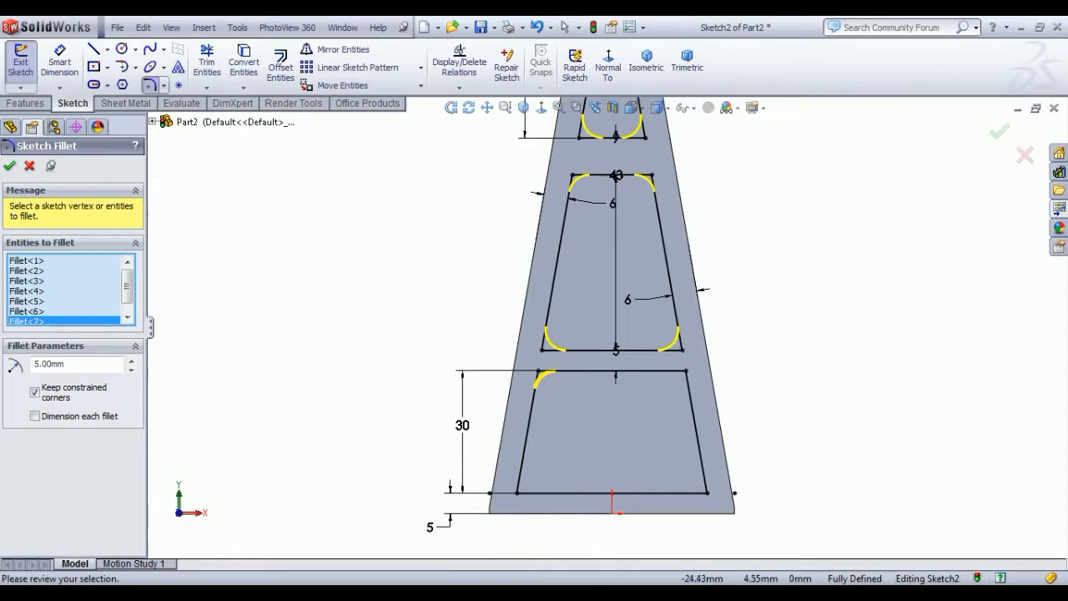
pyautogui.click(517, 494)
pyautogui.click(706, 494)
pyautogui.click(686, 371)
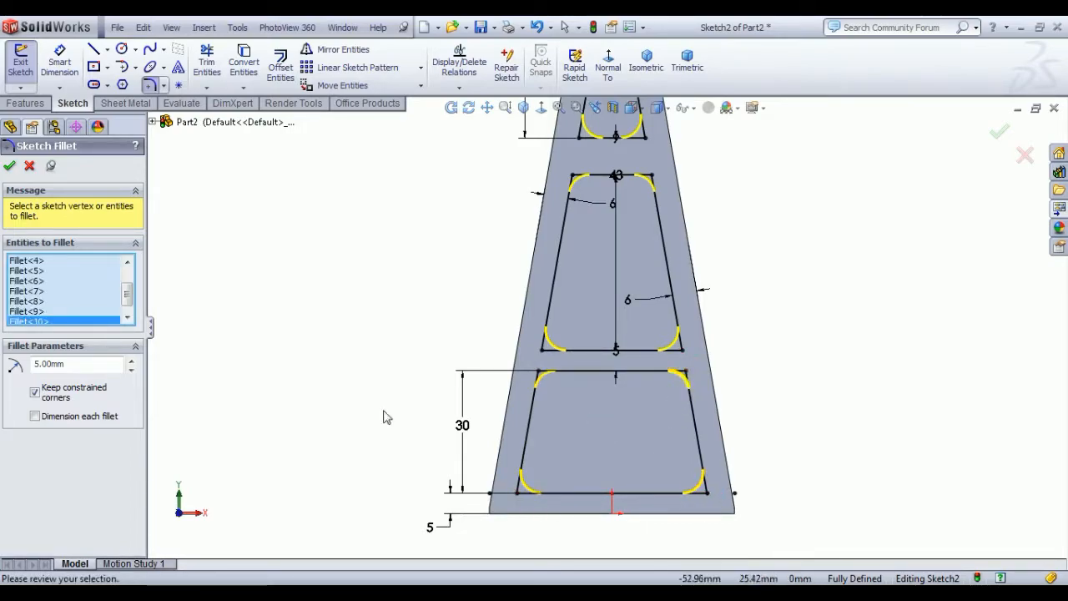
pyautogui.click(10, 166)
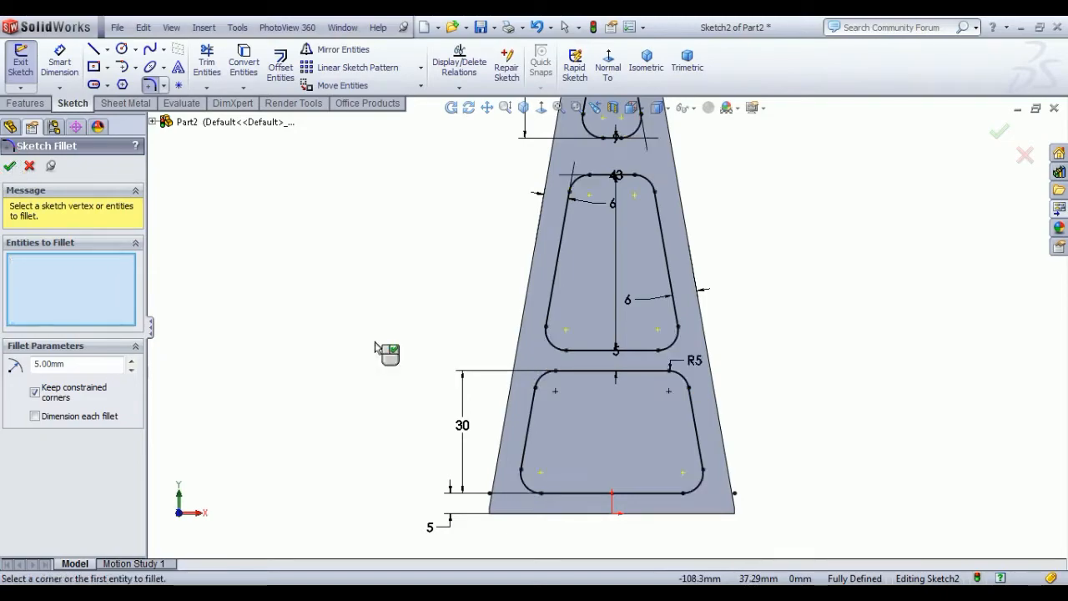
pyautogui.scroll(2, 712, 281)
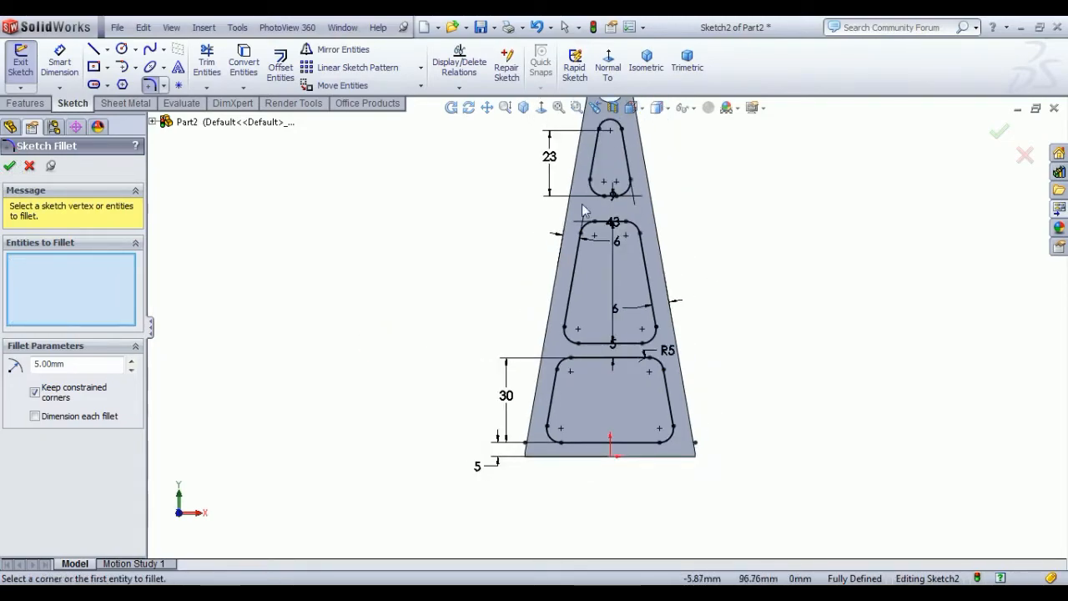
pyautogui.click(9, 172)
pyautogui.click(329, 229)
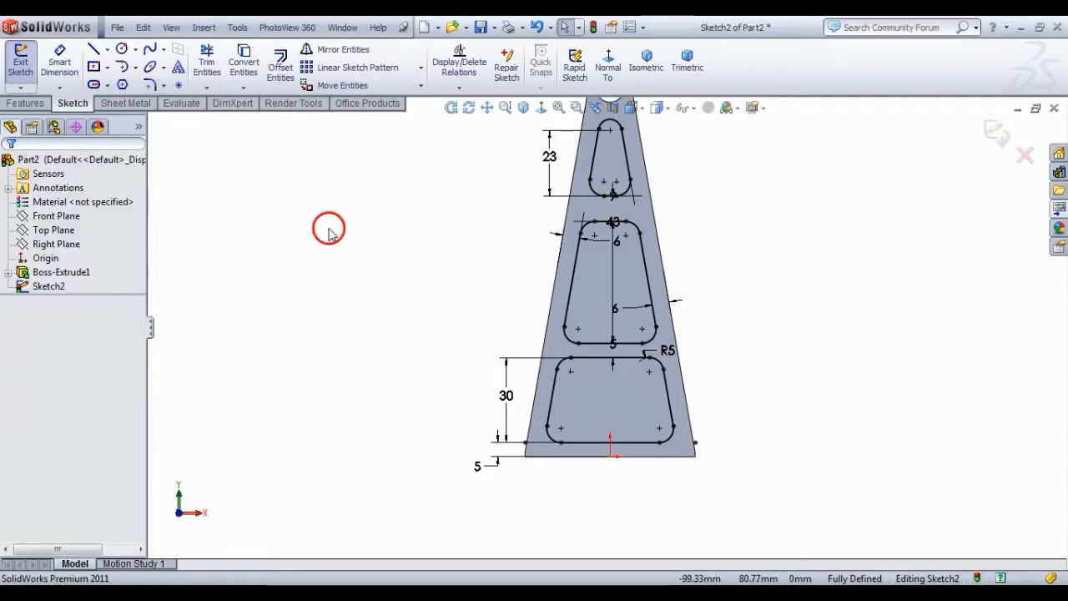
# - Check the part drawing and sketch a 4 mm diameter circle between the upper and middle windows
pyautogui.hotkey('alt', 'Tab')
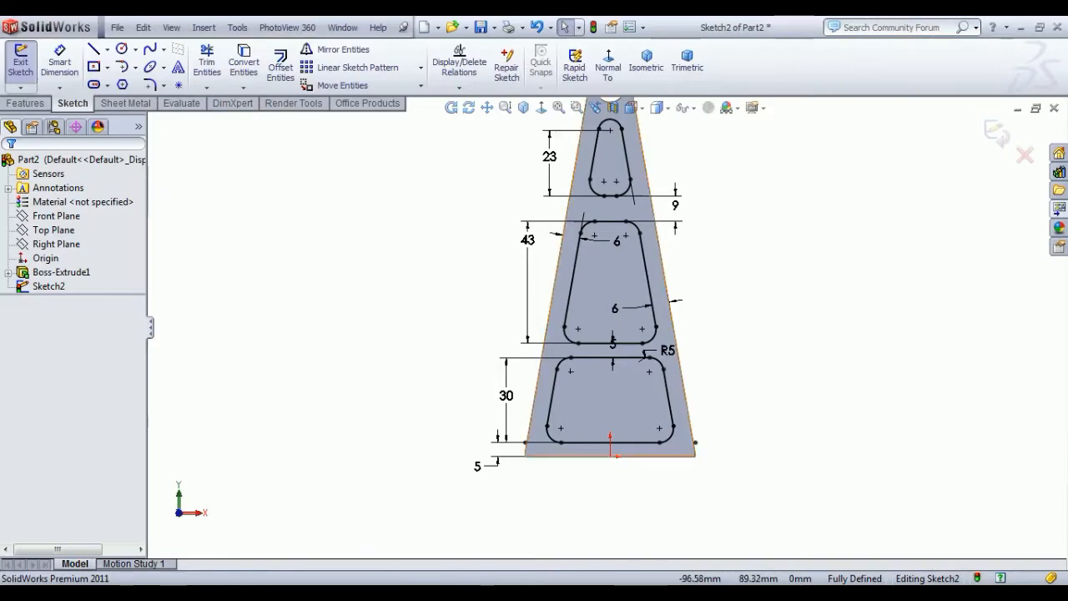
pyautogui.click(121, 50)
pyautogui.scroll(-3, 622, 238)
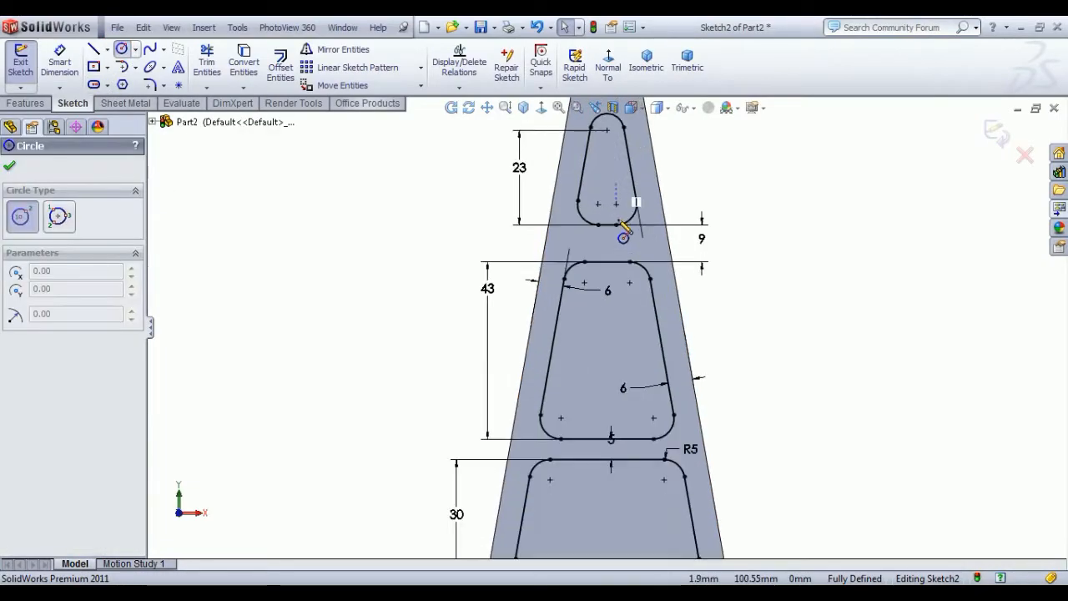
pyautogui.click(605, 262)
pyautogui.click(616, 264)
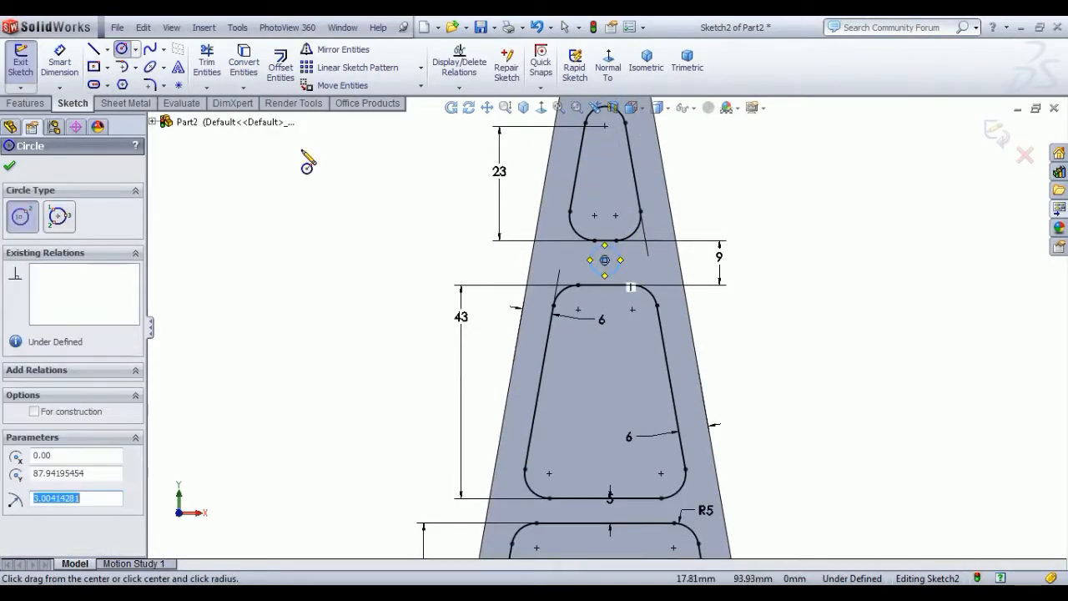
pyautogui.click(59, 60)
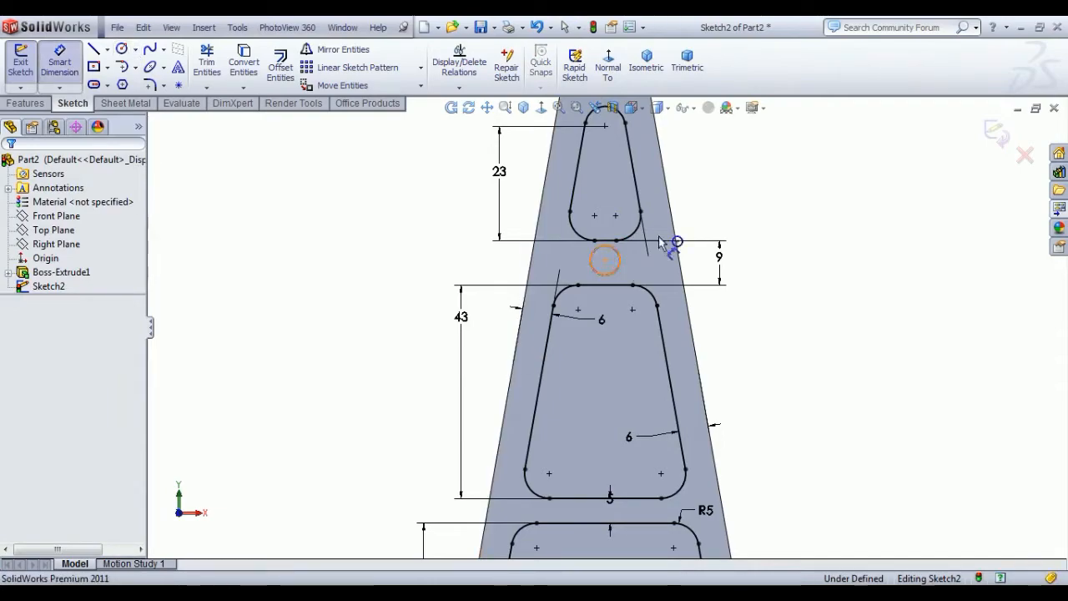
pyautogui.click(615, 258)
pyautogui.click(711, 205)
pyautogui.write('4')
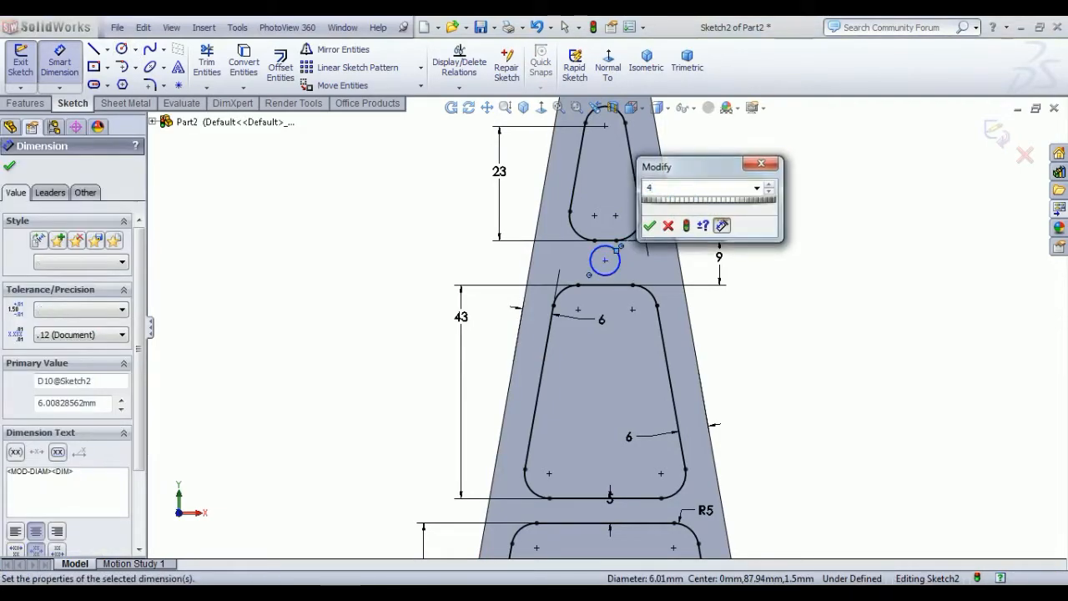
pyautogui.press('Return')
# - Dimension the small circle's centre 87 mm above the plate's bottom edge
pyautogui.click(604, 260)
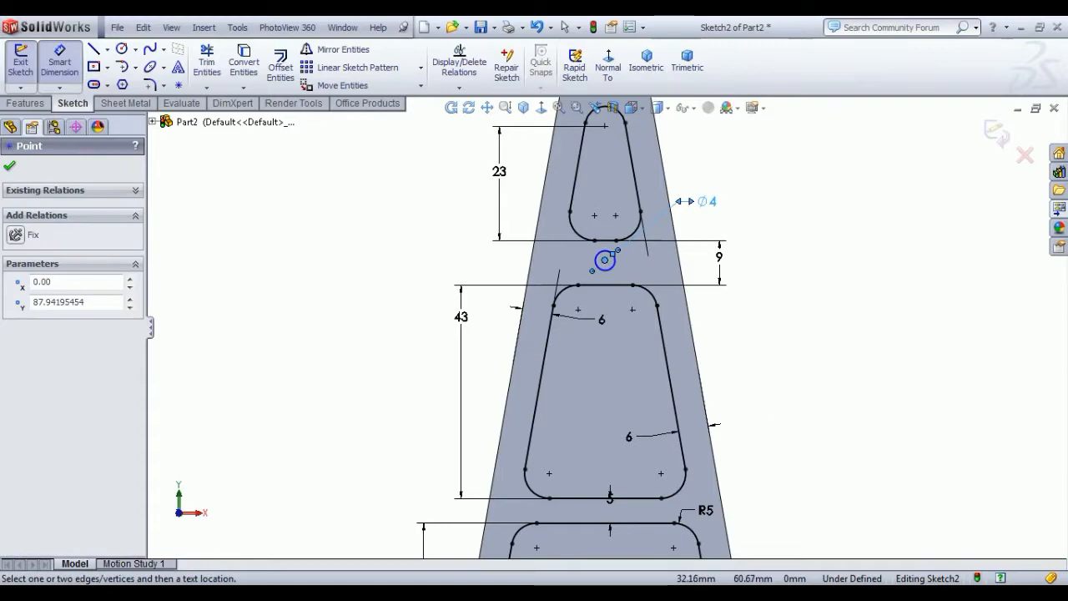
pyautogui.scroll(-4, 609, 334)
pyautogui.click(654, 481)
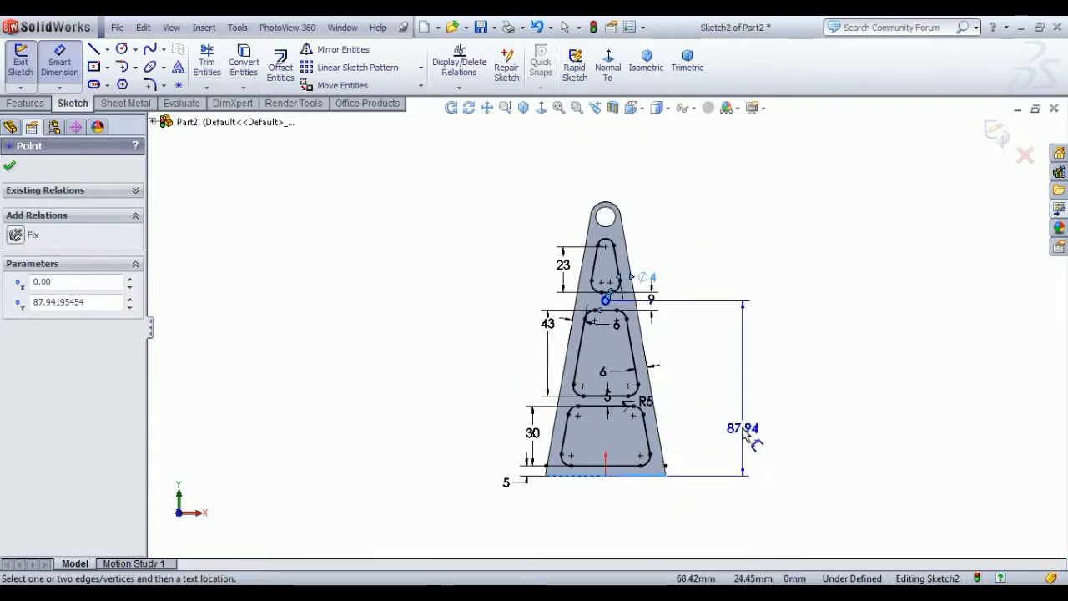
pyautogui.click(751, 435)
pyautogui.write('8')
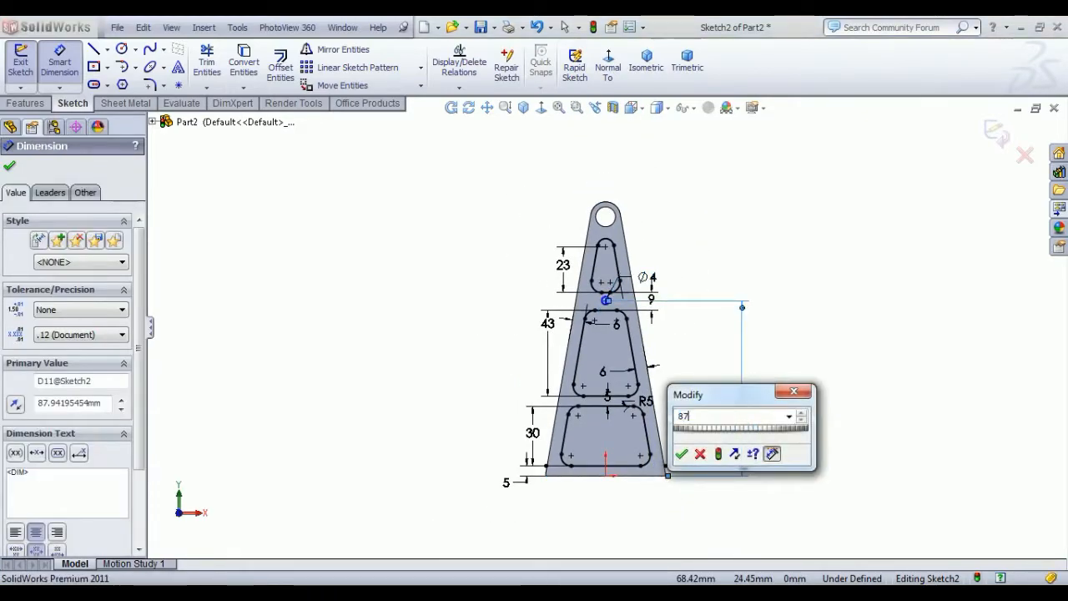
pyautogui.write('7')
pyautogui.press('Return')
pyautogui.rightClick(758, 270)
pyautogui.click(810, 274)
pyautogui.scroll(3, 630, 300)
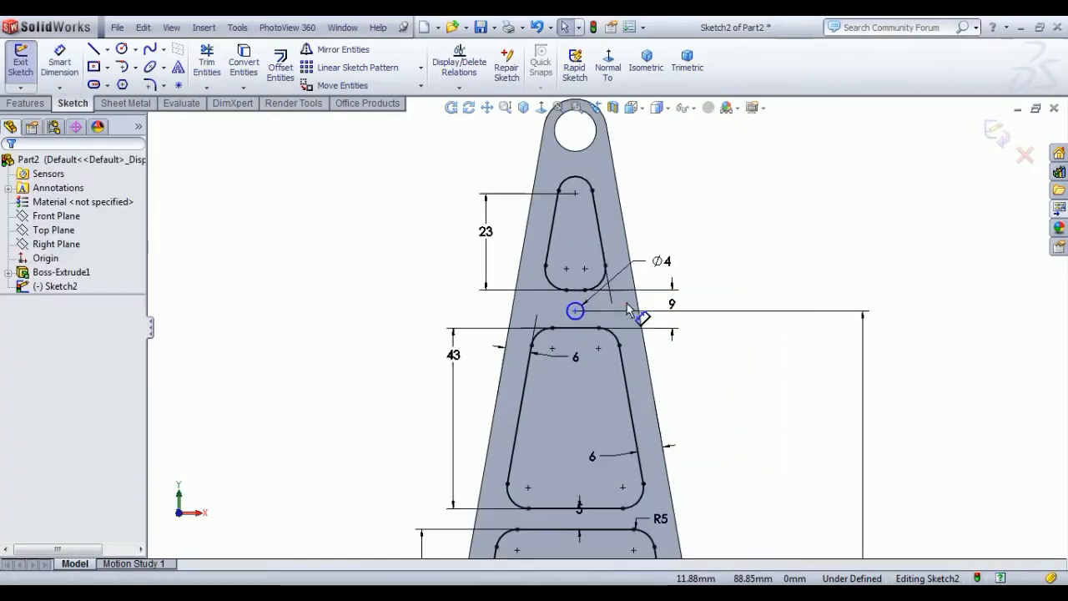
# - Align the small circle's centre vertically with the origin
pyautogui.click(575, 312)
pyautogui.scroll(-3, 607, 328)
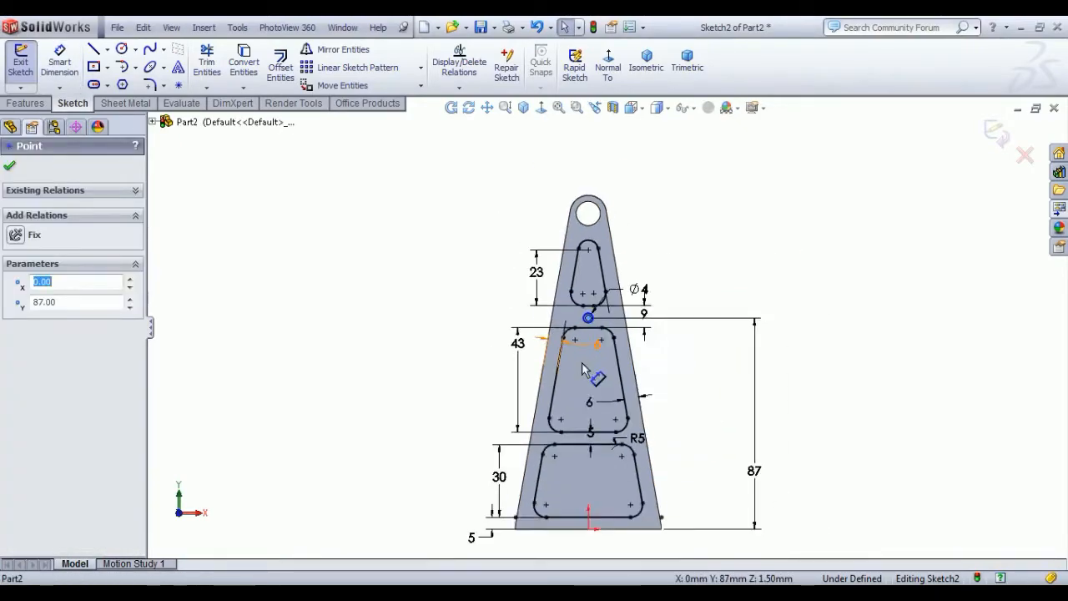
pyautogui.keyDown('ctrl'); pyautogui.click(593, 496); pyautogui.keyUp('ctrl')
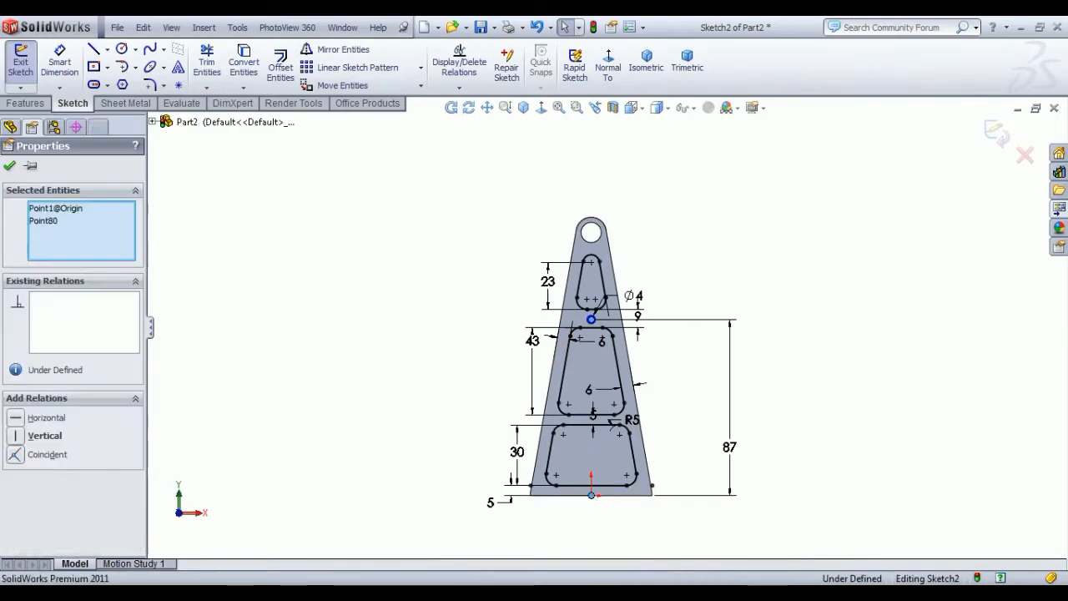
pyautogui.click(656, 436)
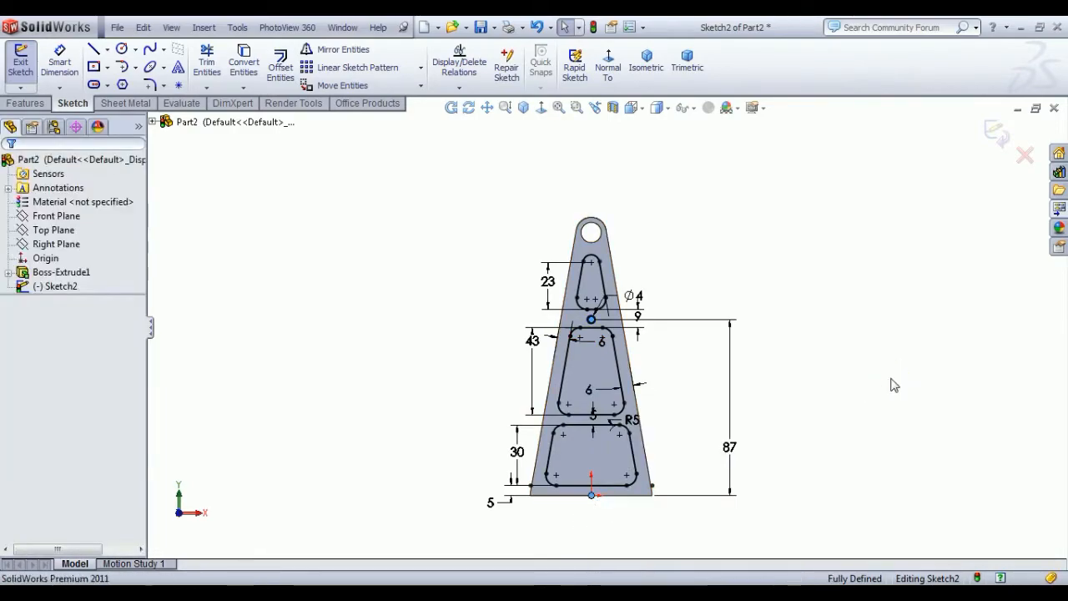
pyautogui.scroll(-3, 656, 339)
pyautogui.scroll(4, 673, 396)
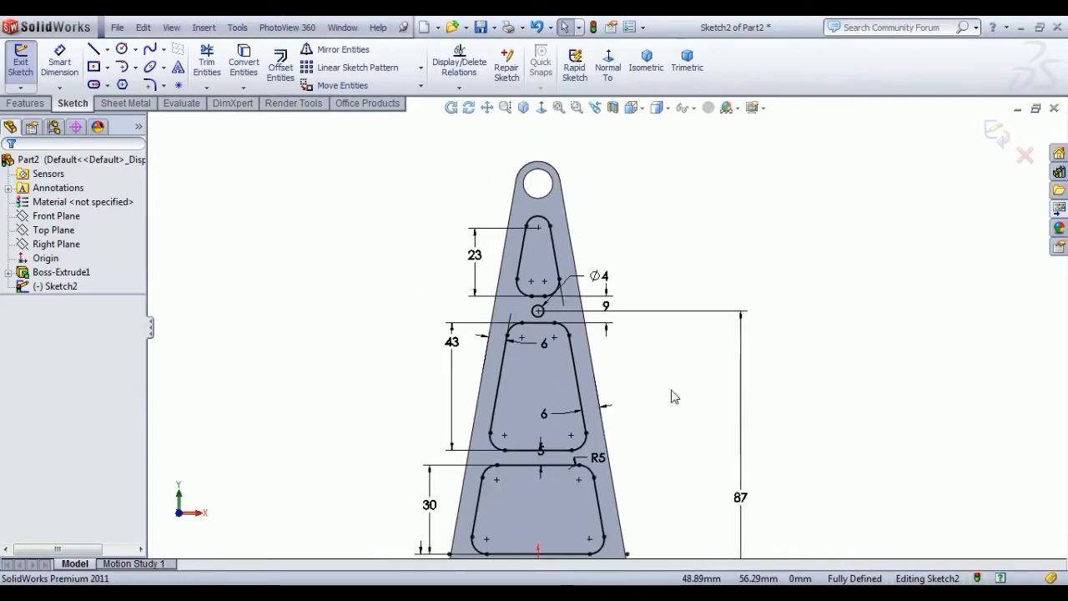
# - Cut the three windows and the small hole through the whole plate with a Through All extruded cut and show it isometrically
pyautogui.click(29, 81)
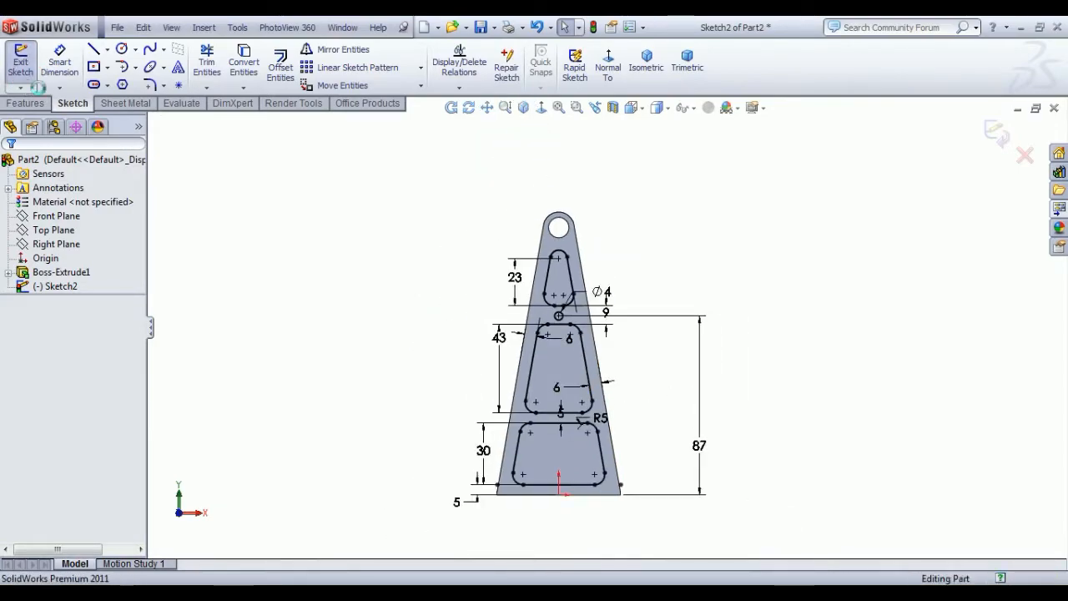
pyautogui.click(224, 67)
pyautogui.click(88, 257)
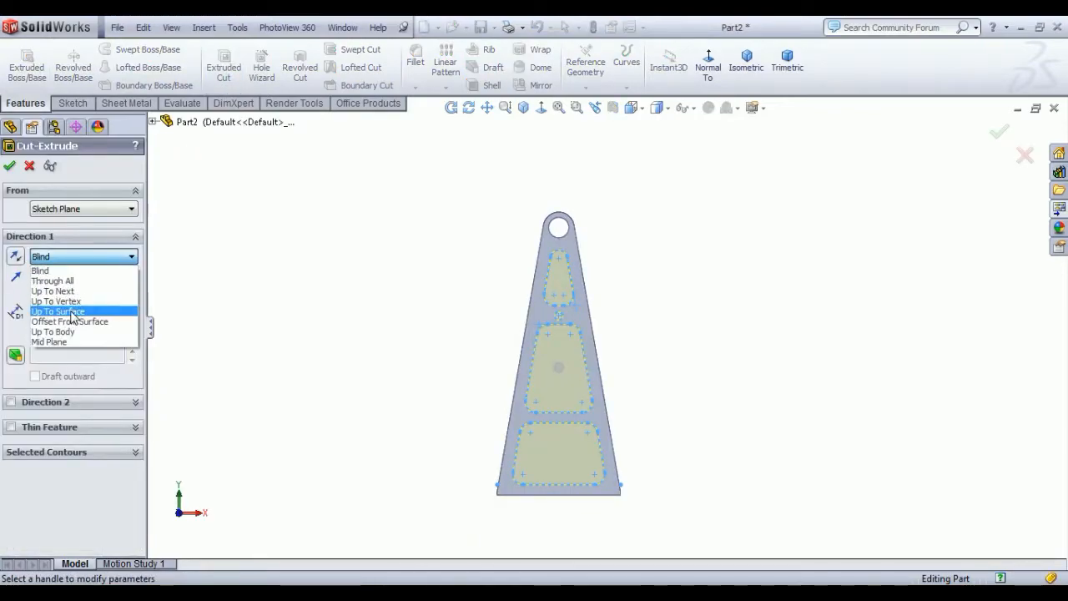
pyautogui.click(89, 281)
pyautogui.moveTo(376, 318); pyautogui.dragTo(417, 330, button='middle')
pyautogui.click(11, 167)
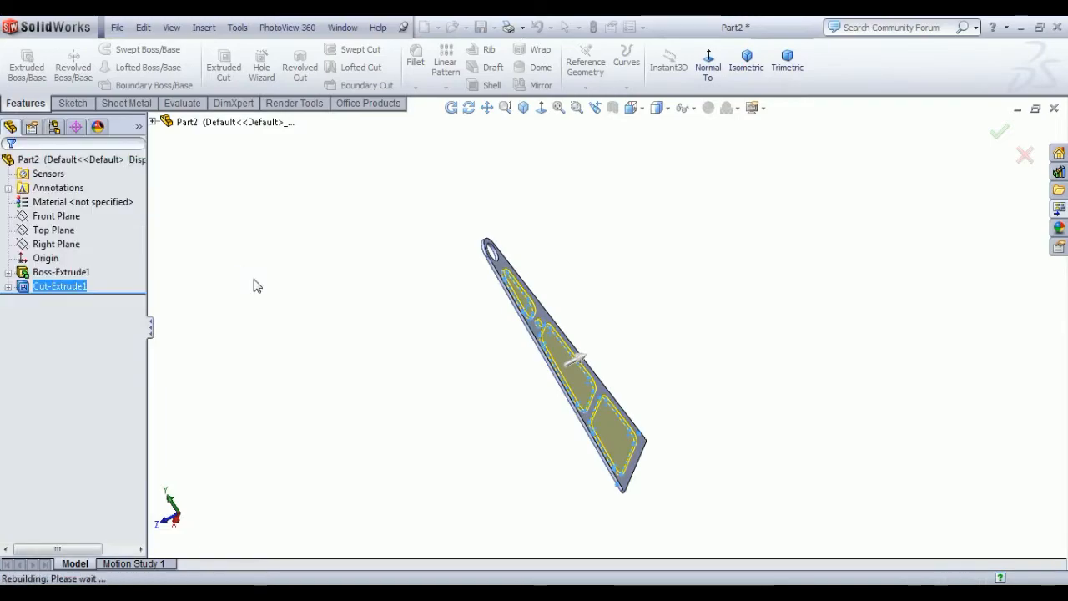
pyautogui.moveTo(279, 345); pyautogui.dragTo(411, 306, button='middle')
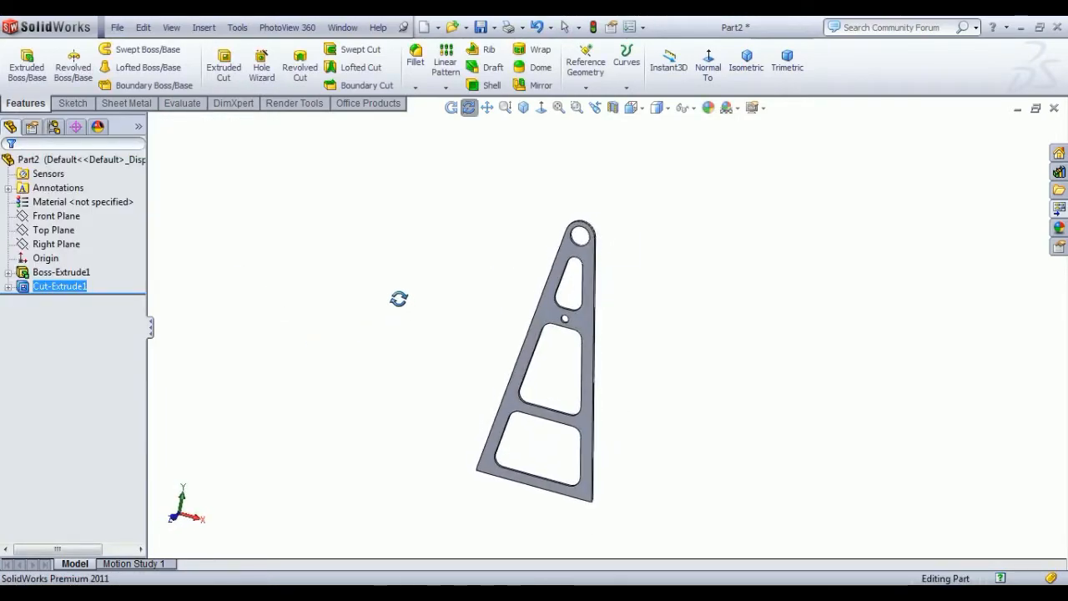
pyautogui.click(745, 60)
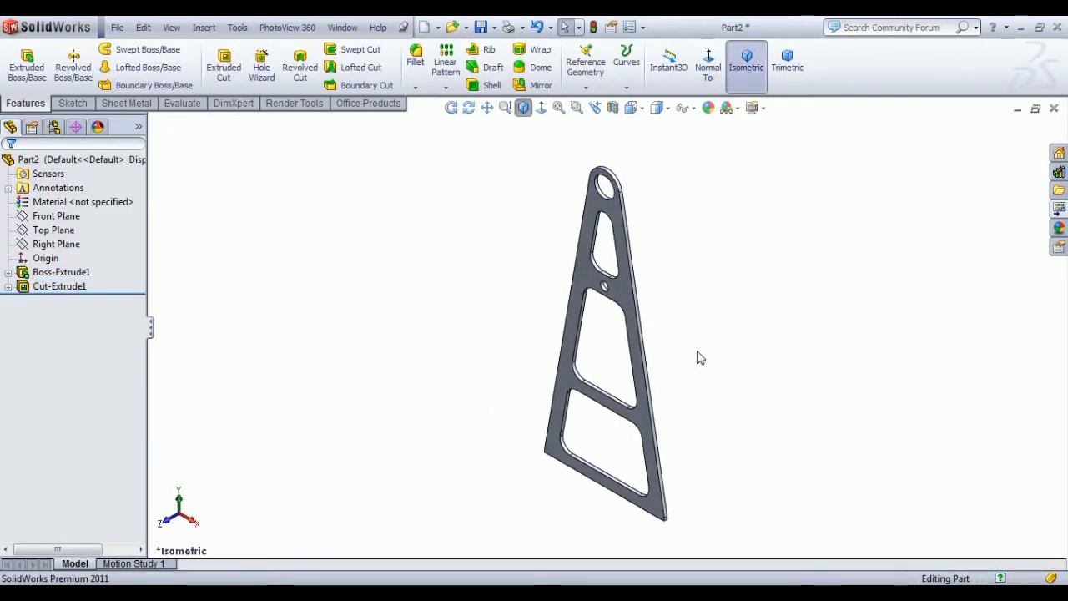
# - Start a sketch on the Top Plane, viewed from the bottom, and check the part drawing for the foot flange's shape and dimensions
pyautogui.click(55, 232)
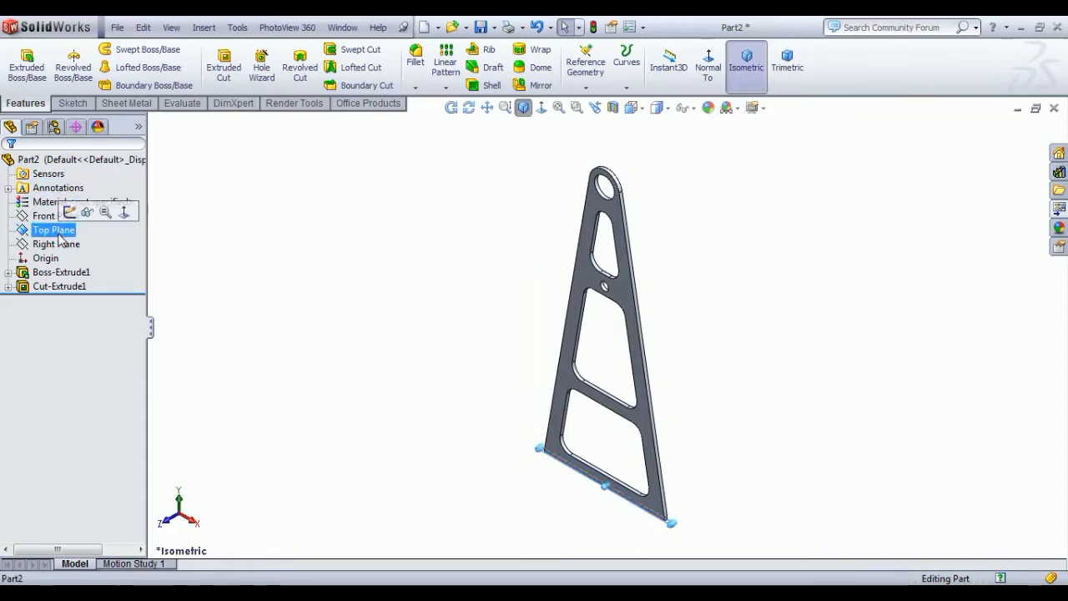
pyautogui.click(70, 213)
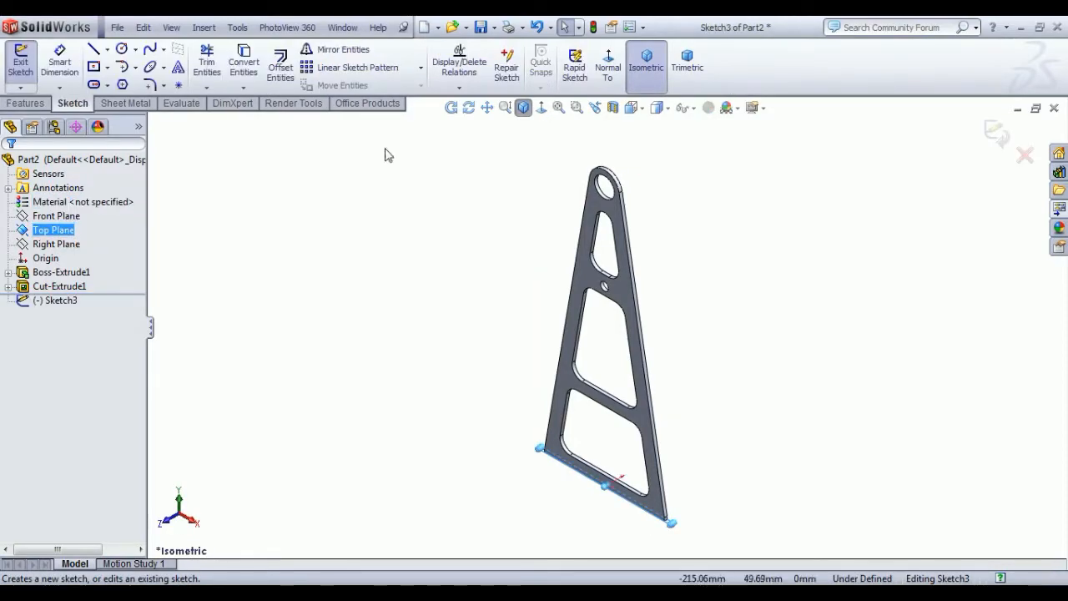
pyautogui.click(607, 75)
pyautogui.click(608, 73)
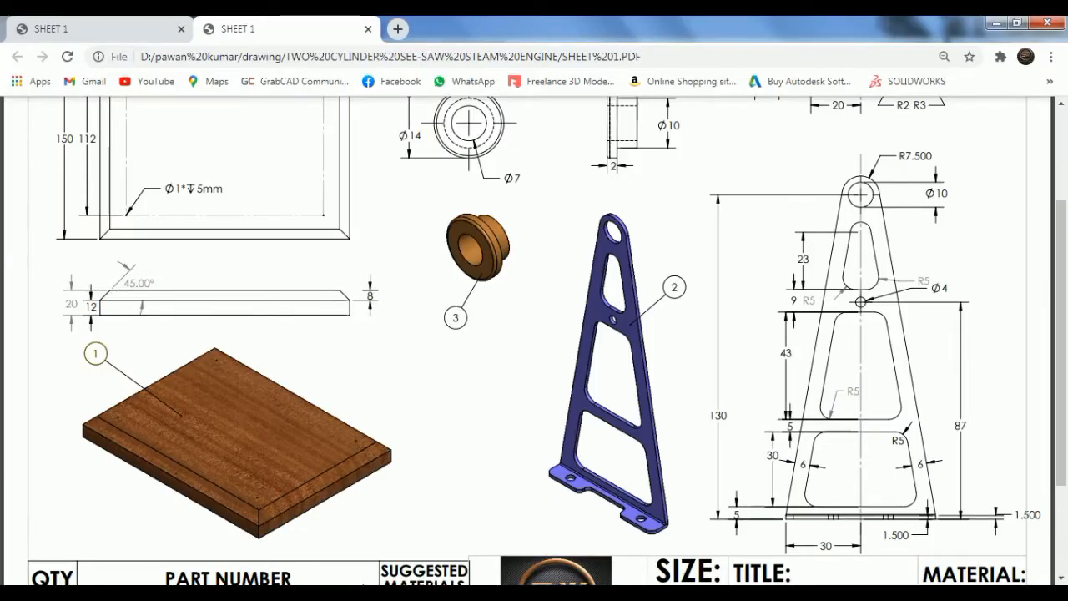
pyautogui.scroll(3, 758, 442)
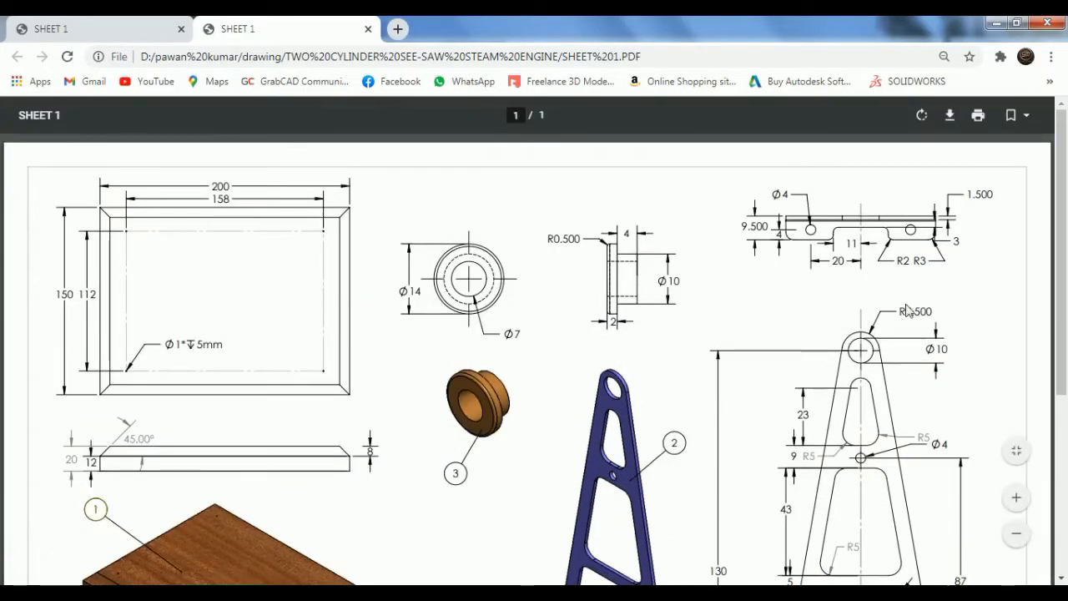
pyautogui.scroll(-2, 754, 448)
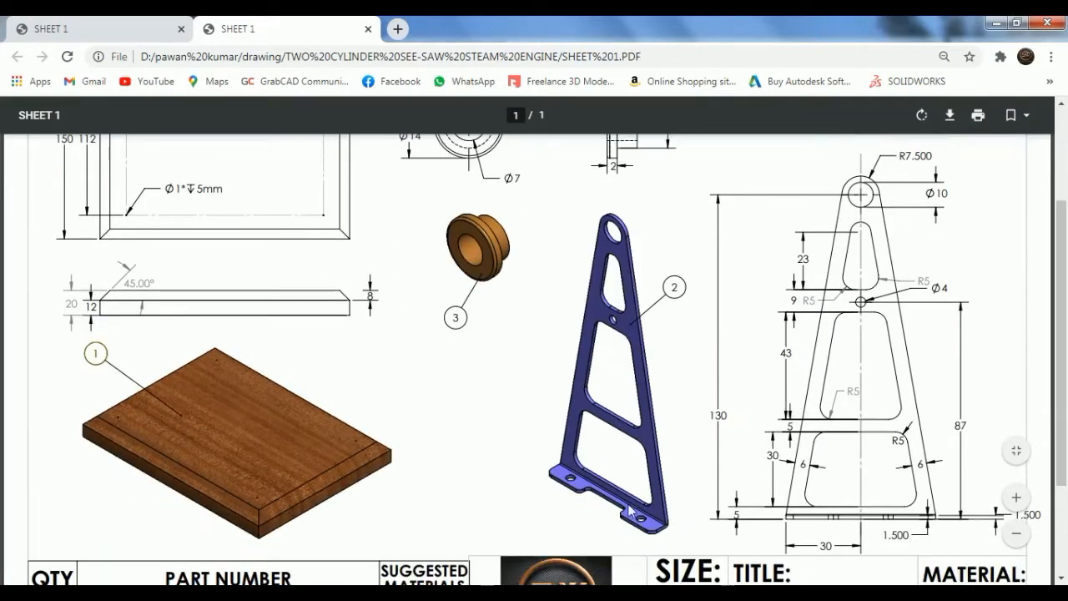
pyautogui.scroll(2, 1067, 370)
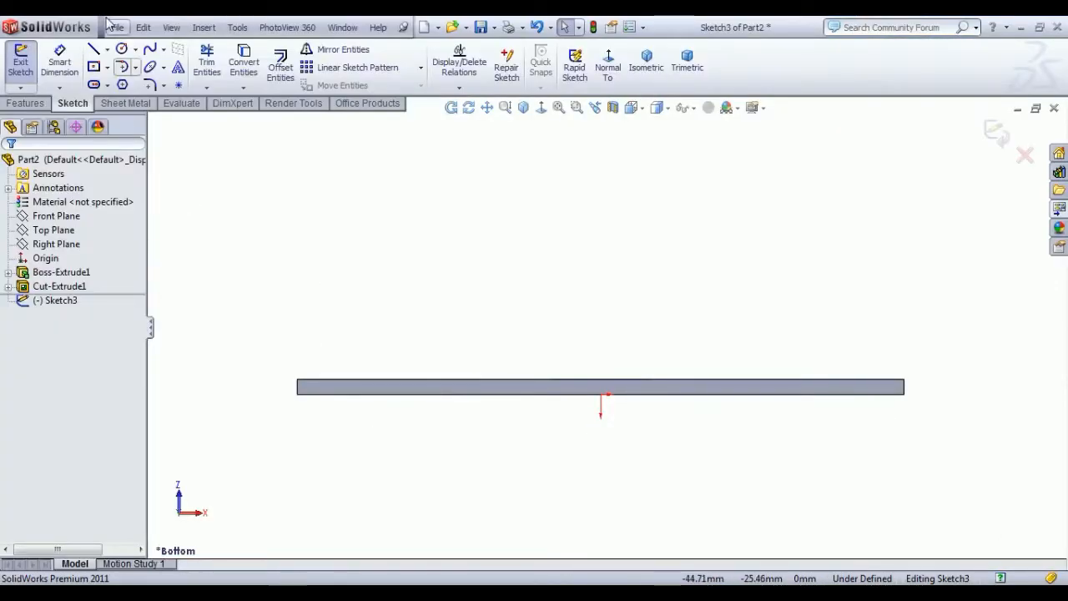
# - Sketch a closed foot flange outline, 60 mm wide and about 14 mm deep, with a rectangular notch in the edge opposite the plate
pyautogui.click(95, 53)
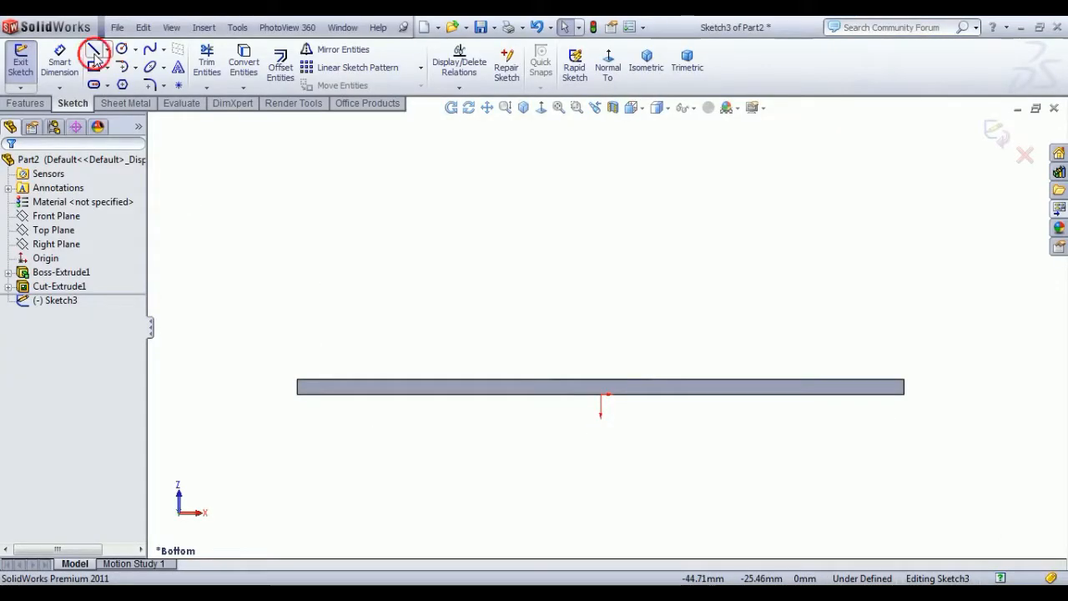
pyautogui.click(298, 382)
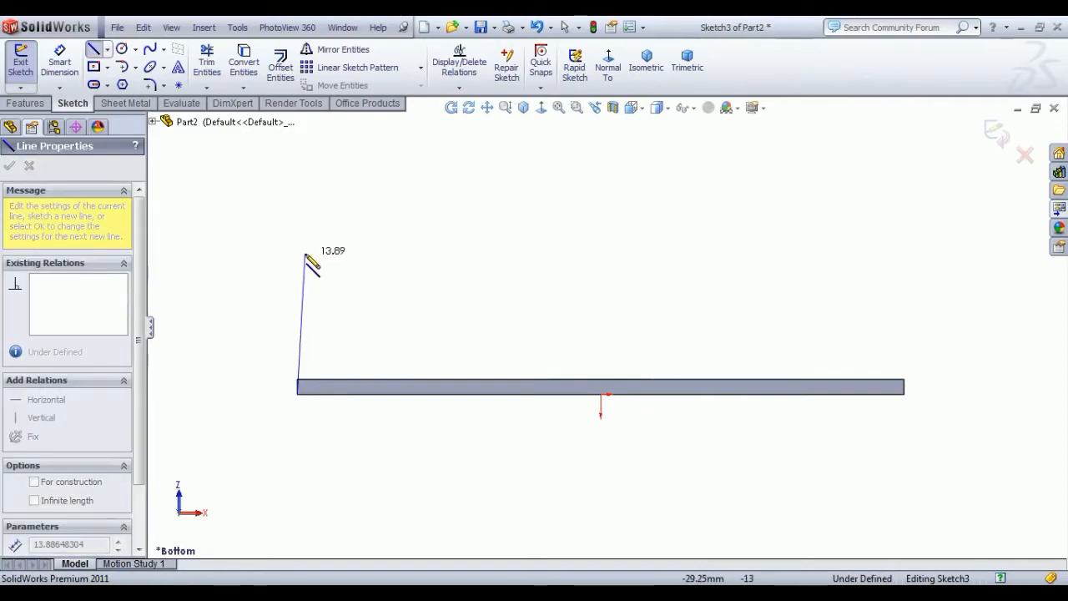
pyautogui.click(298, 250)
pyautogui.click(416, 250)
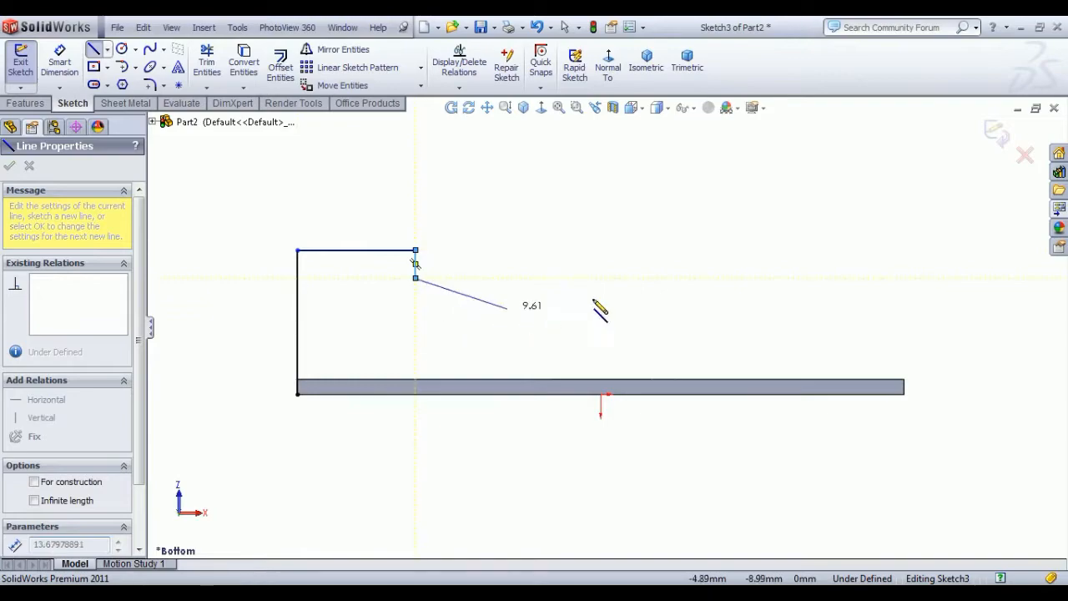
pyautogui.click(682, 277)
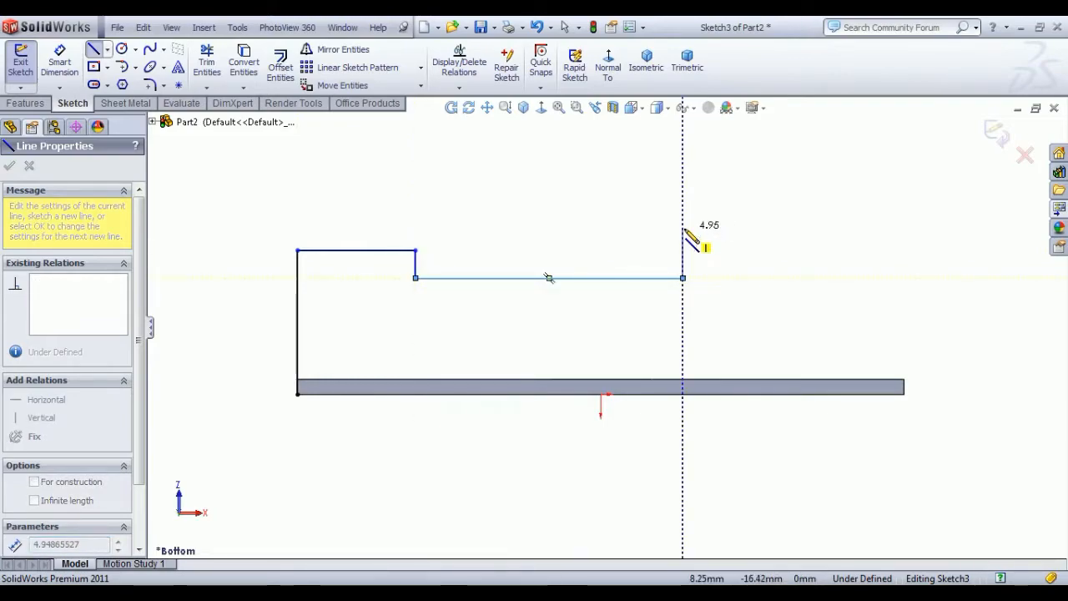
pyautogui.click(683, 250)
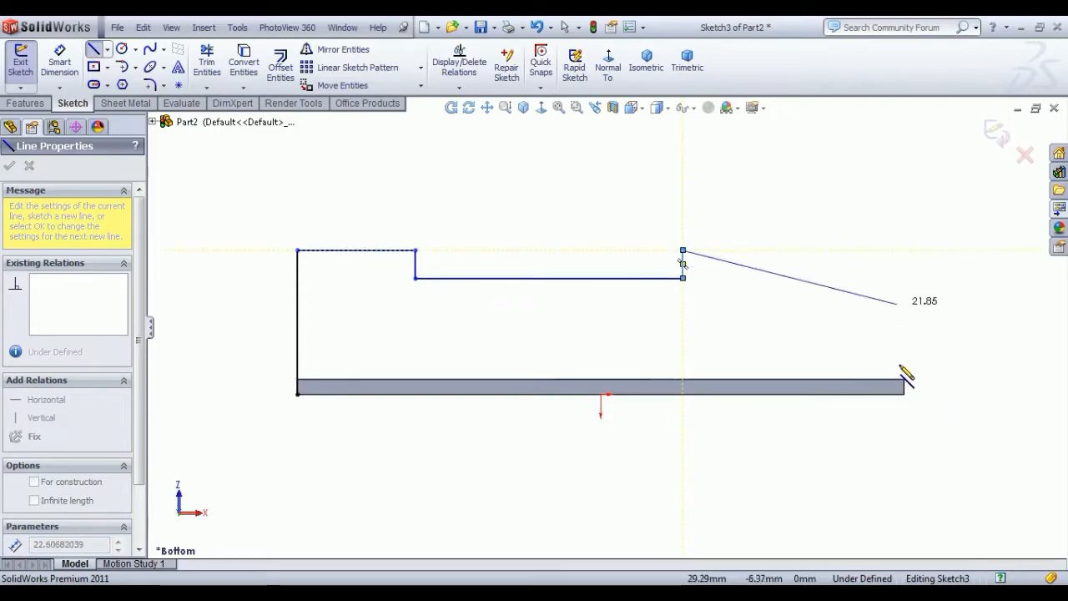
pyautogui.click(905, 252)
pyautogui.click(905, 393)
pyautogui.click(299, 395)
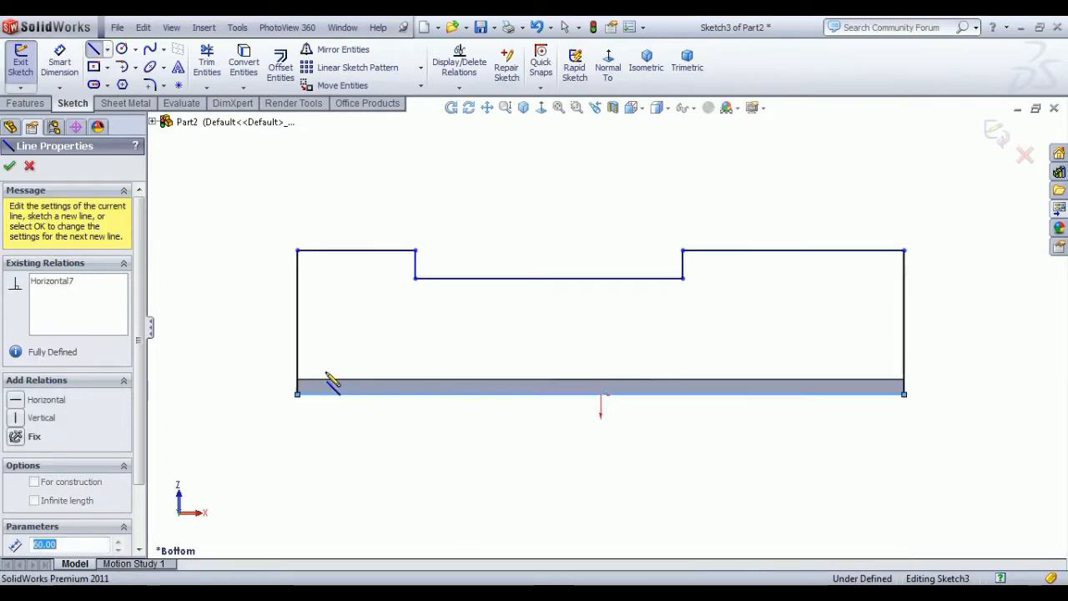
pyautogui.rightClick(220, 269)
pyautogui.click(258, 277)
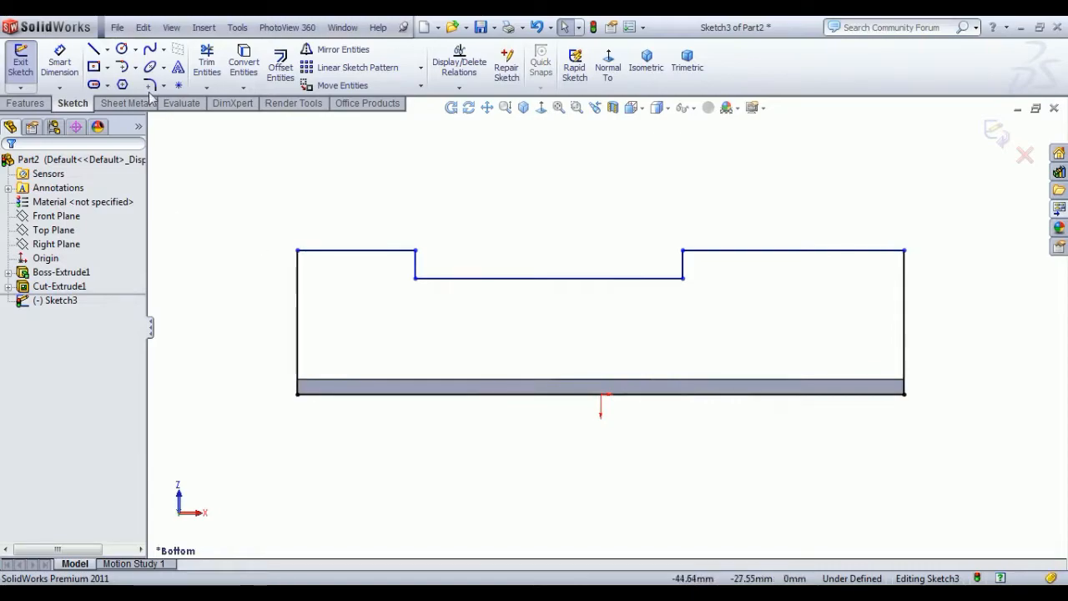
# - Draw a vertical centreline about 21 mm long from the origin through the flange outline's notch
pyautogui.click(107, 49)
pyautogui.click(119, 79)
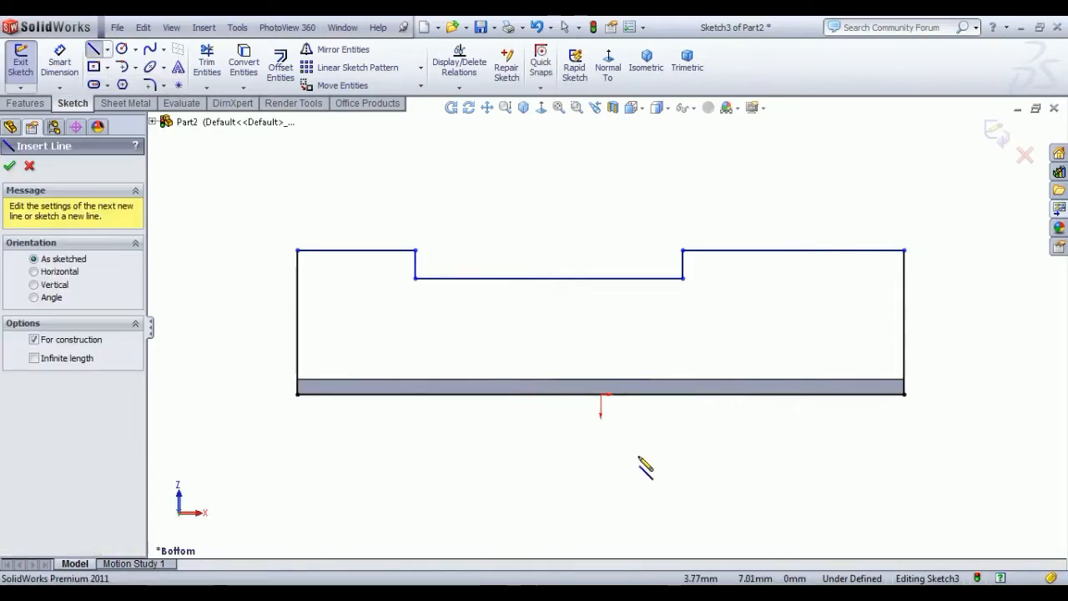
pyautogui.click(601, 394)
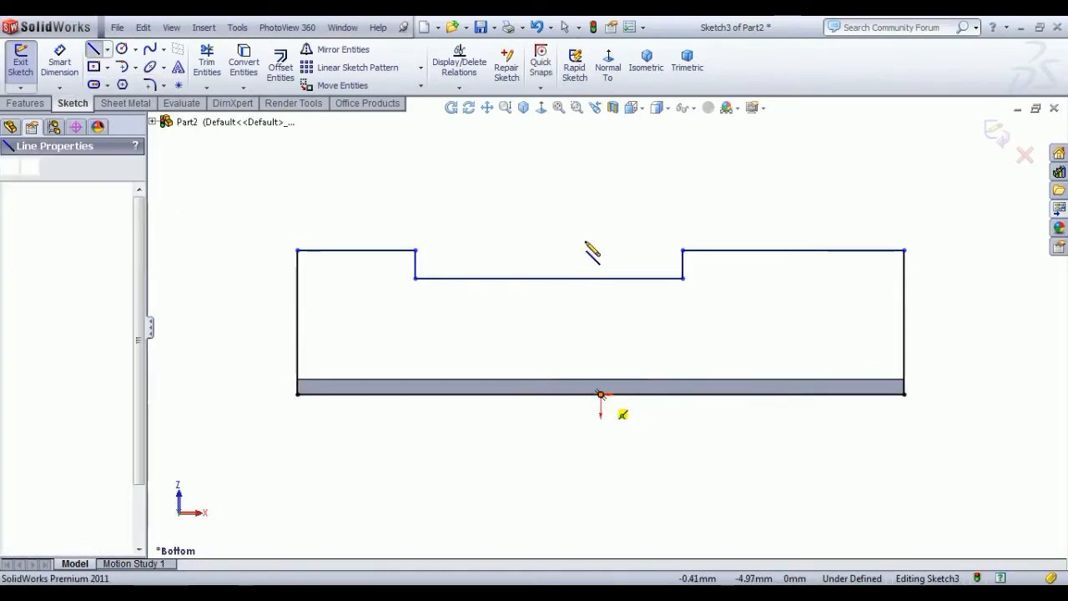
pyautogui.click(601, 184)
pyautogui.rightClick(643, 165)
pyautogui.click(682, 197)
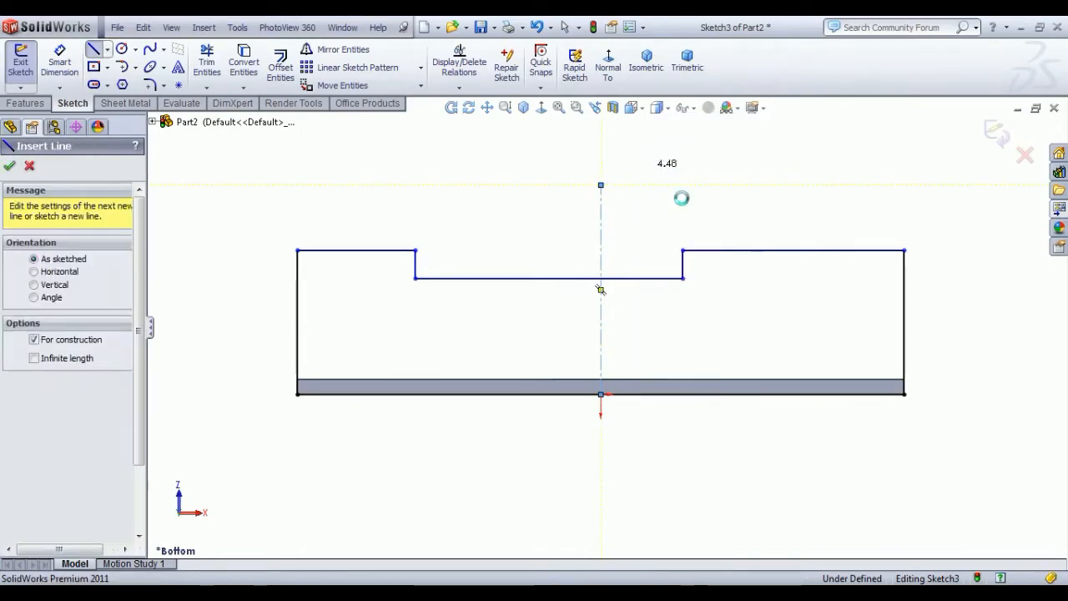
pyautogui.press('Escape')
pyautogui.click(601, 242)
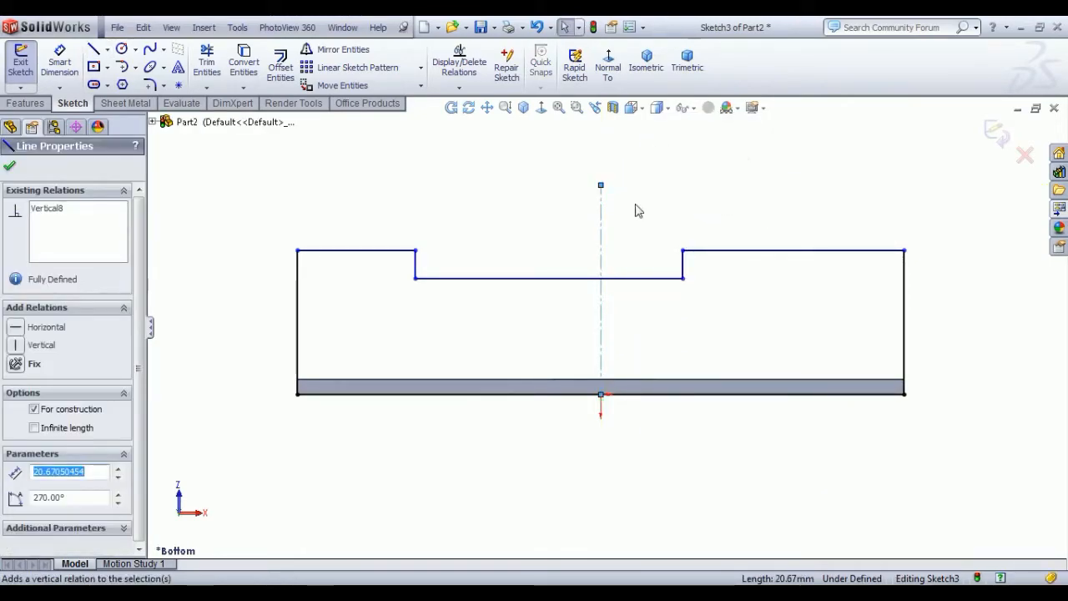
pyautogui.press('Escape')
# - Make the outline's two outer side lines, and likewise the notch's two side lines, symmetric about the centreline
pyautogui.moveTo(968, 347); pyautogui.dragTo(266, 326)
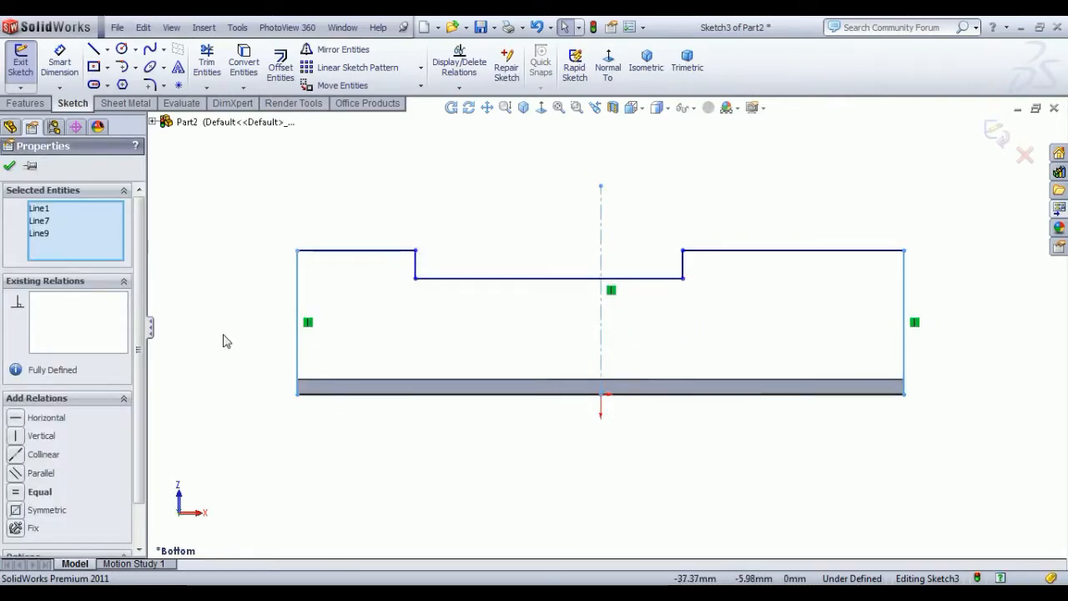
pyautogui.click(14, 509)
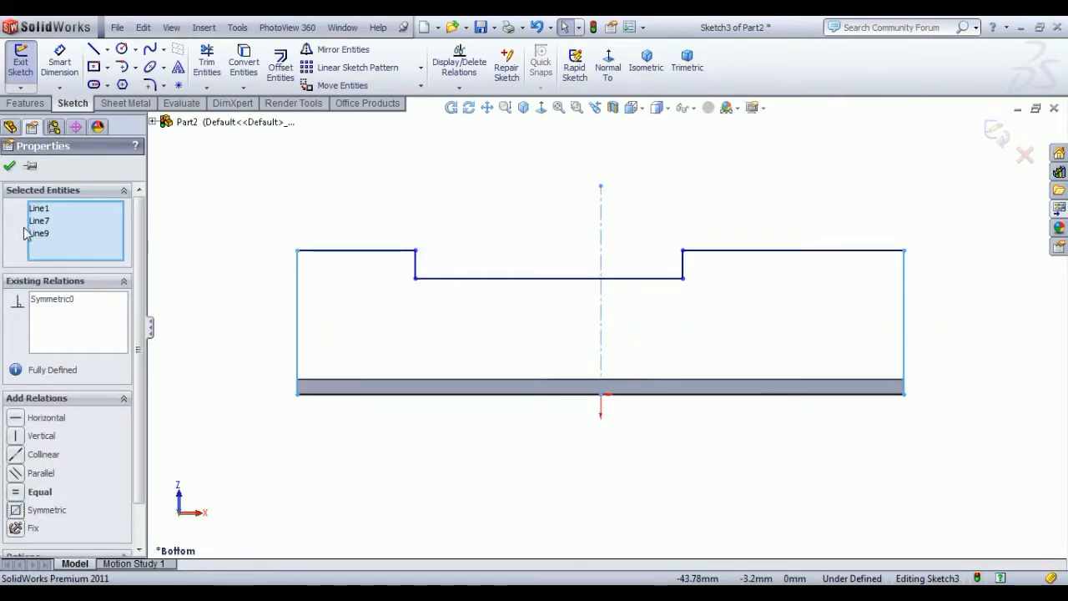
pyautogui.click(10, 167)
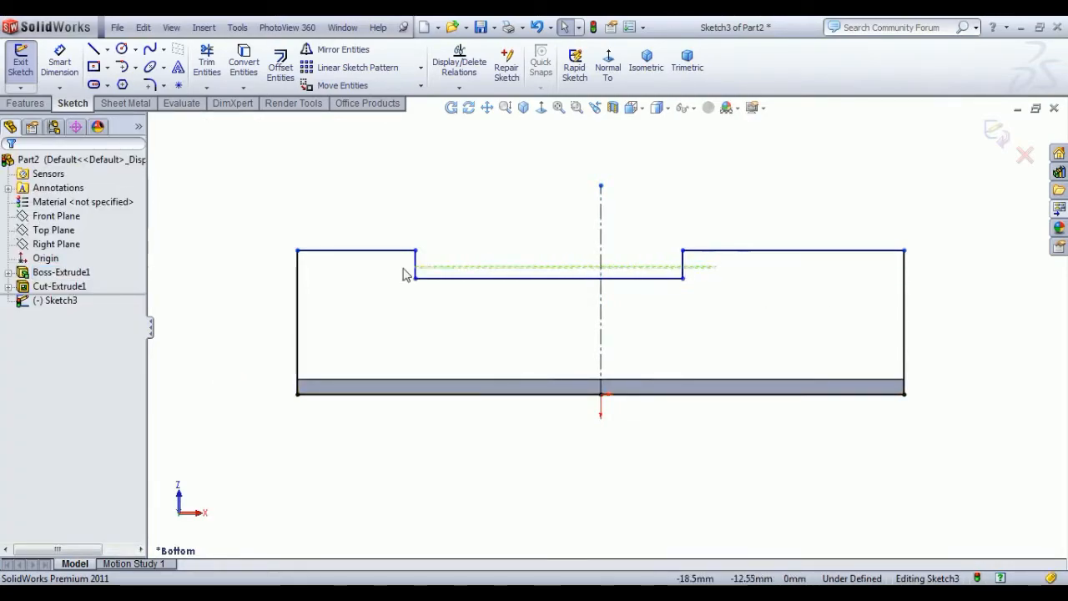
pyautogui.moveTo(386, 272); pyautogui.dragTo(386, 271)
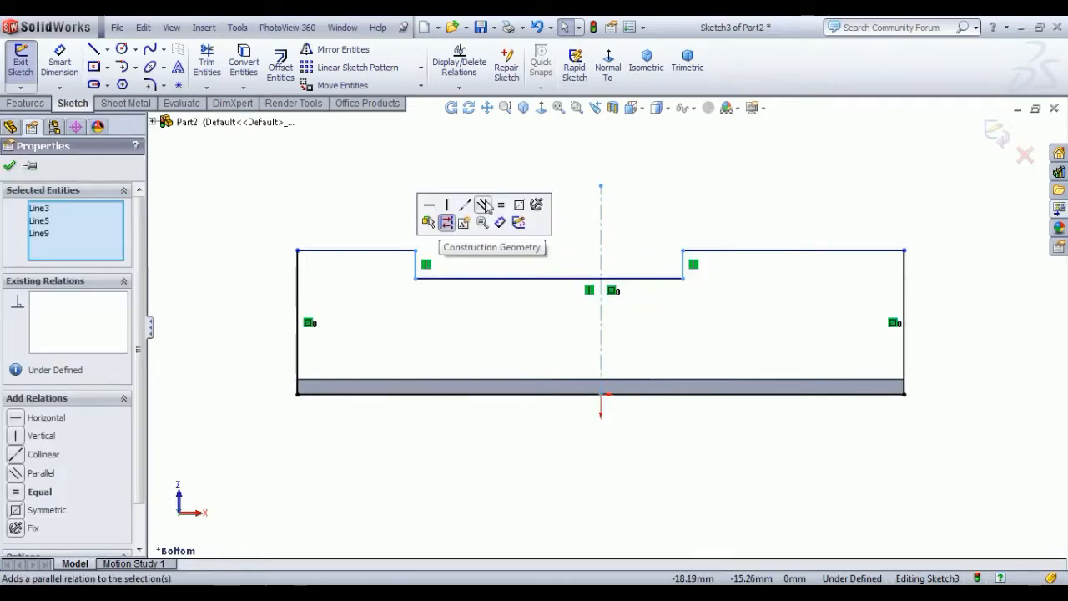
pyautogui.click(519, 206)
pyautogui.click(440, 202)
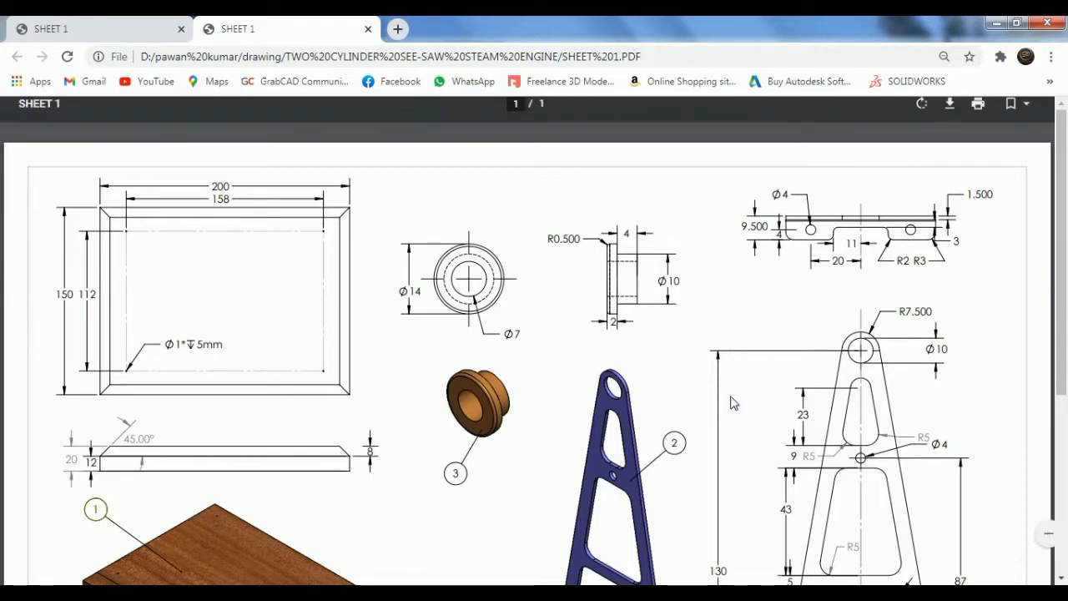
# - Check the foot flange's dimensions in the part drawing and dimension the outline's left side line at 9.5 mm
pyautogui.scroll(-1, 815, 238)
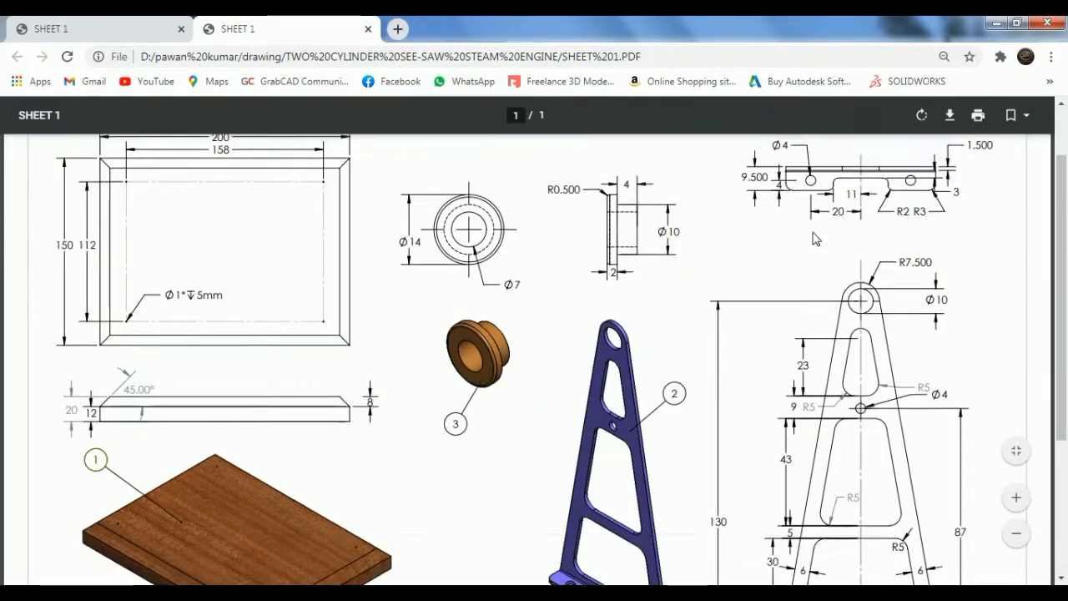
pyautogui.scroll(1, 839, 235)
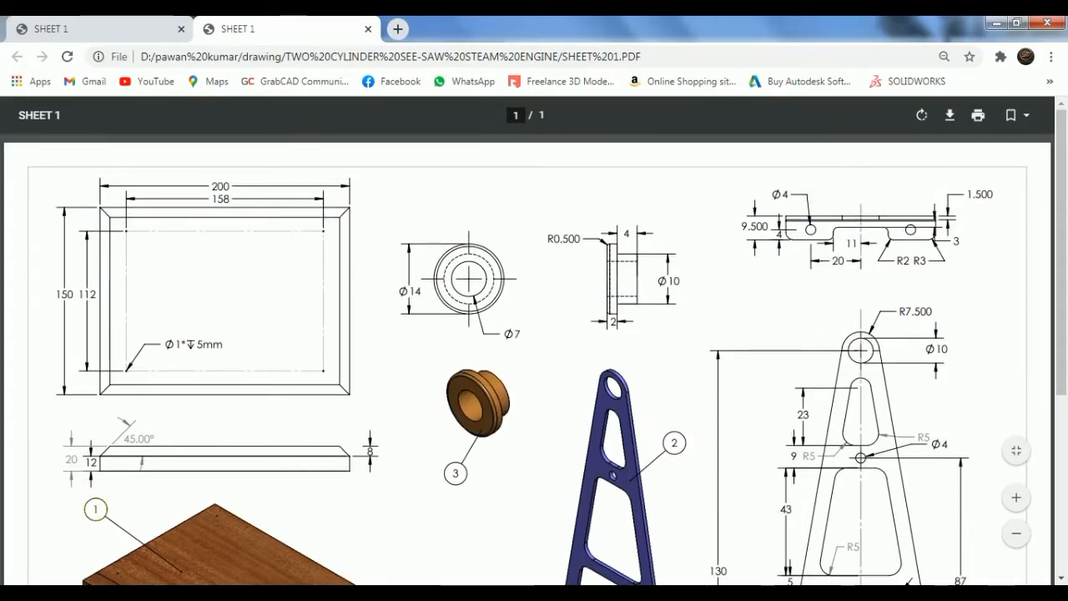
pyautogui.click(1017, 500)
pyautogui.moveTo(649, 576); pyautogui.dragTo(1032, 573)
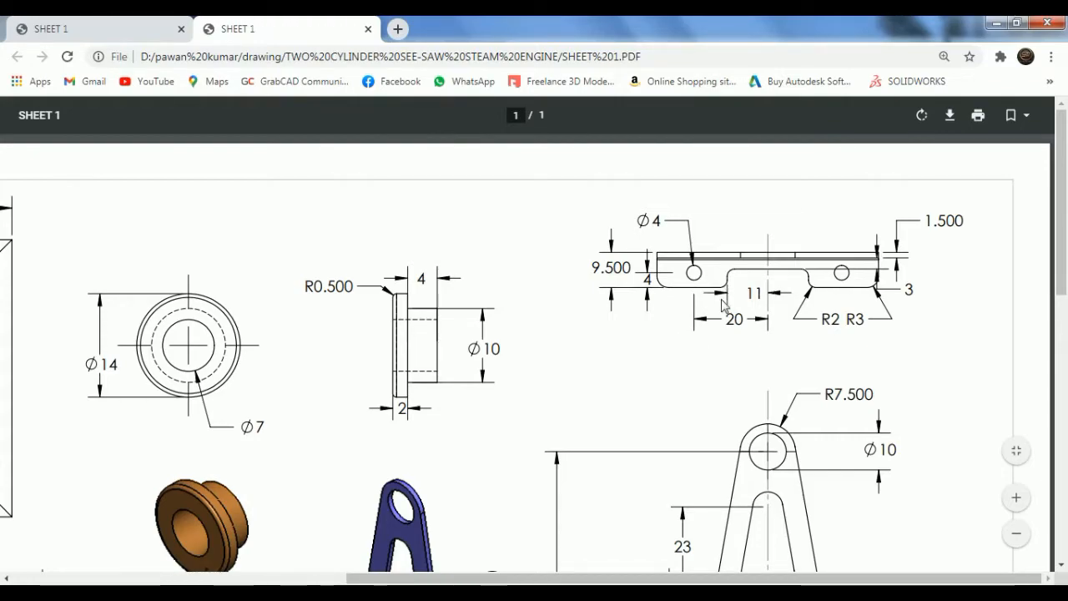
pyautogui.click(426, 593)
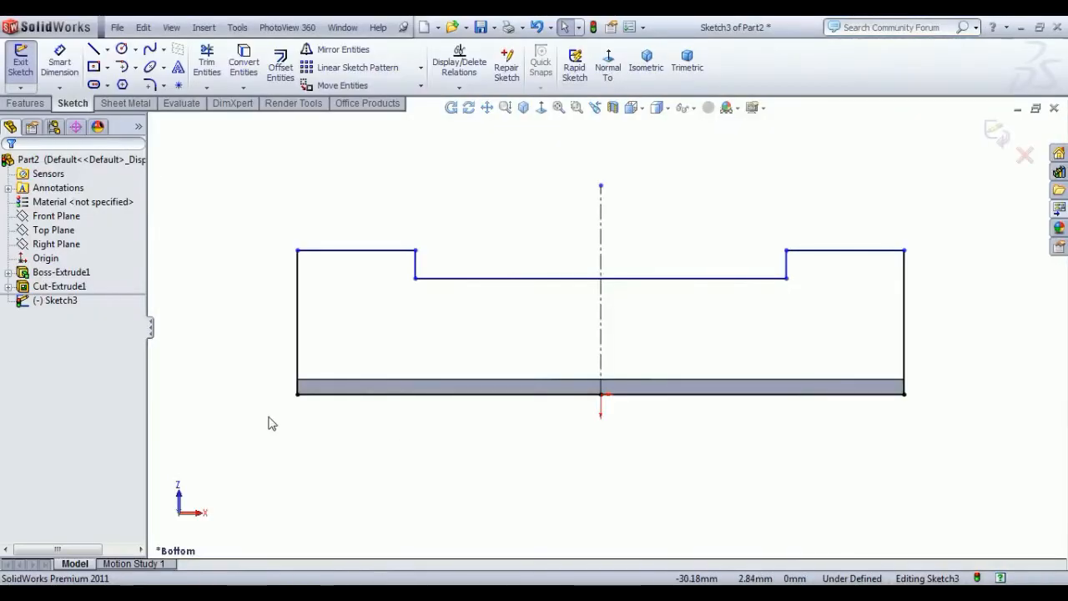
pyautogui.click(60, 60)
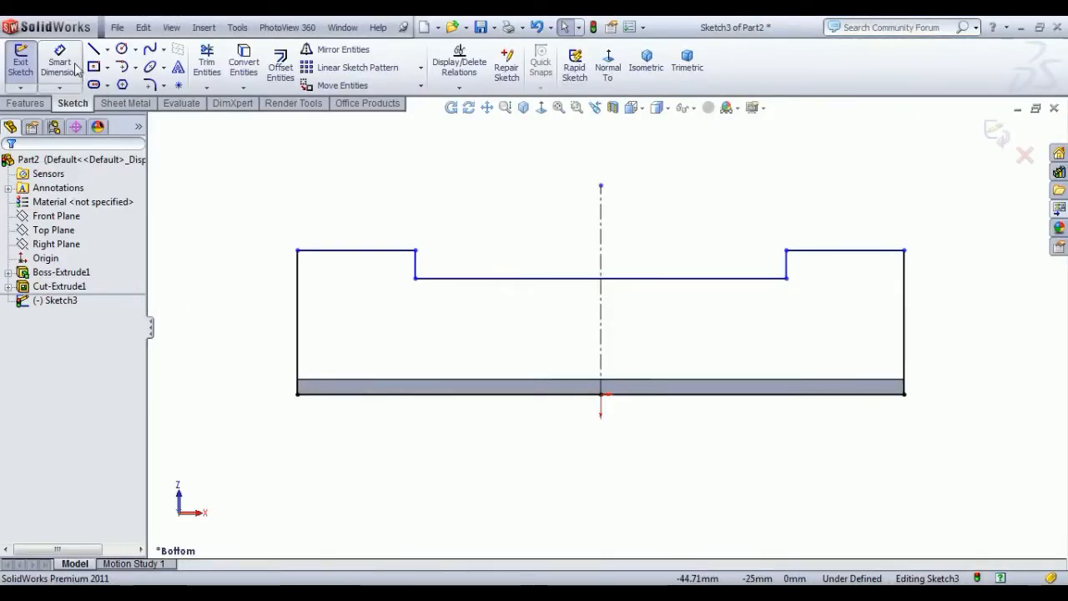
pyautogui.click(298, 313)
pyautogui.click(245, 315)
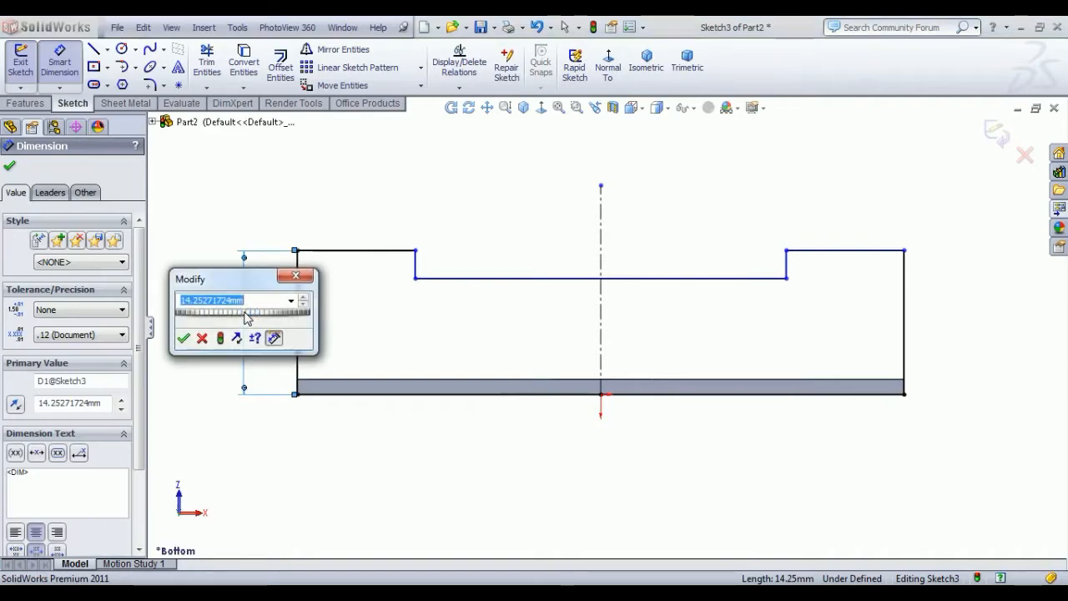
pyautogui.write('9.5')
pyautogui.press('Return')
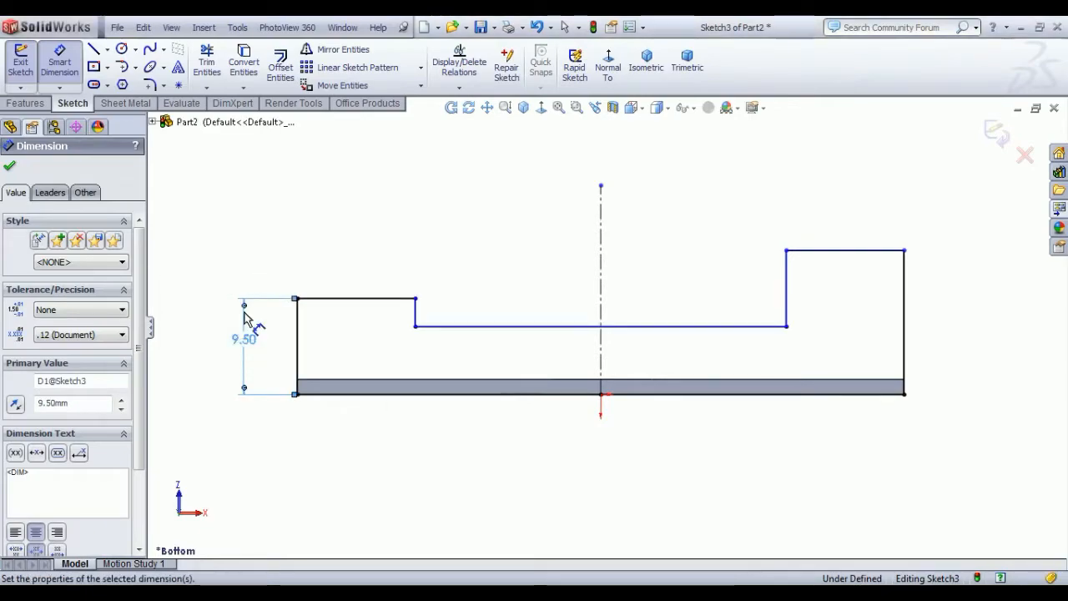
# - Dimension the notch's left side line 11 mm from the centreline
pyautogui.moveTo(600, 302); pyautogui.dragTo(422, 324)
pyautogui.click(422, 324)
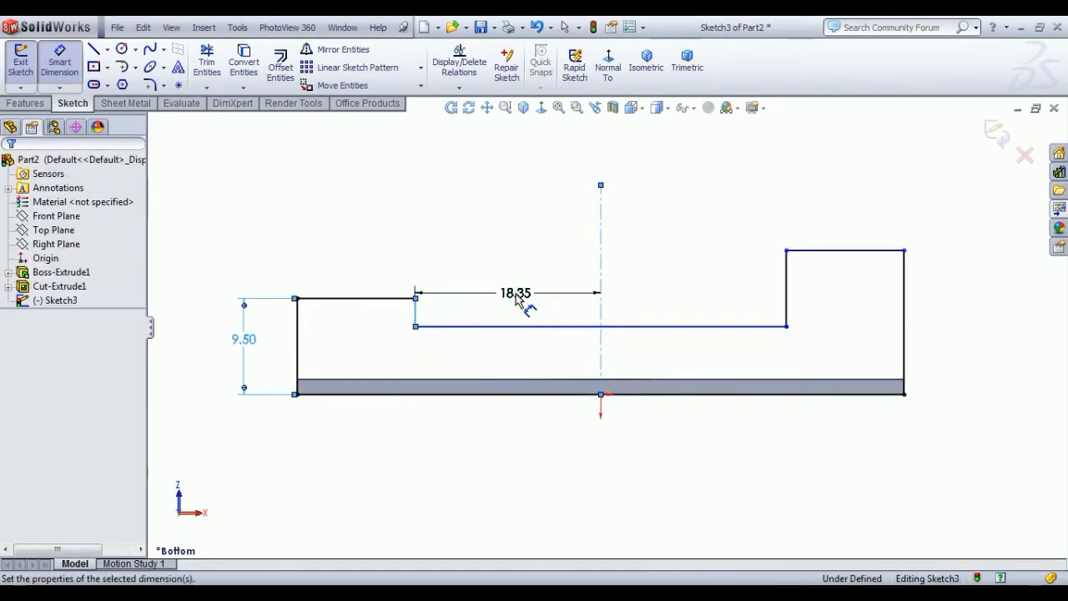
pyautogui.click(524, 302)
pyautogui.write('11')
pyautogui.press('Return')
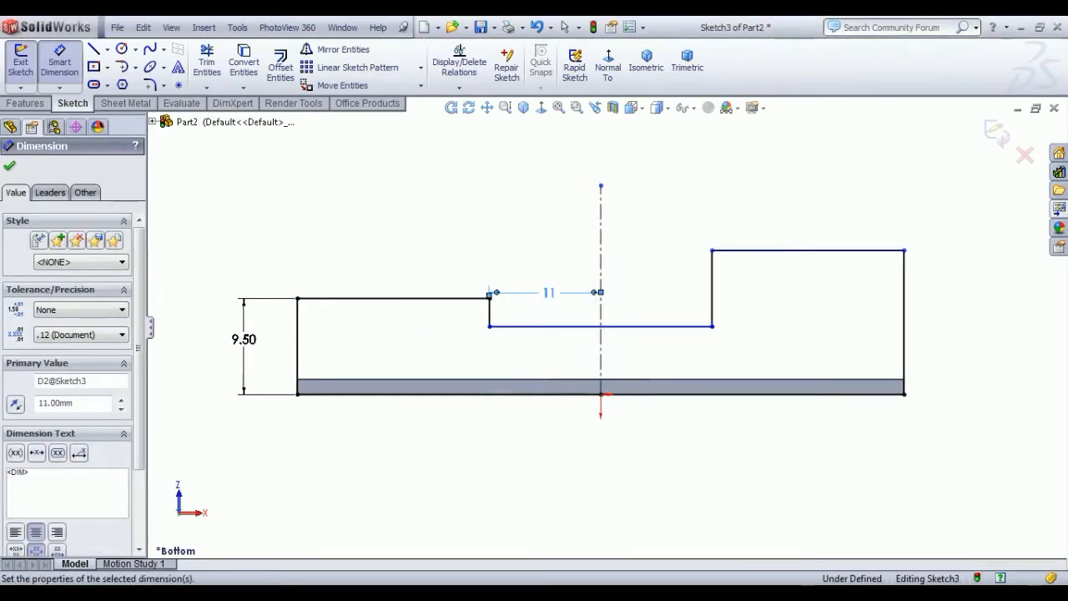
pyautogui.rightClick(470, 201)
pyautogui.click(509, 207)
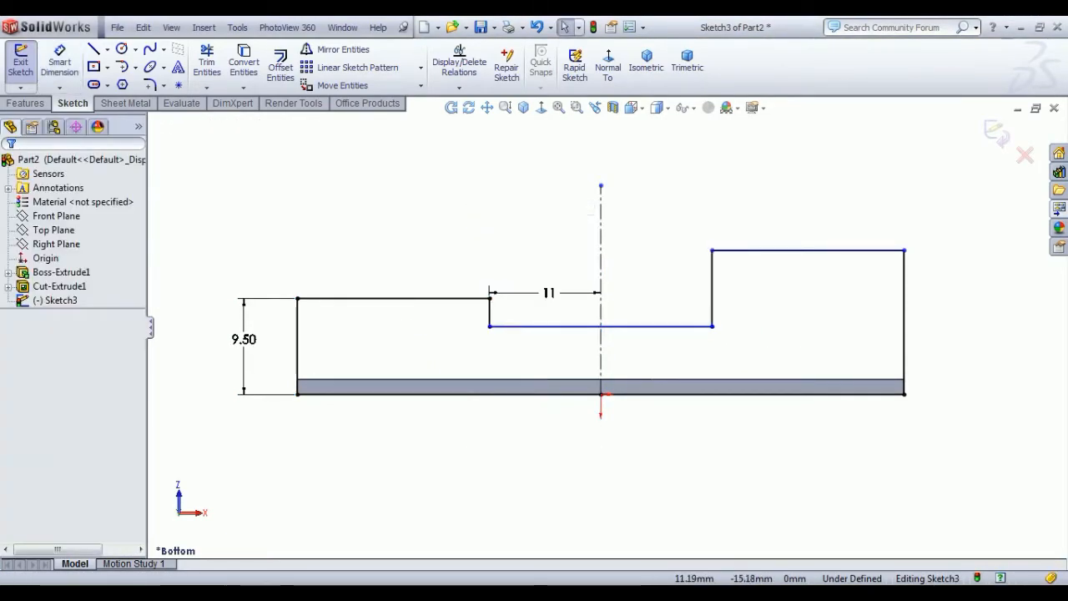
# - Make the two horizontal outer edges on either side of the notch collinear
pyautogui.click(738, 249)
pyautogui.moveTo(434, 326)
pyautogui.mouseDown(button='middle')
pyautogui.moveTo(408, 308)
pyautogui.moveTo(514, 191)
pyautogui.mouseUp(button='middle')
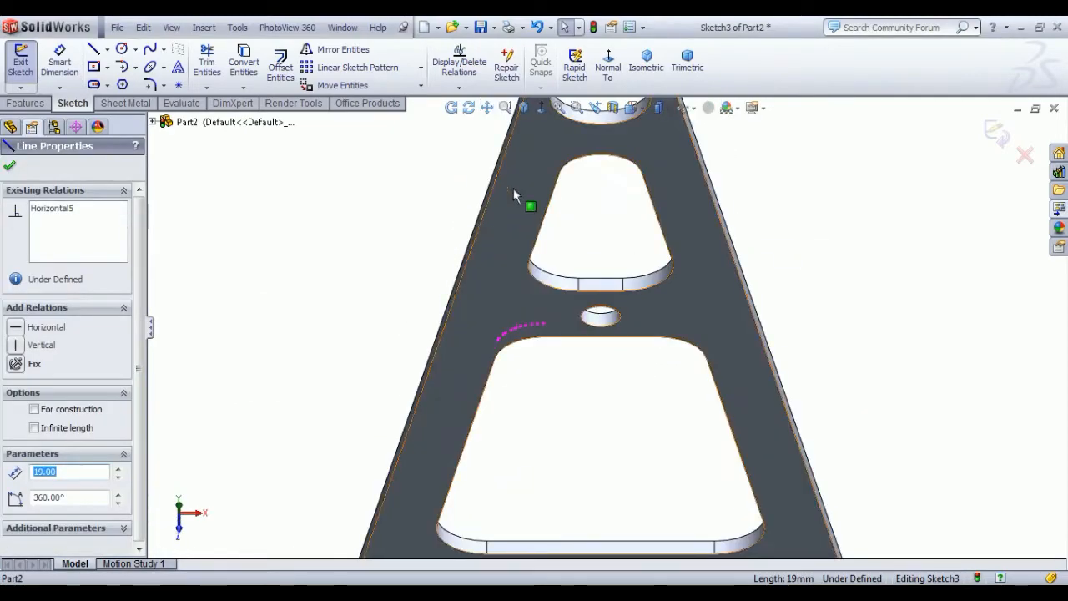
pyautogui.click(611, 84)
pyautogui.click(611, 84)
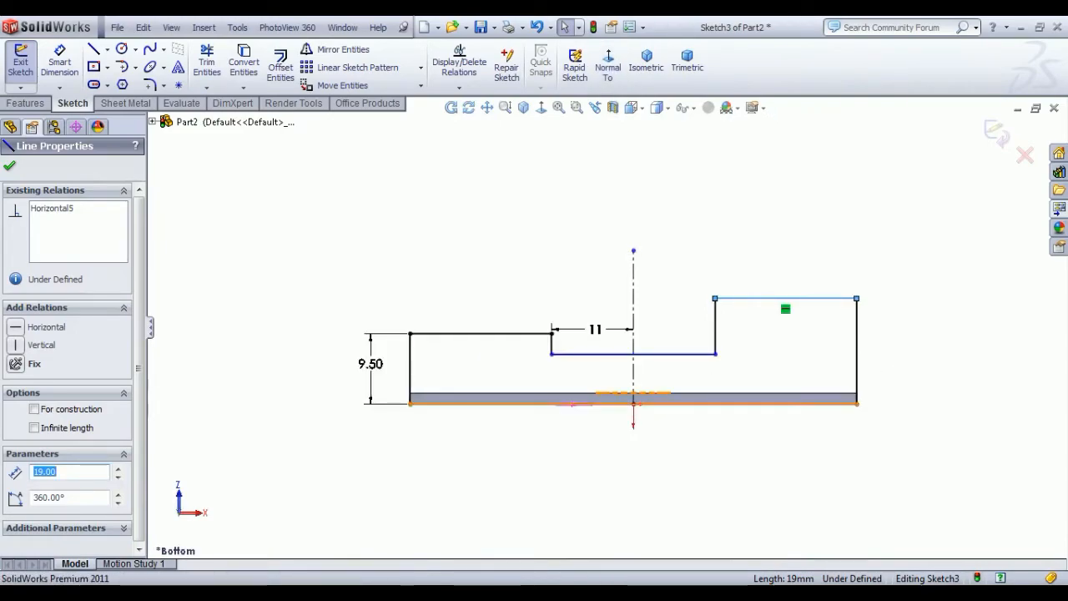
pyautogui.click(954, 393)
pyautogui.click(763, 299)
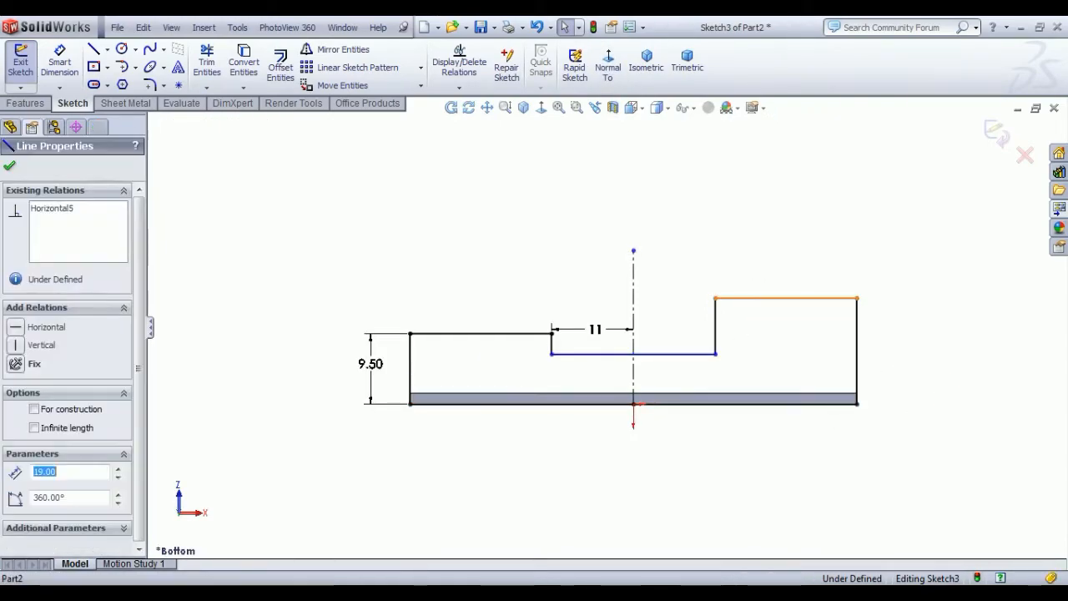
pyautogui.keyDown('ctrl'); pyautogui.click(501, 333); pyautogui.keyUp('ctrl')
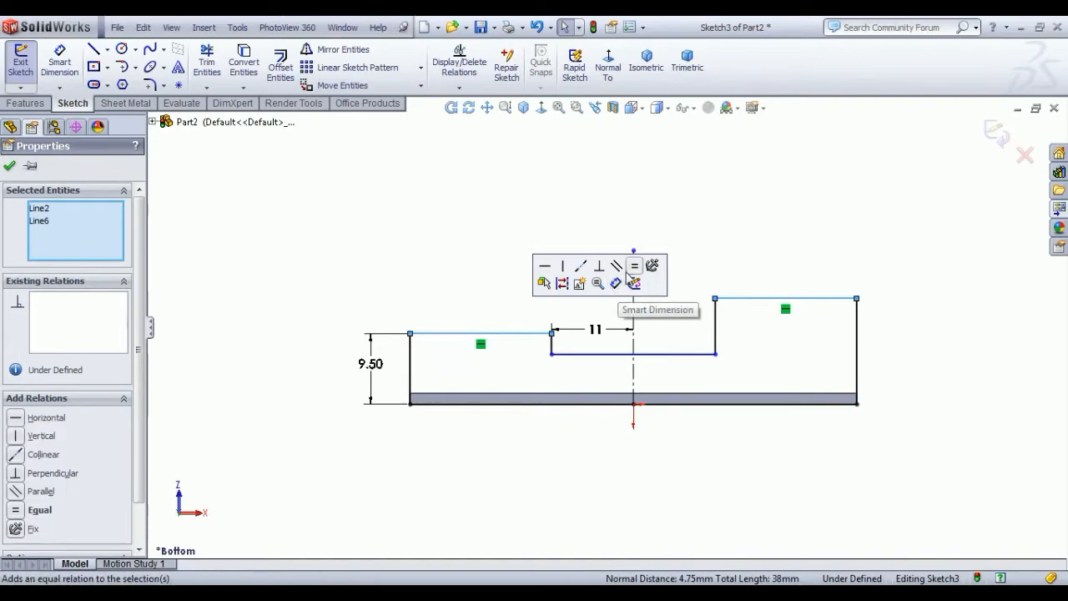
pyautogui.click(578, 265)
pyautogui.click(398, 253)
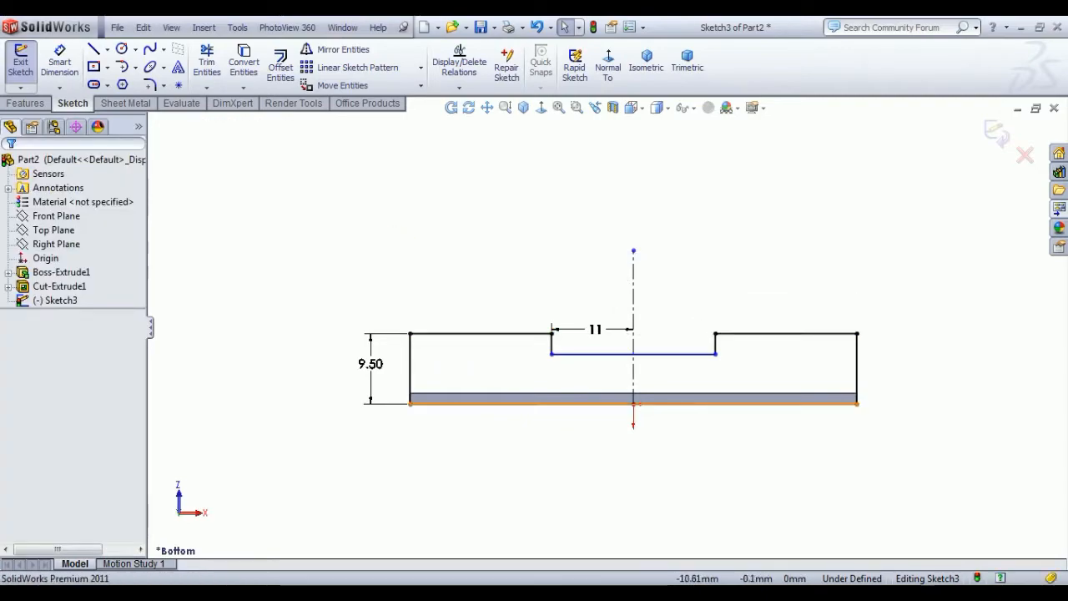
# - Check the flange view in the part drawing and dimension the notch's horizontal edge 3 mm from the plate body's inner edge
pyautogui.hotkey('alt', 'Tab')
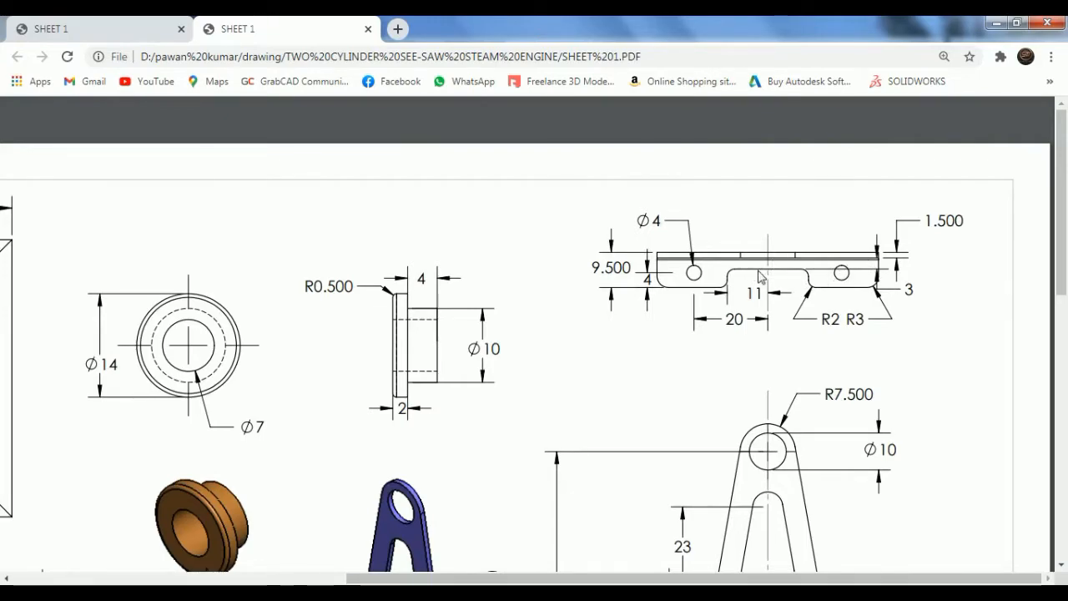
pyautogui.click(1018, 495)
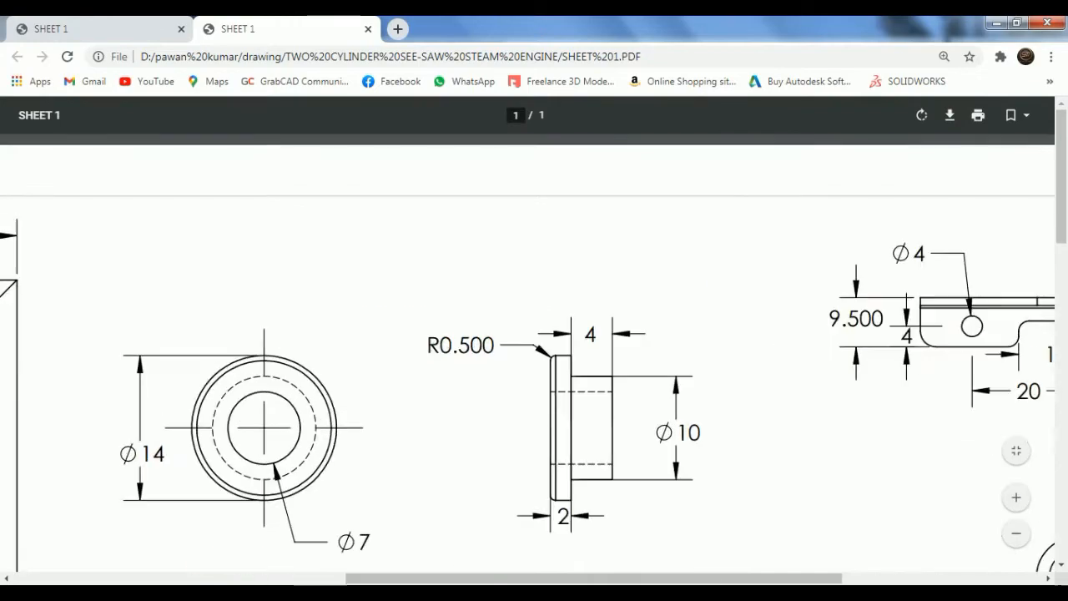
pyautogui.moveTo(671, 584); pyautogui.dragTo(869, 585)
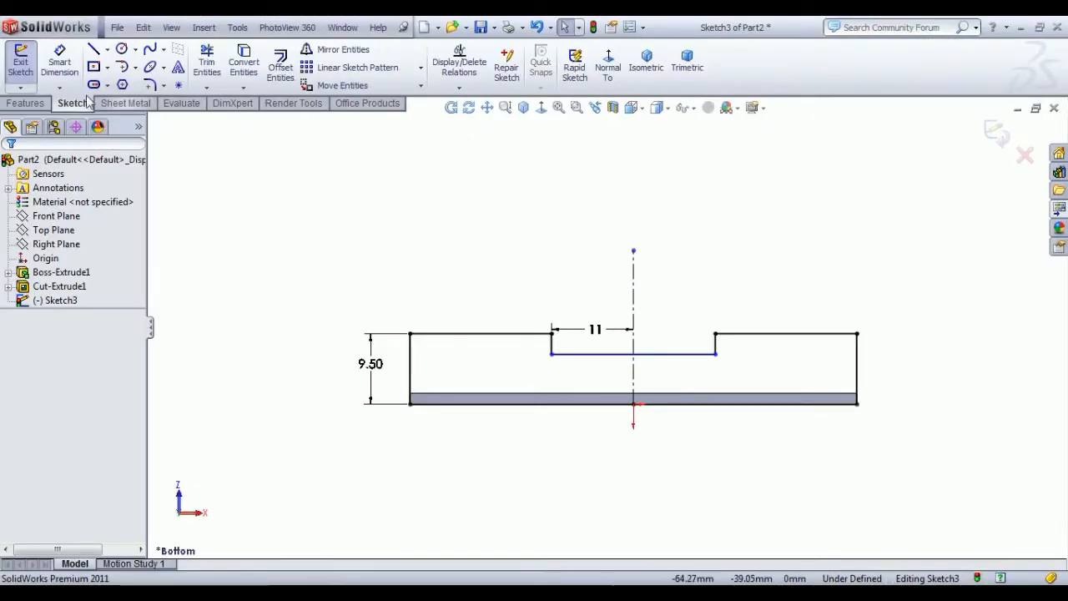
pyautogui.click(59, 64)
pyautogui.click(701, 391)
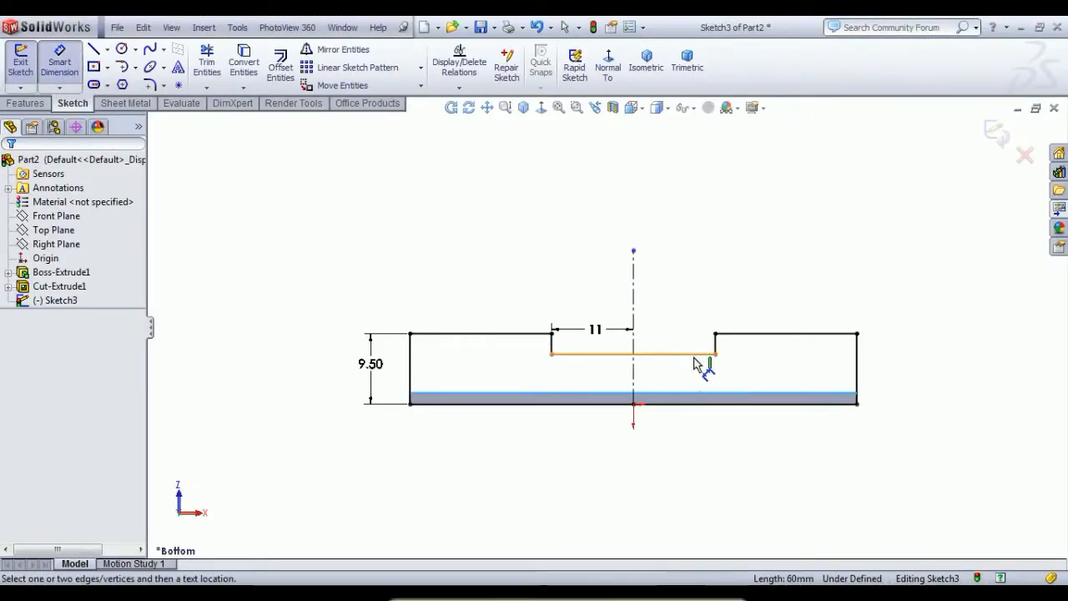
pyautogui.click(711, 355)
pyautogui.click(788, 373)
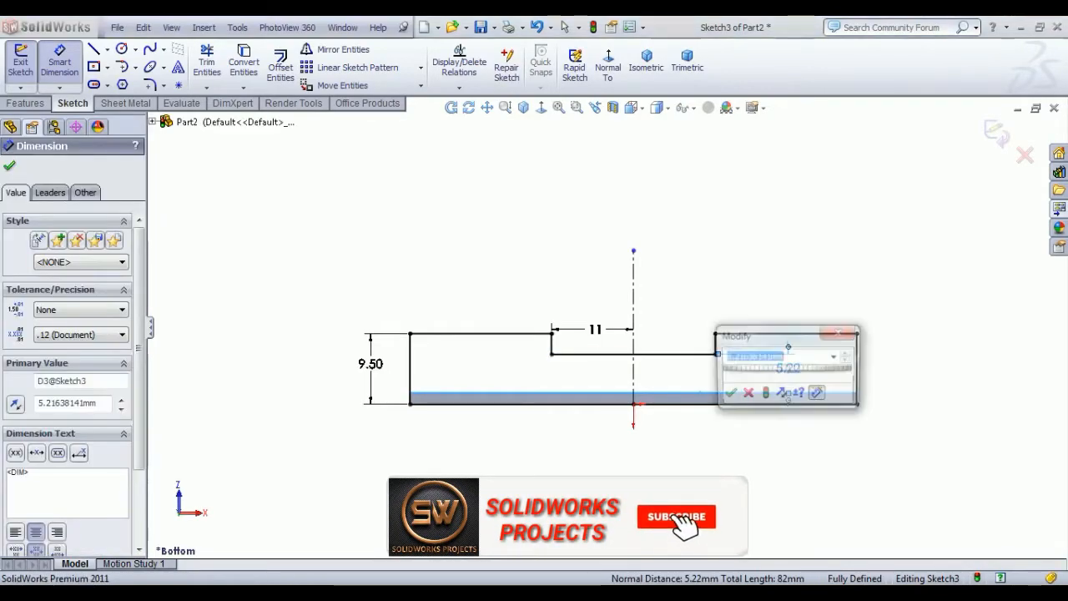
pyautogui.write('3')
pyautogui.press('Return')
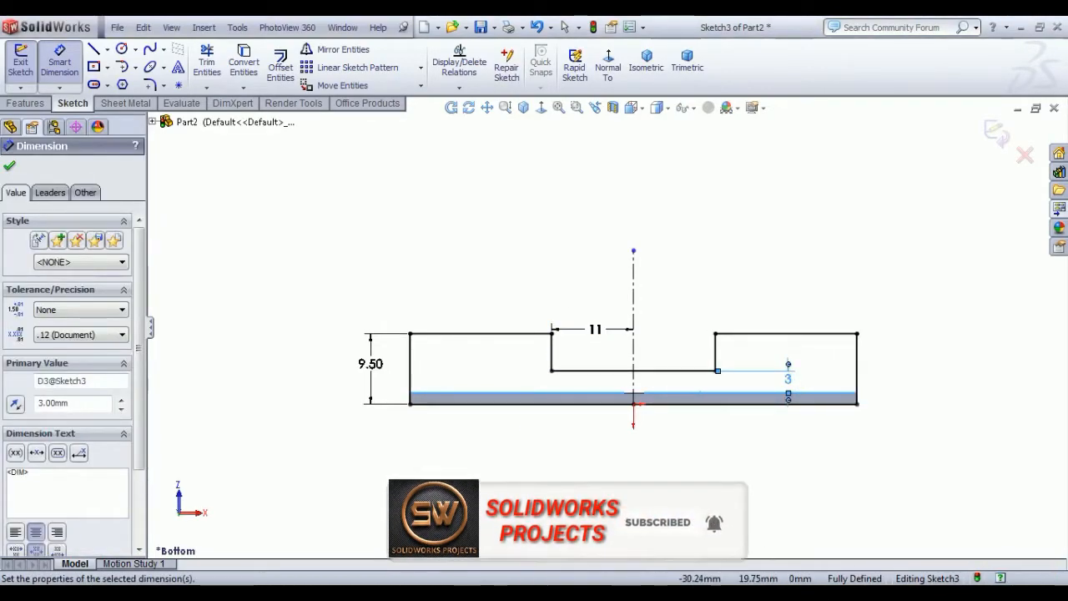
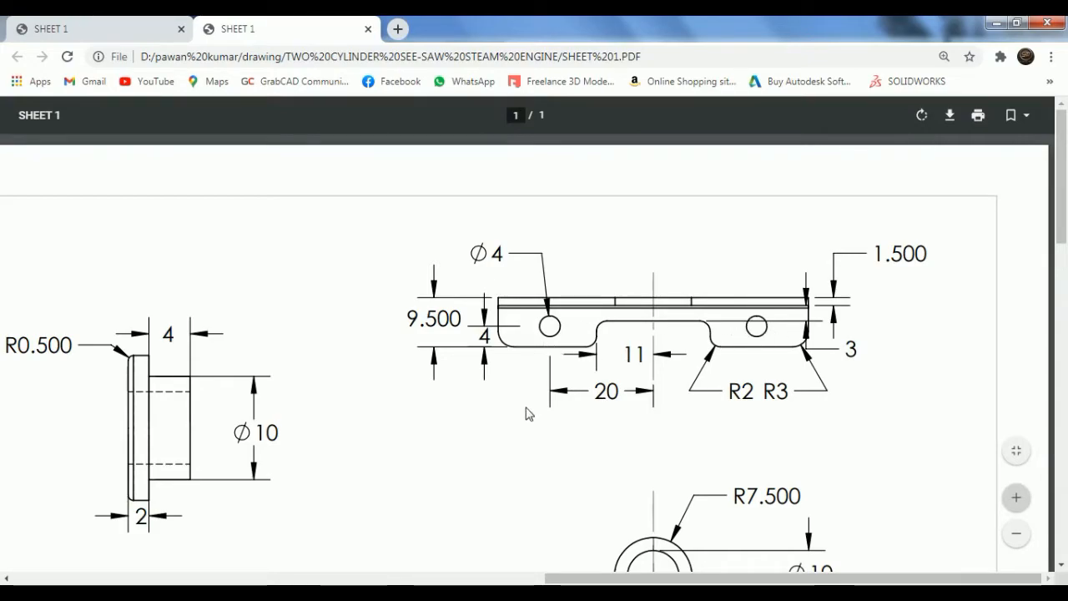
# - Sketch a circle for the mounting hole inside the flange's left lobe, between the outer side line and the notch
pyautogui.hotkey('alt', 'Tab')
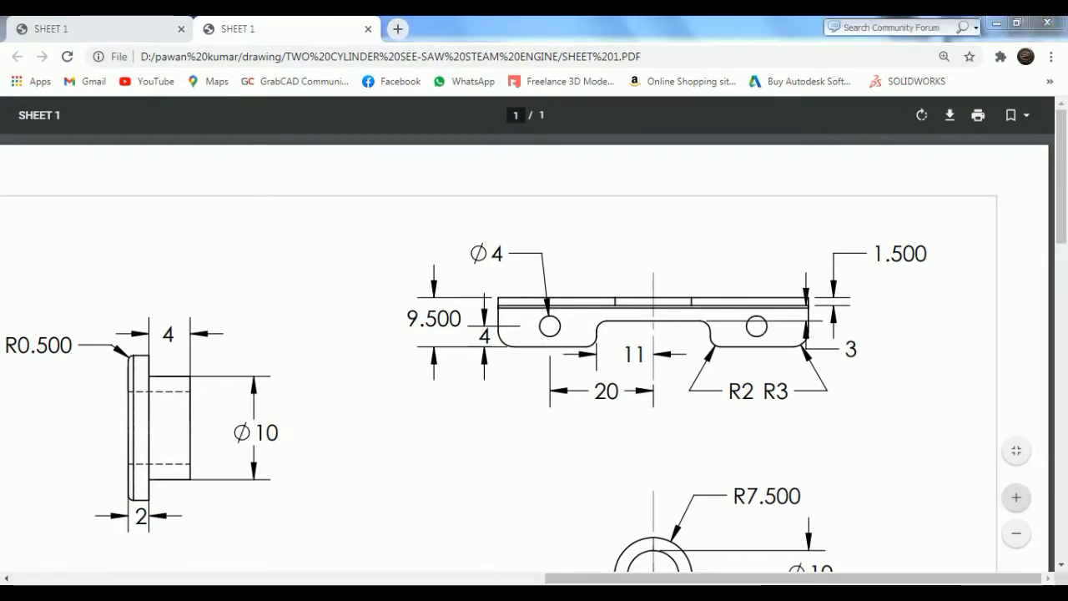
pyautogui.click(121, 50)
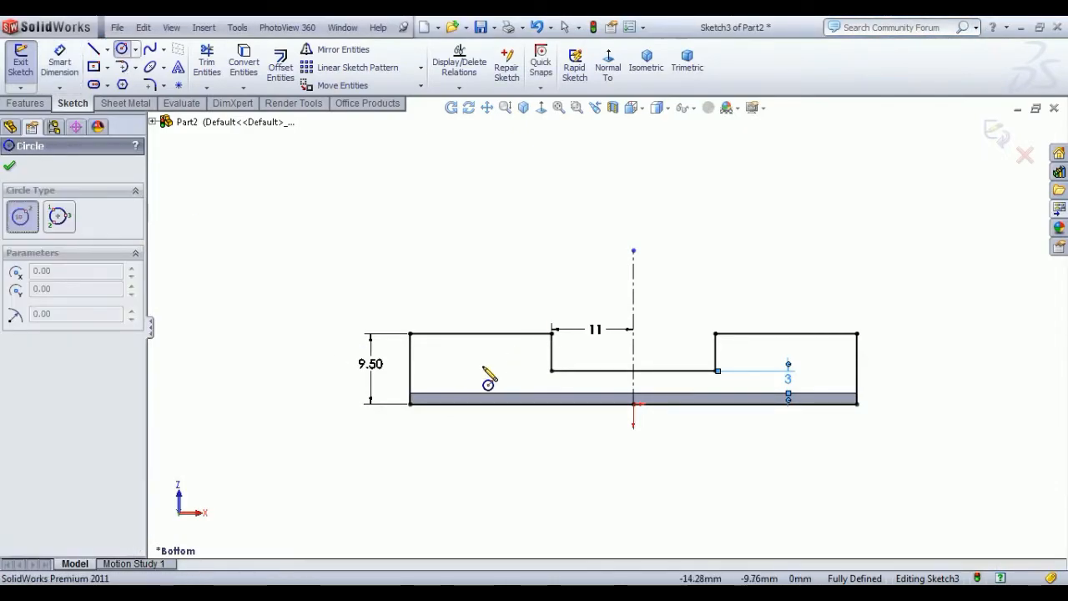
pyautogui.click(469, 364)
pyautogui.click(480, 377)
pyautogui.rightClick(379, 253)
pyautogui.click(416, 263)
# - Dimension the hole circle's diameter at 4 mm
pyautogui.click(59, 59)
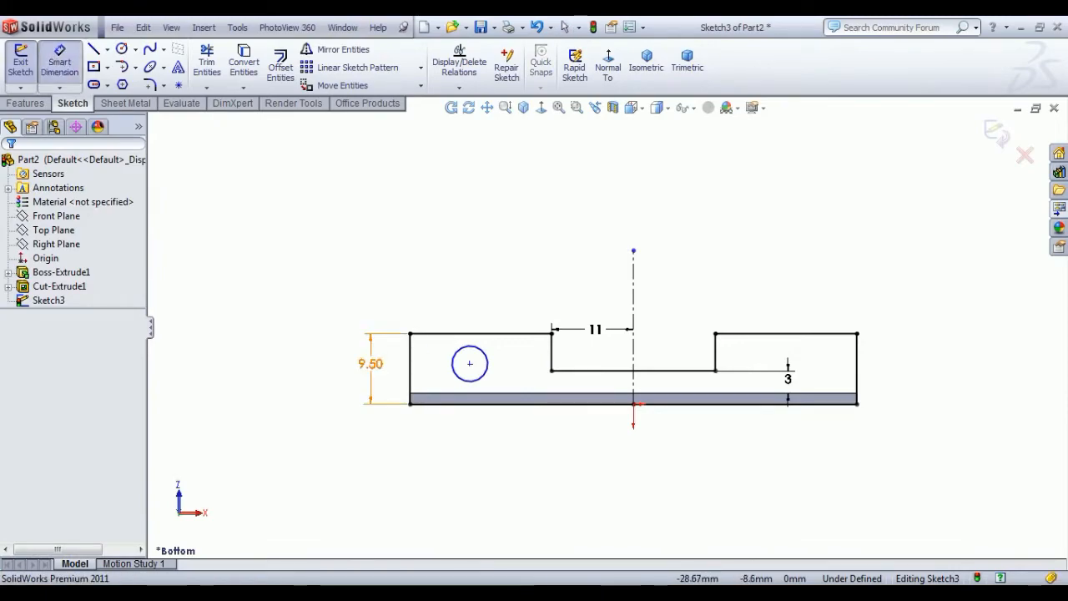
pyautogui.click(460, 363)
pyautogui.click(362, 472)
pyautogui.write('45')
pyautogui.press('Return')
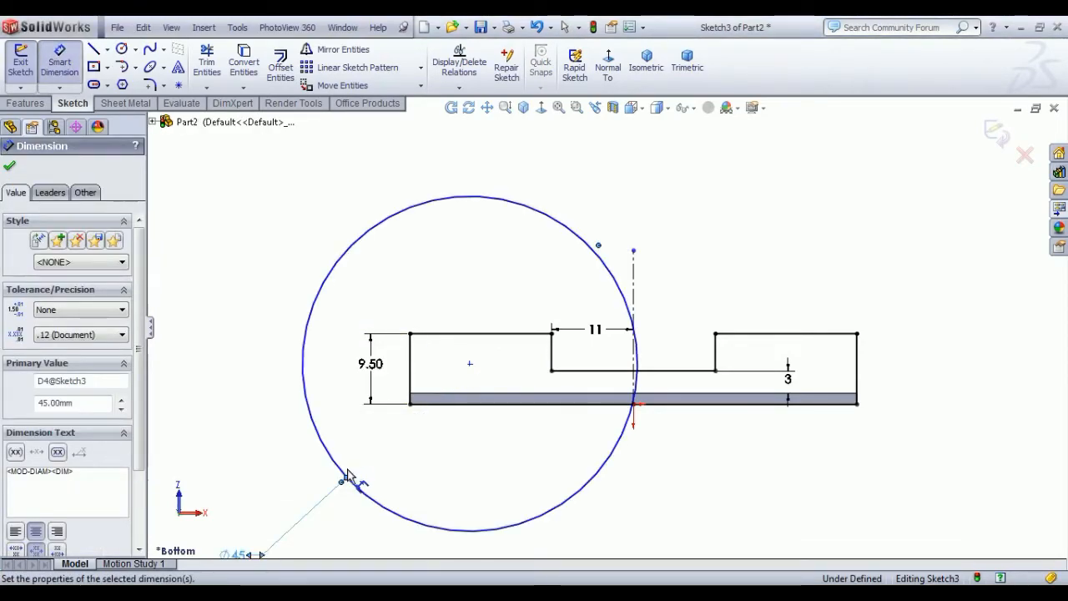
pyautogui.doubleClick(243, 556)
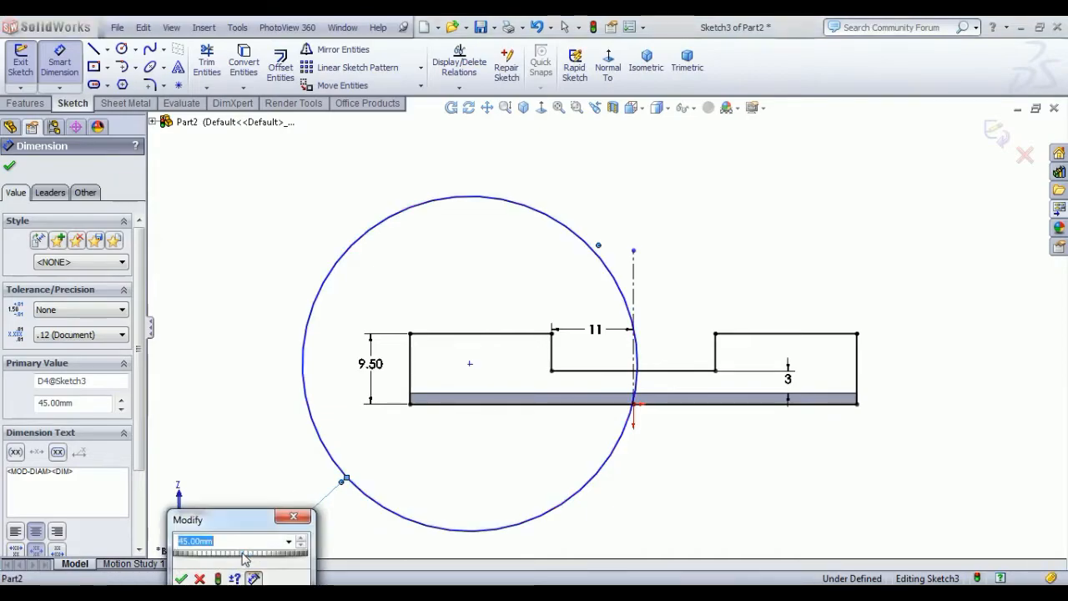
pyautogui.press('Return')
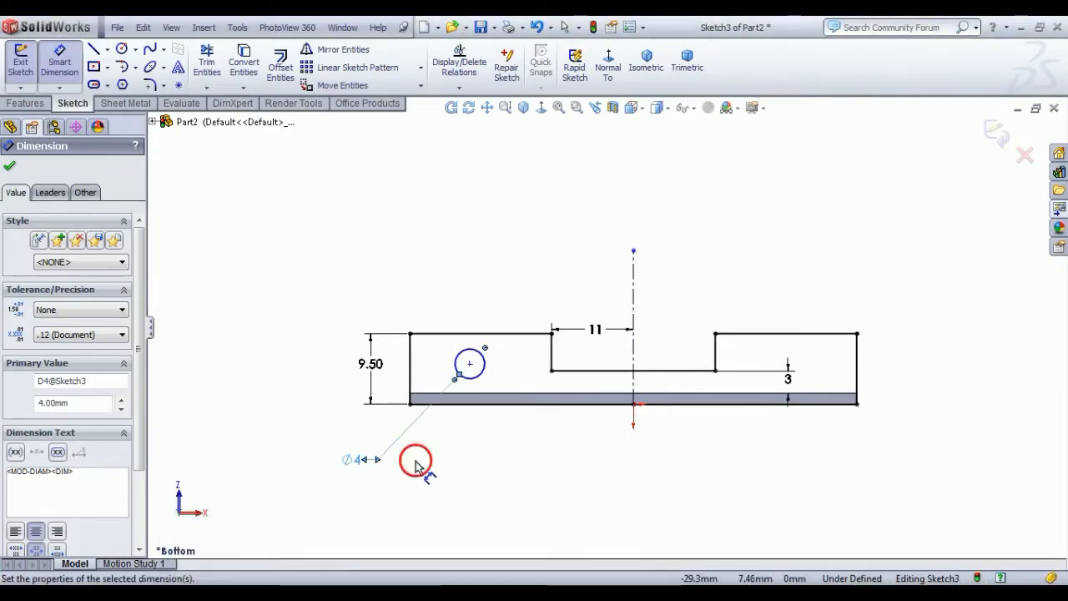
pyautogui.click(417, 465)
# - Dimension the hole circle's centre 20 mm horizontally from the vertical centreline
pyautogui.click(470, 363)
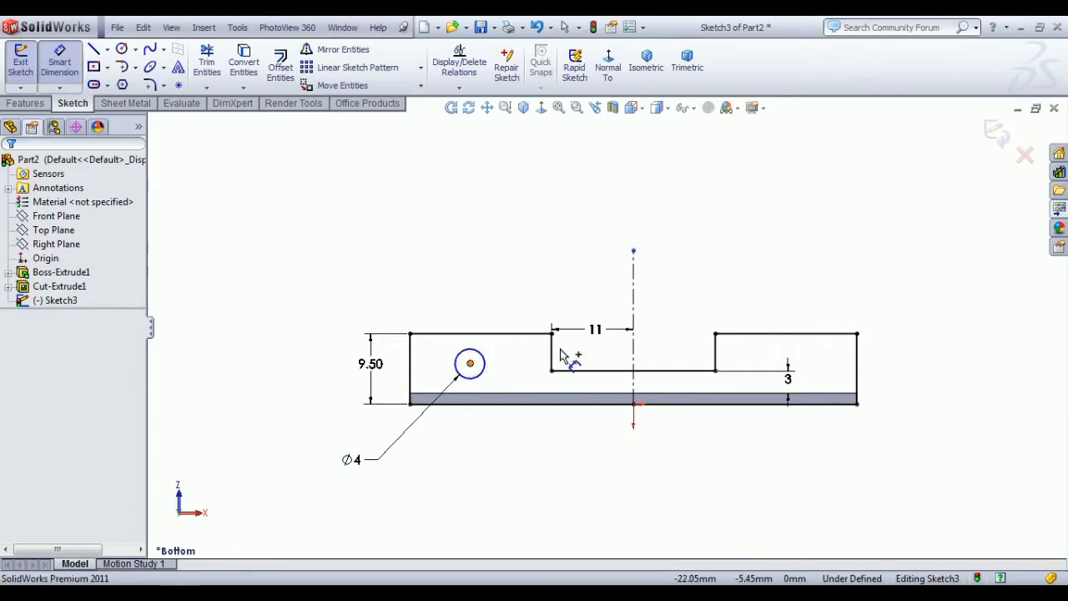
pyautogui.click(636, 358)
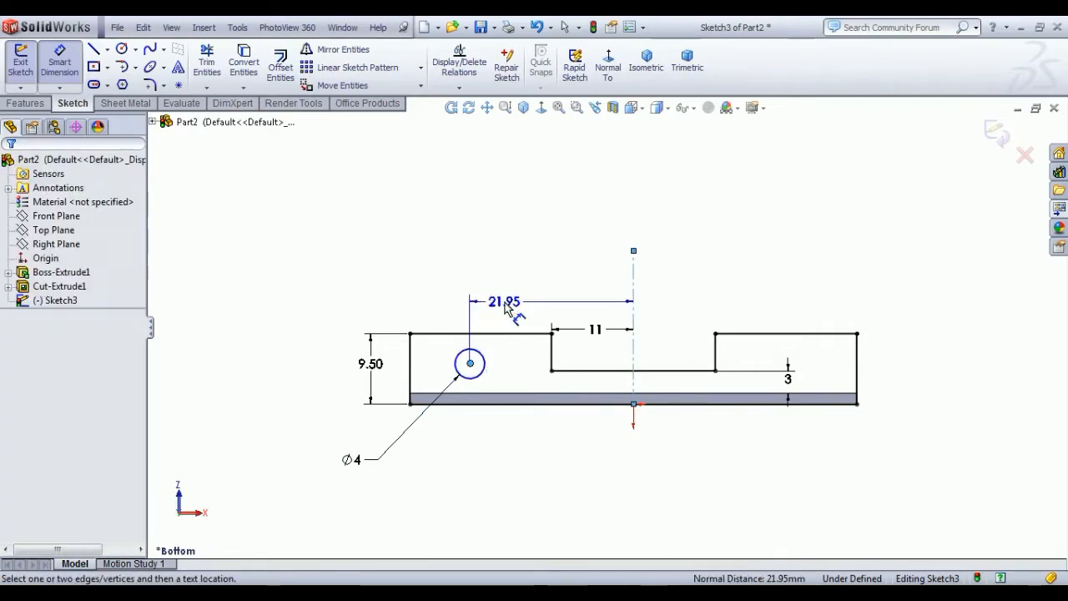
pyautogui.click(505, 302)
pyautogui.write('20')
pyautogui.press('Return')
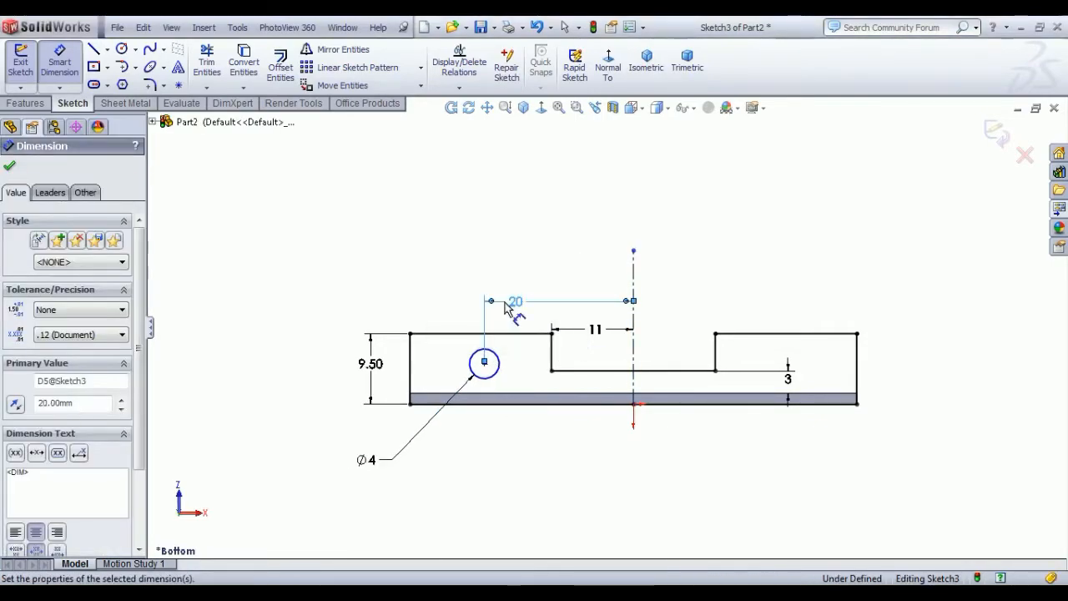
# - Dimension the hole circle's centre 4 mm from the left lobe's horizontal outer edge
pyautogui.click(484, 334)
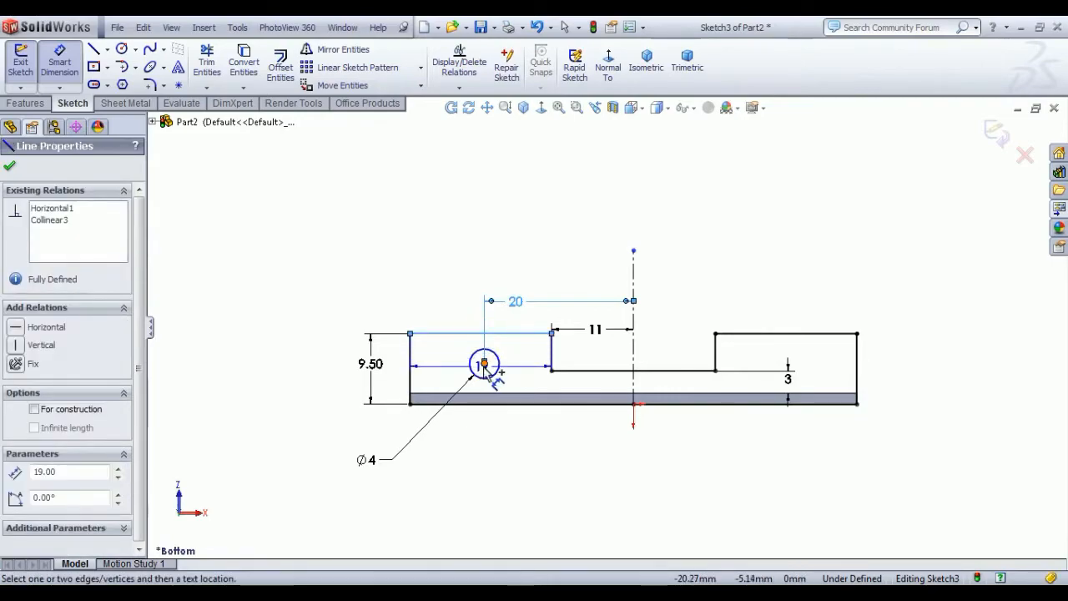
pyautogui.click(484, 364)
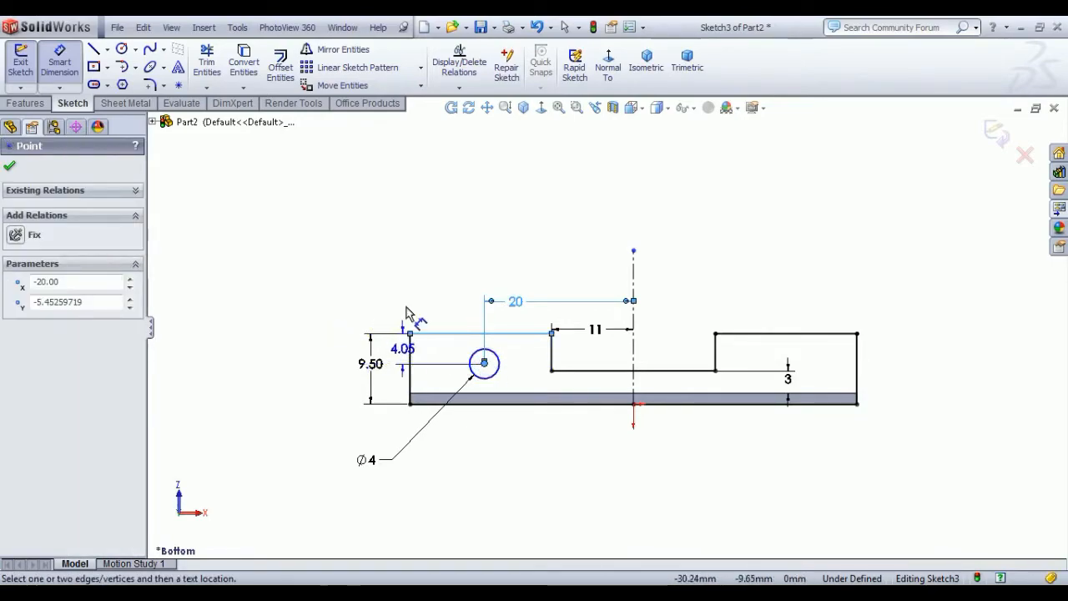
pyautogui.click(379, 303)
pyautogui.write('4')
pyautogui.press('Return')
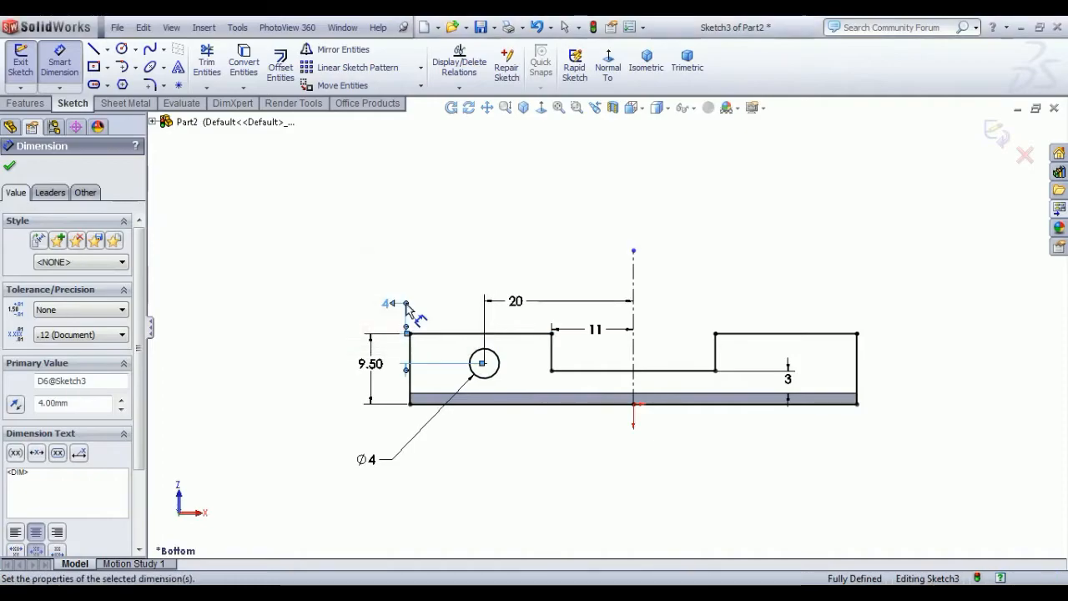
# - Mirror the 4 mm hole circle about the centreline and move the 3 mm dimension clear of the mirrored circle
pyautogui.hotkey('alt', 'Tab')
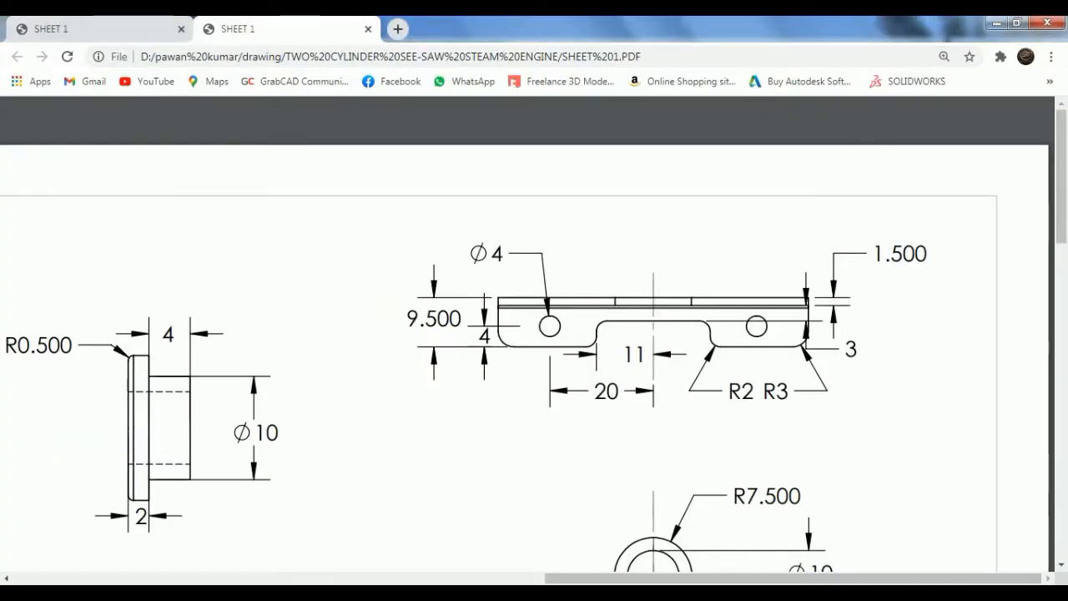
pyautogui.hotkey('alt', 'Tab')
pyautogui.rightClick(248, 202)
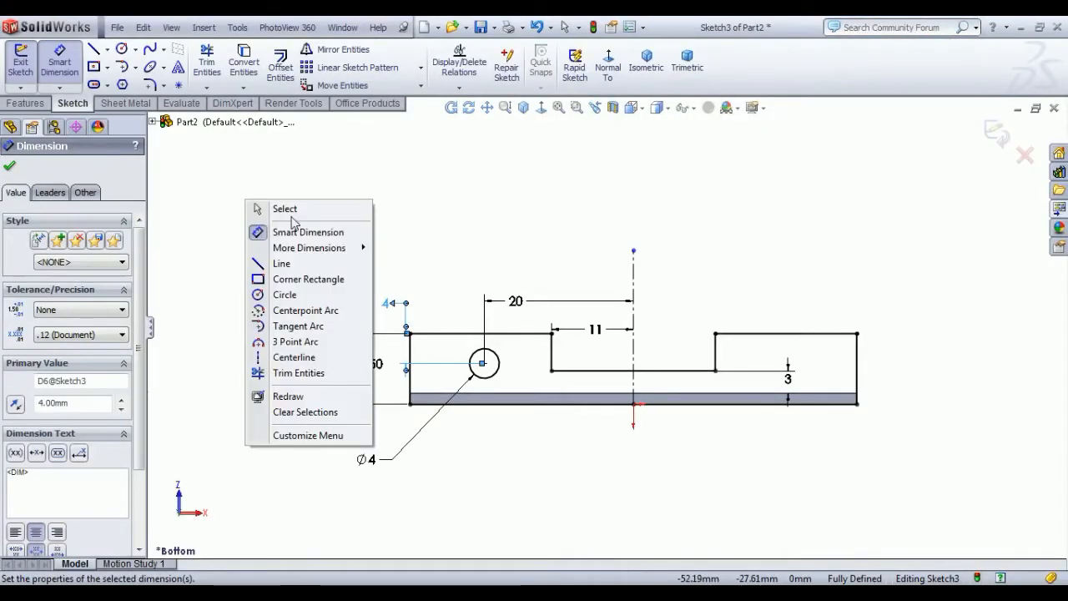
pyautogui.click(288, 210)
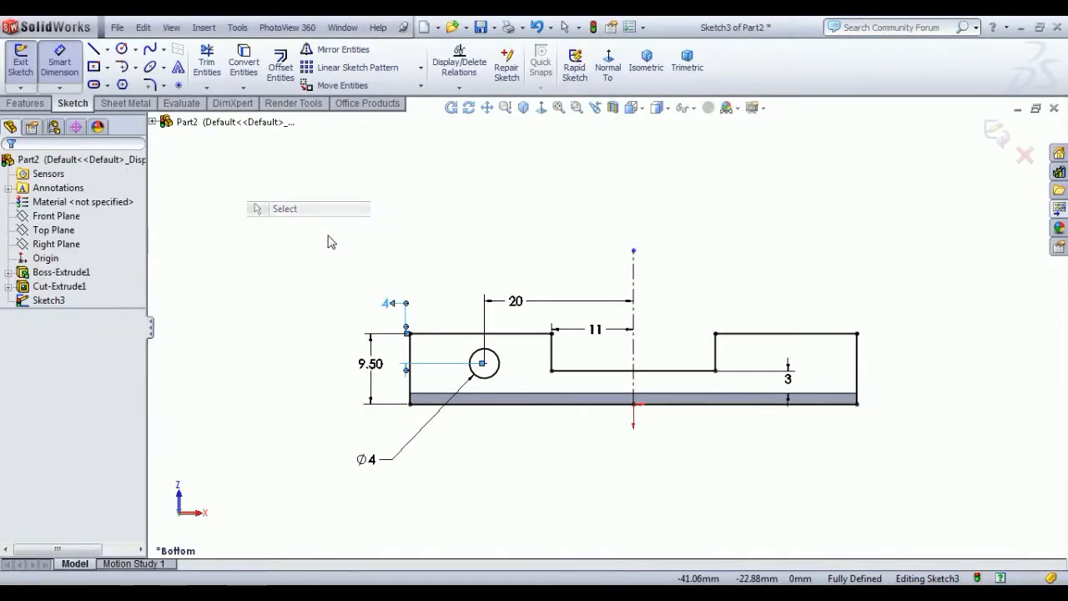
pyautogui.click(340, 50)
pyautogui.click(491, 379)
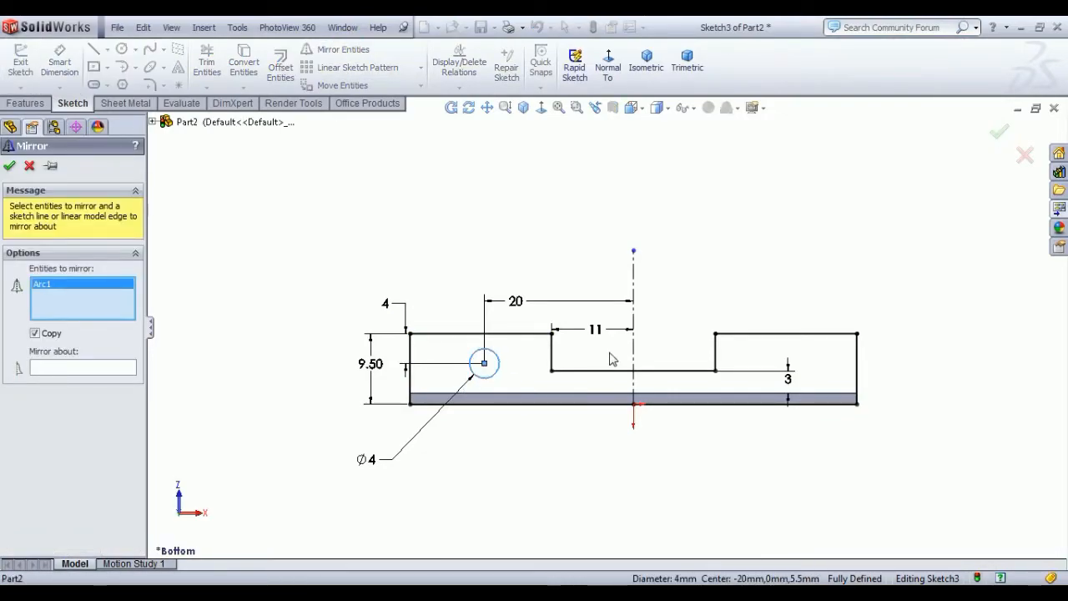
pyautogui.click(64, 368)
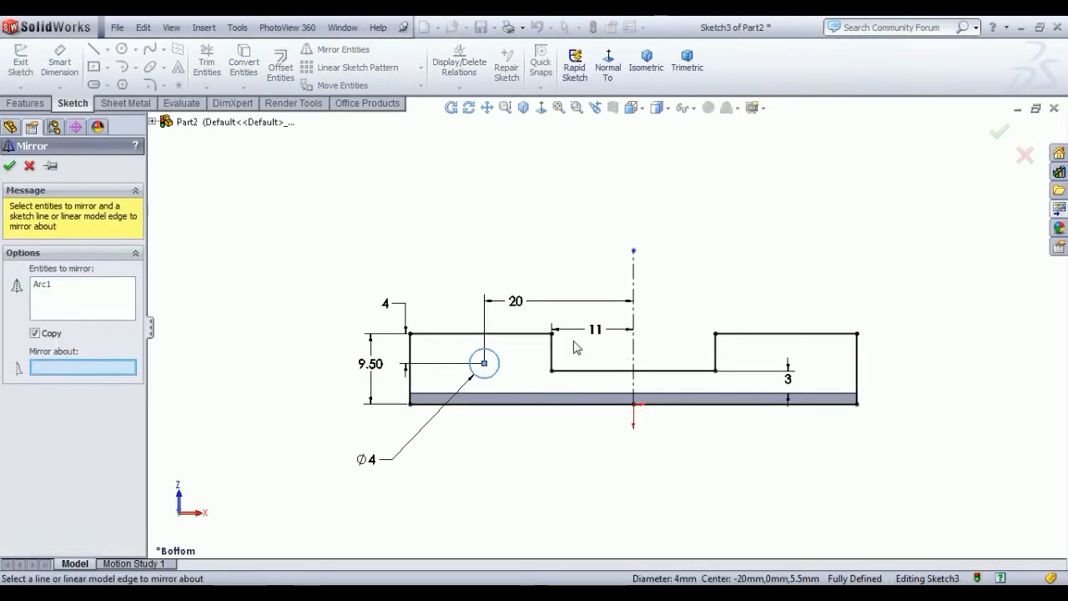
pyautogui.click(635, 362)
pyautogui.click(9, 166)
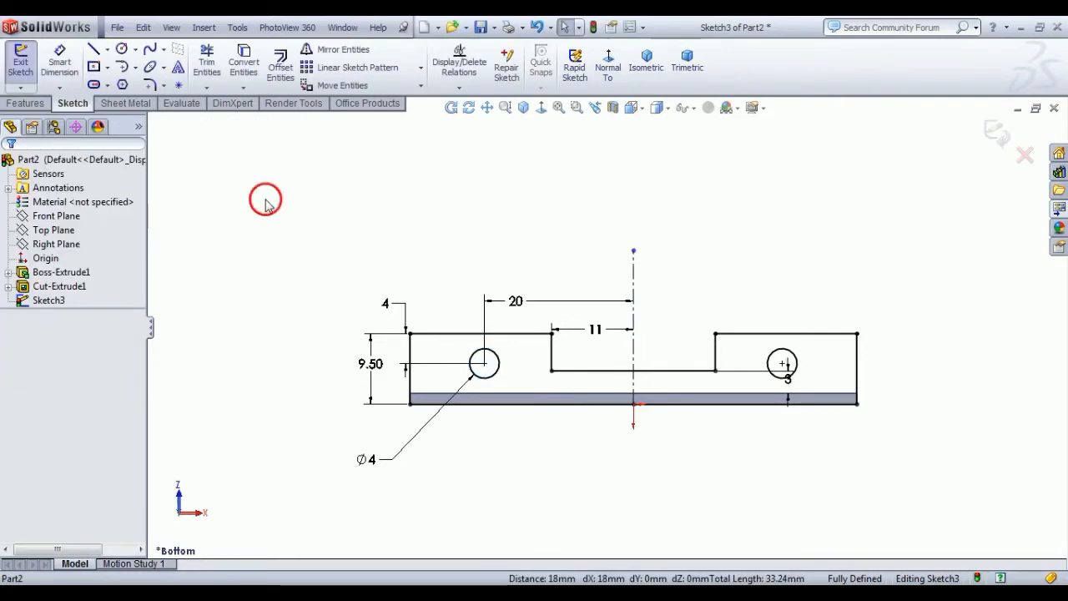
pyautogui.click(700, 440)
pyautogui.press('Escape')
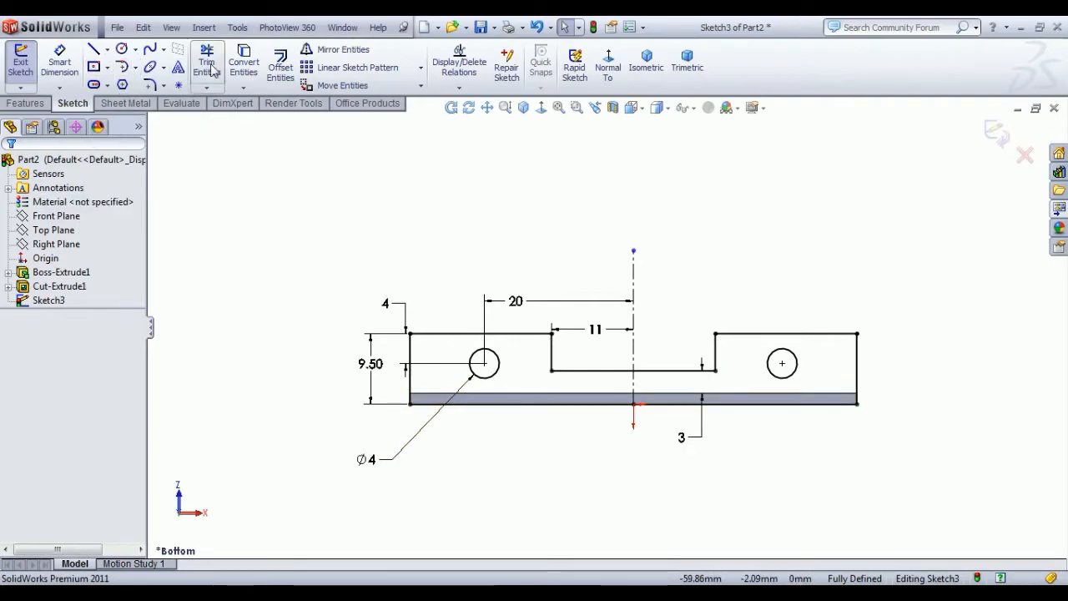
# - Round the notch's four corners with 2 mm sketch fillets
pyautogui.click(149, 86)
pyautogui.write('2.00mm')
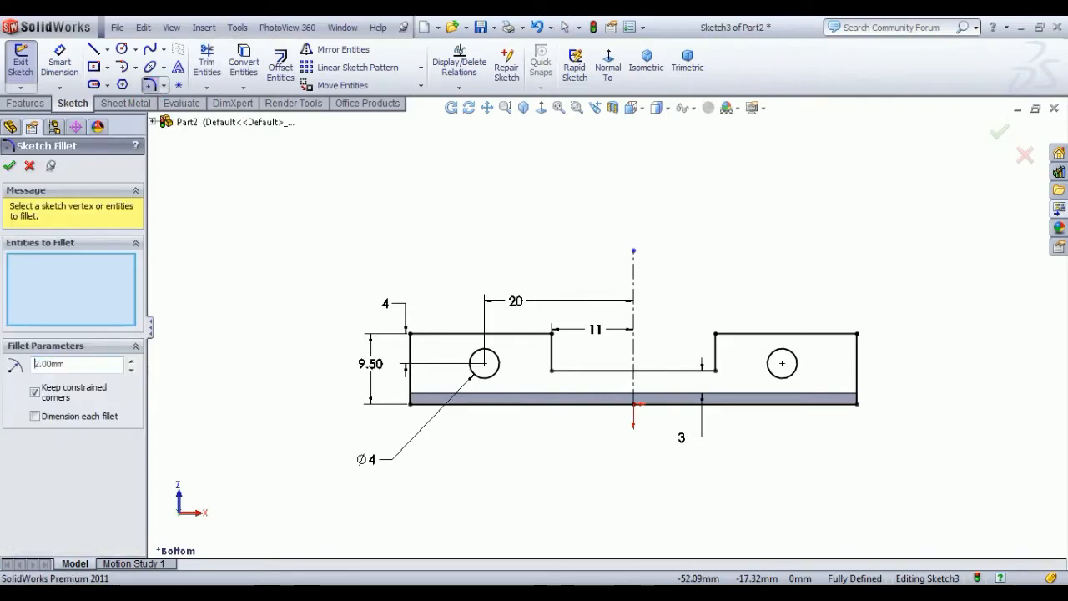
pyautogui.click(552, 334)
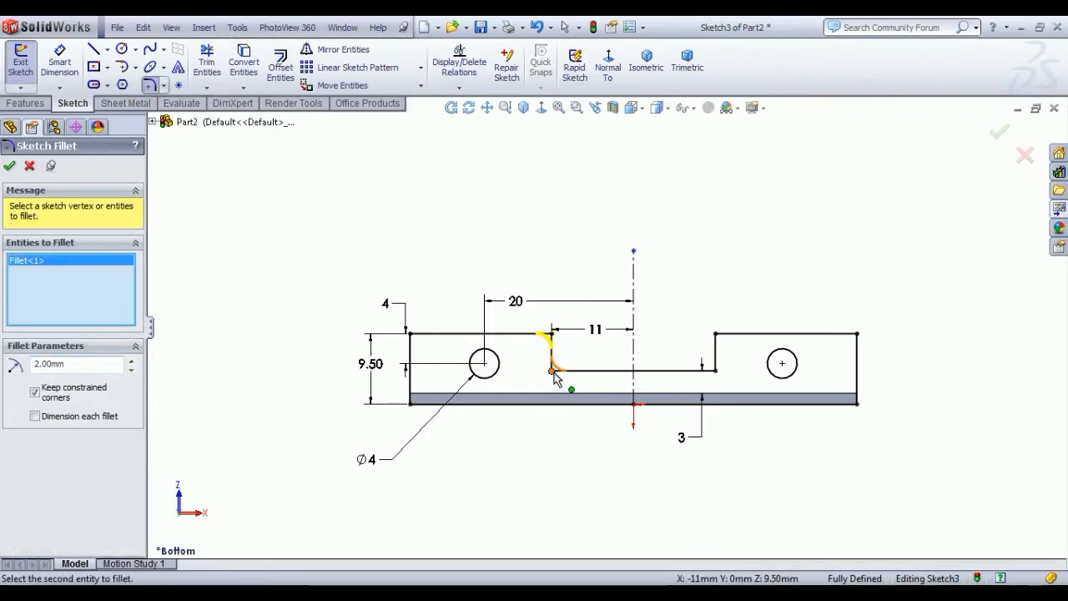
pyautogui.click(554, 372)
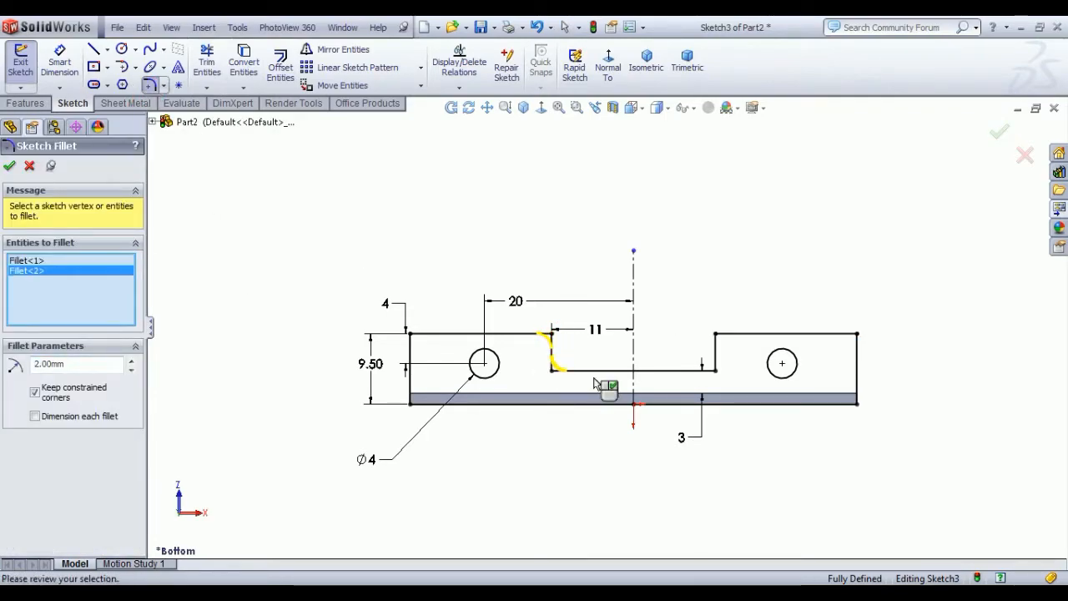
pyautogui.click(715, 371)
pyautogui.click(716, 334)
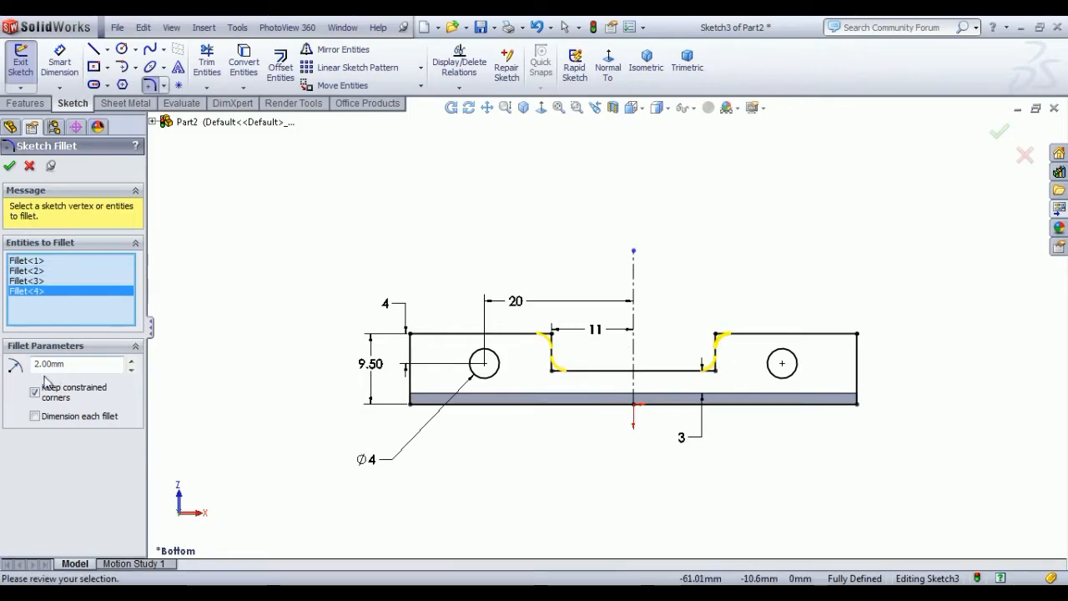
pyautogui.click(8, 167)
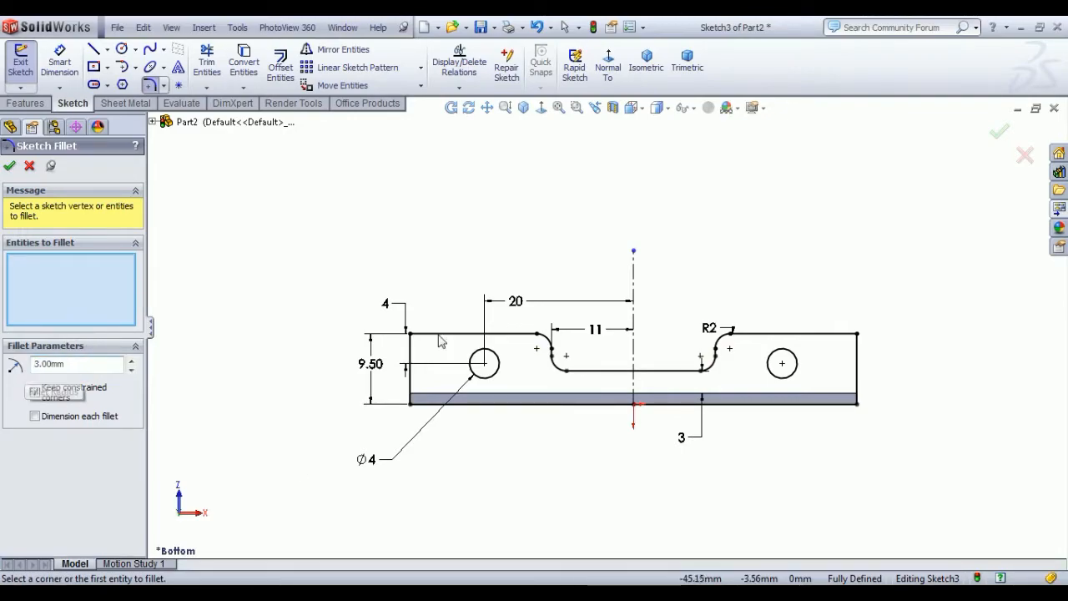
# - Round the flange outline's two outer corners with 3 mm sketch fillets and finish the fillet command
pyautogui.click(410, 334)
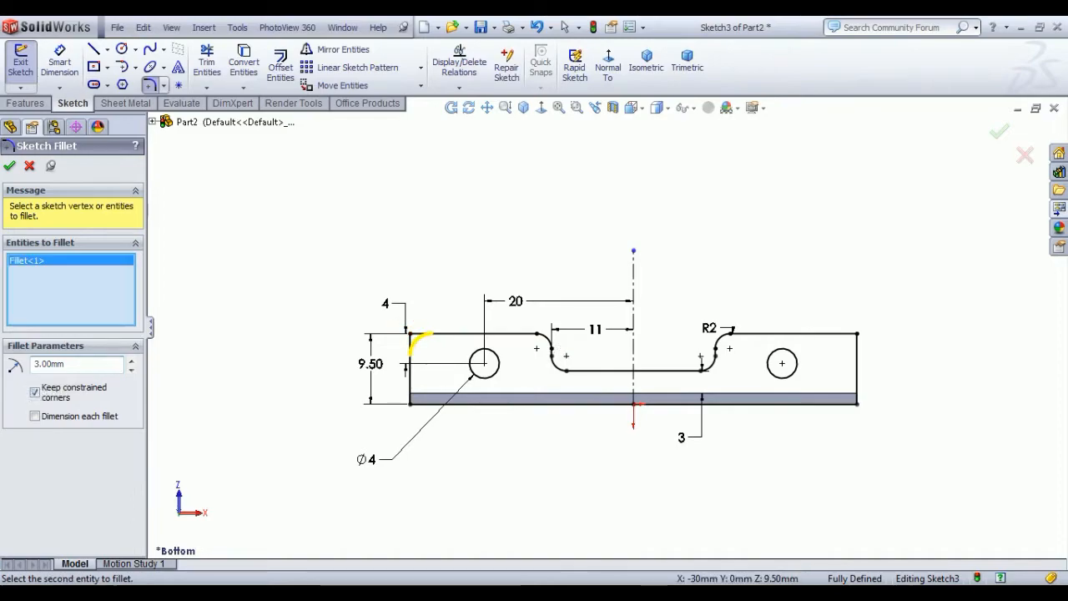
pyautogui.click(858, 335)
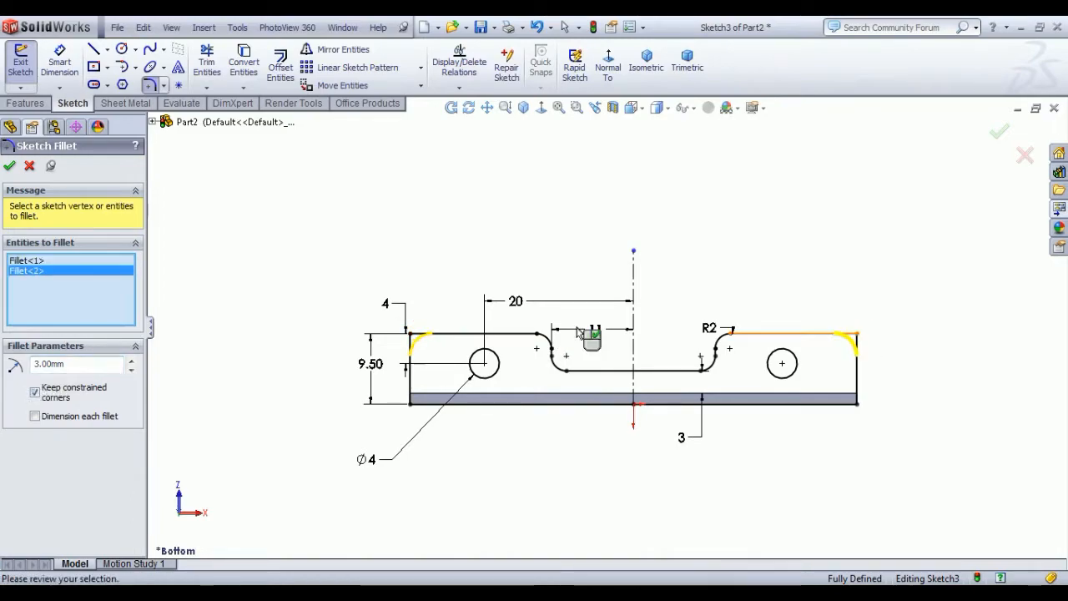
pyautogui.click(11, 166)
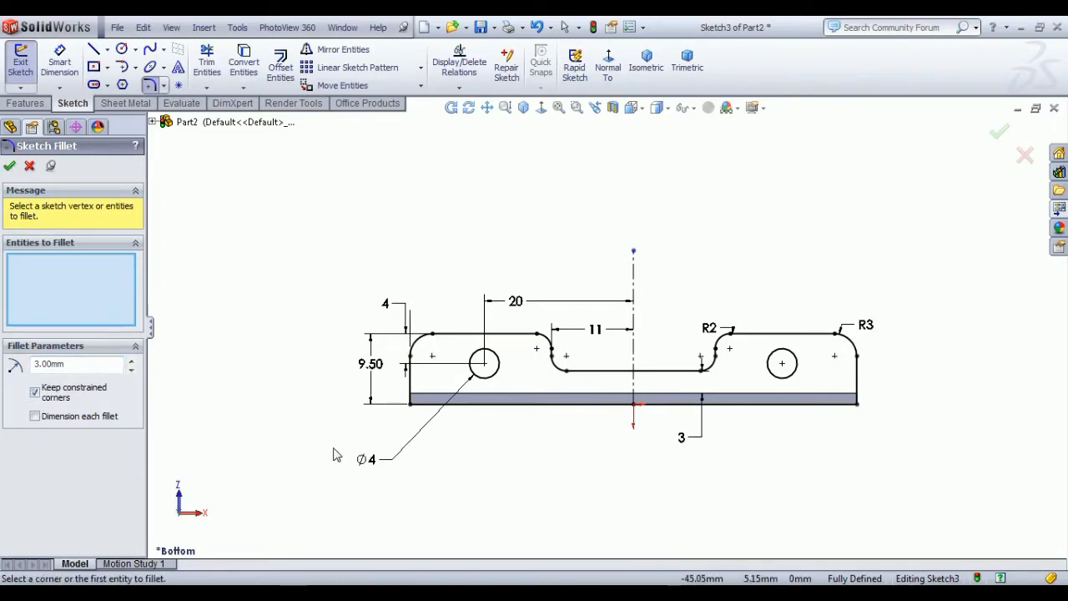
pyautogui.click(10, 167)
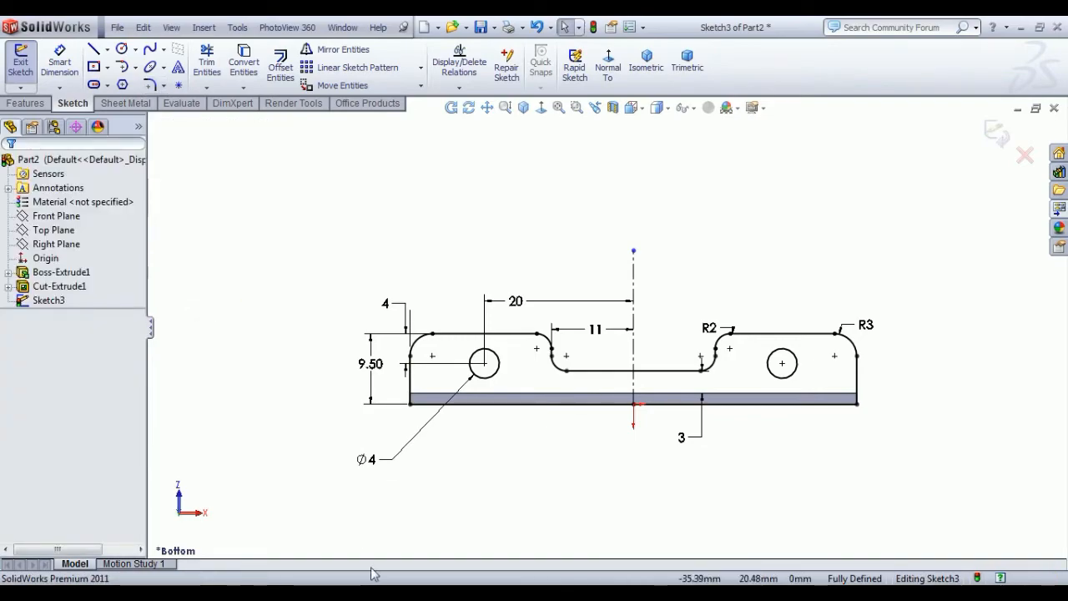
# - Exit the flange sketch and extrude it 1.5 mm upward as a blind boss merged with the support plate
pyautogui.click(17, 67)
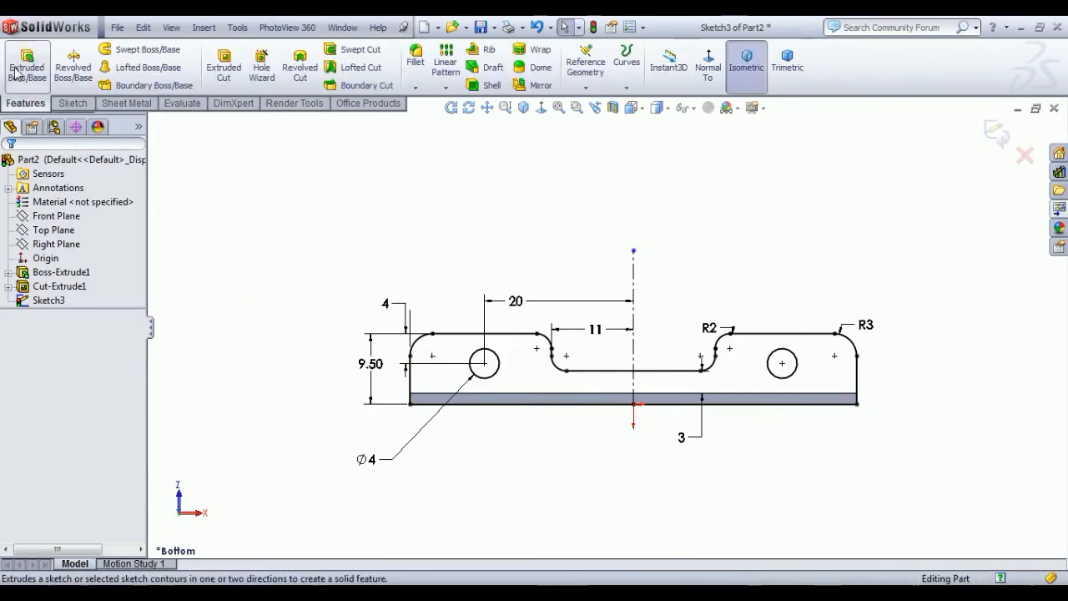
pyautogui.click(721, 80)
pyautogui.click(747, 62)
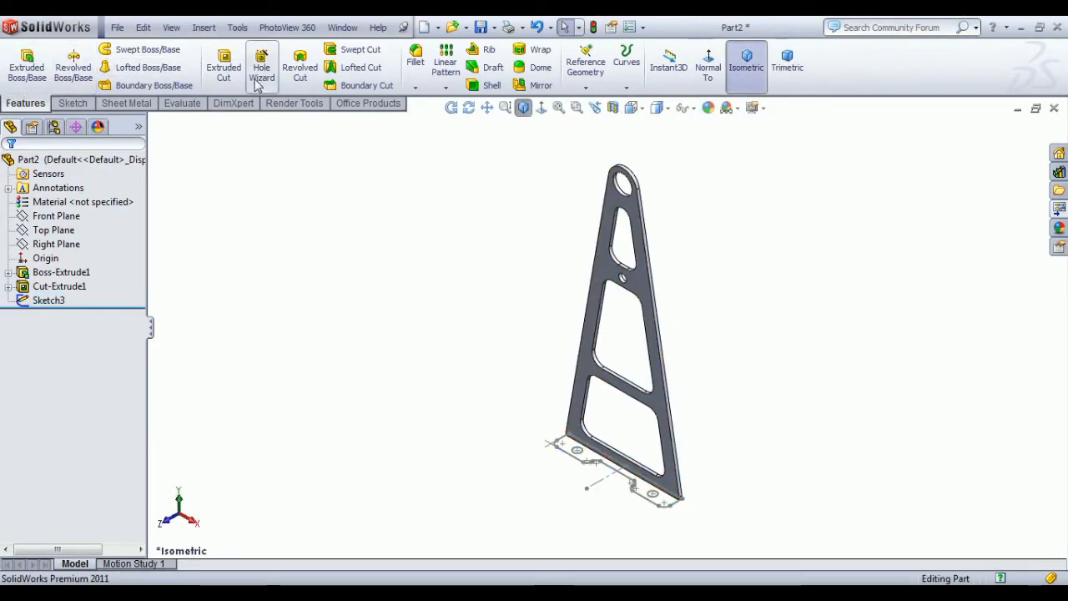
pyautogui.click(8, 65)
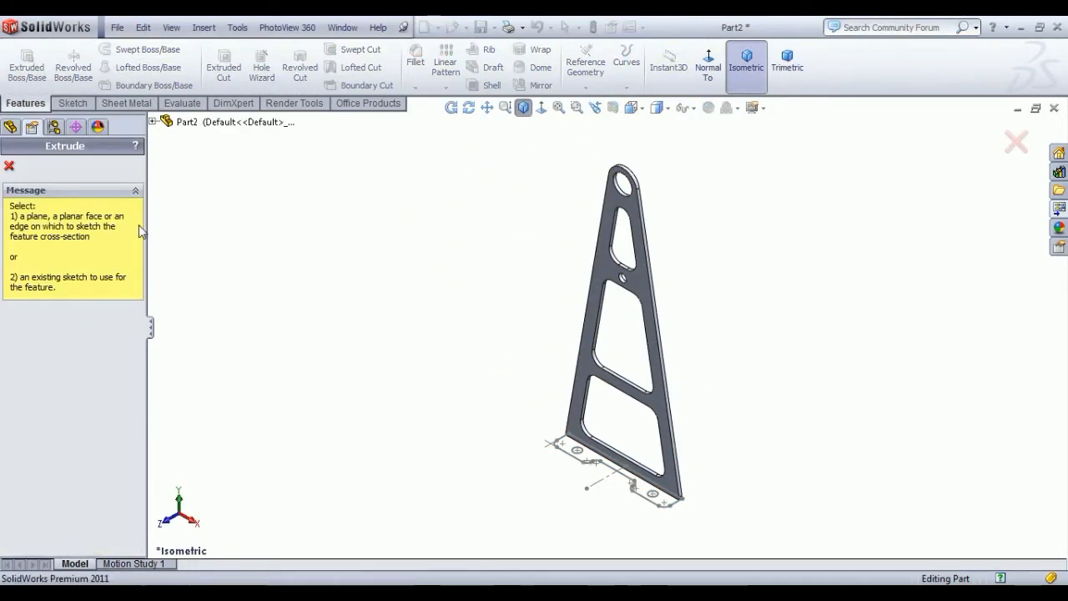
pyautogui.scroll(-5, 638, 509)
pyautogui.click(632, 306)
pyautogui.moveTo(609, 383); pyautogui.dragTo(597, 374, button='middle')
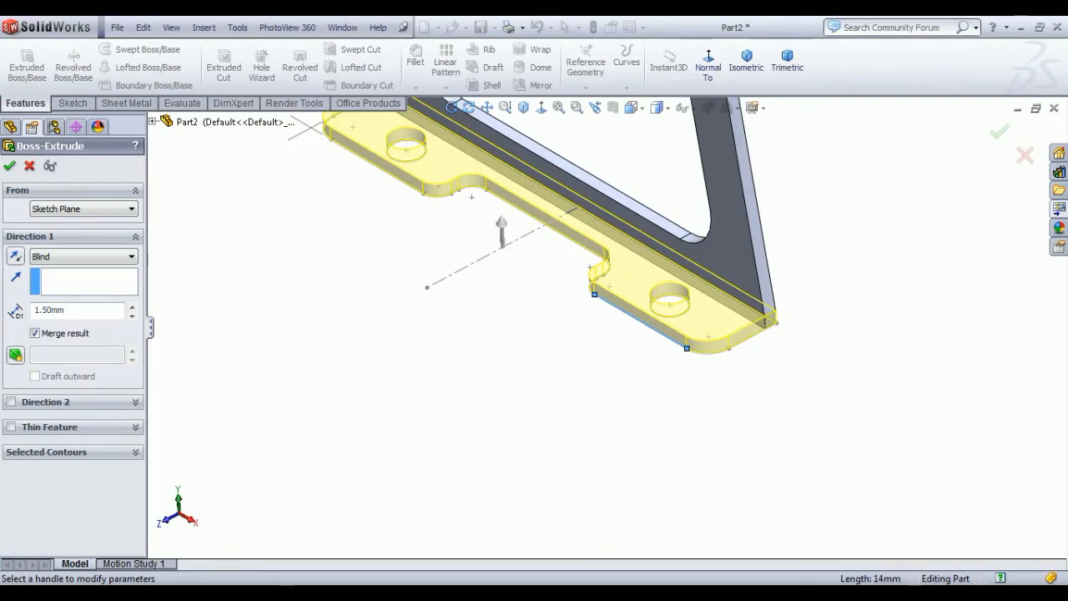
pyautogui.click(9, 166)
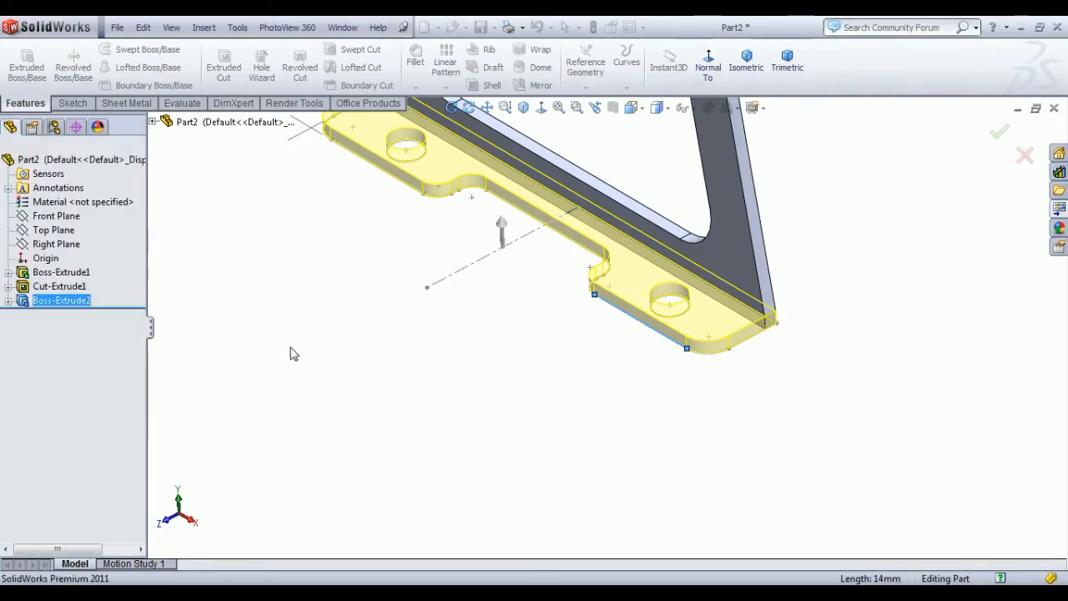
pyautogui.moveTo(329, 401); pyautogui.dragTo(316, 400, button='middle')
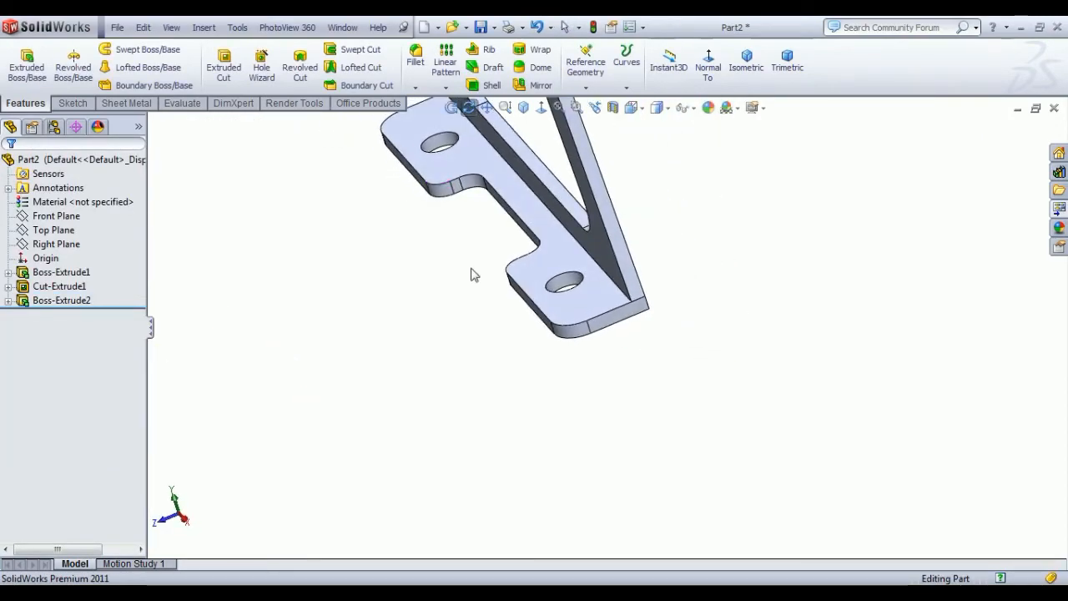
pyautogui.click(746, 60)
# - Fillet the outer bend edge where the plate's back face meets the flange underside with a 1.5 mm radius
pyautogui.click(416, 57)
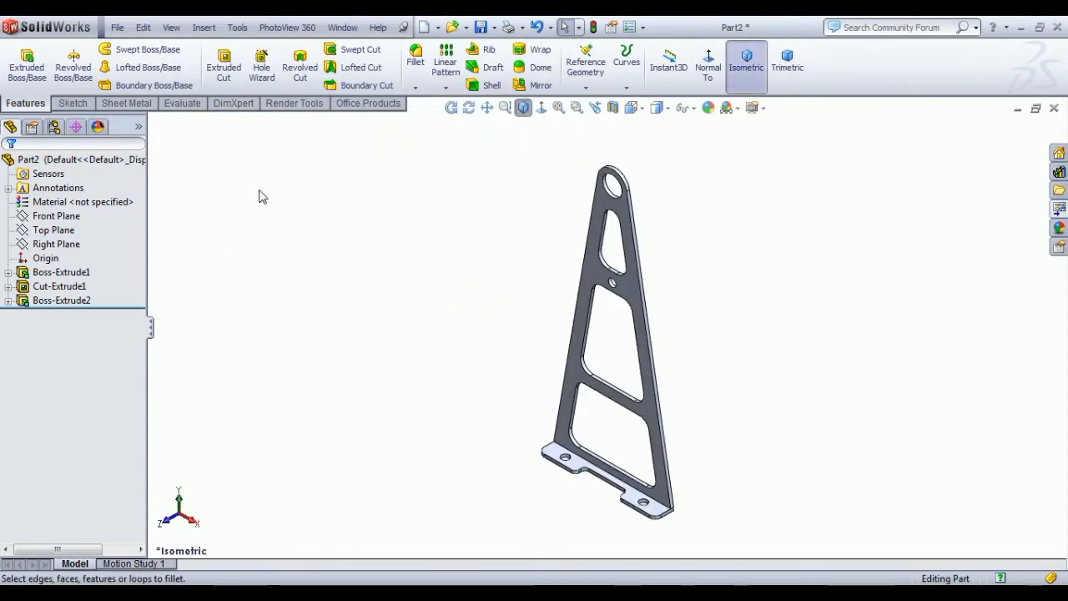
pyautogui.moveTo(856, 496); pyautogui.dragTo(702, 493, button='middle')
pyautogui.scroll(-4, 534, 501)
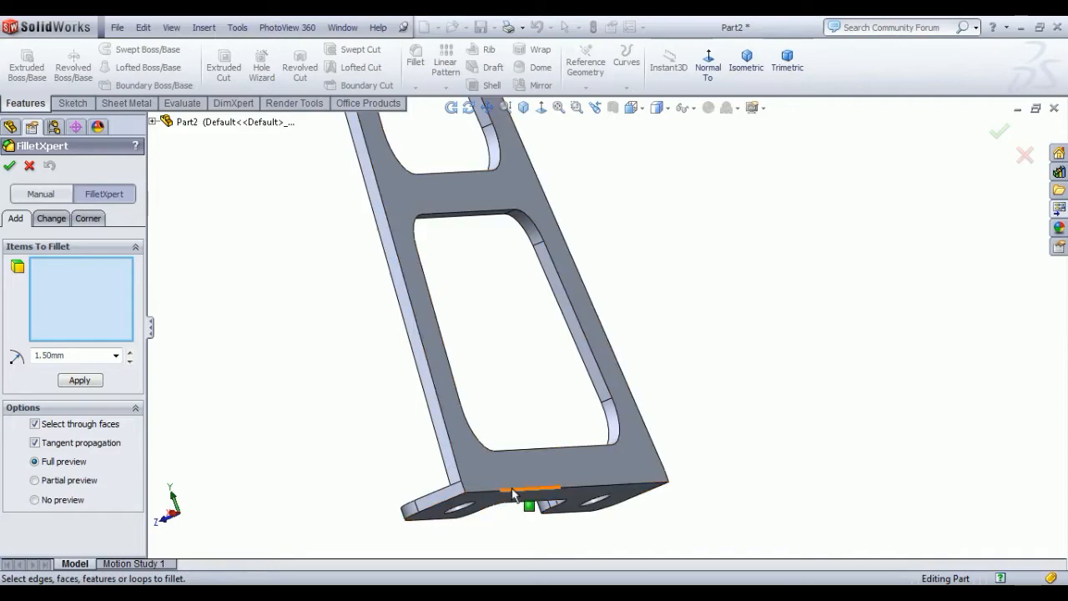
pyautogui.scroll(-3, 506, 493)
pyautogui.moveTo(565, 489); pyautogui.dragTo(594, 501, button='middle')
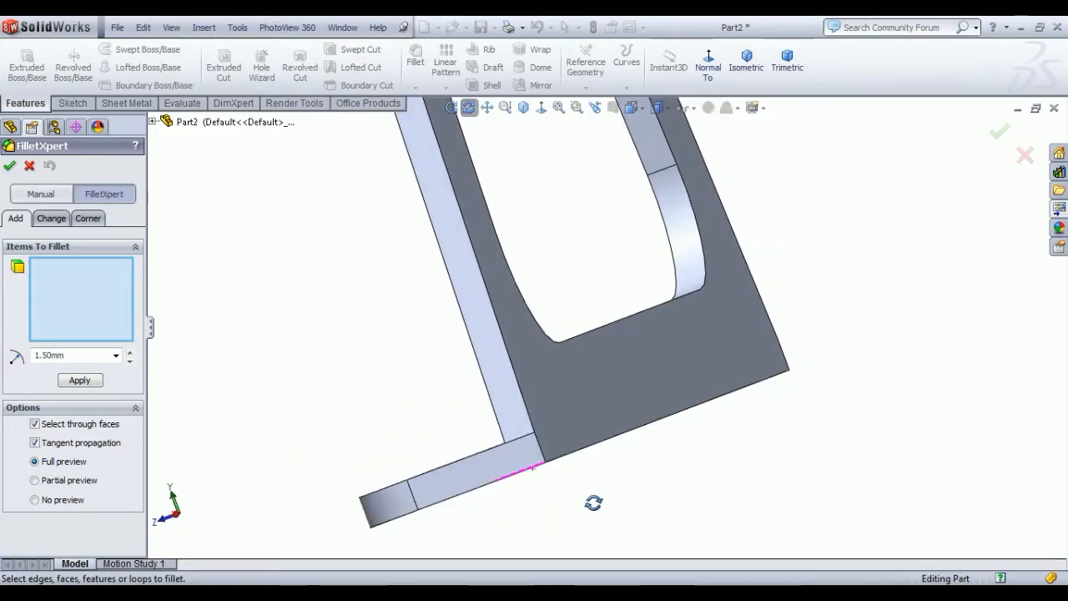
pyautogui.click(613, 438)
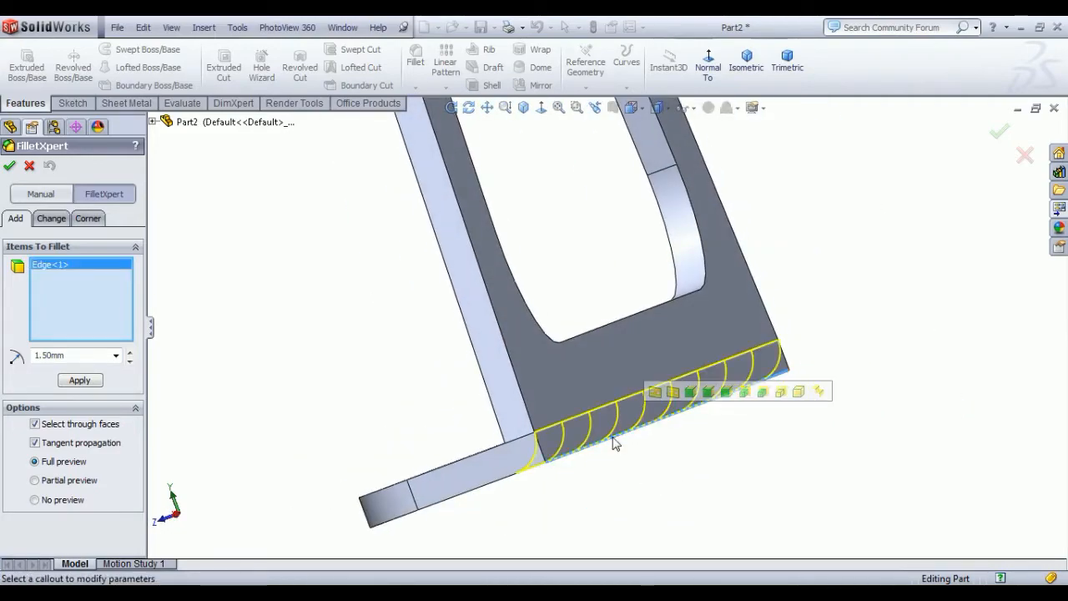
pyautogui.click(9, 167)
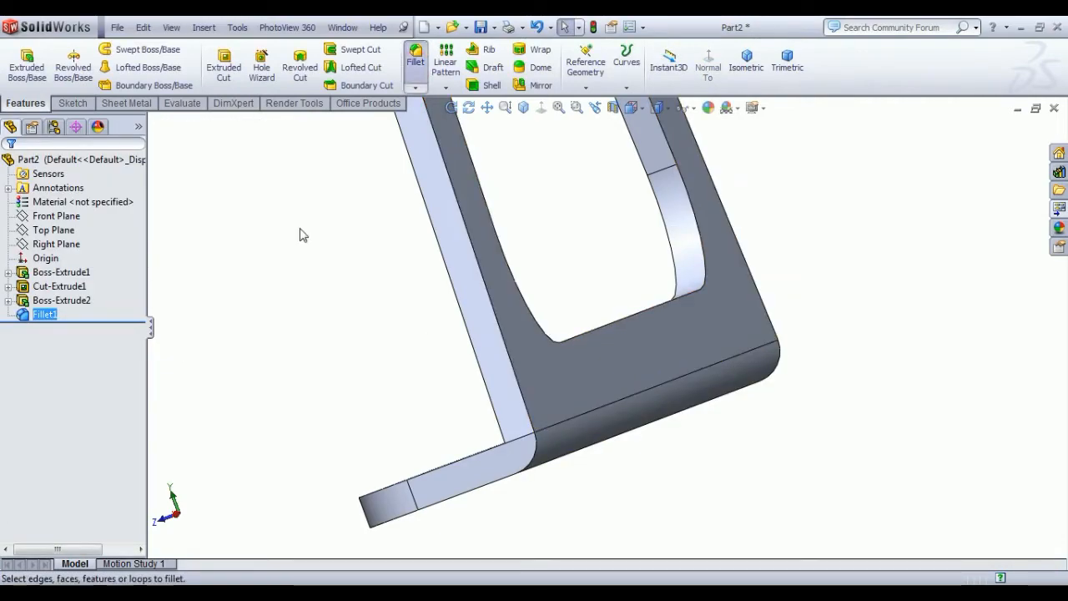
pyautogui.click(415, 55)
pyautogui.moveTo(287, 309); pyautogui.dragTo(334, 351, button='middle')
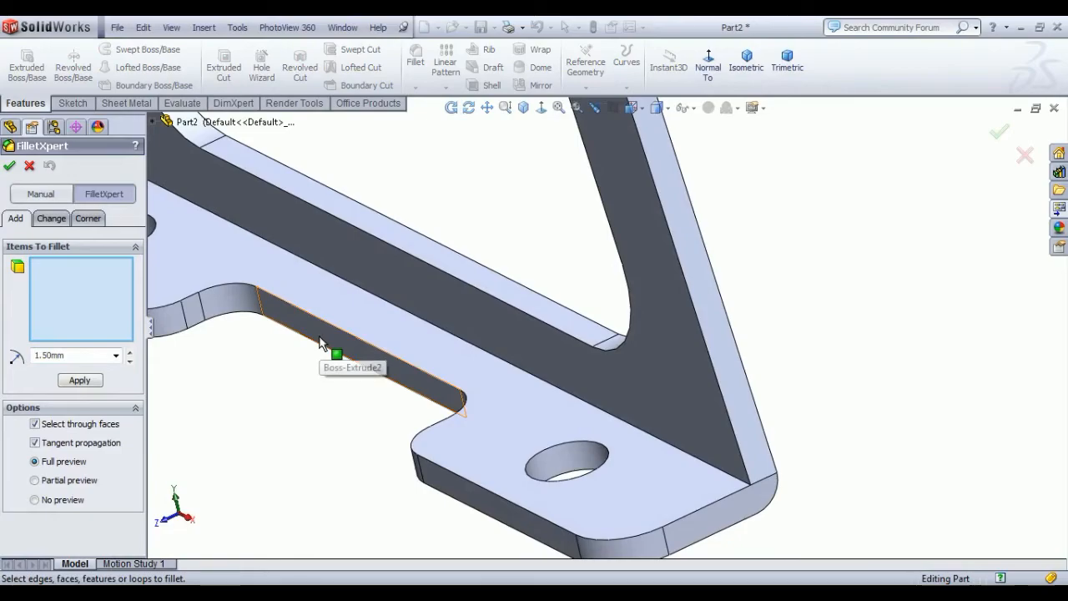
pyautogui.press('Escape')
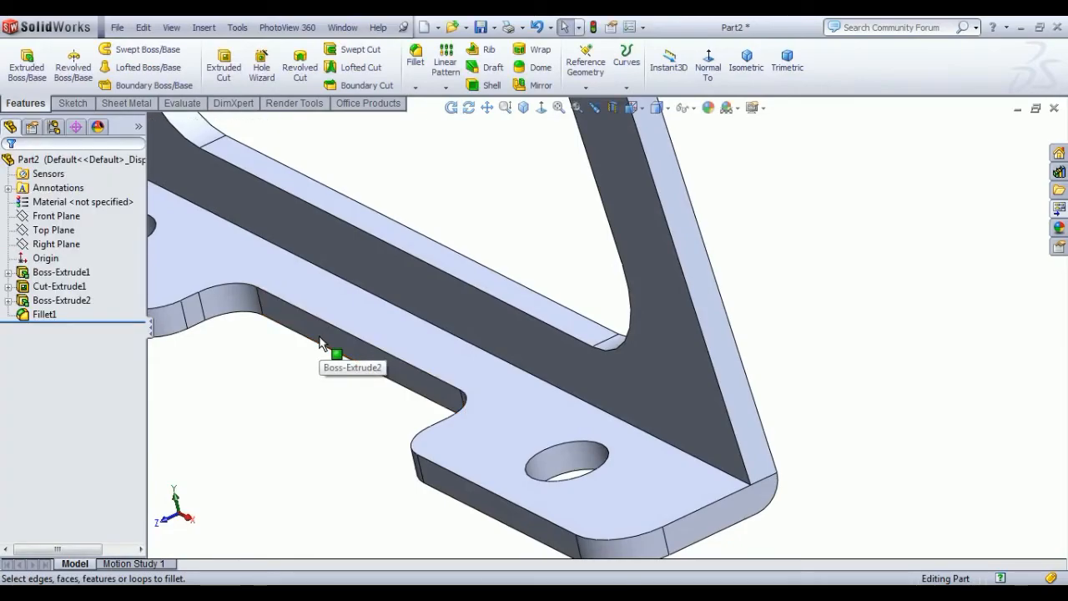
# - Fillet the inner corner edge between the upright plate and the foot flange with a 0.5 mm radius
pyautogui.click(422, 56)
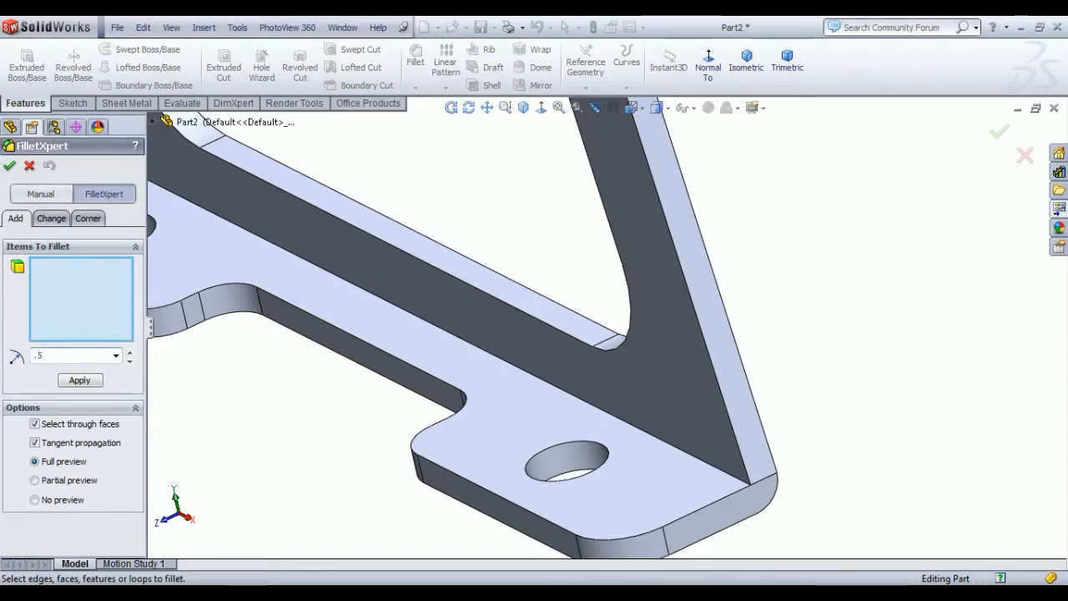
pyautogui.click(552, 385)
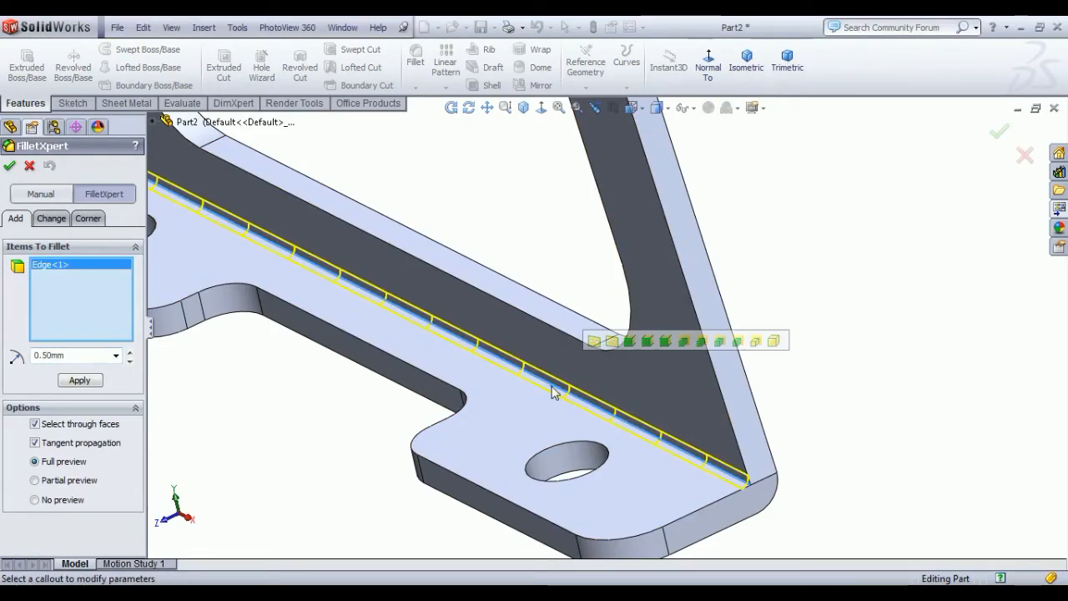
pyautogui.click(9, 168)
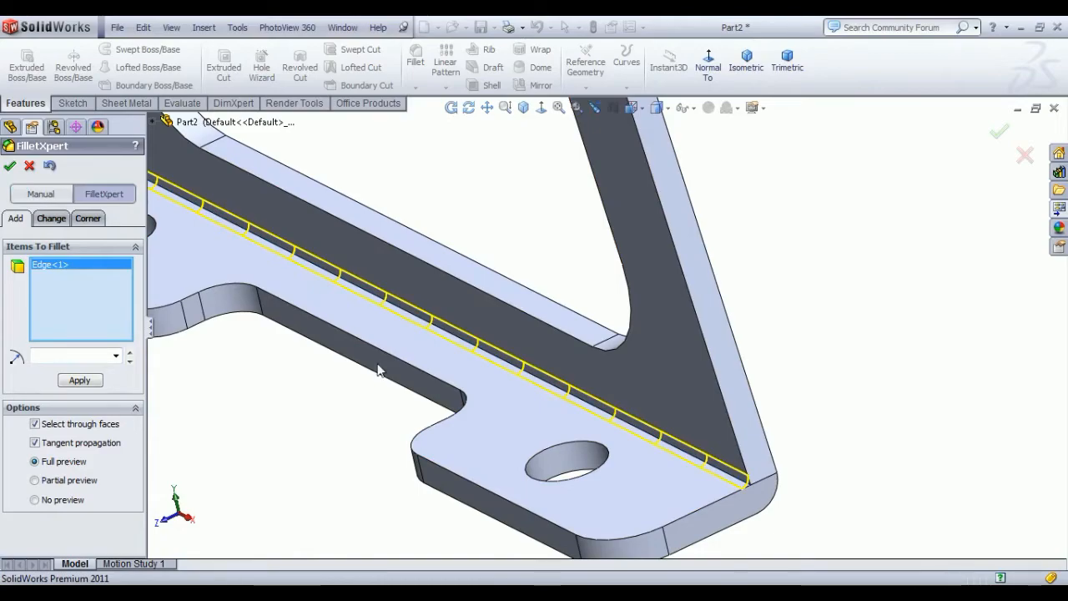
pyautogui.click(746, 62)
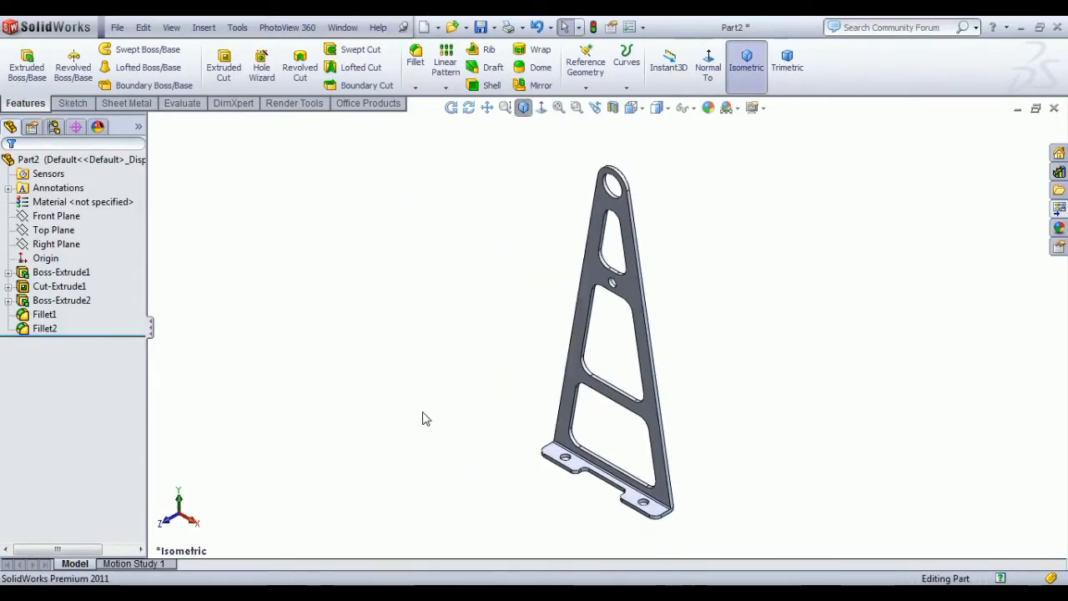
# - Switch to the PDF drawing in the browser and examine the parts table for the flywheel stand's suggested material
pyautogui.click(315, 591)
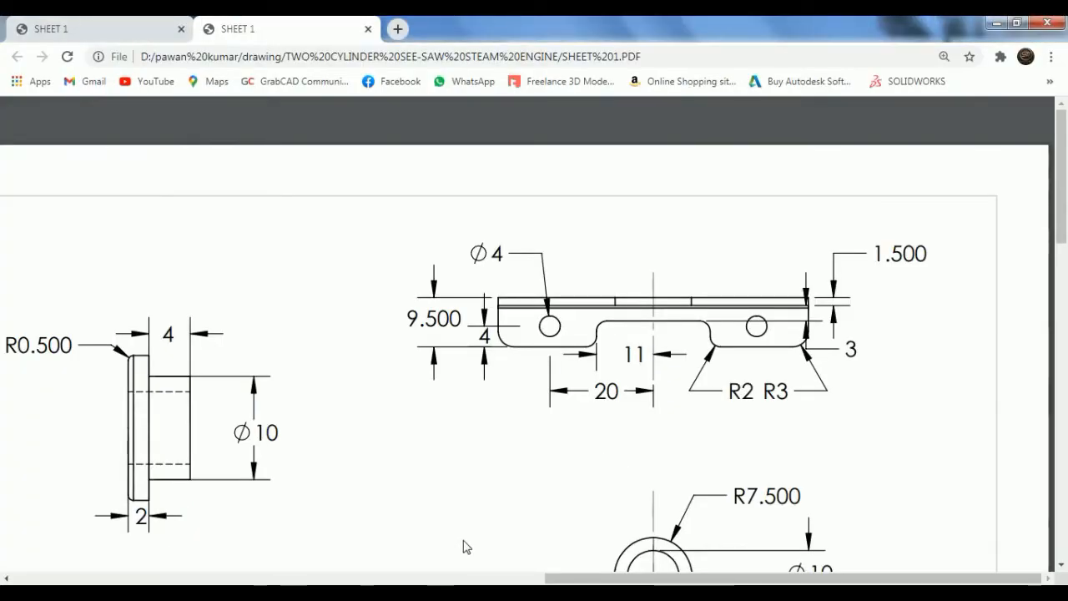
pyautogui.scroll(-8, 840, 486)
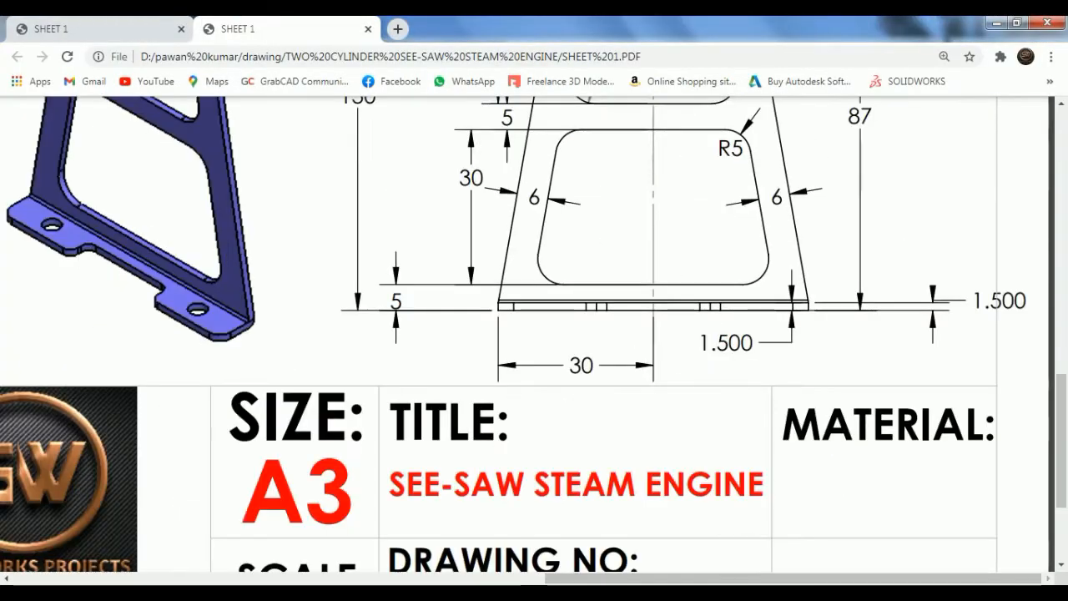
pyautogui.moveTo(565, 580); pyautogui.dragTo(70, 579)
pyautogui.scroll(-3, 861, 505)
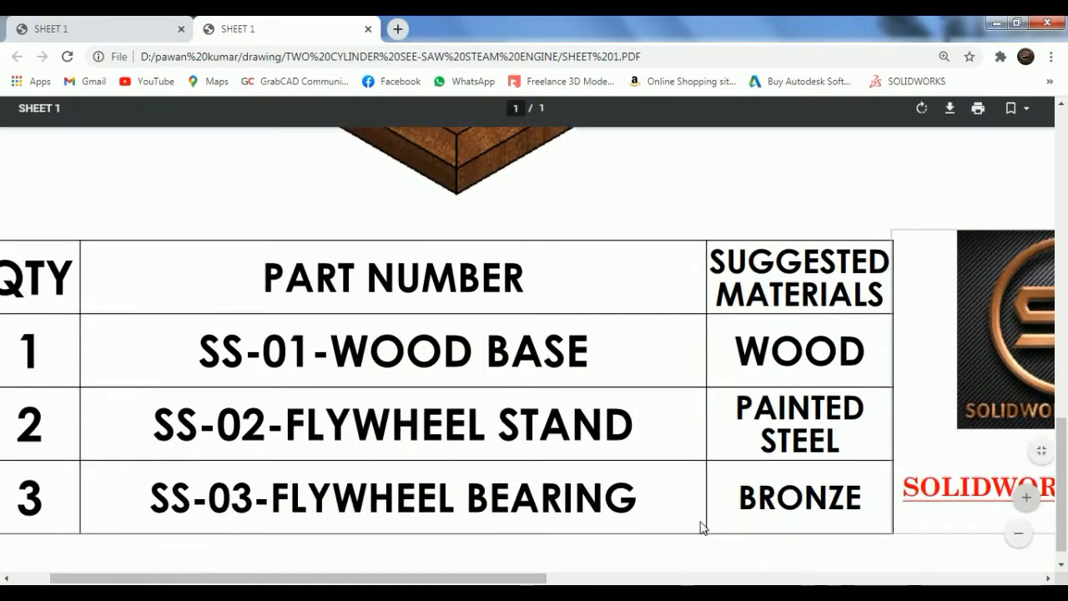
pyautogui.click(1017, 534)
pyautogui.click(1016, 534)
pyautogui.click(1016, 534)
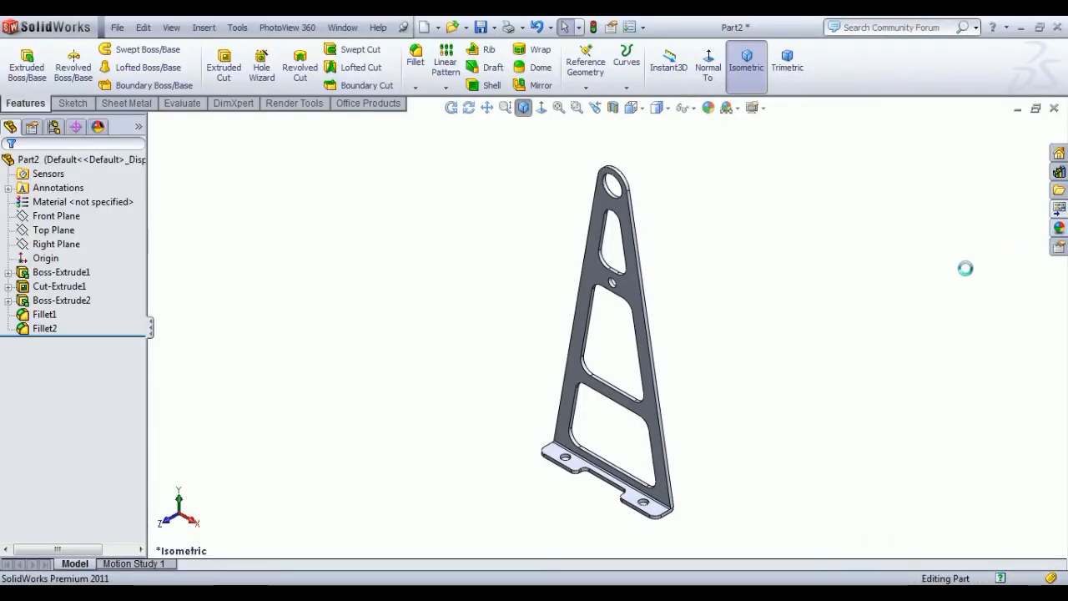
# - Apply the polished steel appearance from the metal appearances library to the whole stand
pyautogui.click(1059, 227)
pyautogui.click(878, 149)
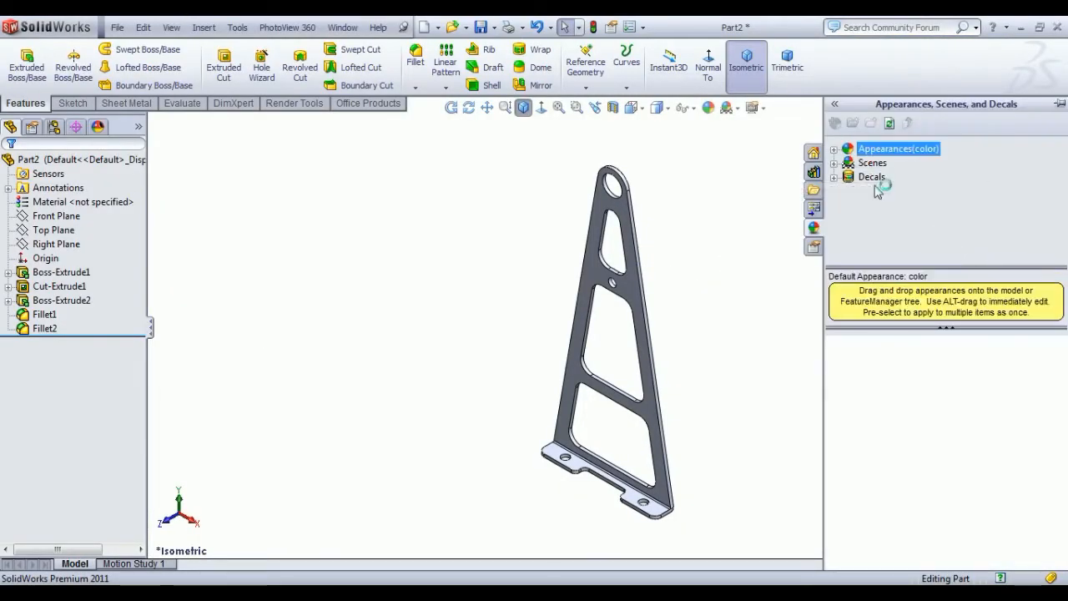
pyautogui.click(833, 150)
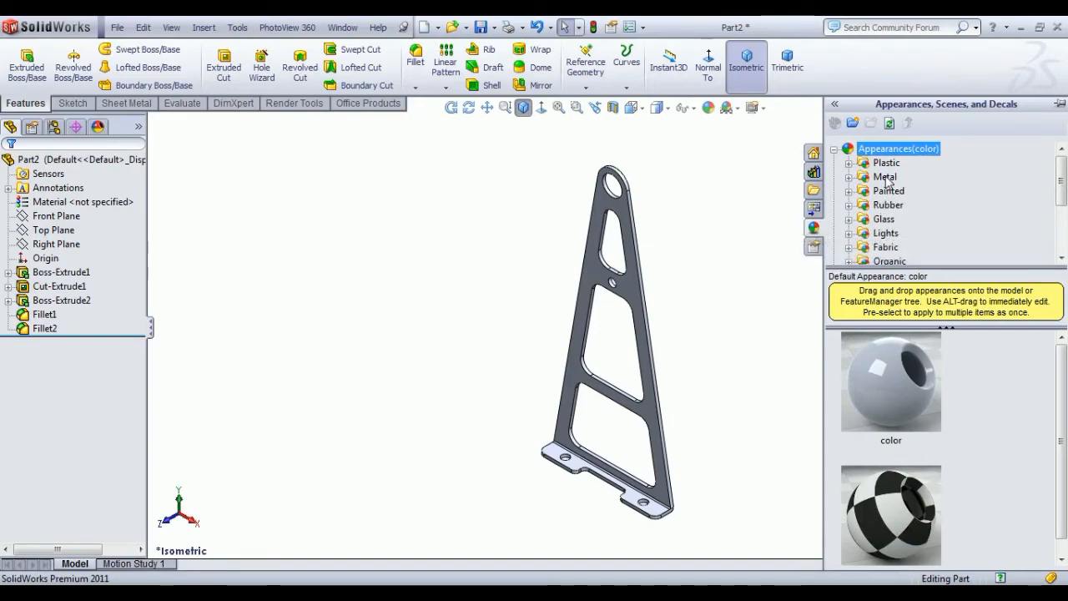
pyautogui.click(850, 177)
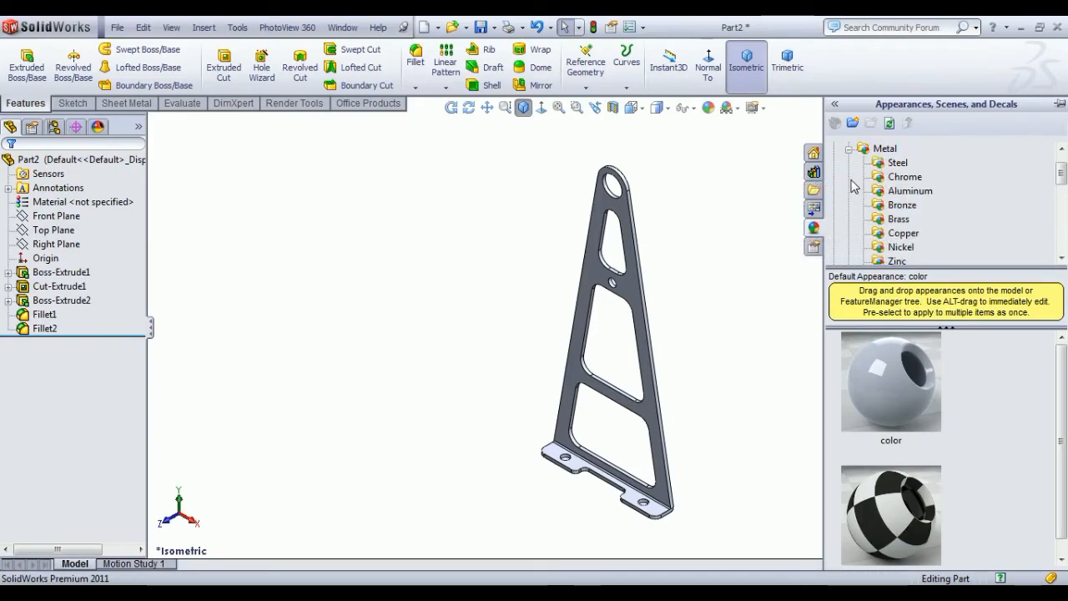
pyautogui.click(897, 166)
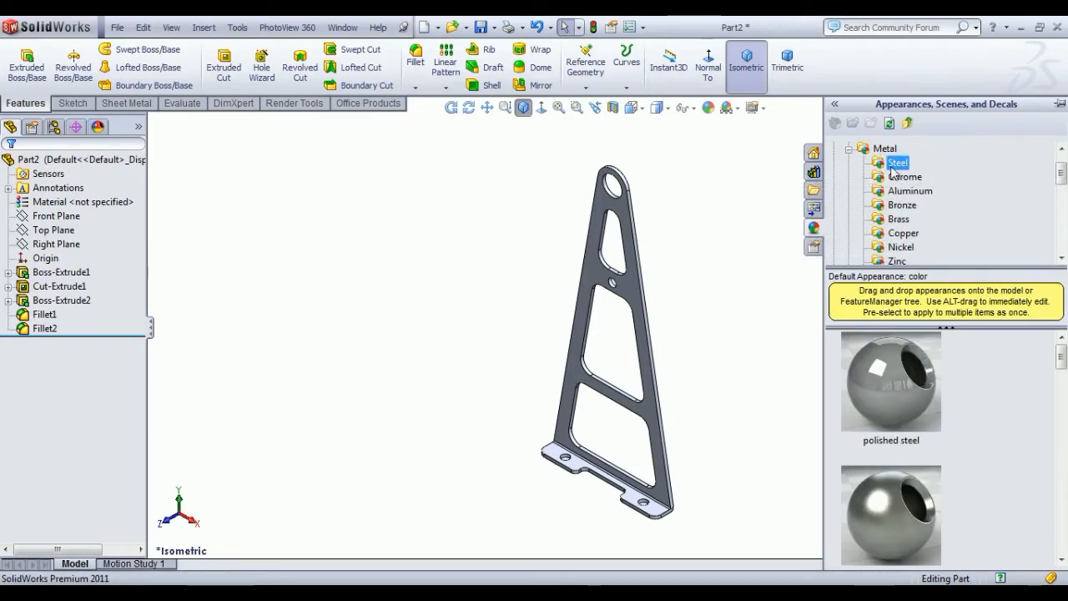
pyautogui.click(895, 348)
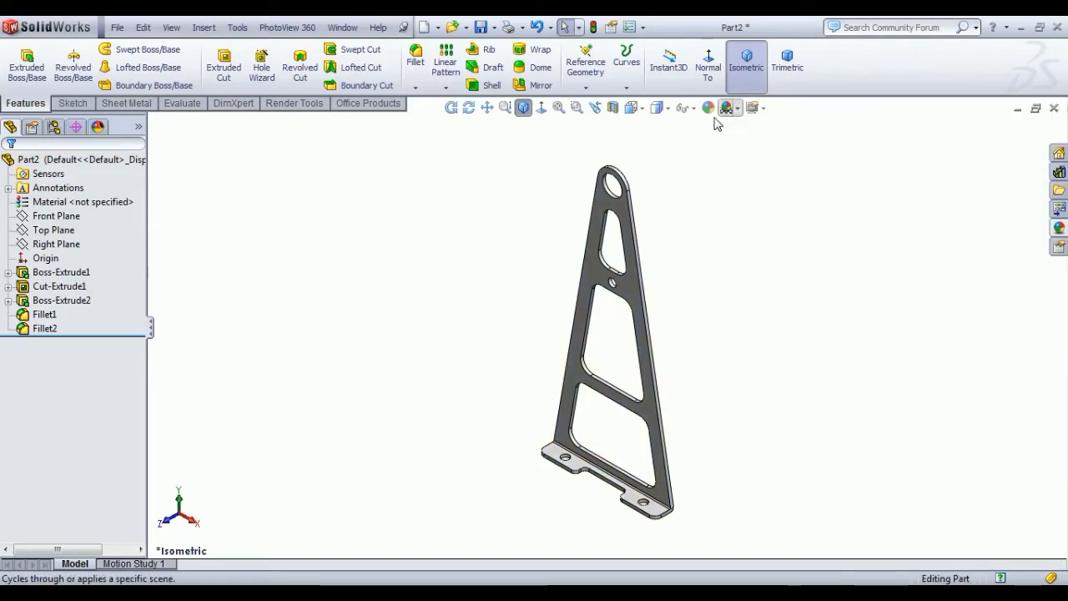
# - Recolour the part's polished steel appearance to the light violet-blue standard swatch and accept the change
pyautogui.click(711, 110)
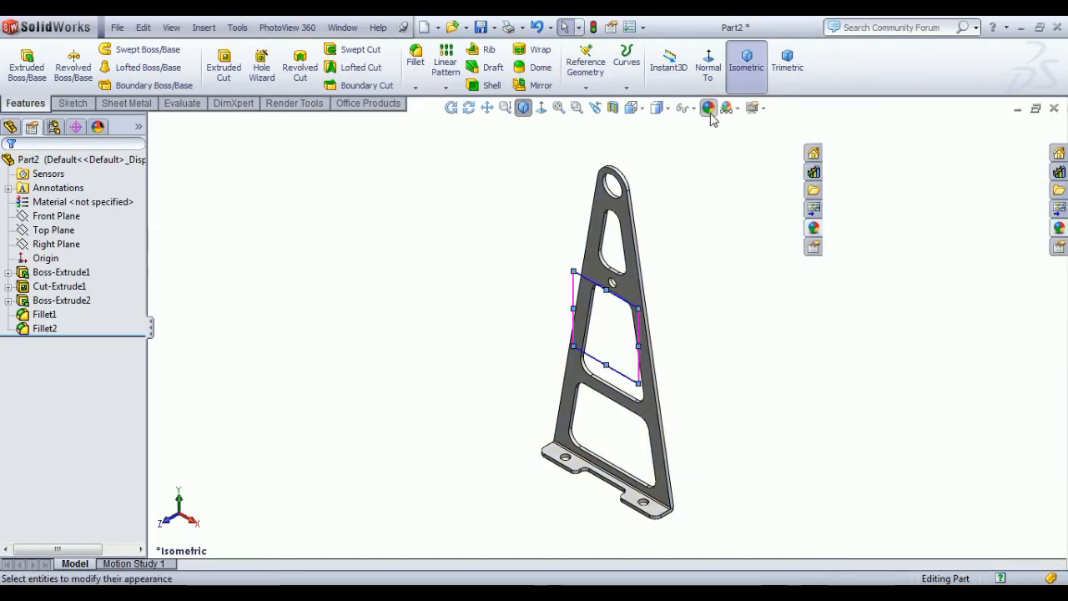
pyautogui.click(89, 492)
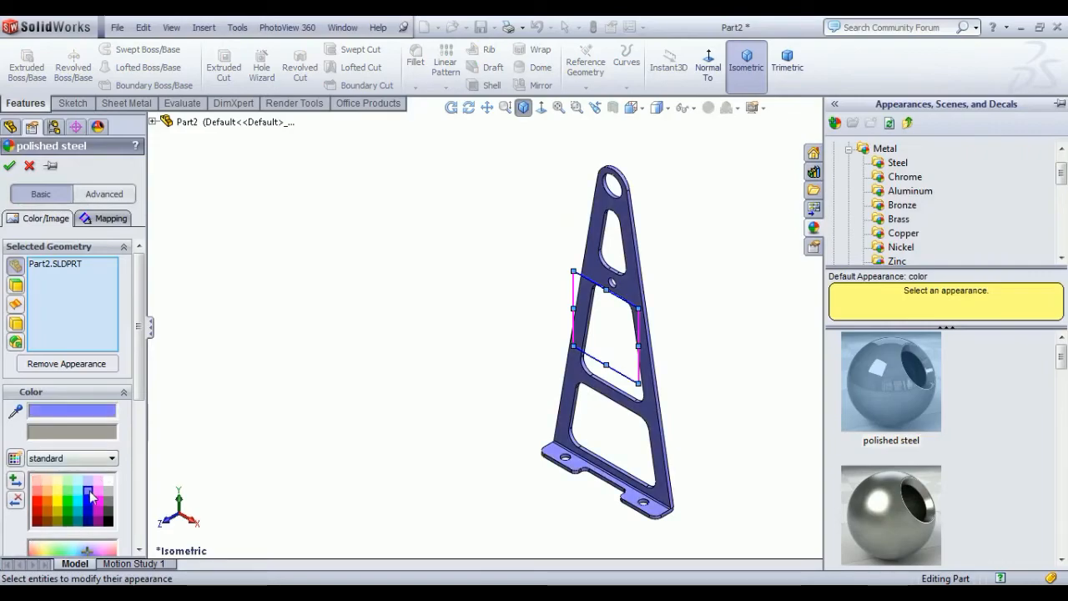
pyautogui.click(86, 505)
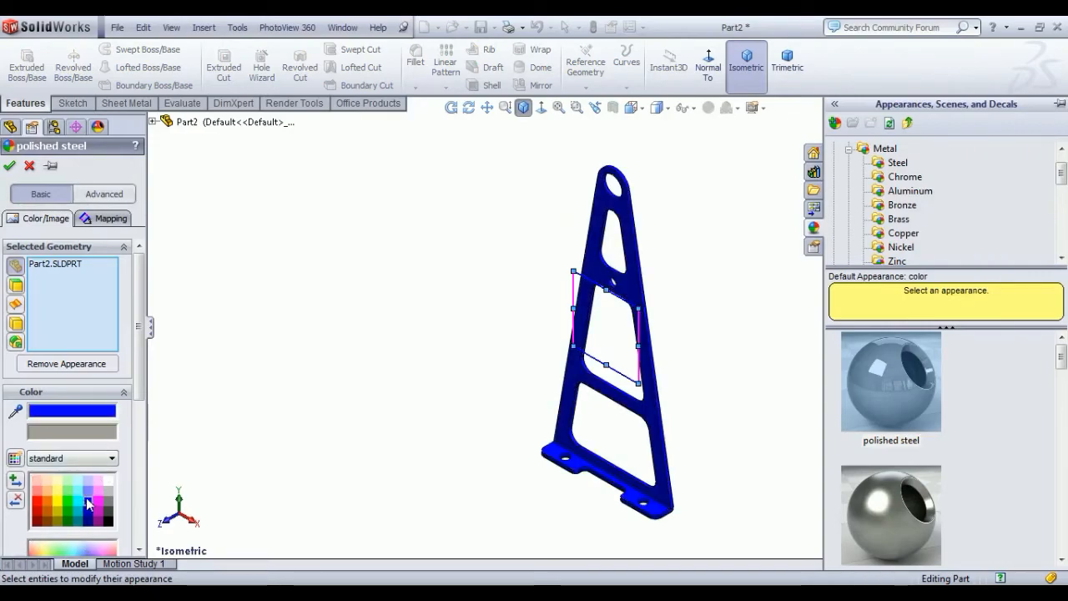
pyautogui.click(88, 493)
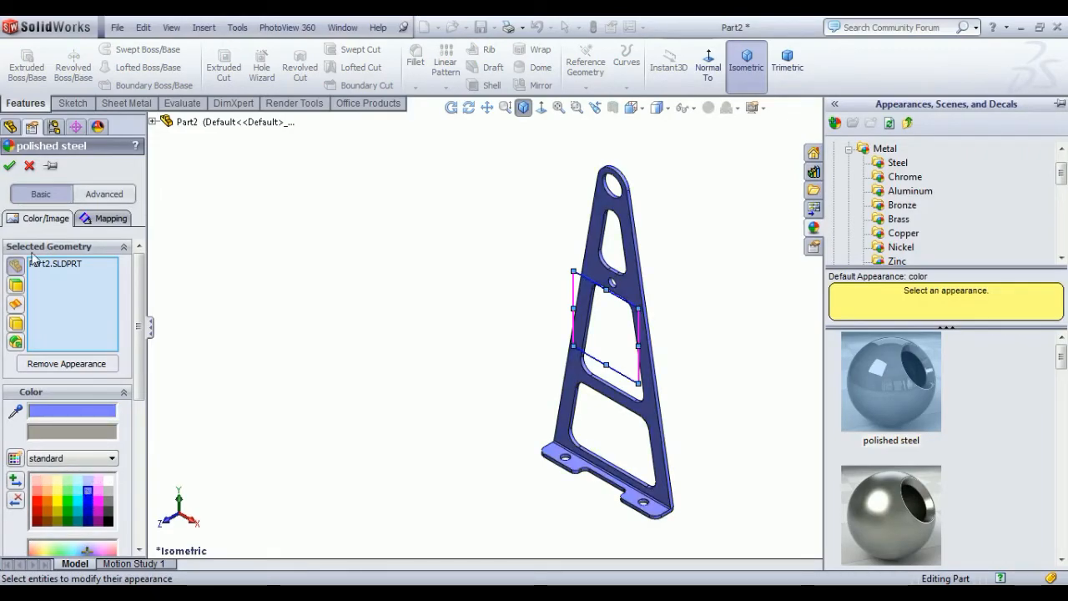
pyautogui.click(10, 165)
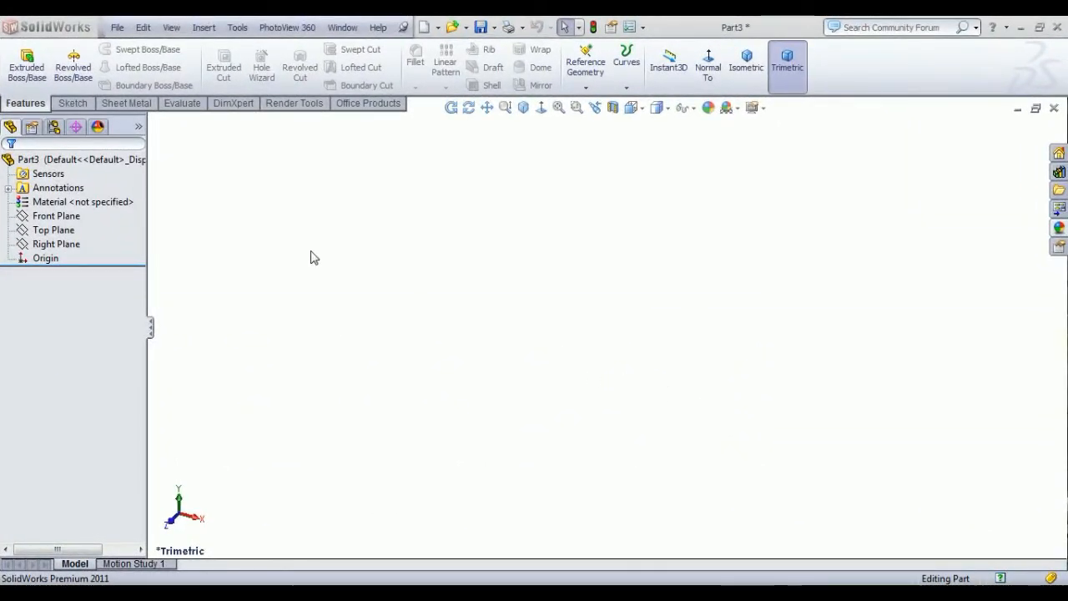
# - In the new part, start a sketch on the Front Plane and draw an origin-centred circle of about 30 mm radius
pyautogui.click(74, 218)
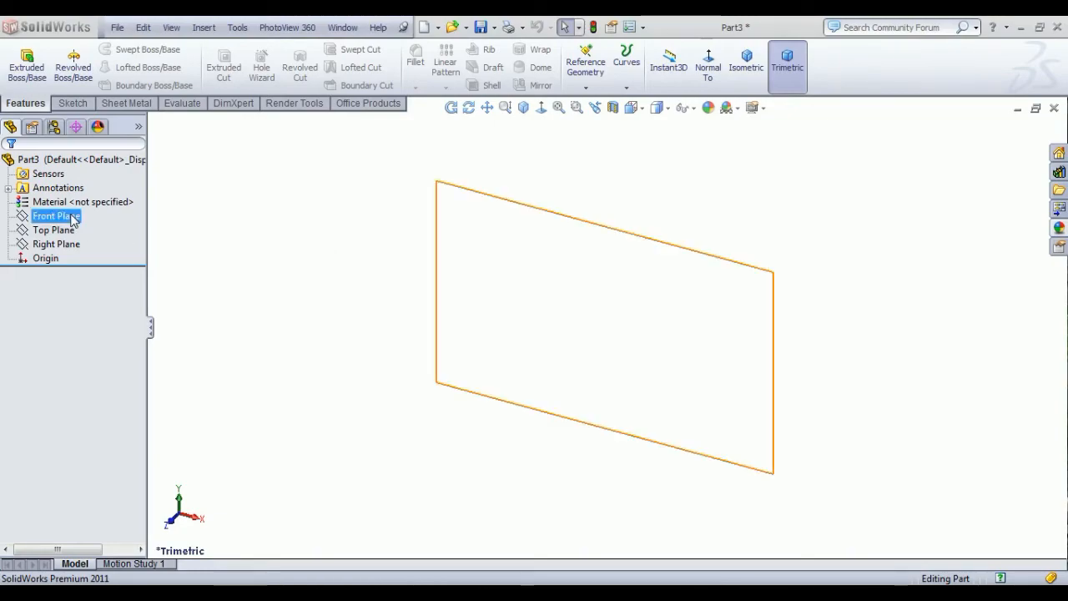
pyautogui.click(81, 192)
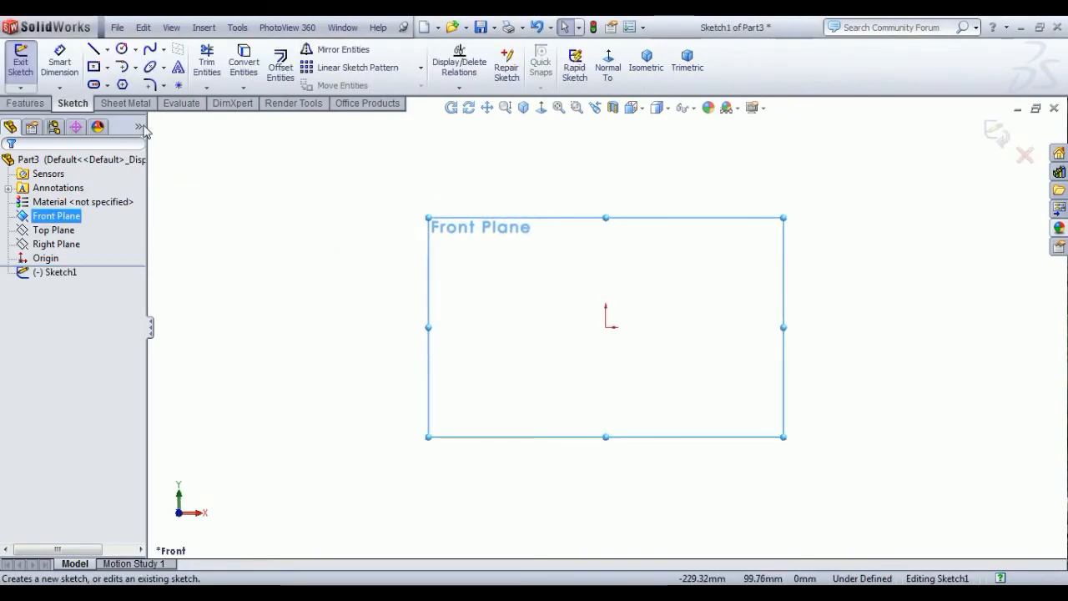
pyautogui.click(122, 50)
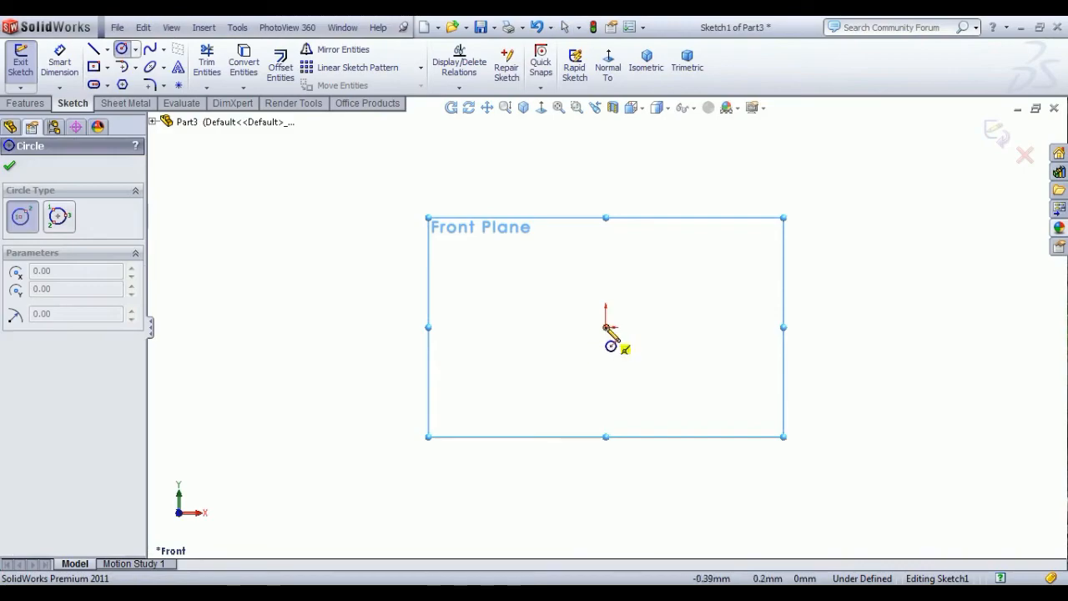
pyautogui.click(606, 327)
pyautogui.click(639, 377)
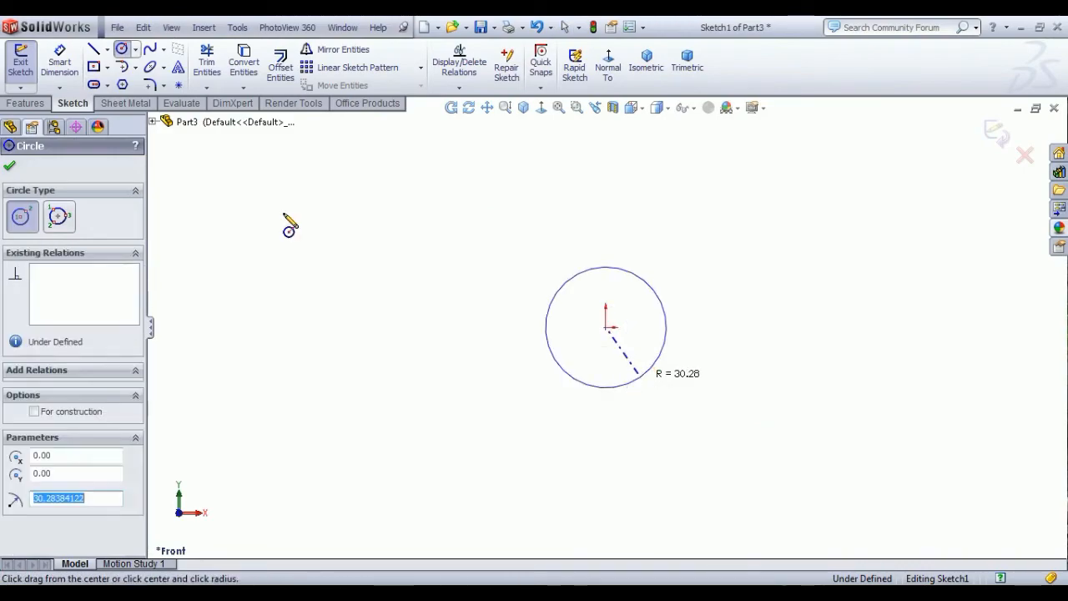
# - Dimension the origin-centred circle with a diameter of 14 mm
pyautogui.click(60, 60)
pyautogui.click(546, 331)
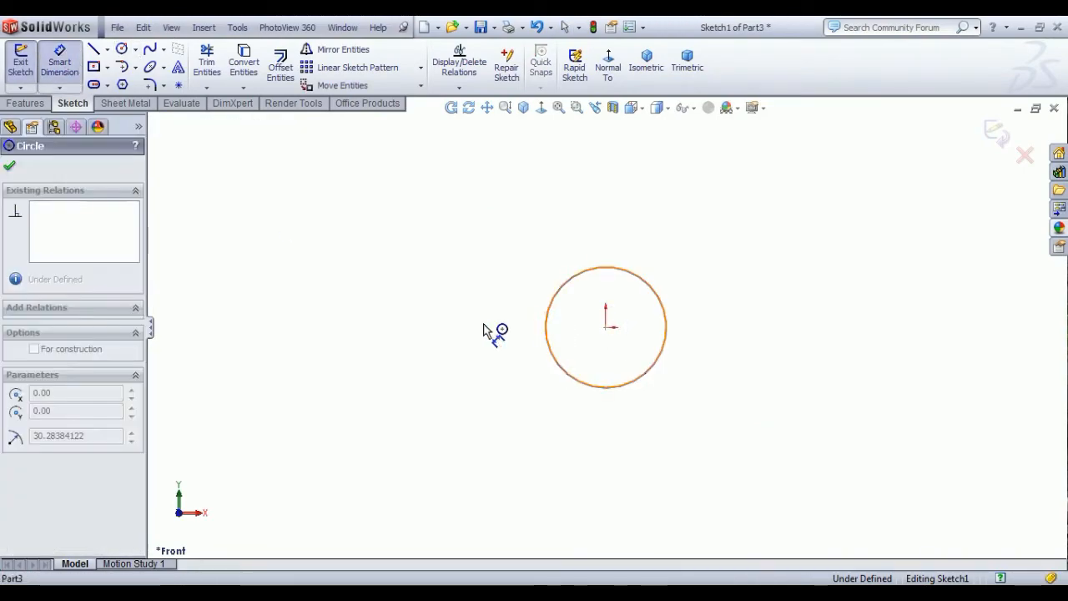
pyautogui.click(484, 333)
pyautogui.write('14')
pyautogui.press('Return')
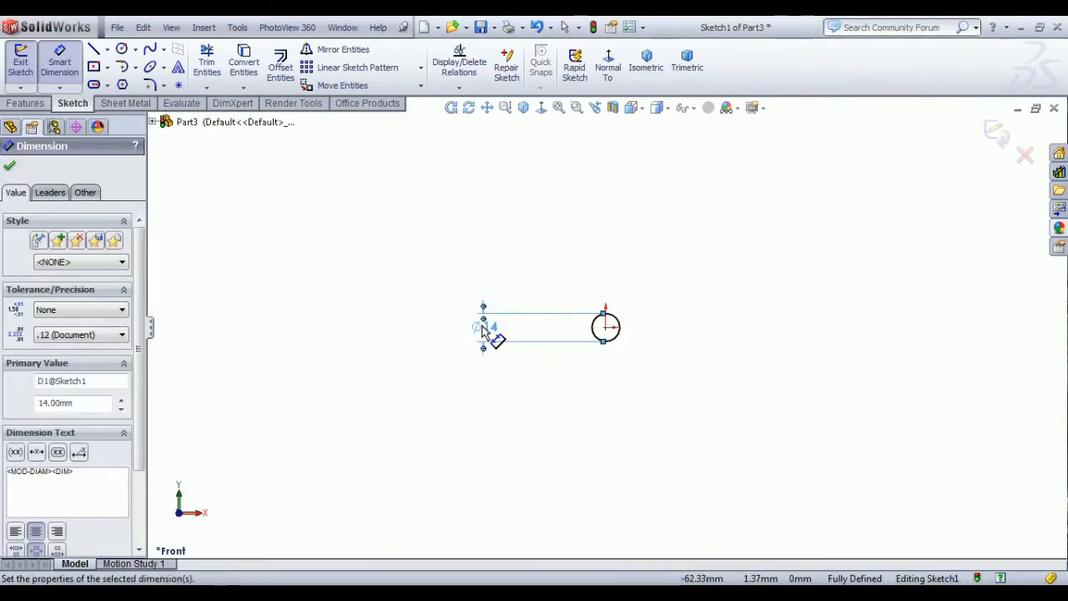
pyautogui.rightClick(365, 313)
pyautogui.click(403, 322)
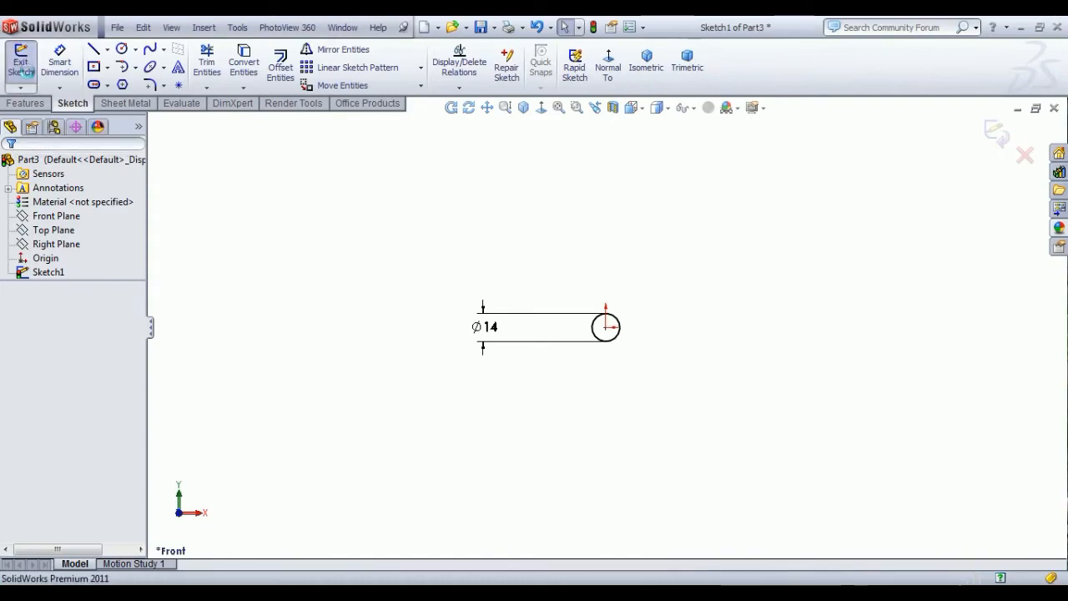
# - Extrude the 14 mm circle 2 mm in the reversed direction to form a thin disc
pyautogui.click(21, 72)
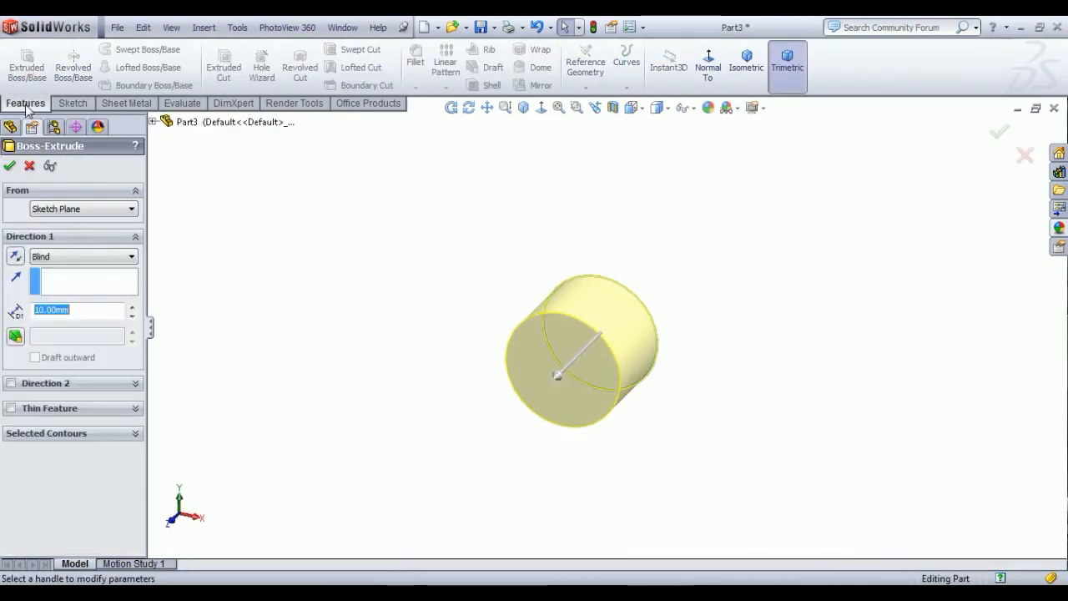
pyautogui.click(16, 257)
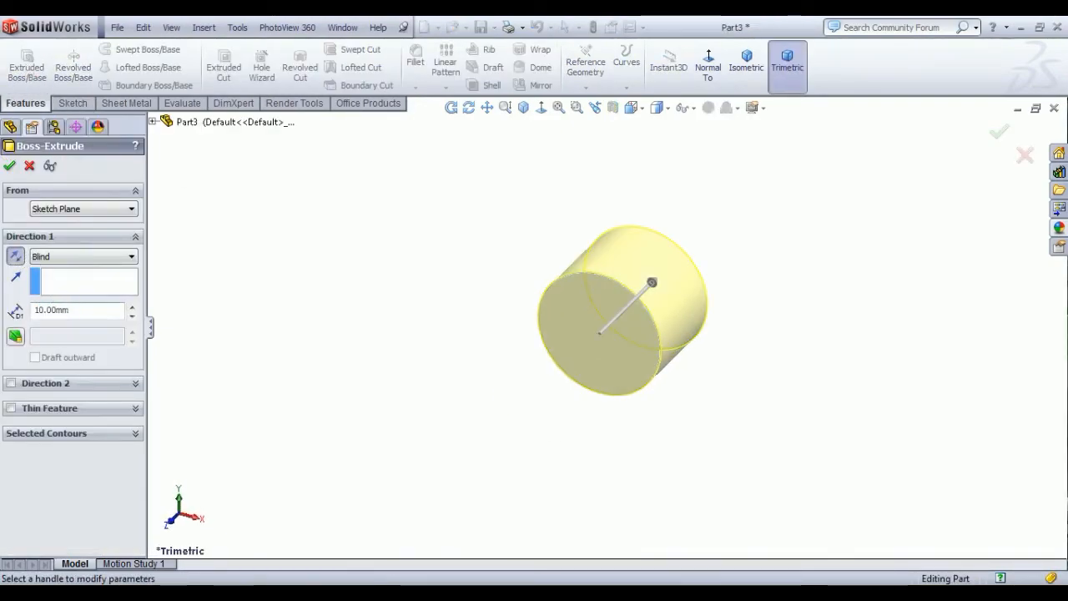
pyautogui.press('Return')
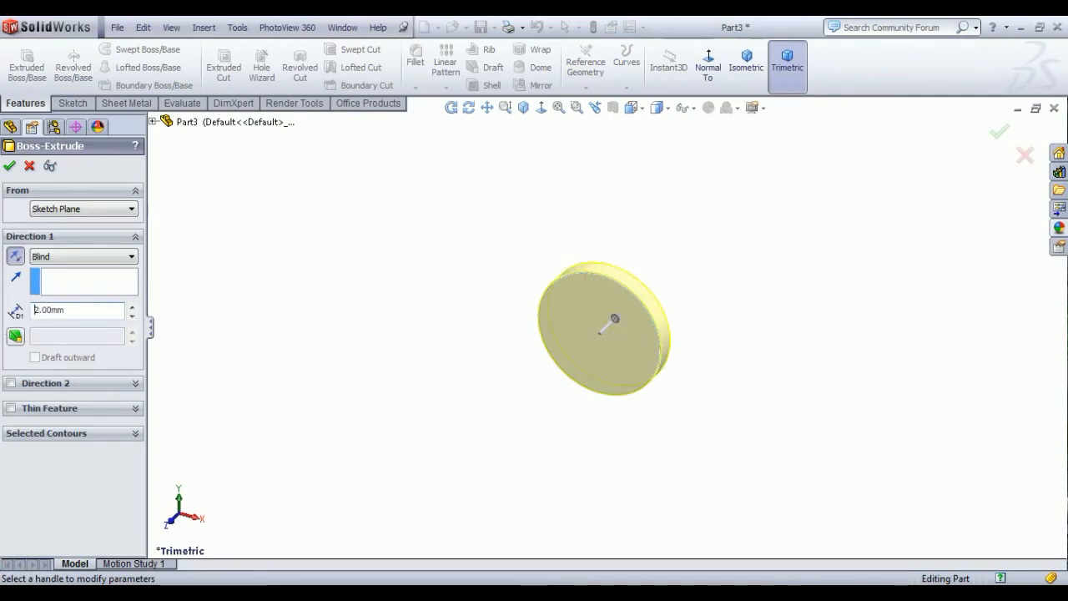
pyautogui.click(9, 167)
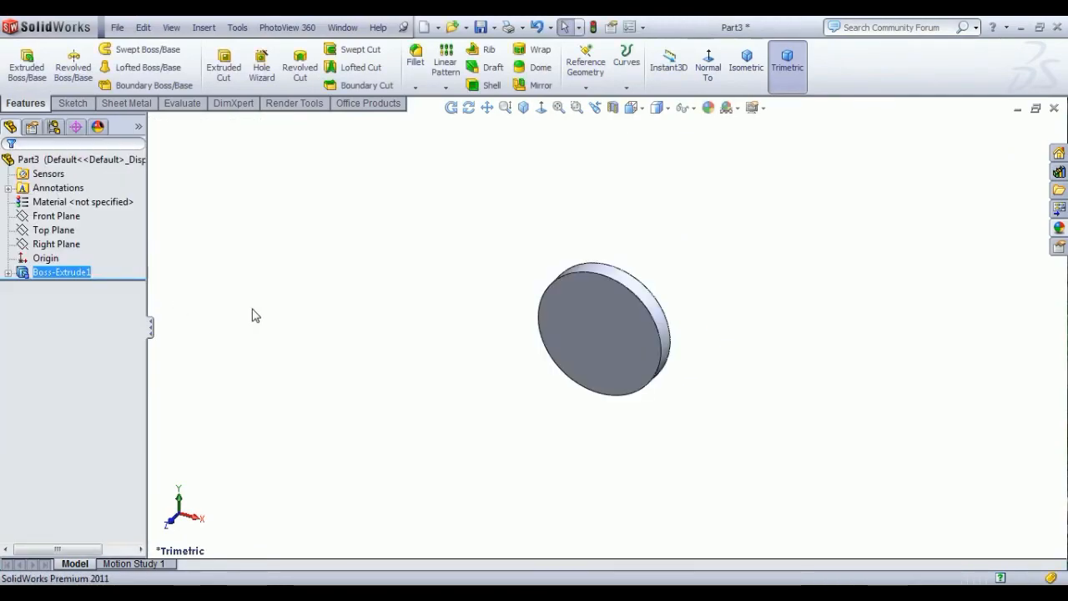
# - Start a sketch on the disc's back face and draw an origin-centred circle of about 3.2 mm radius
pyautogui.moveTo(721, 417); pyautogui.dragTo(632, 444, button='middle')
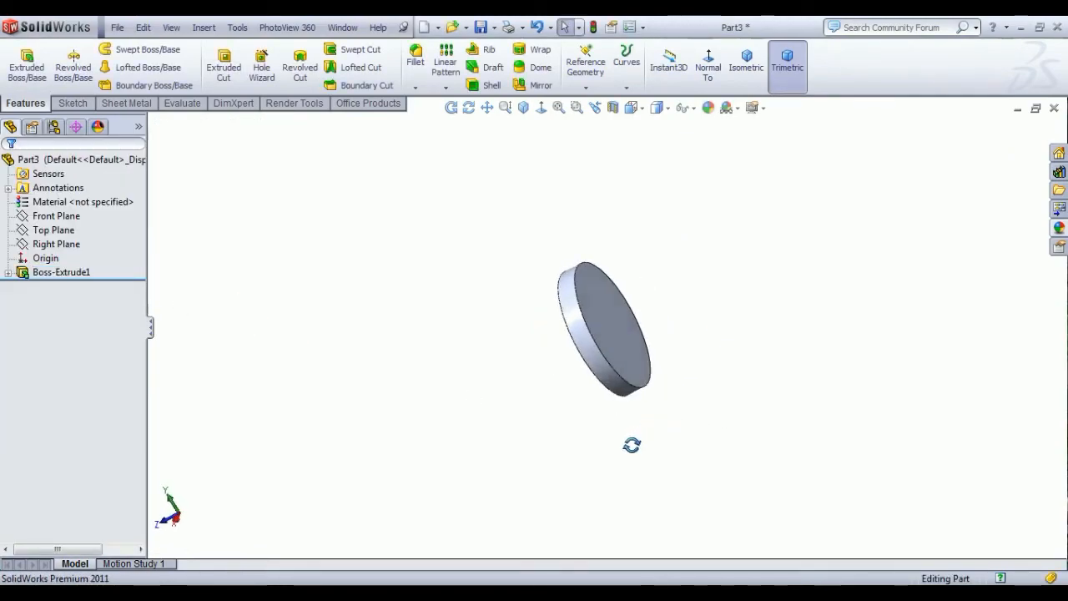
pyautogui.click(618, 334)
pyautogui.click(675, 280)
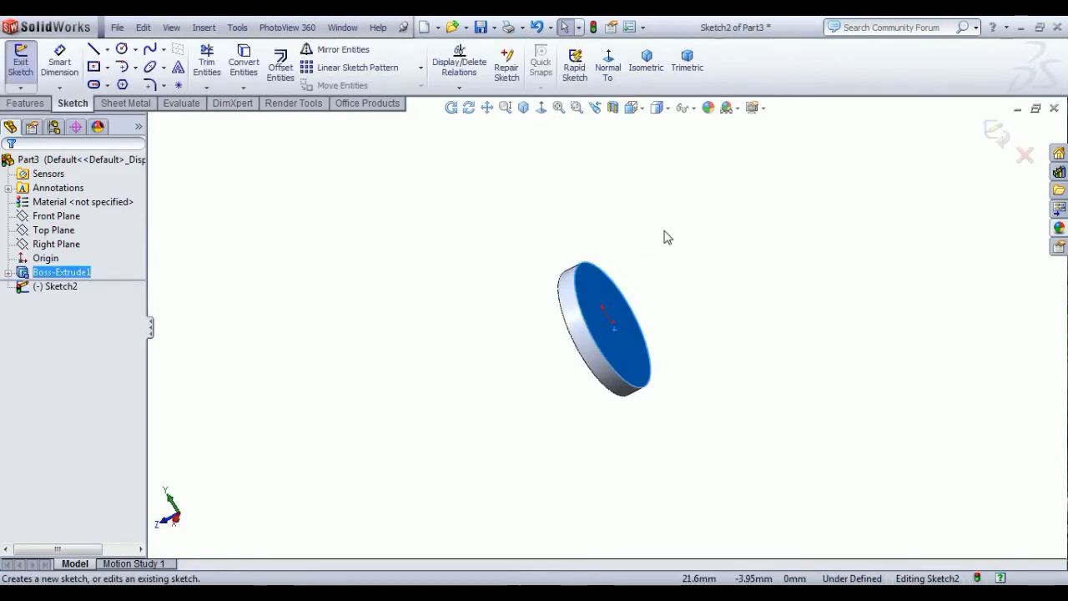
pyautogui.click(608, 67)
pyautogui.click(121, 48)
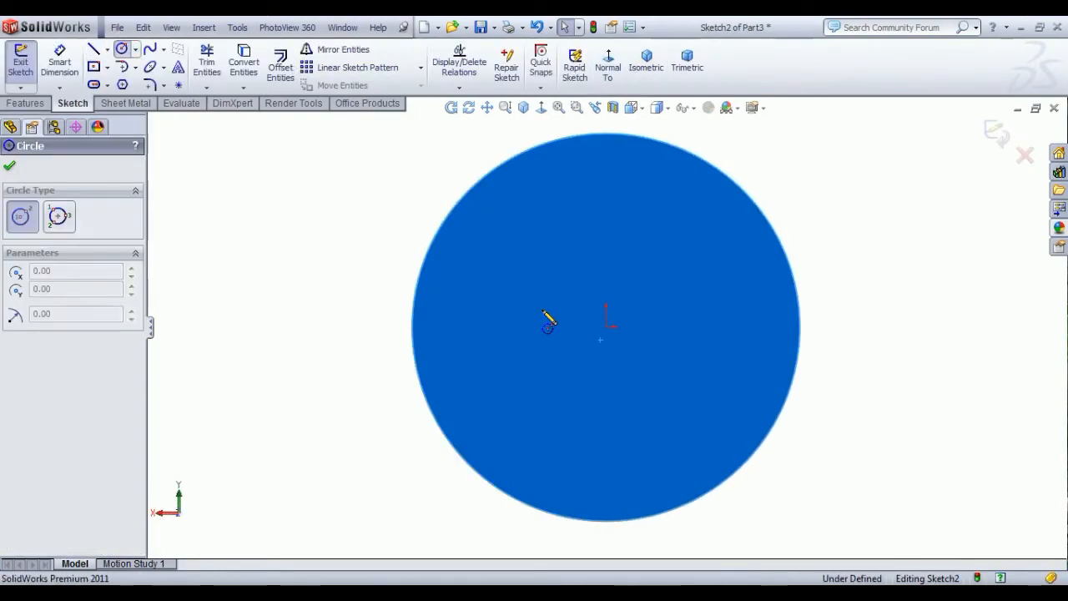
pyautogui.click(606, 327)
pyautogui.click(638, 410)
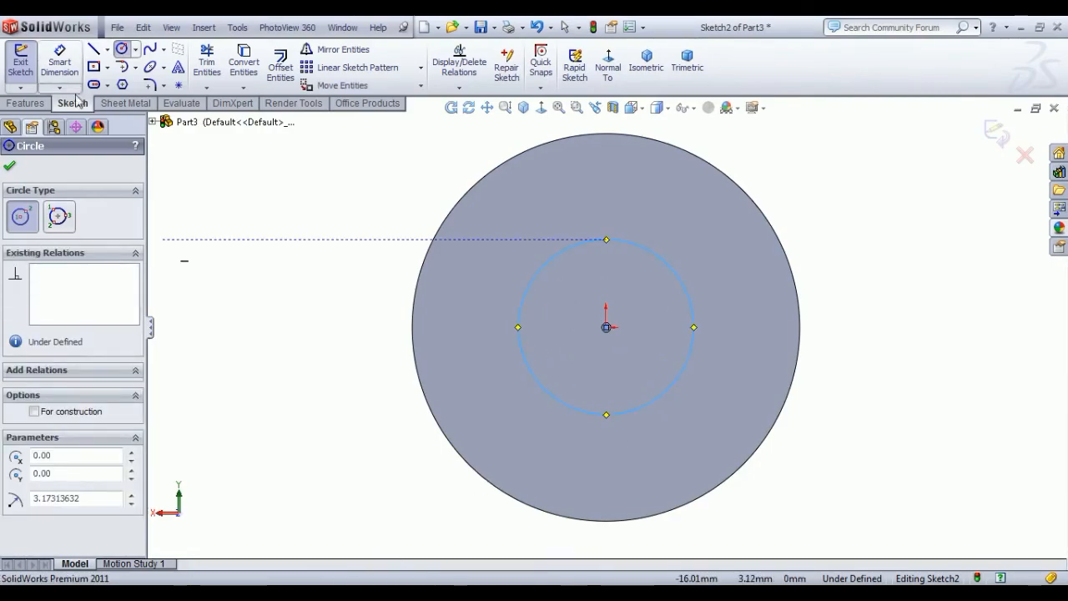
# - Dimension the circle on the disc's back face with a diameter of 10 mm
pyautogui.click(59, 62)
pyautogui.click(573, 397)
pyautogui.click(838, 393)
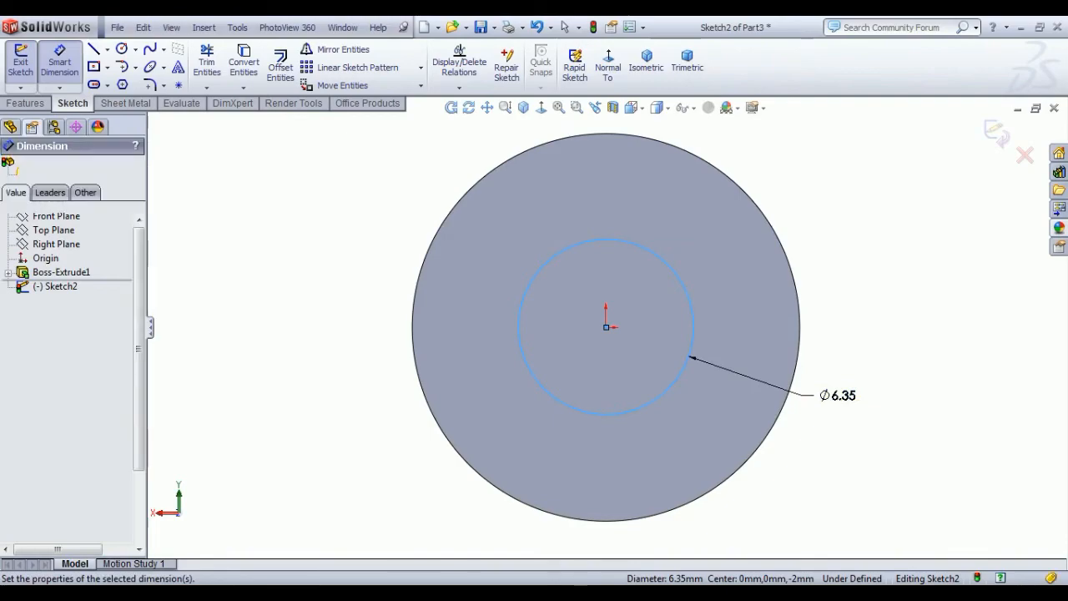
pyautogui.write('10')
pyautogui.press('Return')
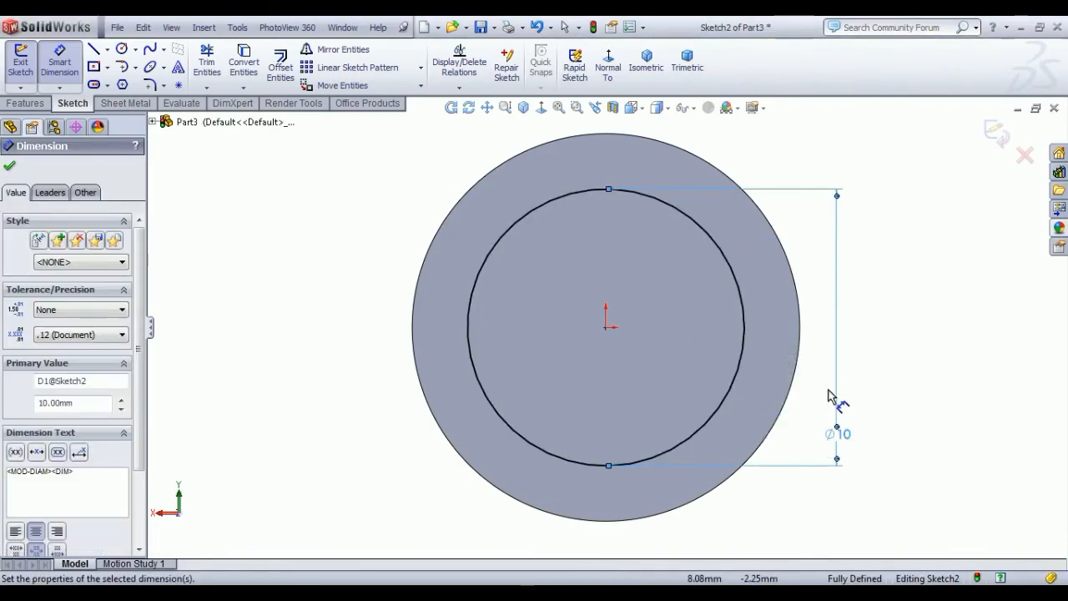
pyautogui.rightClick(383, 266)
pyautogui.click(420, 273)
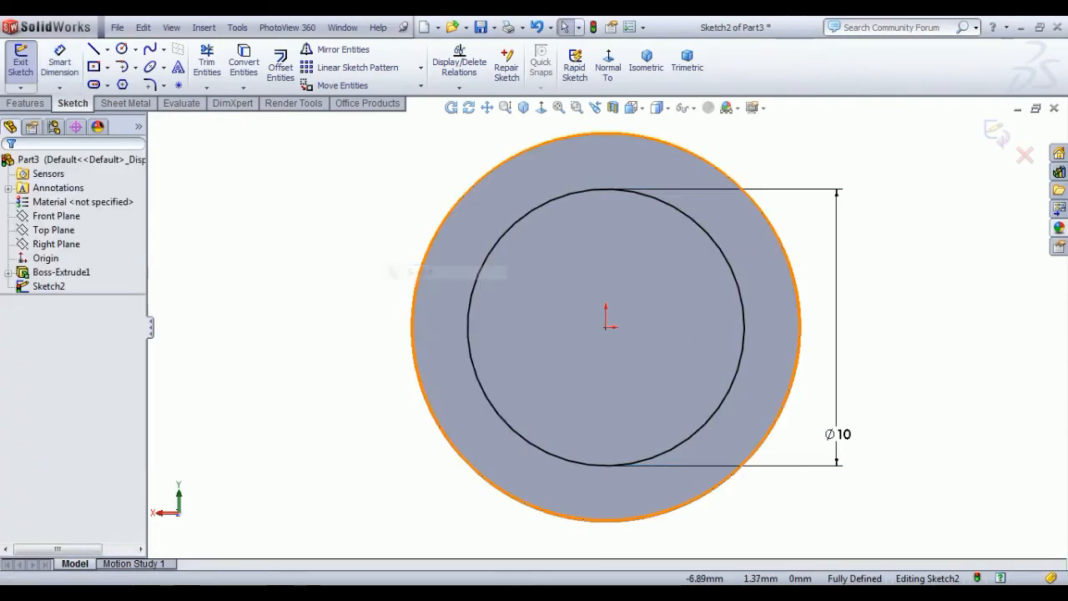
# - Extrude the 10 mm circle 4 mm outward from the disc's back face, merged with the disc
pyautogui.click(25, 63)
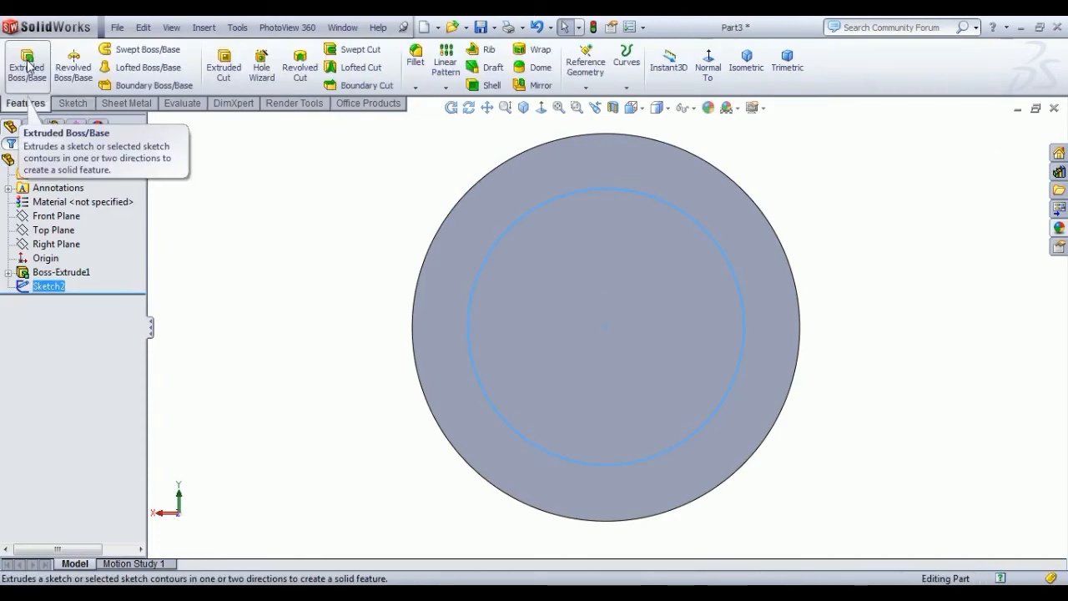
pyautogui.click(25, 63)
pyautogui.click(746, 58)
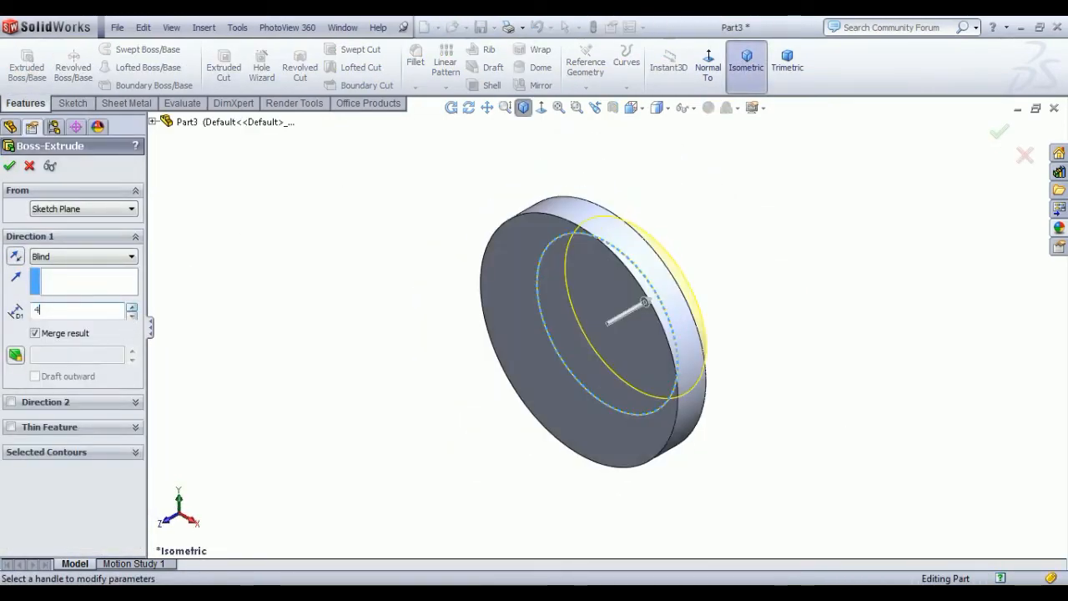
pyautogui.write('4')
pyautogui.press('Return')
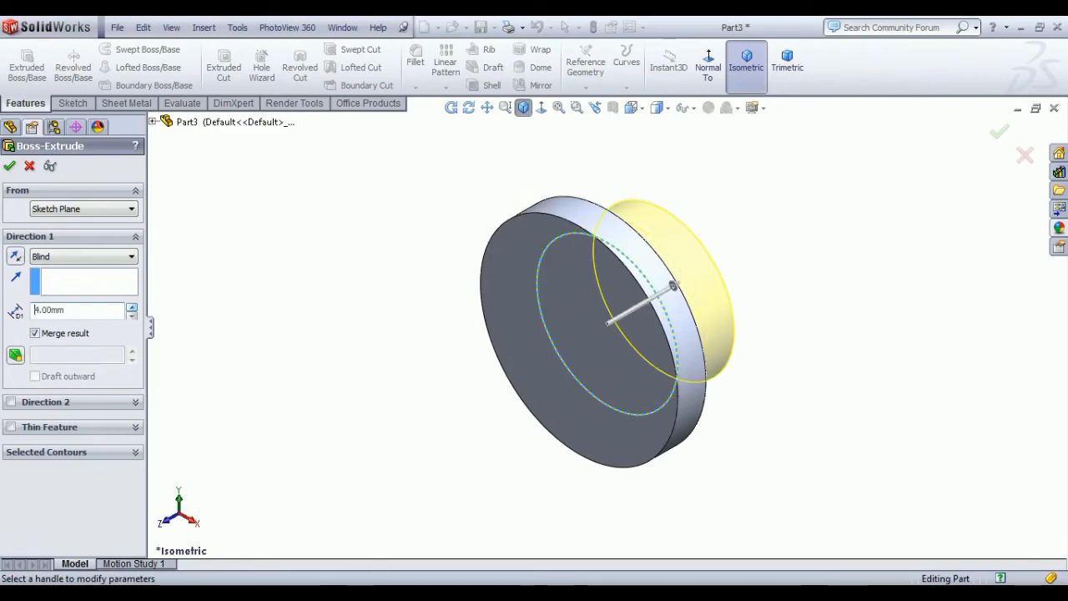
pyautogui.click(9, 167)
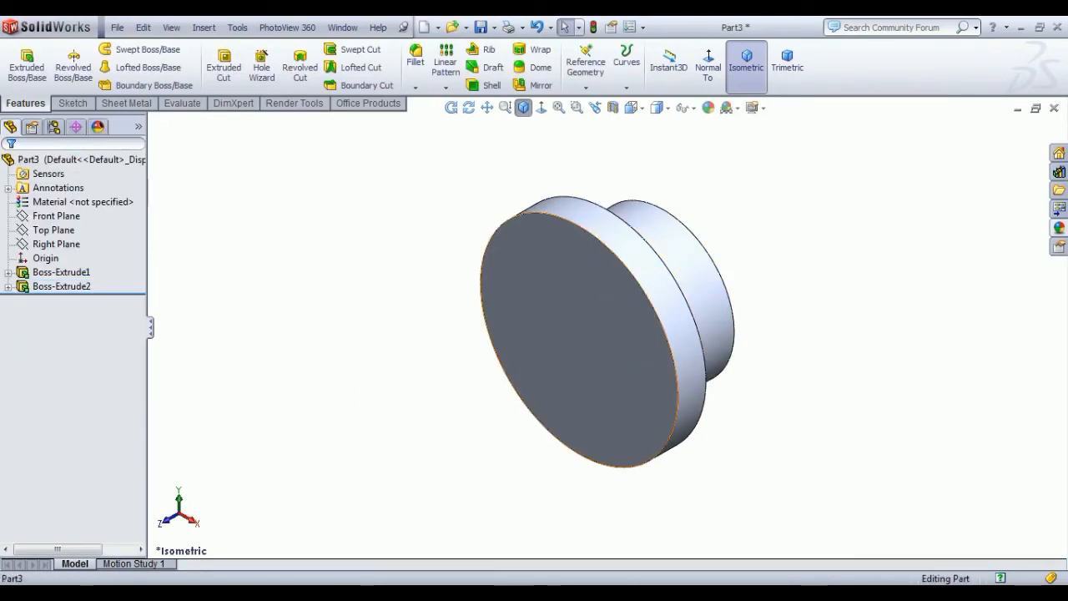
# - Start a sketch on the flange's front face and draw a circle centred on the origin
pyautogui.click(658, 334)
pyautogui.click(660, 325)
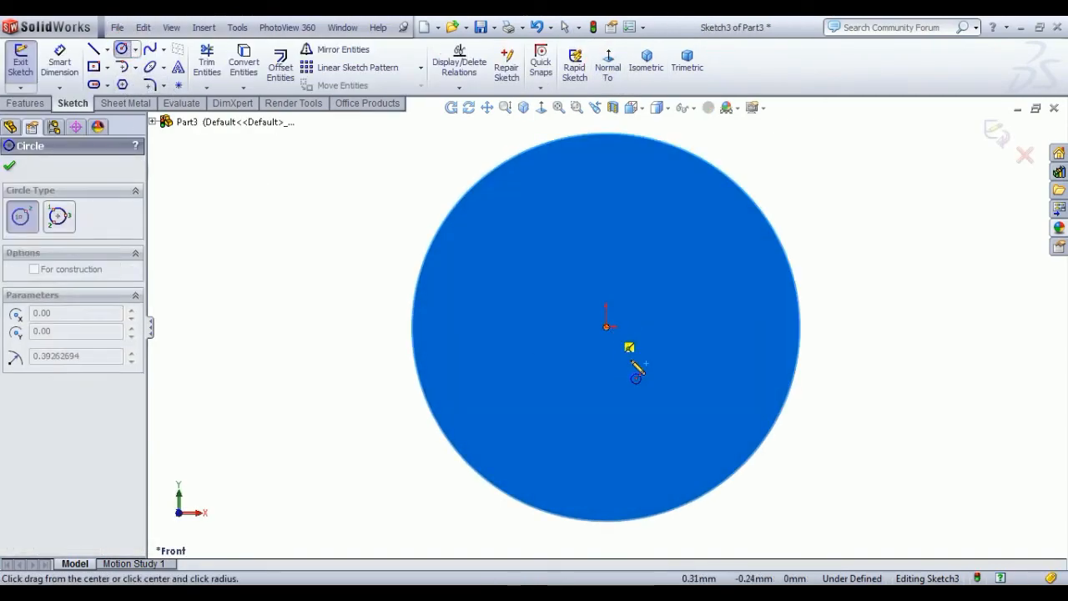
pyautogui.click(607, 327)
pyautogui.click(667, 408)
# - Dimension the circle on the flange's front face with a diameter of 7 mm
pyautogui.click(60, 67)
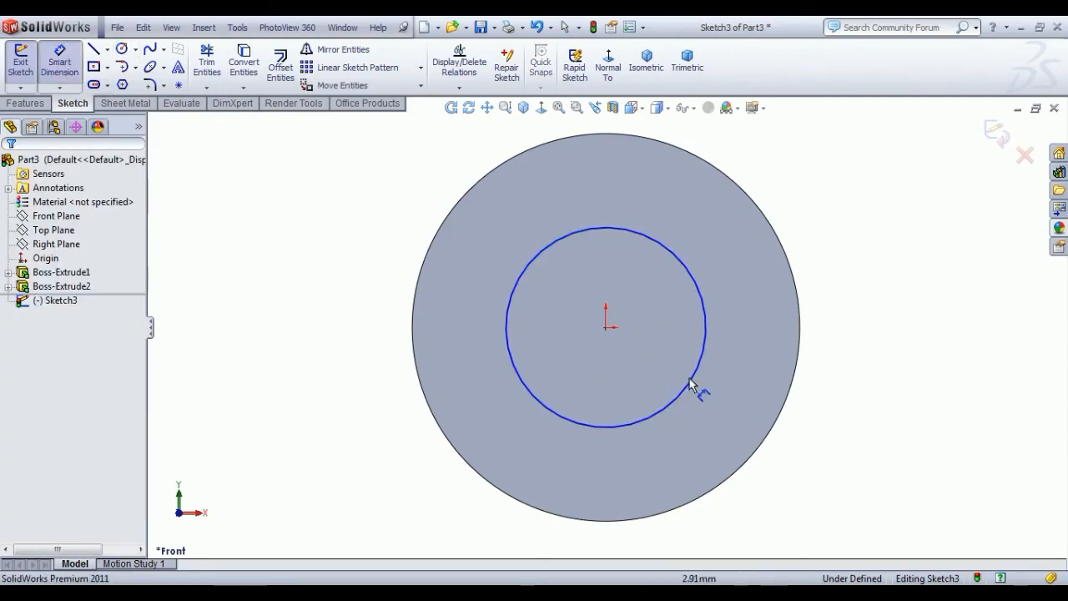
pyautogui.click(698, 369)
pyautogui.click(852, 407)
pyautogui.write('7')
pyautogui.press('Return')
pyautogui.rightClick(832, 97)
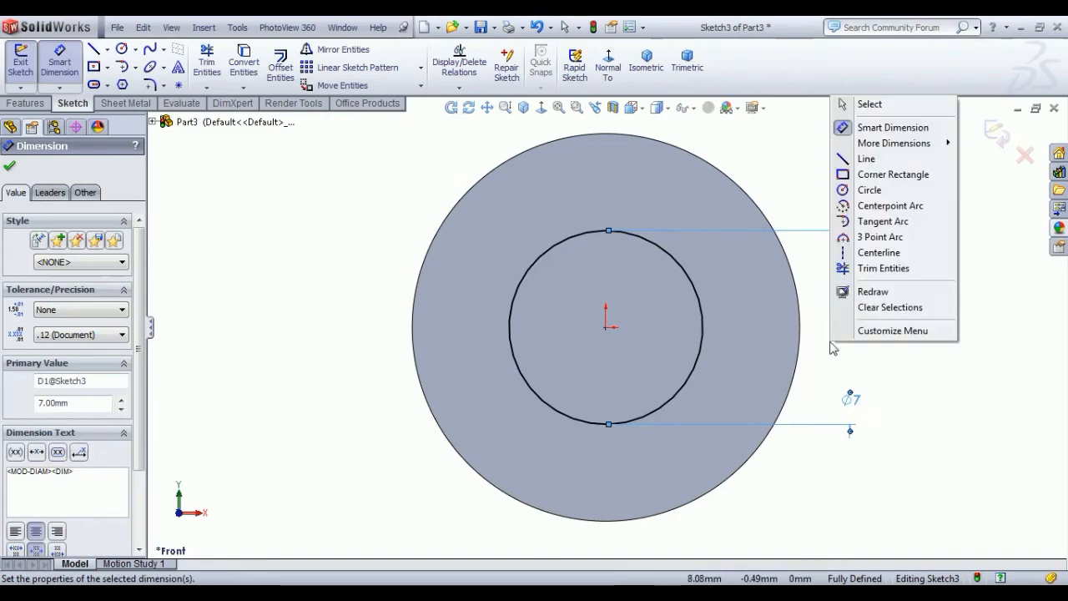
pyautogui.click(868, 104)
# - Cut the 7 mm circle through the whole part with a Through All extruded cut
pyautogui.click(647, 60)
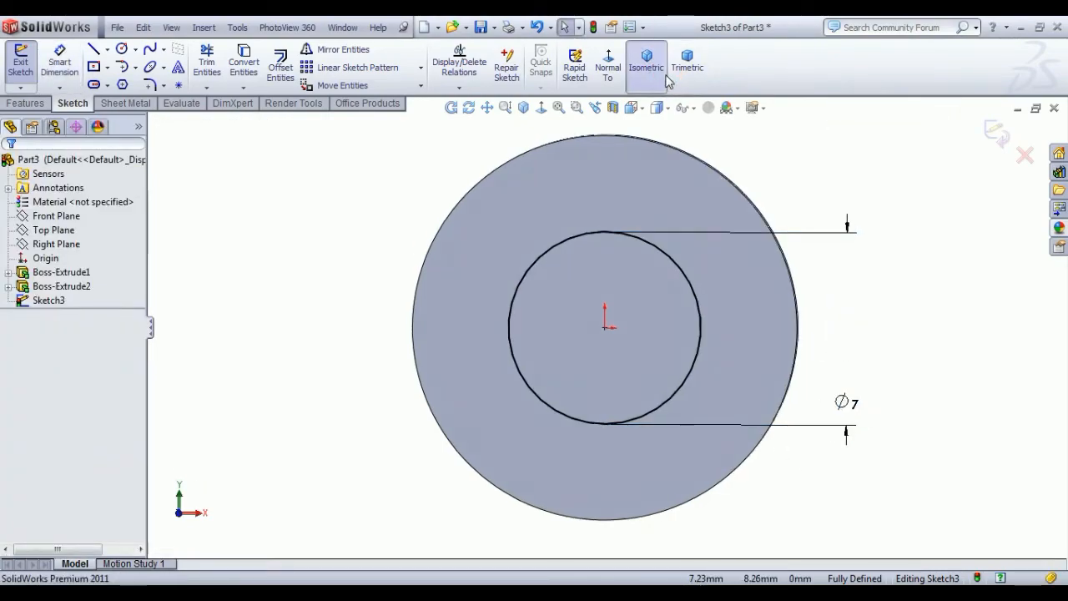
pyautogui.click(21, 65)
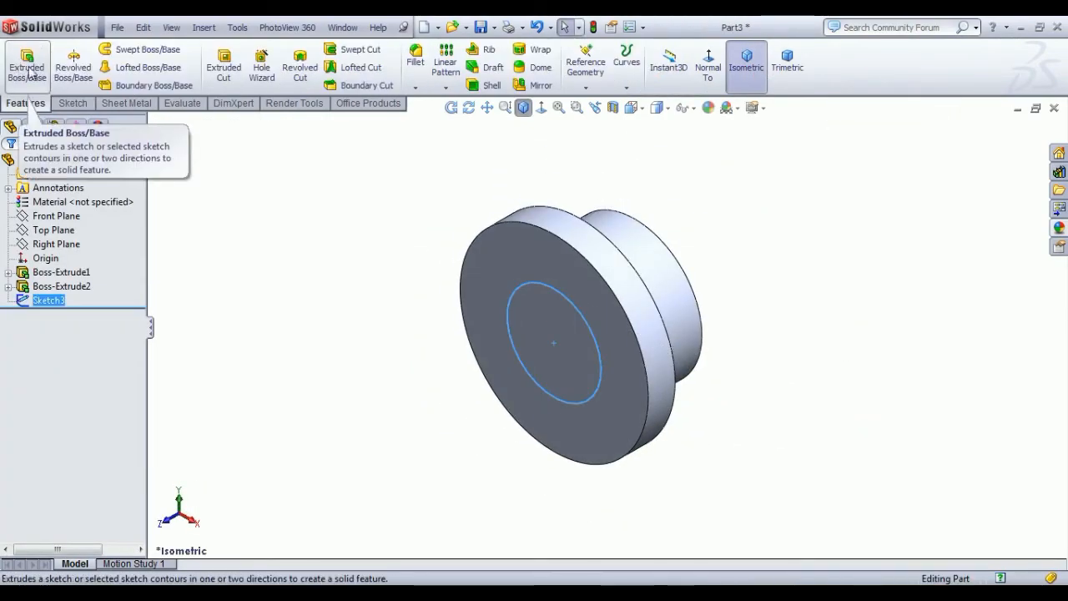
pyautogui.click(223, 67)
pyautogui.click(84, 256)
pyautogui.click(84, 276)
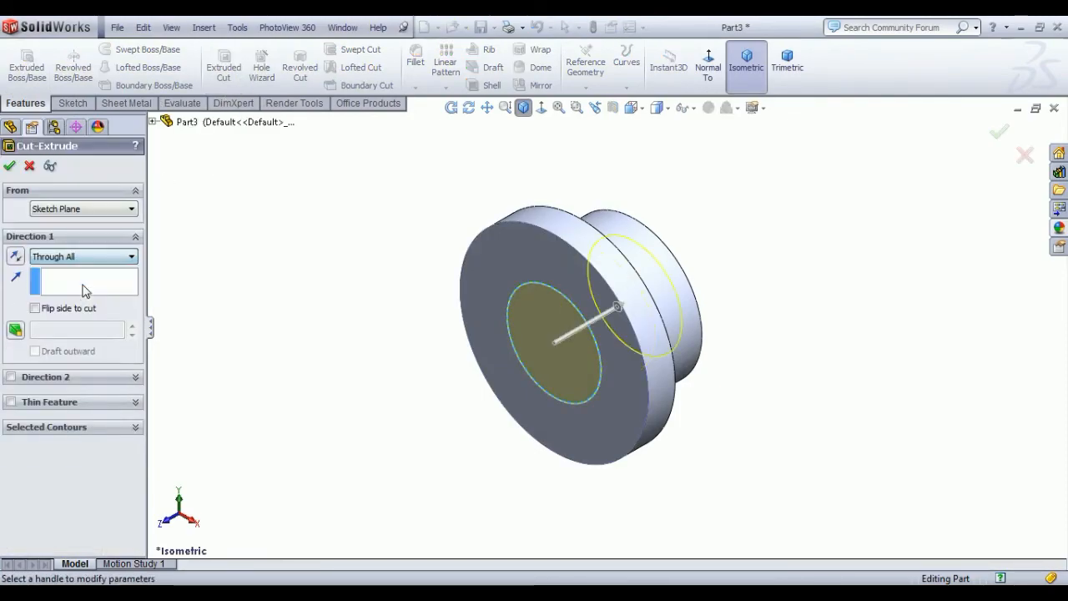
pyautogui.click(9, 165)
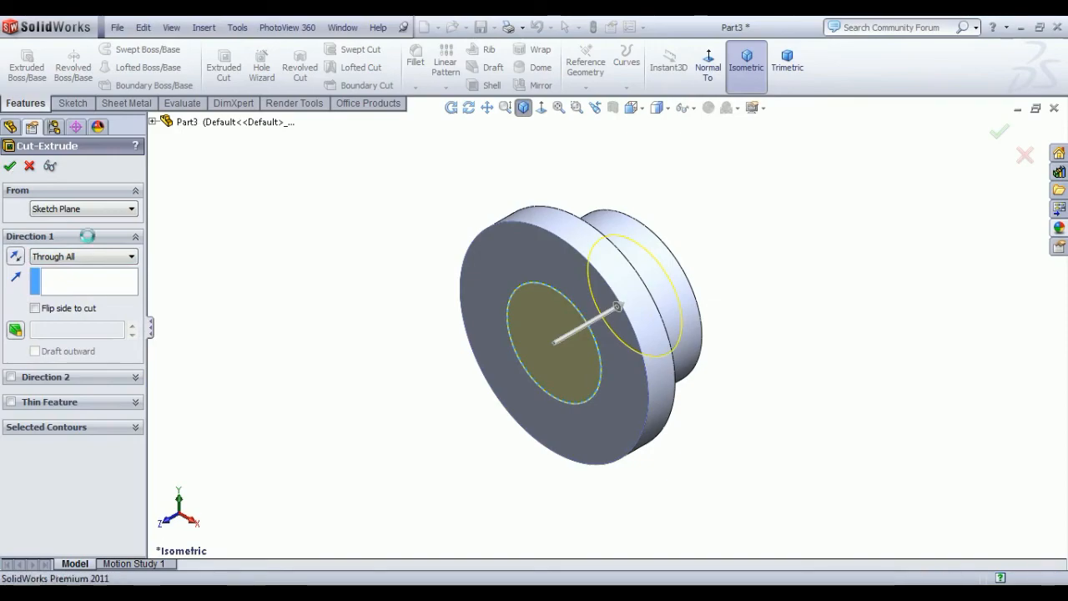
pyautogui.click(258, 334)
pyautogui.moveTo(331, 379); pyautogui.dragTo(315, 309, button='middle')
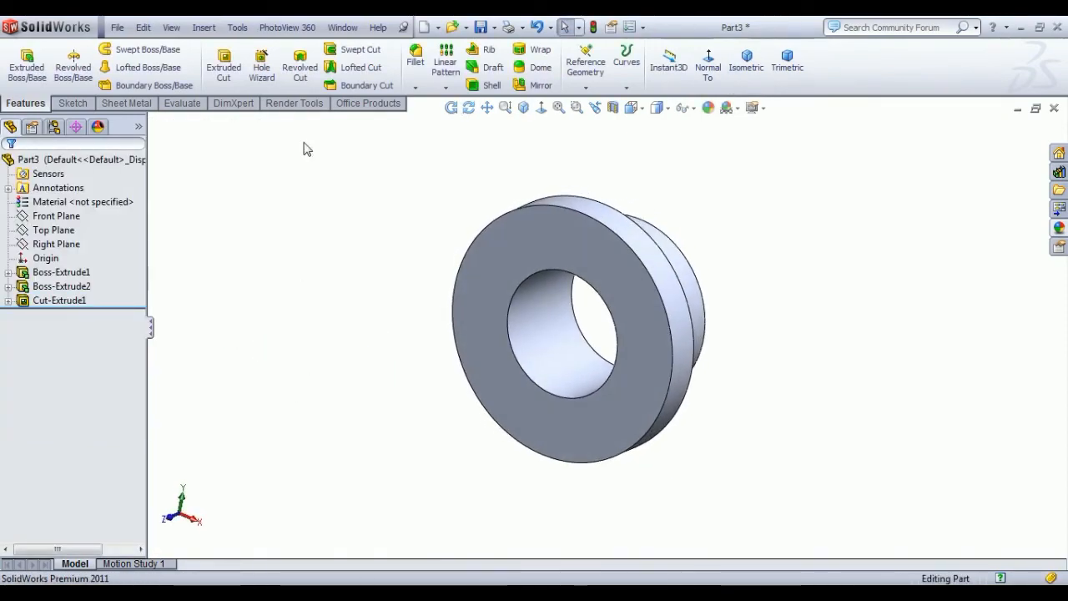
# - Fillet the outer edge of the flange's front face with a 0.5 mm radius
pyautogui.click(414, 60)
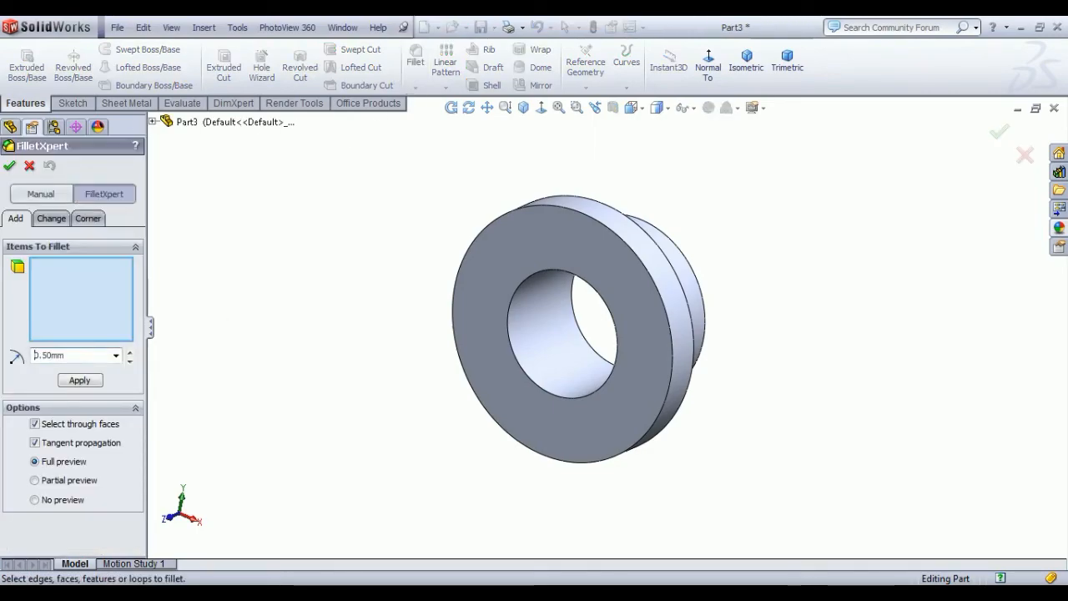
pyautogui.click(642, 269)
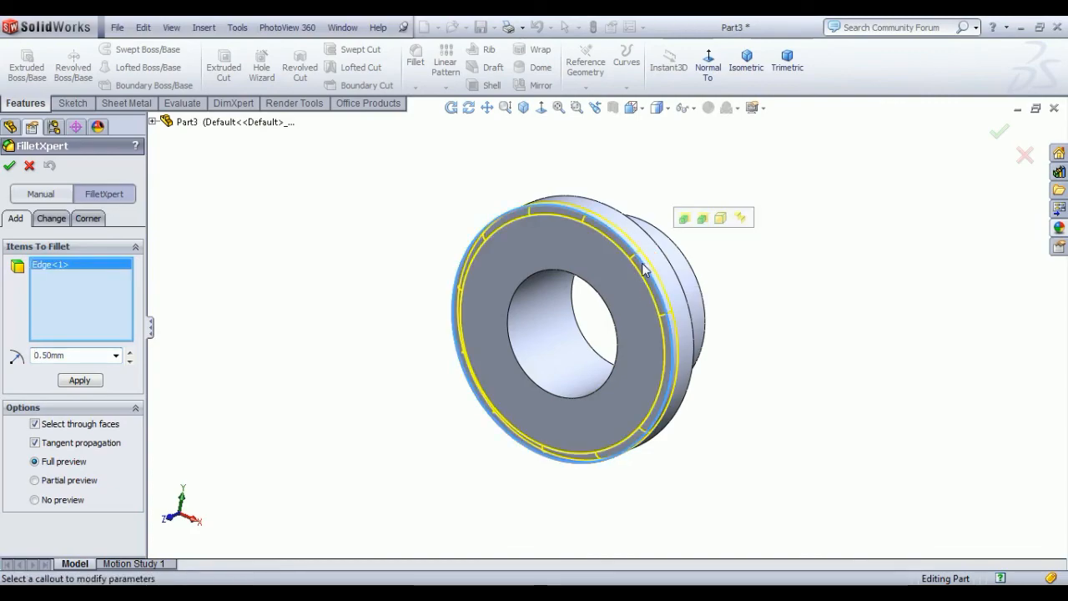
pyautogui.click(9, 167)
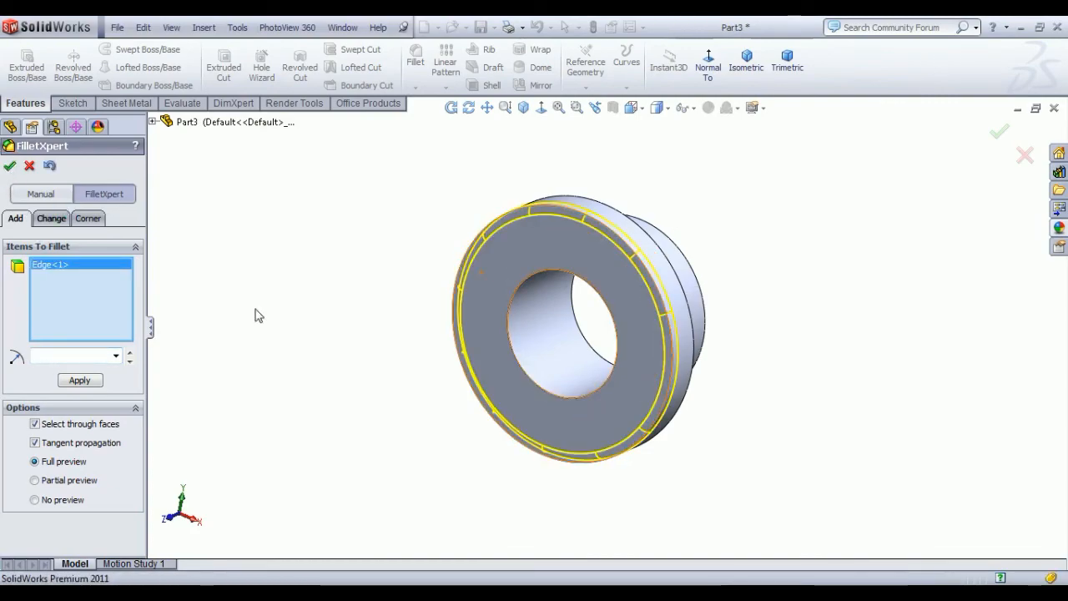
pyautogui.moveTo(349, 337); pyautogui.dragTo(330, 410, button='middle')
pyautogui.click(746, 60)
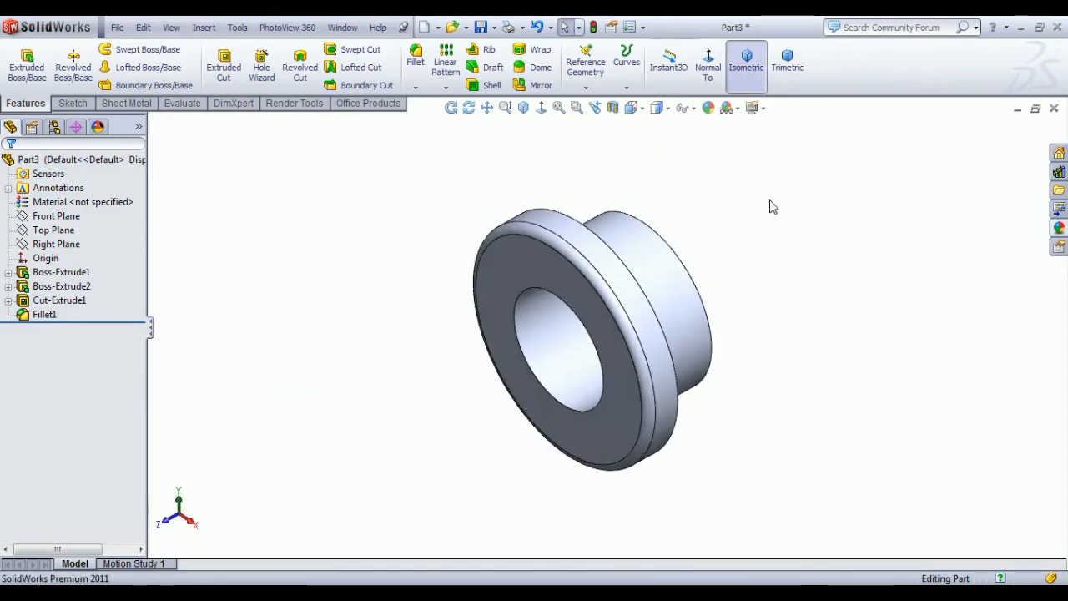
# - Apply the polished bronze appearance from the metal appearances library to the whole part
pyautogui.click(1062, 232)
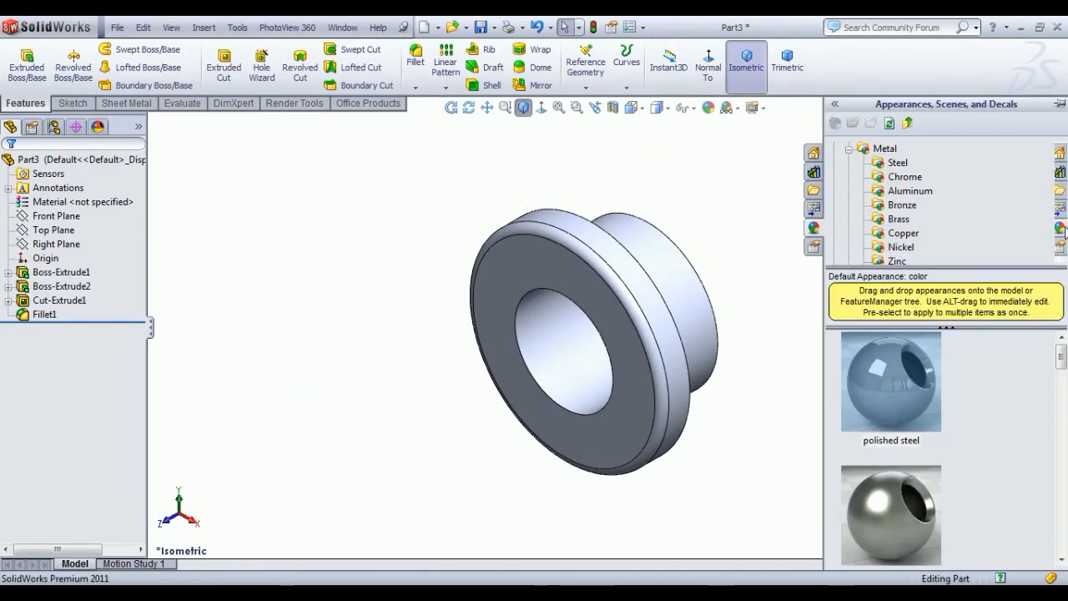
pyautogui.doubleClick(923, 397)
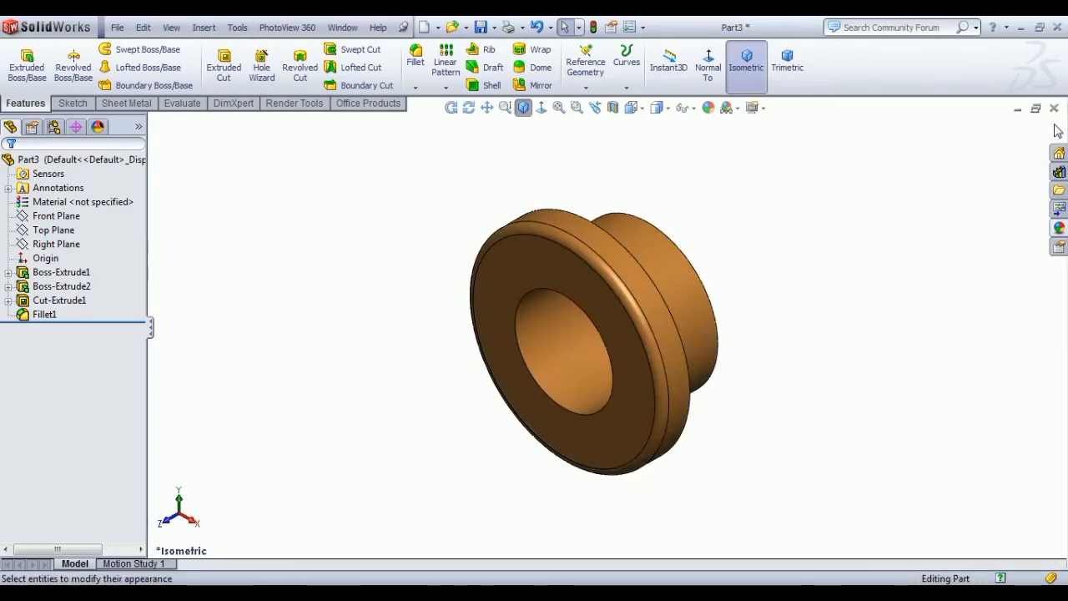
pyautogui.click(1059, 227)
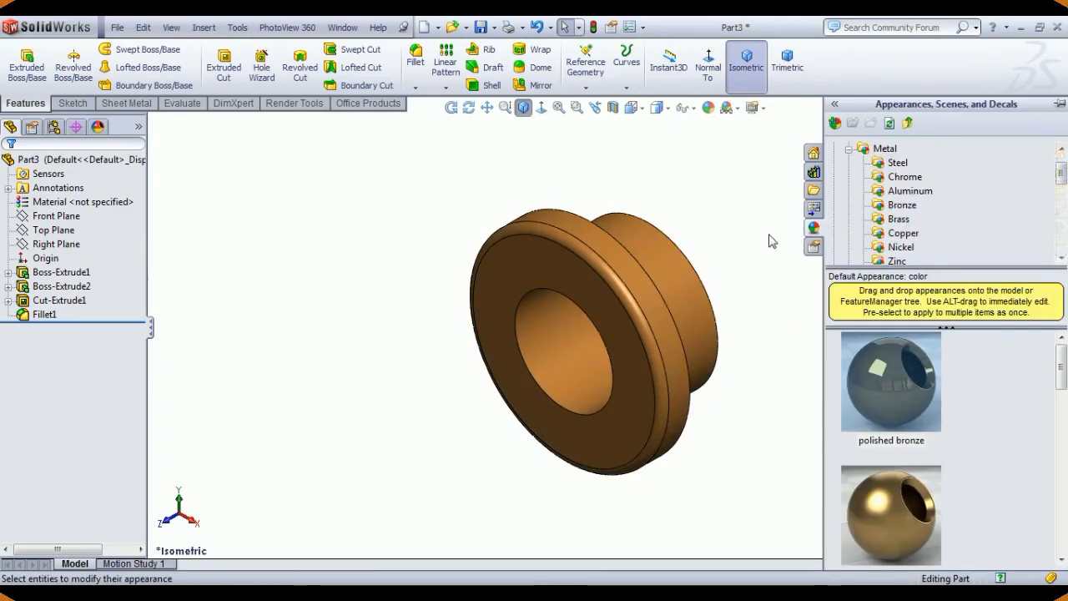